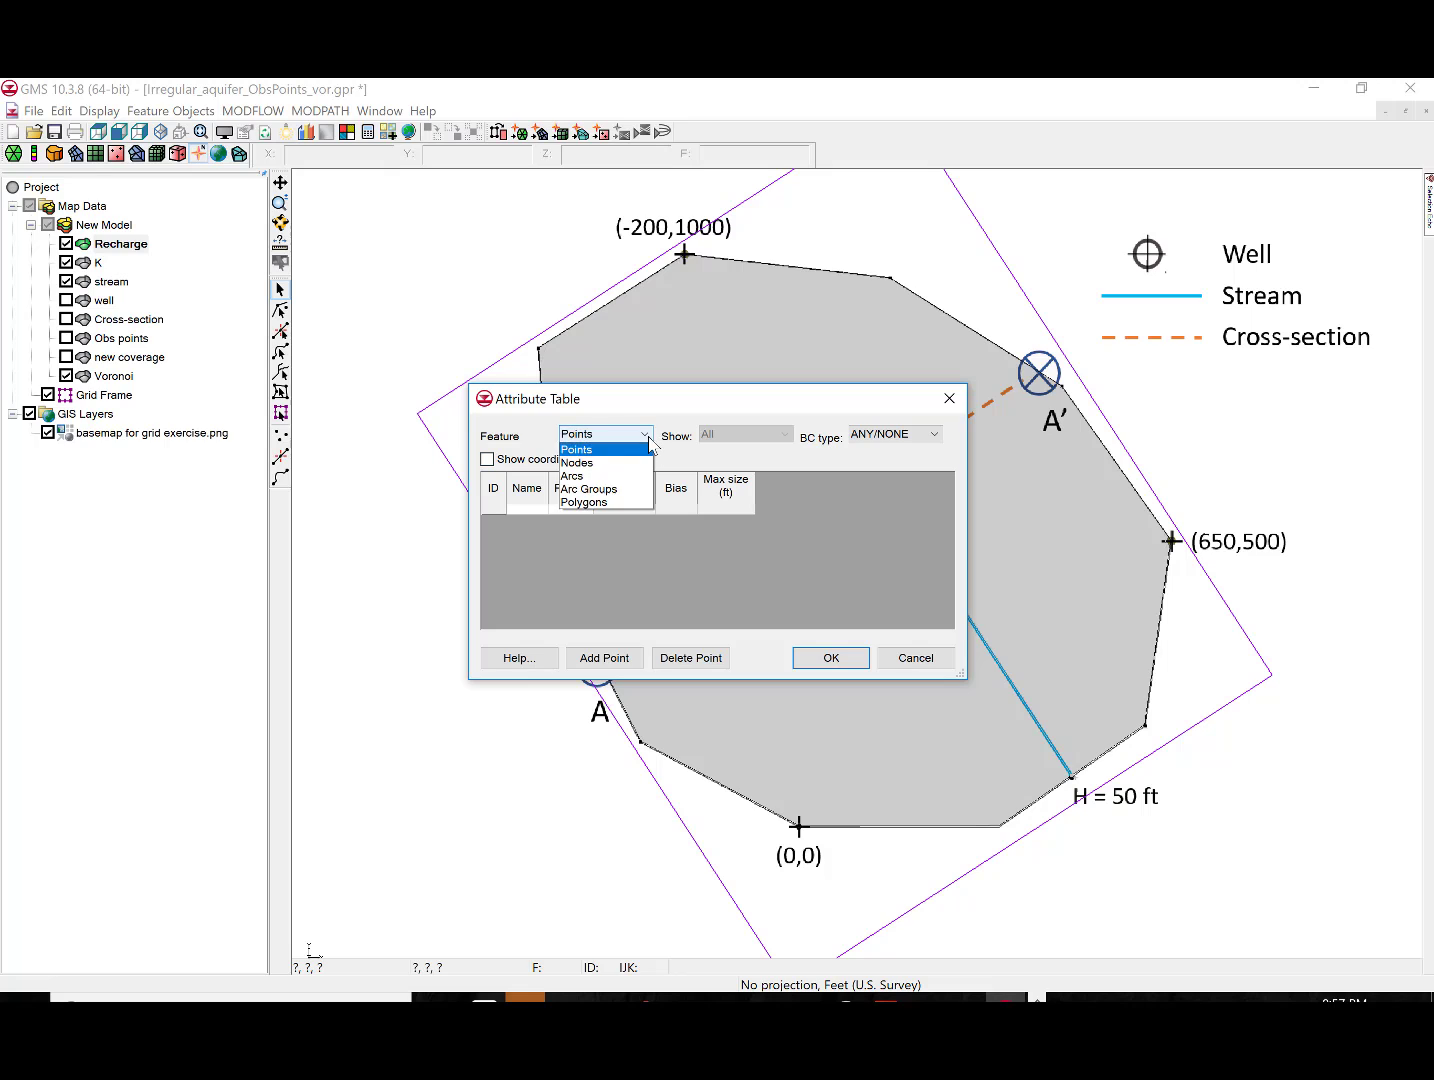
# Review the polygon attributes of the Recharge coverage and of the K coverage's aquifer polygon
pyautogui.click(620, 506)
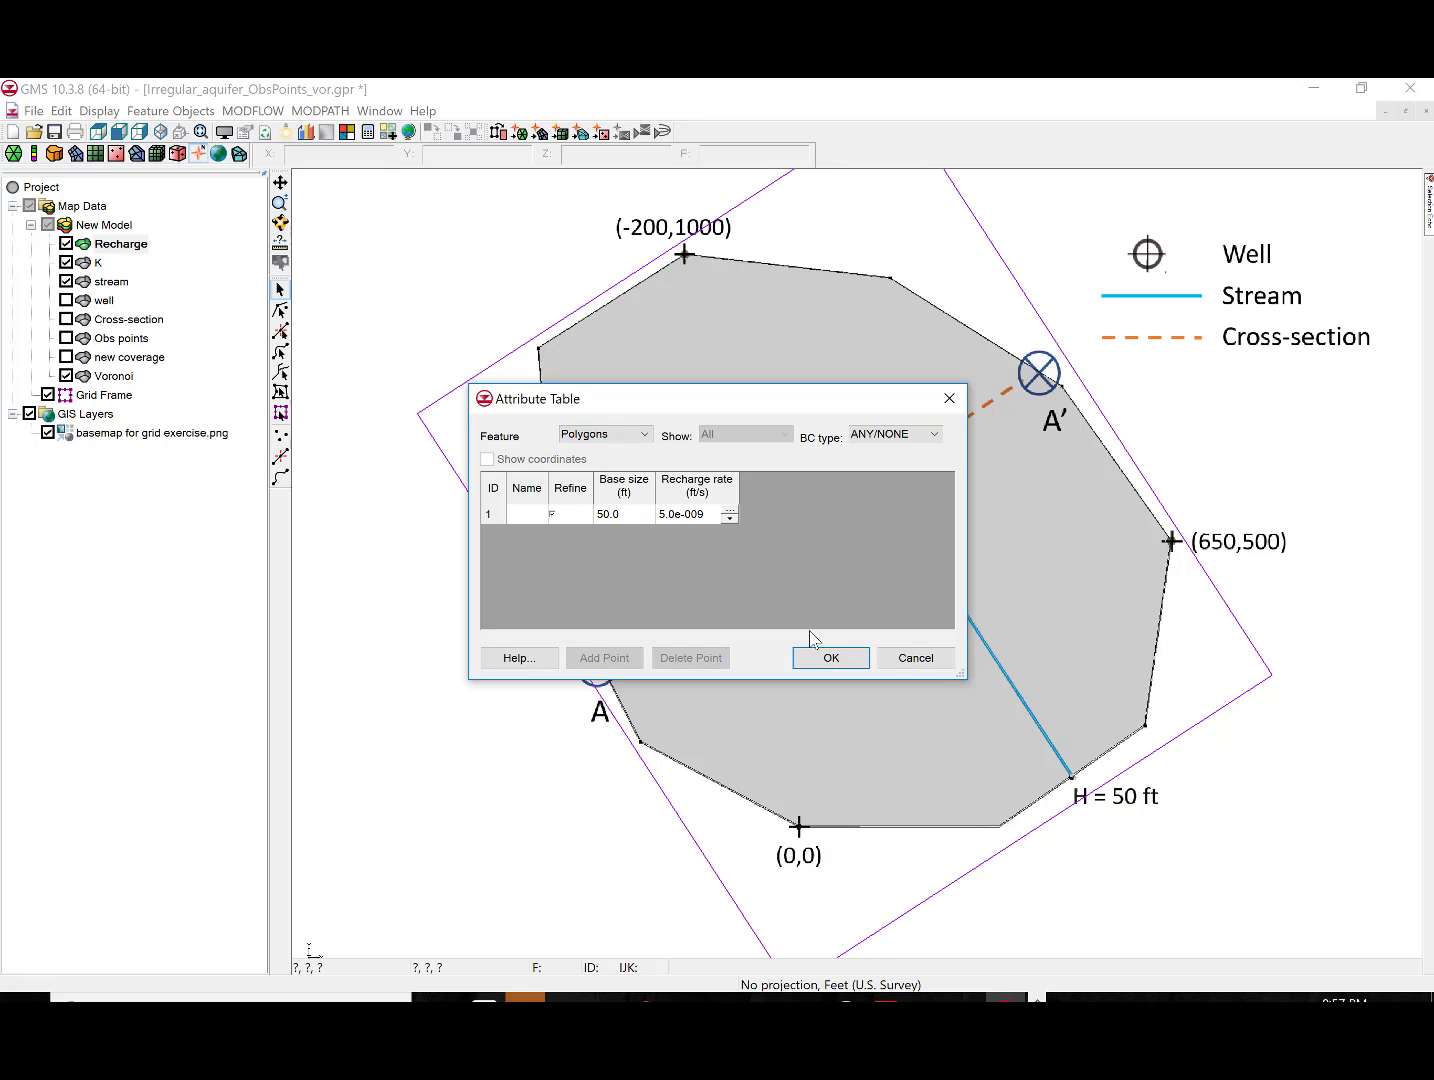
pyautogui.click(826, 656)
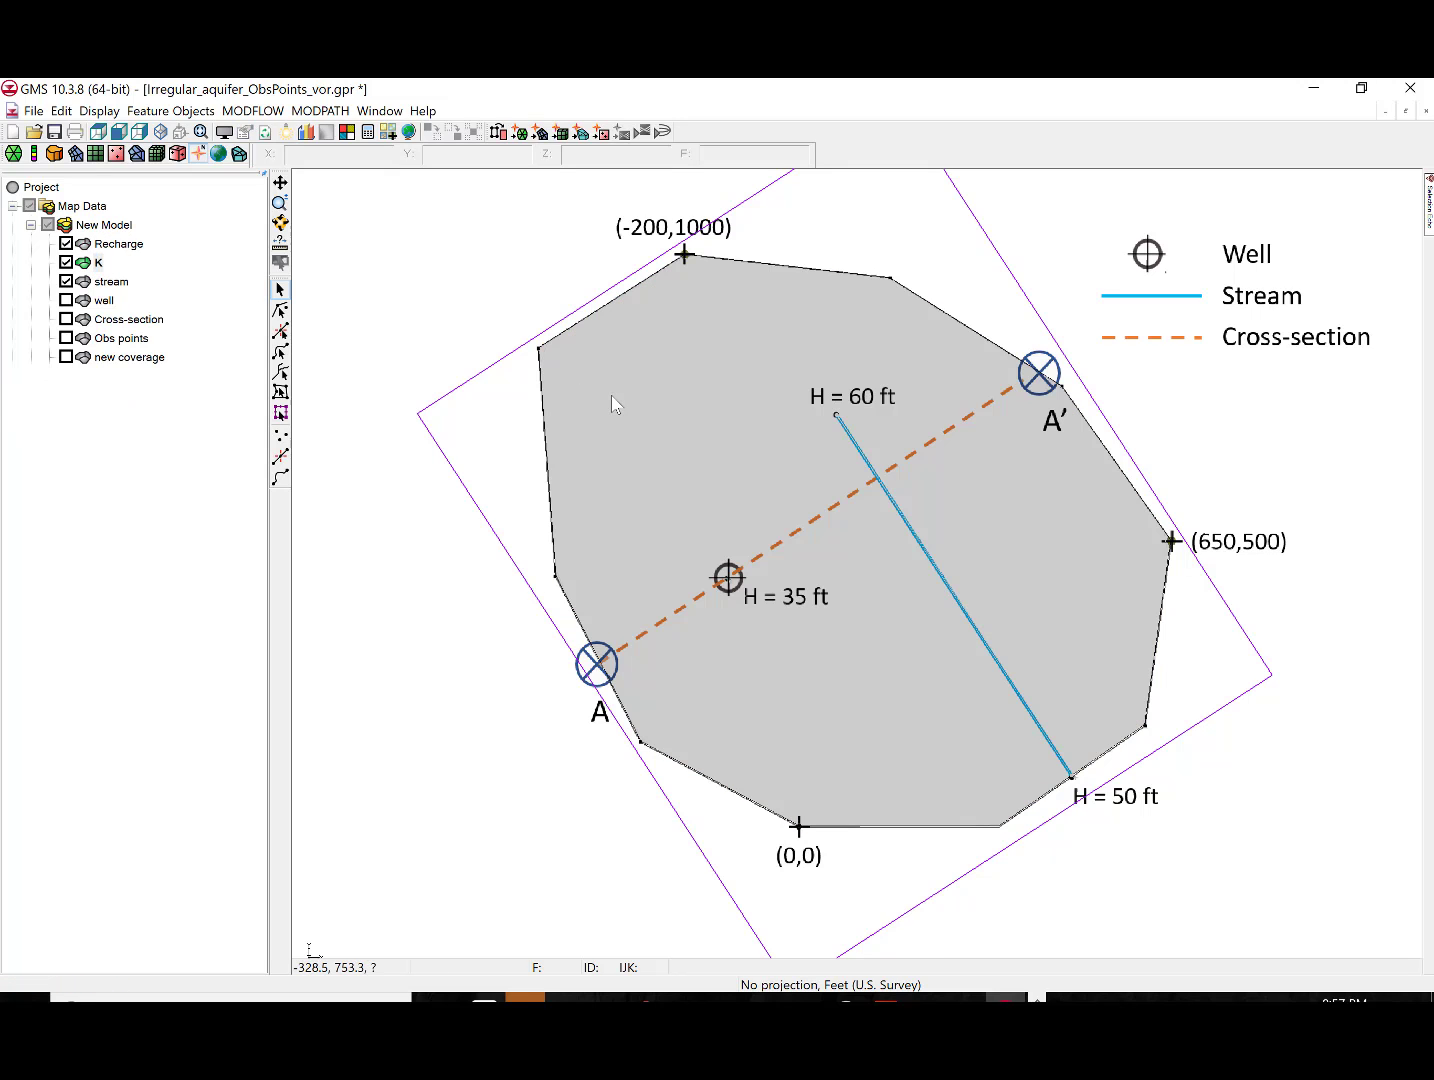
pyautogui.rightClick(611, 395)
pyautogui.click(640, 404)
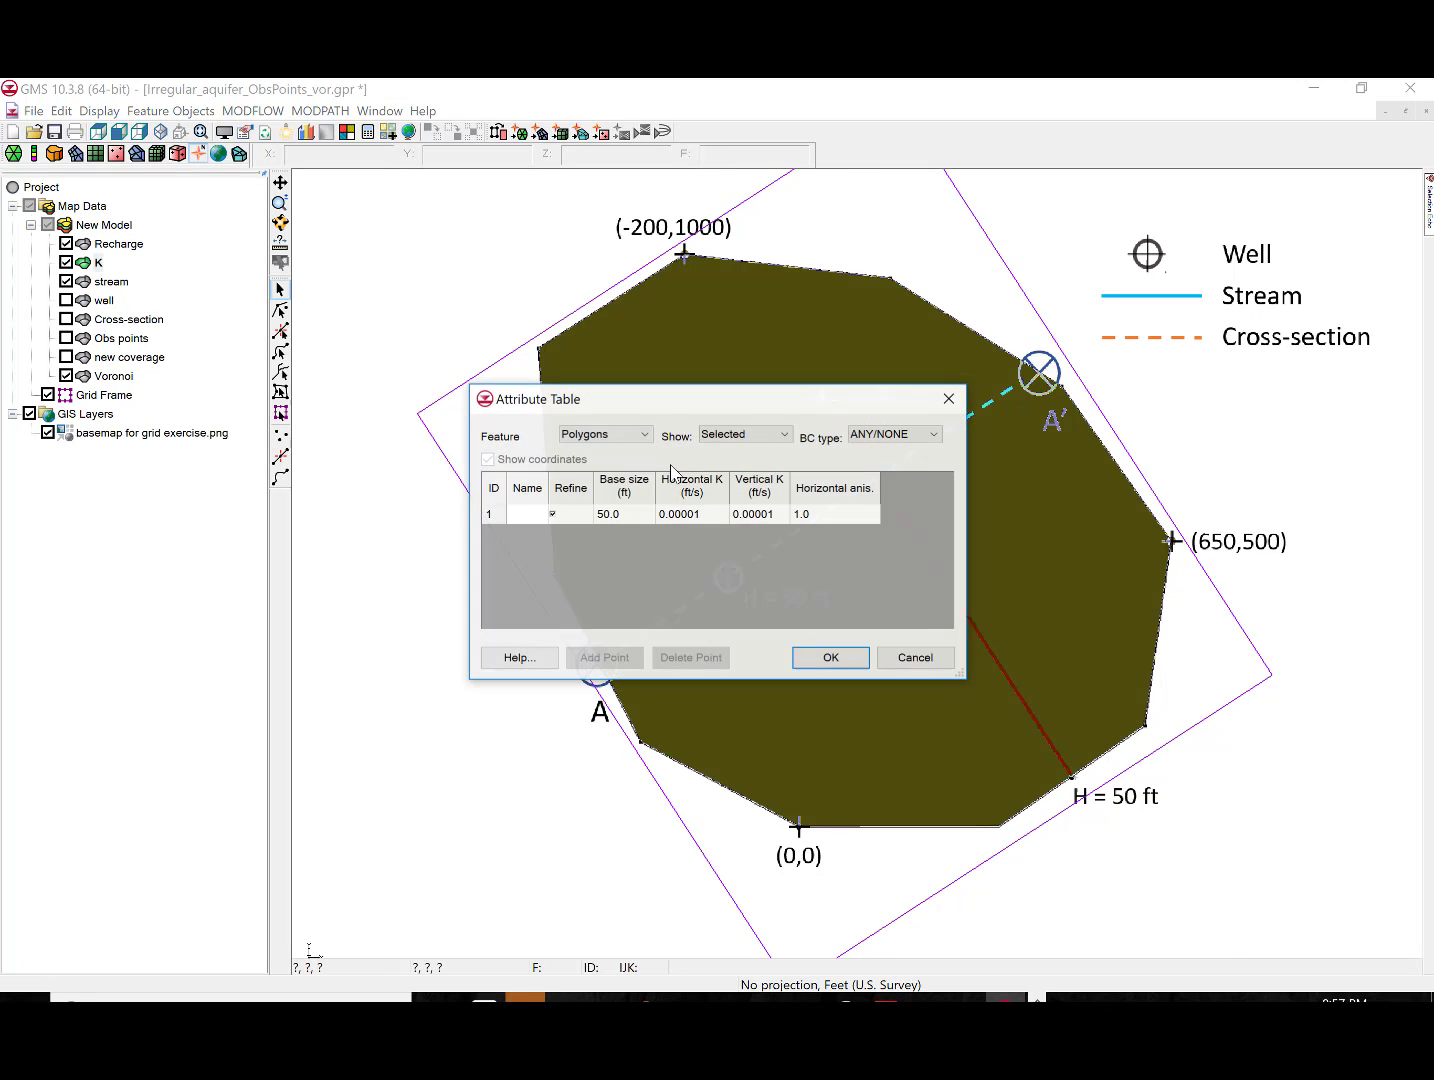
pyautogui.click(828, 656)
# Review the stream coverage's arc and node attributes, including boundary type, refinement and specified heads
pyautogui.click(113, 282)
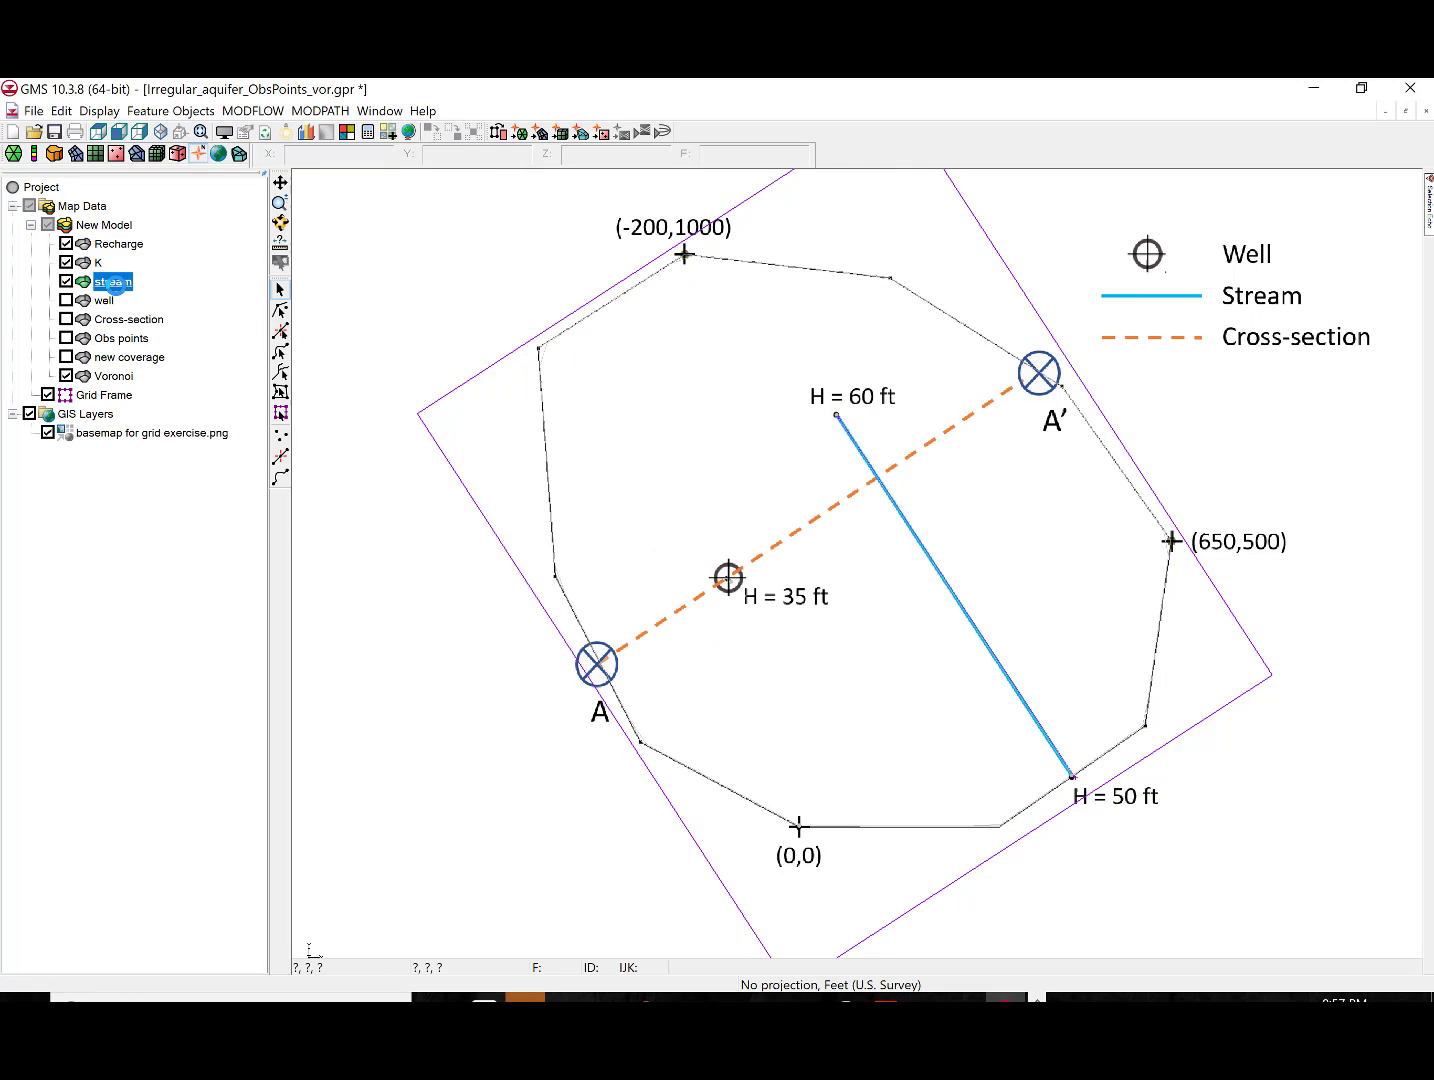
pyautogui.rightClick(113, 282)
pyautogui.click(367, 377)
pyautogui.click(645, 435)
pyautogui.click(618, 468)
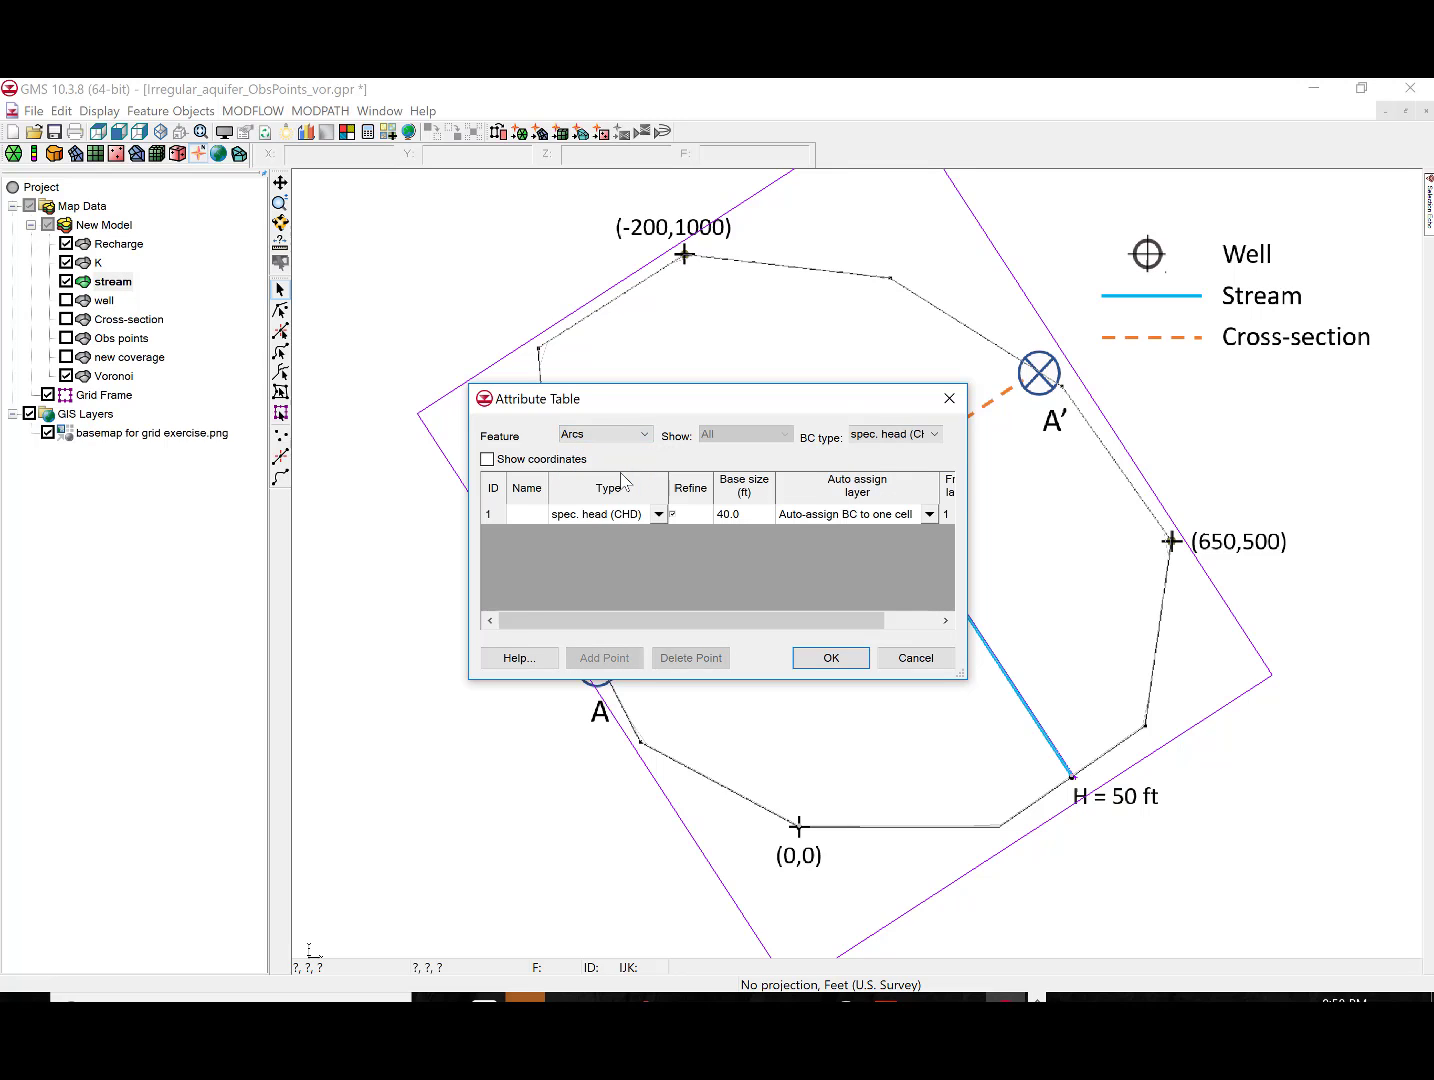
pyautogui.click(645, 435)
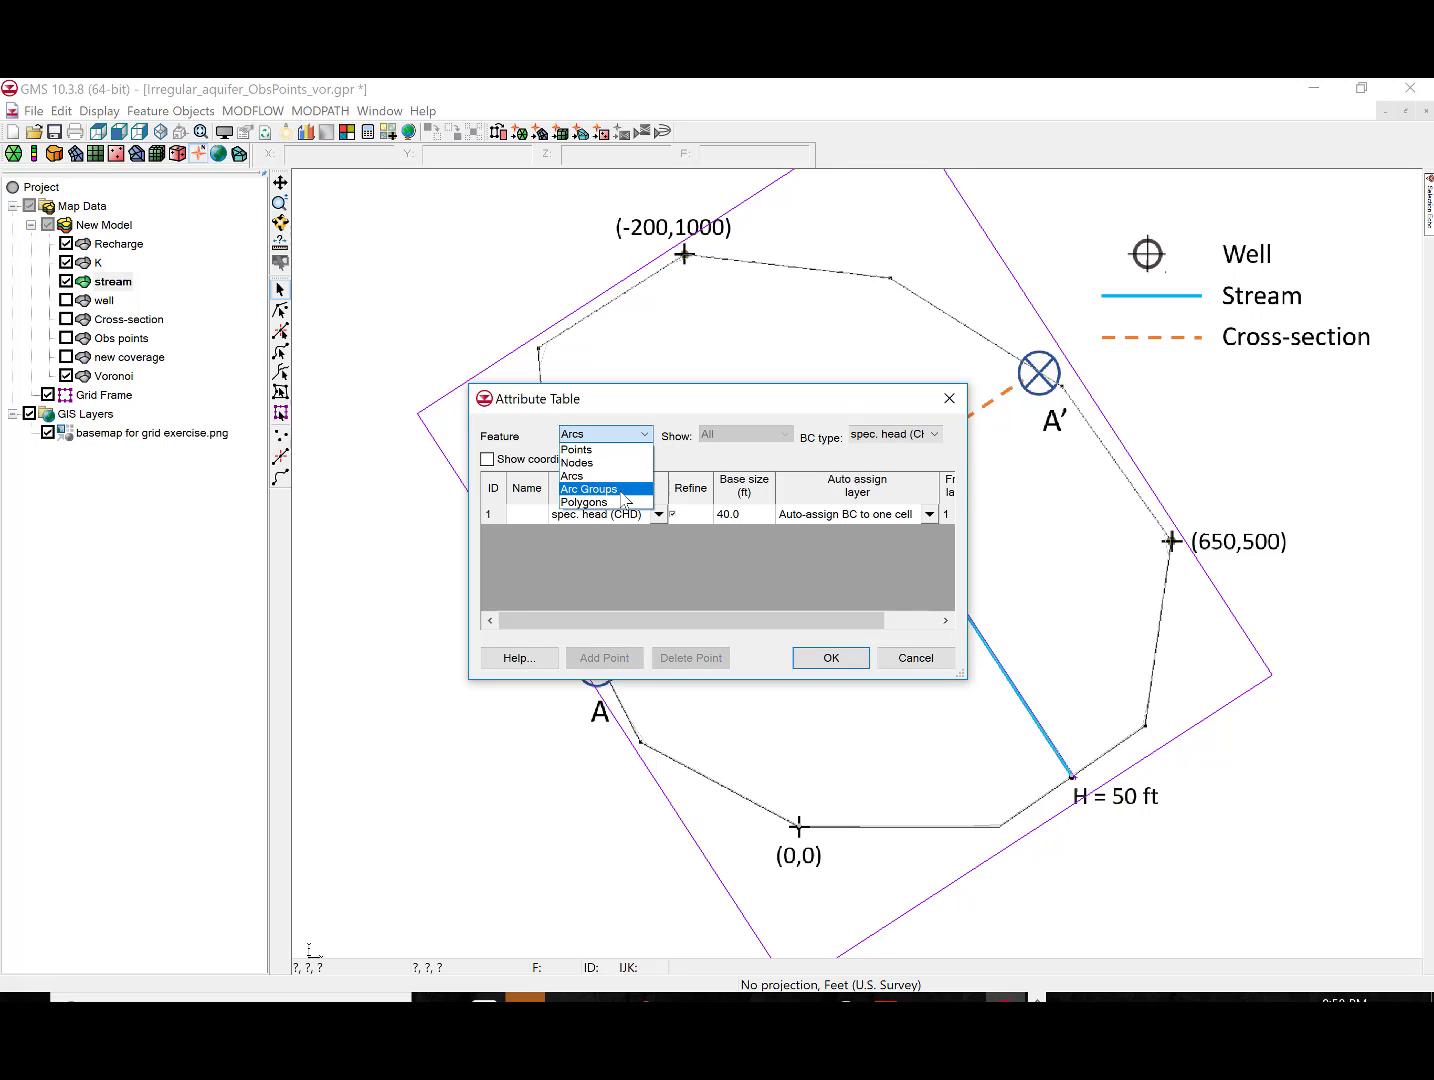
pyautogui.click(606, 463)
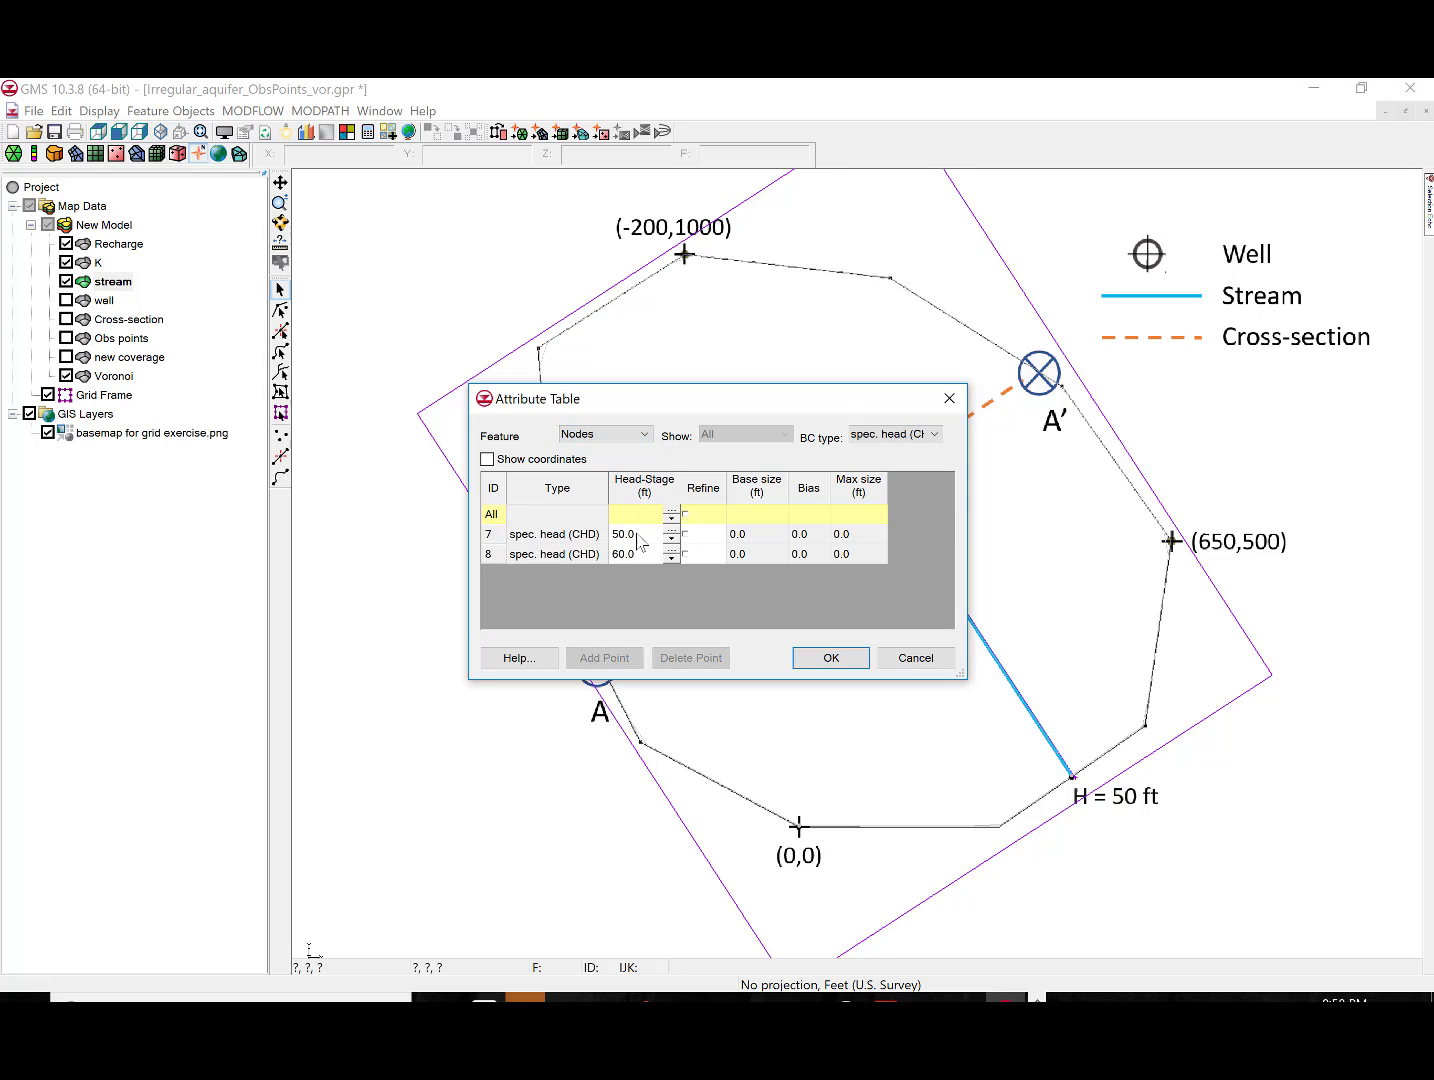
pyautogui.click(826, 657)
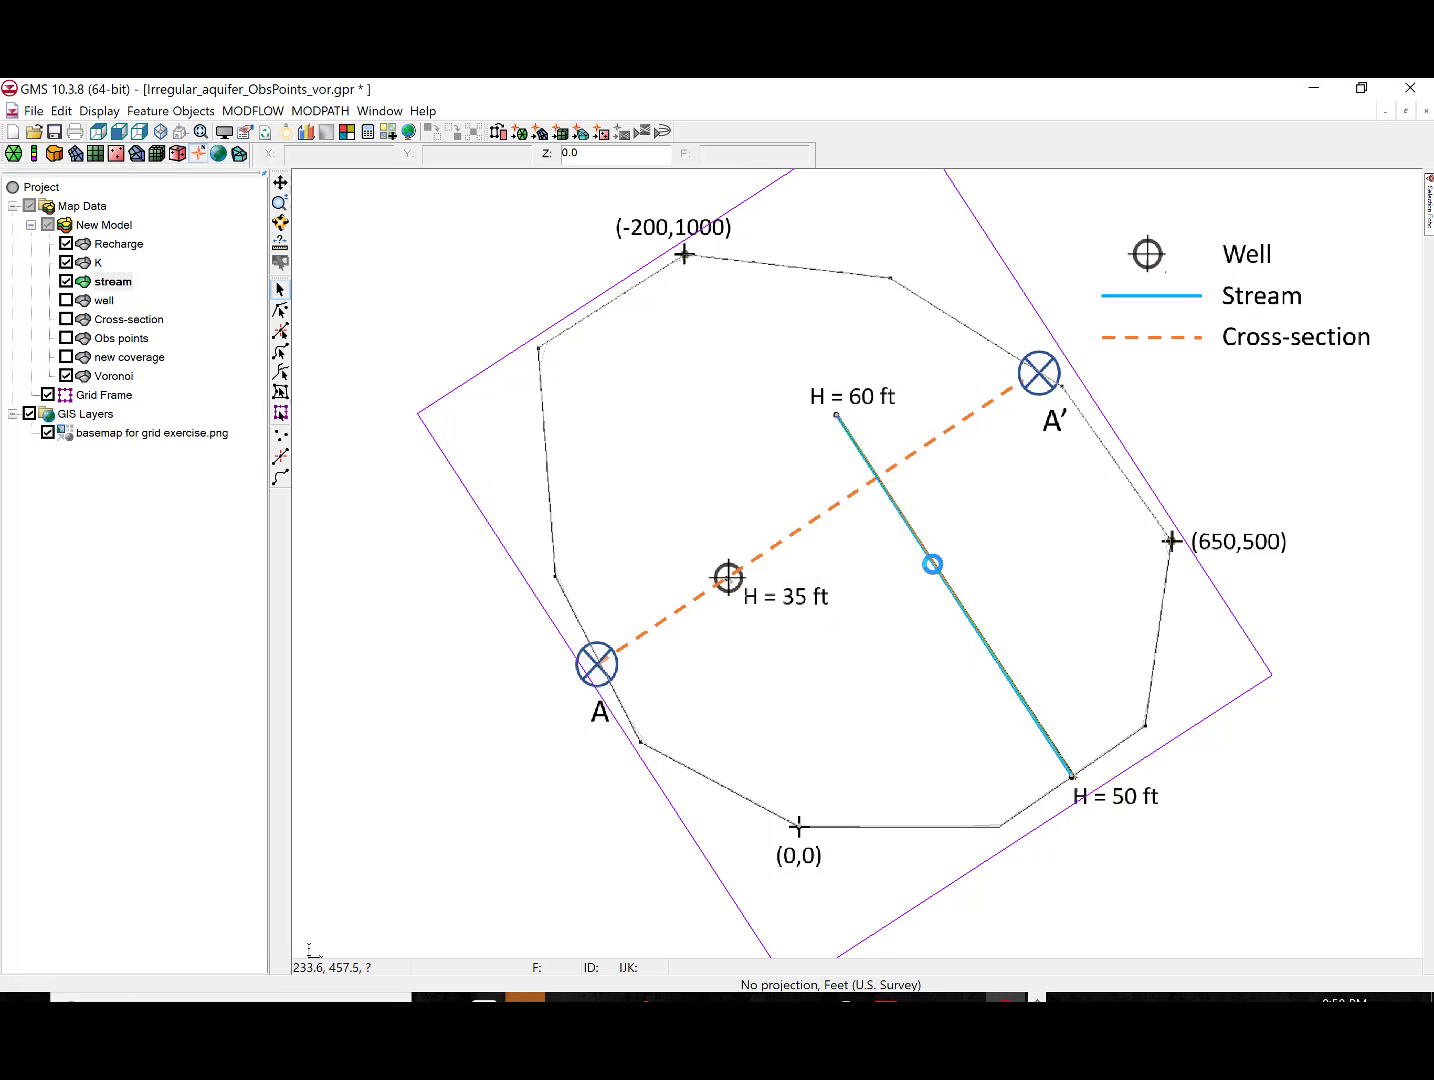
# Inspect the individual attributes of the stream arc and its upper end node on the map
pyautogui.doubleClick(930, 564)
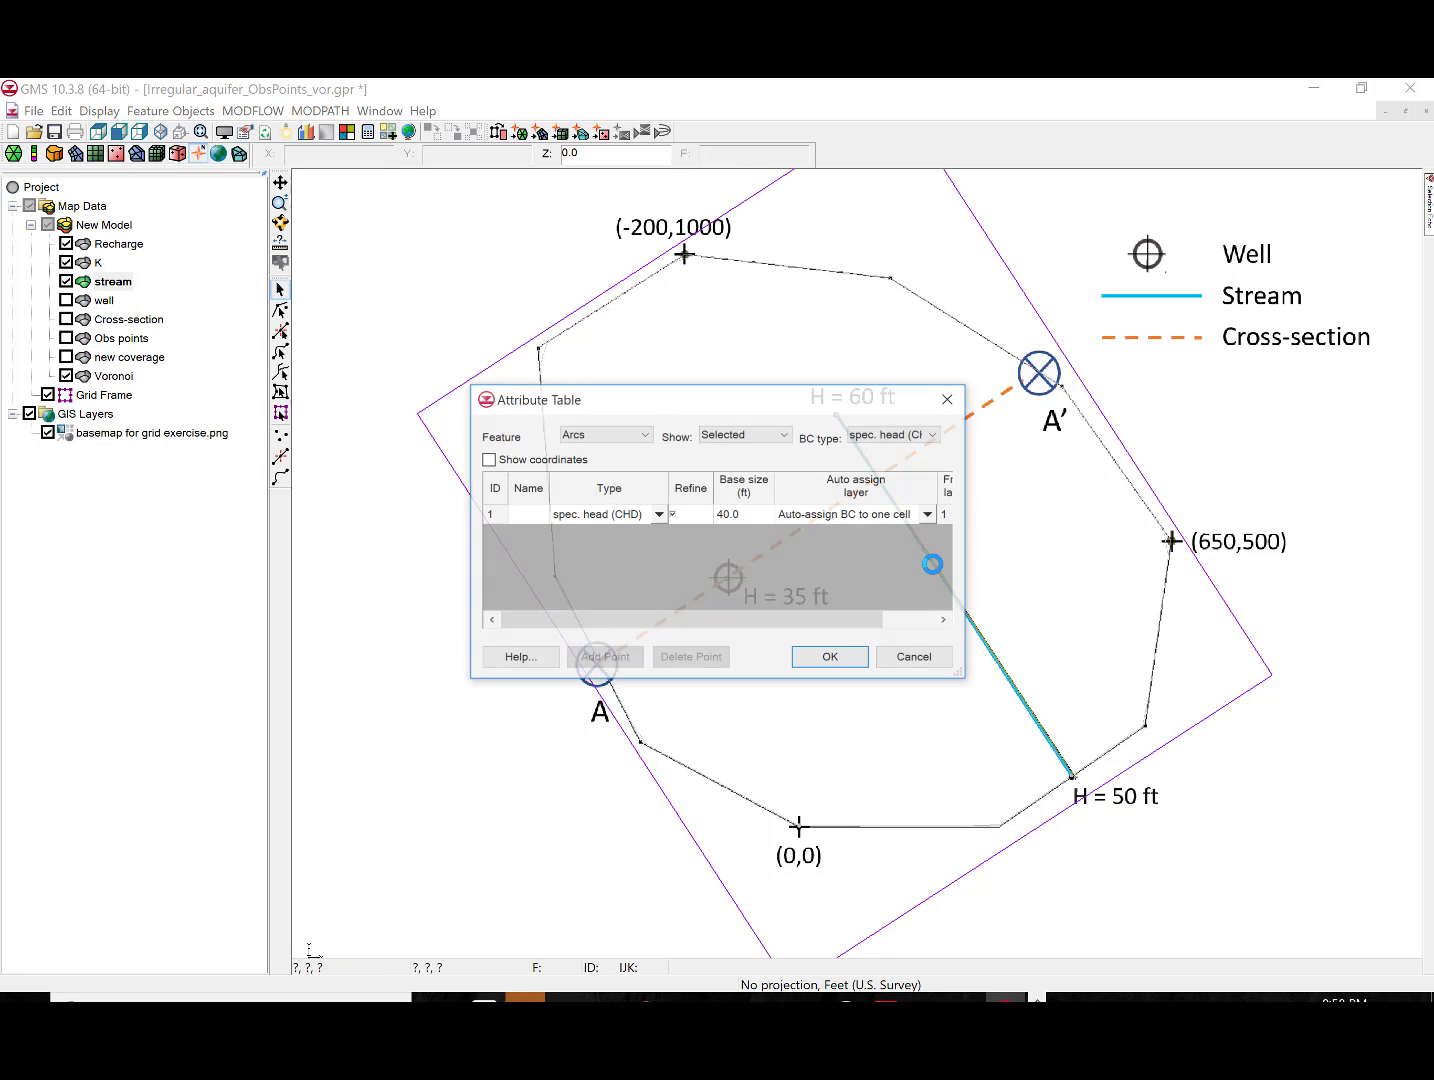
pyautogui.click(831, 657)
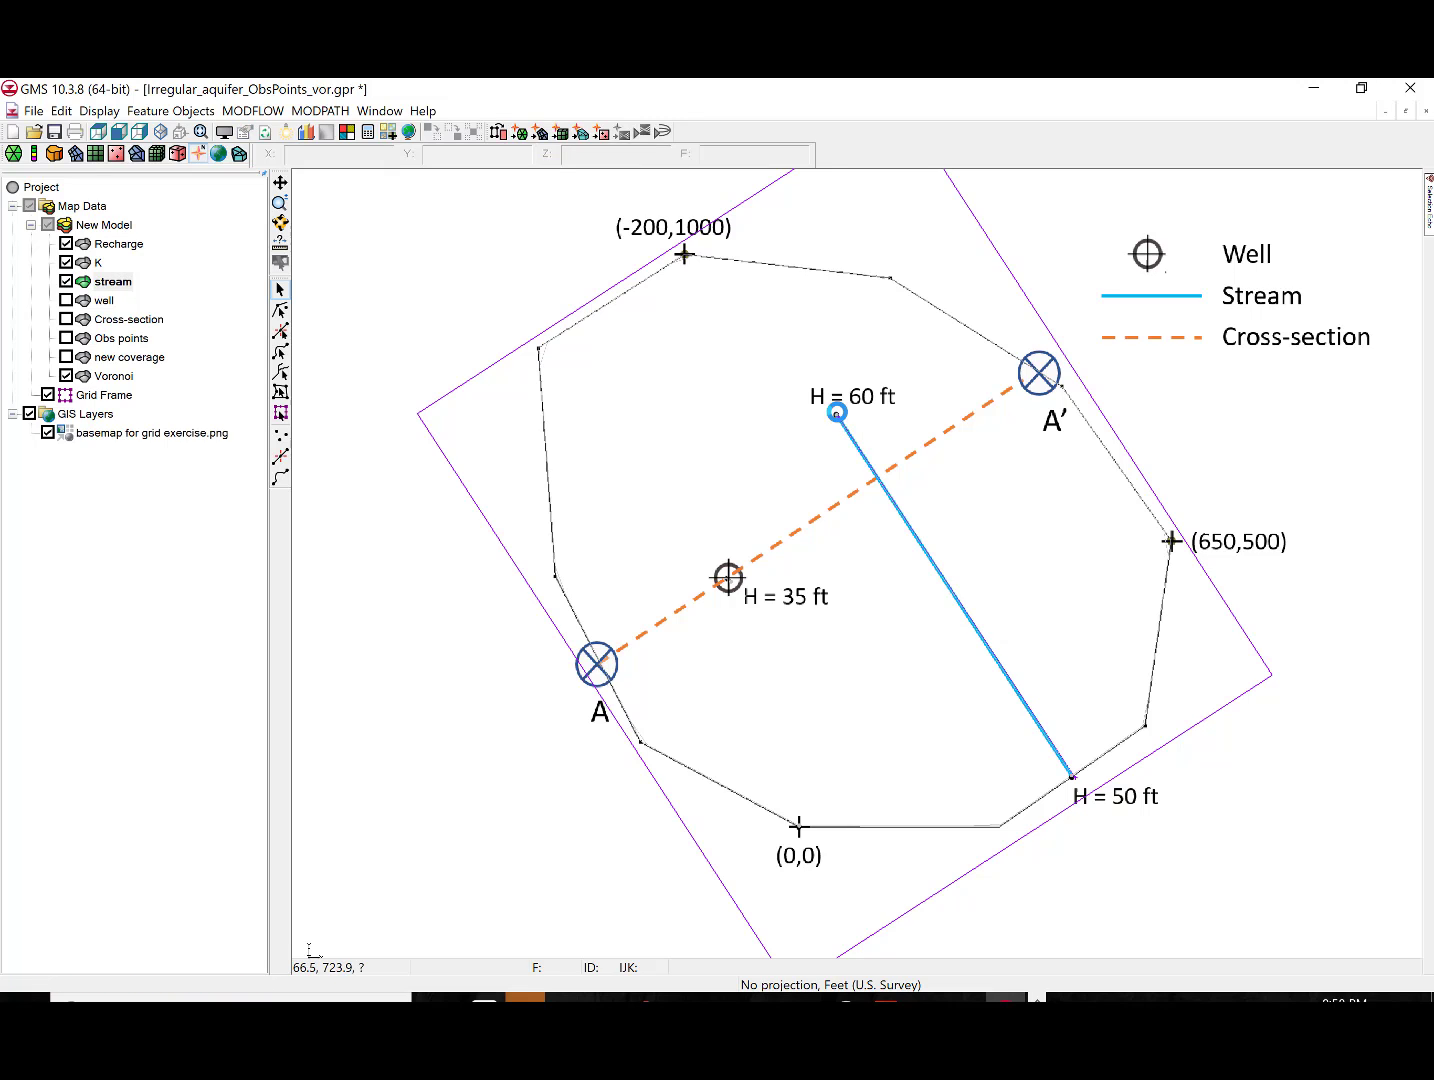
pyautogui.doubleClick(836, 412)
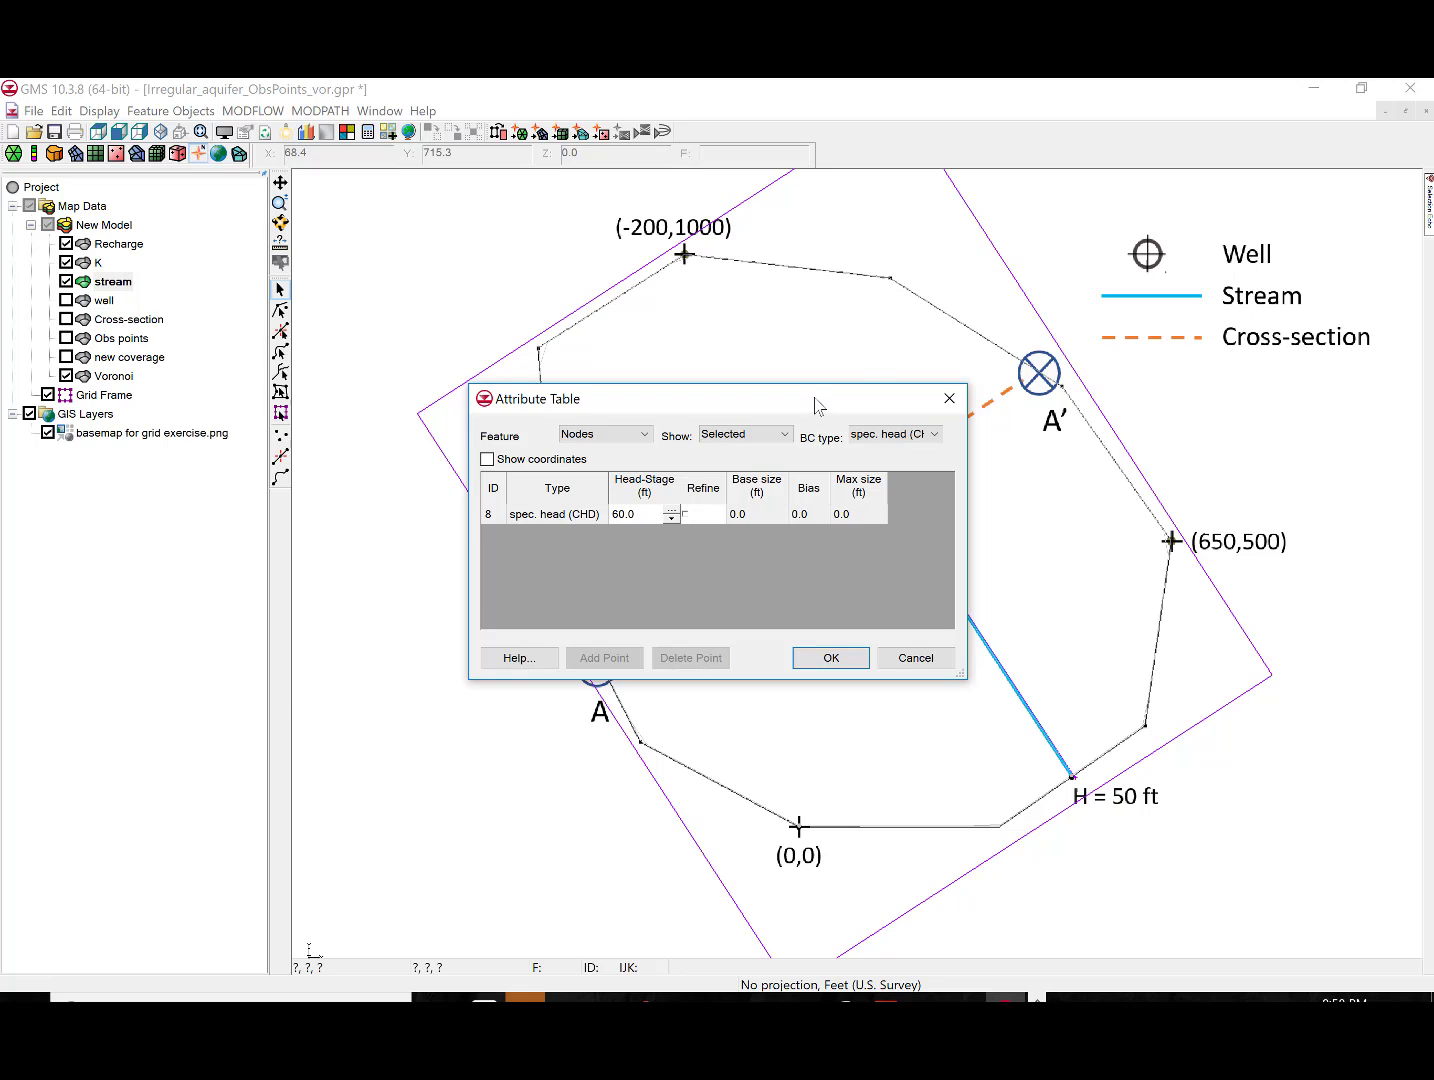
pyautogui.moveTo(815, 404); pyautogui.dragTo(786, 432)
pyautogui.click(660, 684)
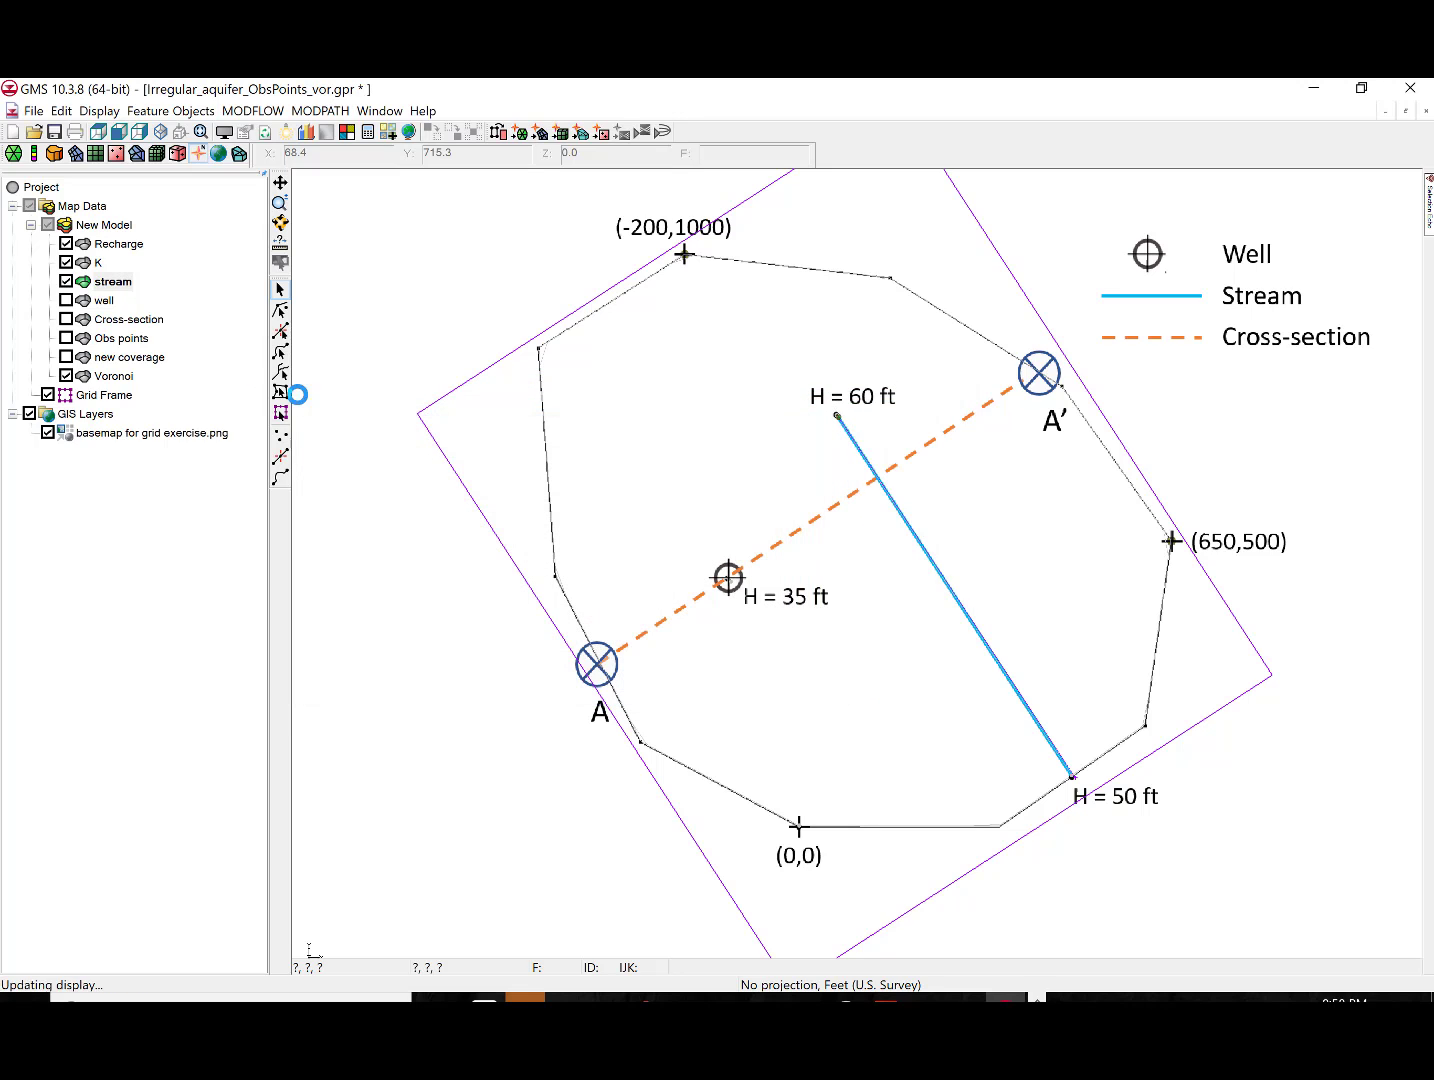
# Activate the well coverage and review the head and layer assignment of its well point
pyautogui.click(104, 300)
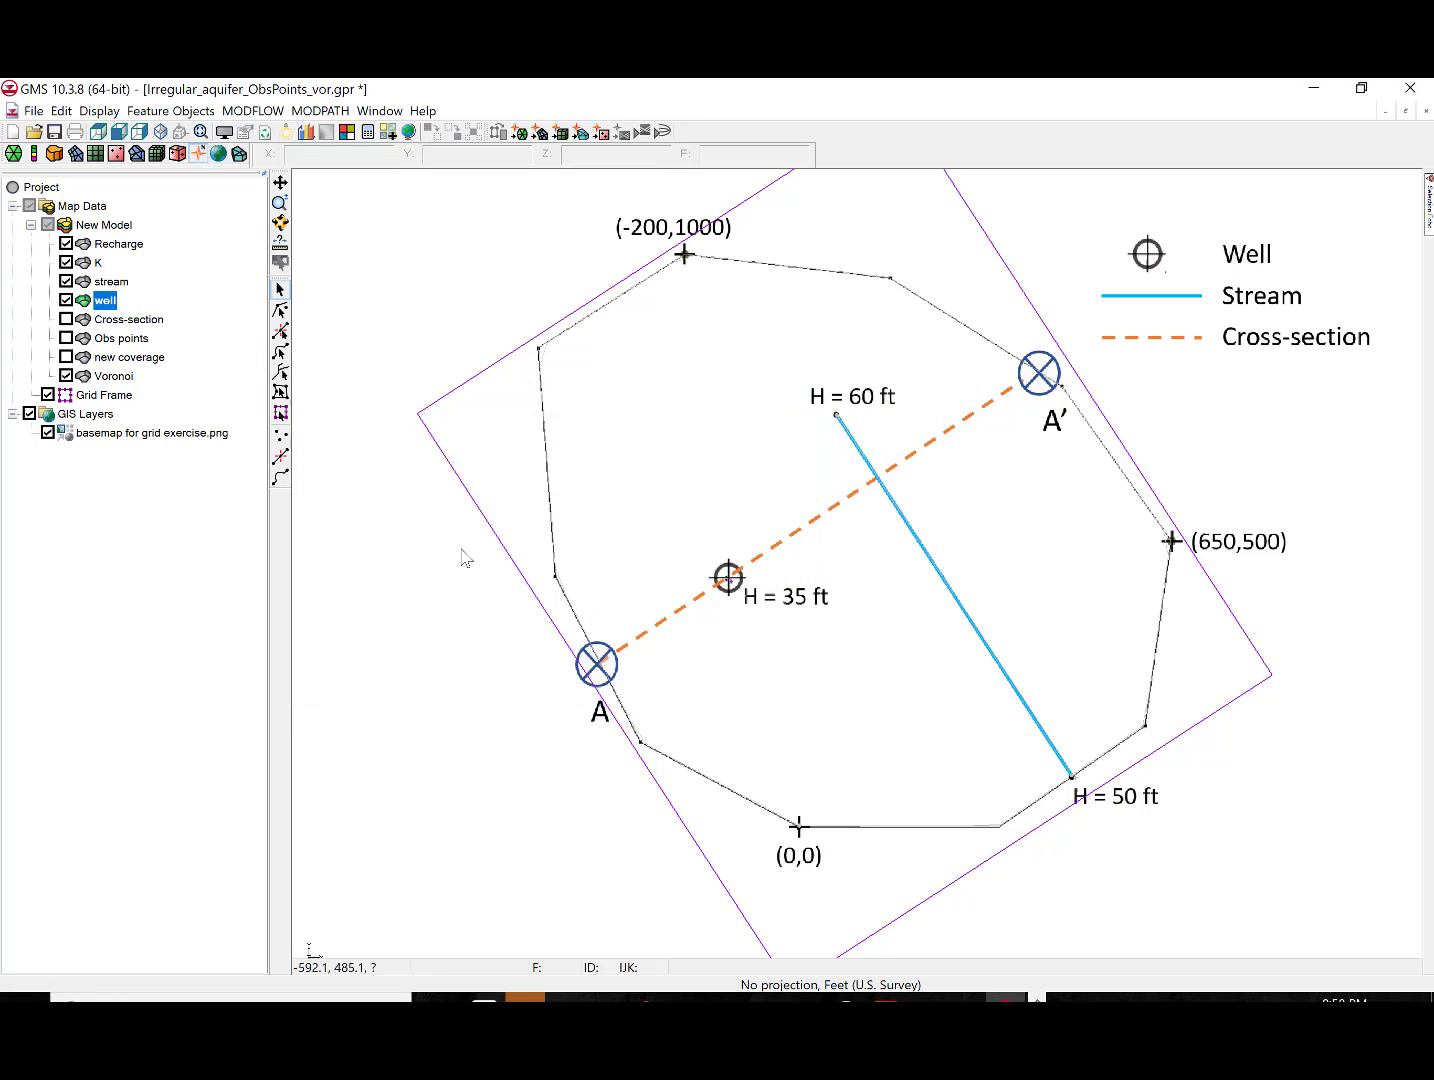
pyautogui.rightClick(107, 304)
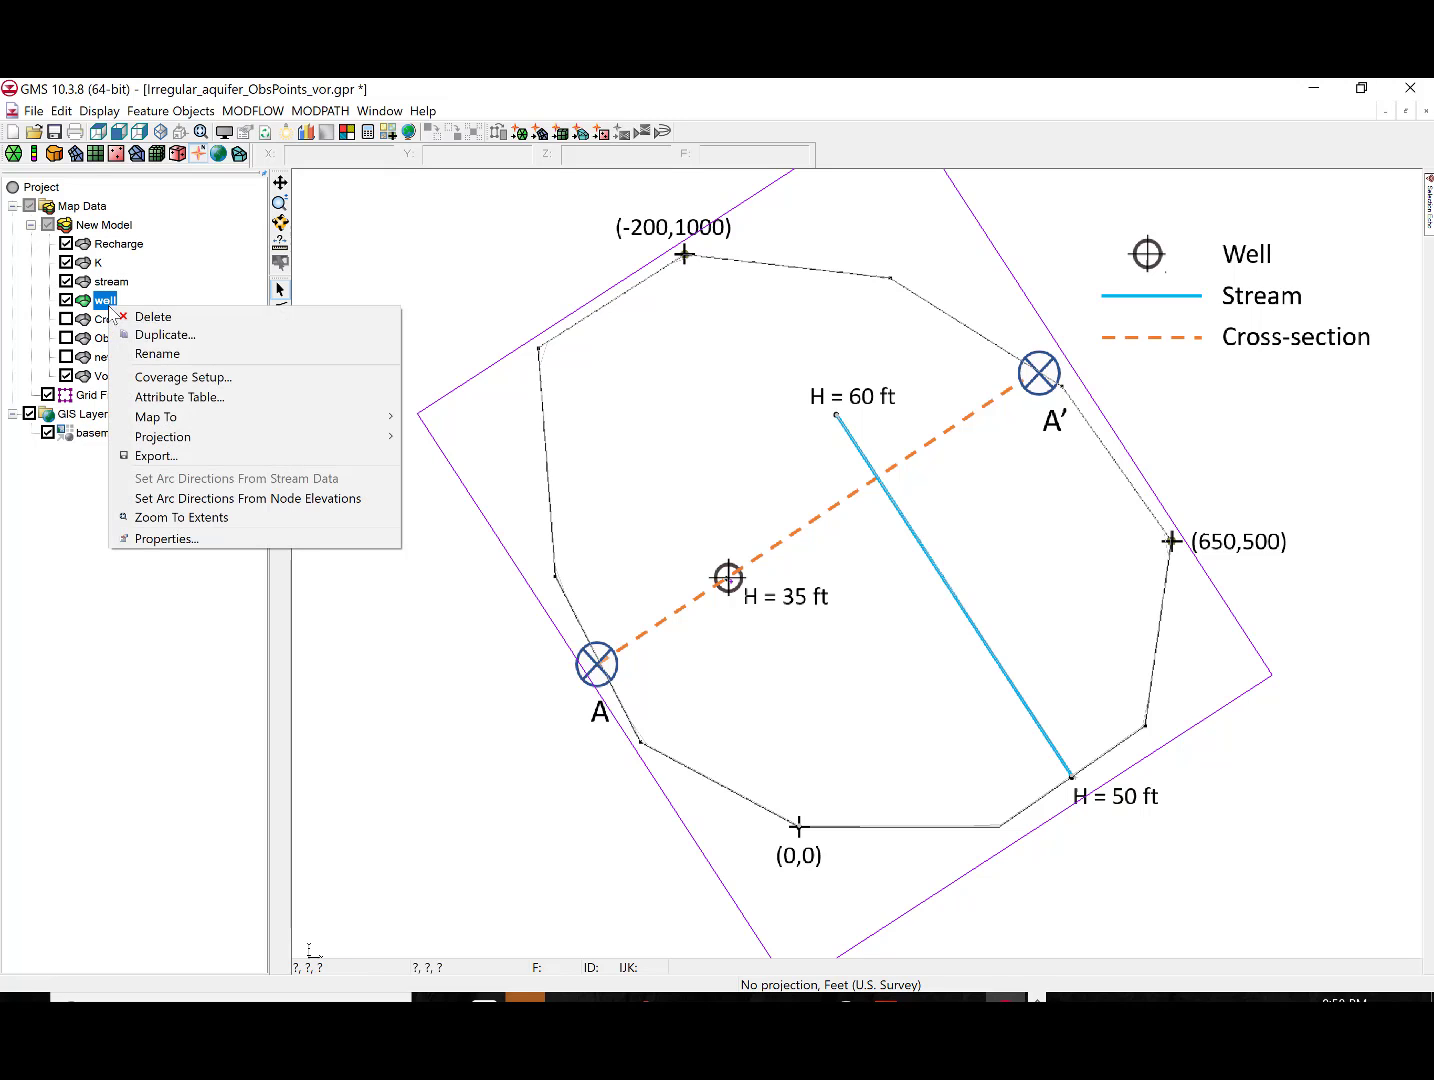
pyautogui.click(160, 398)
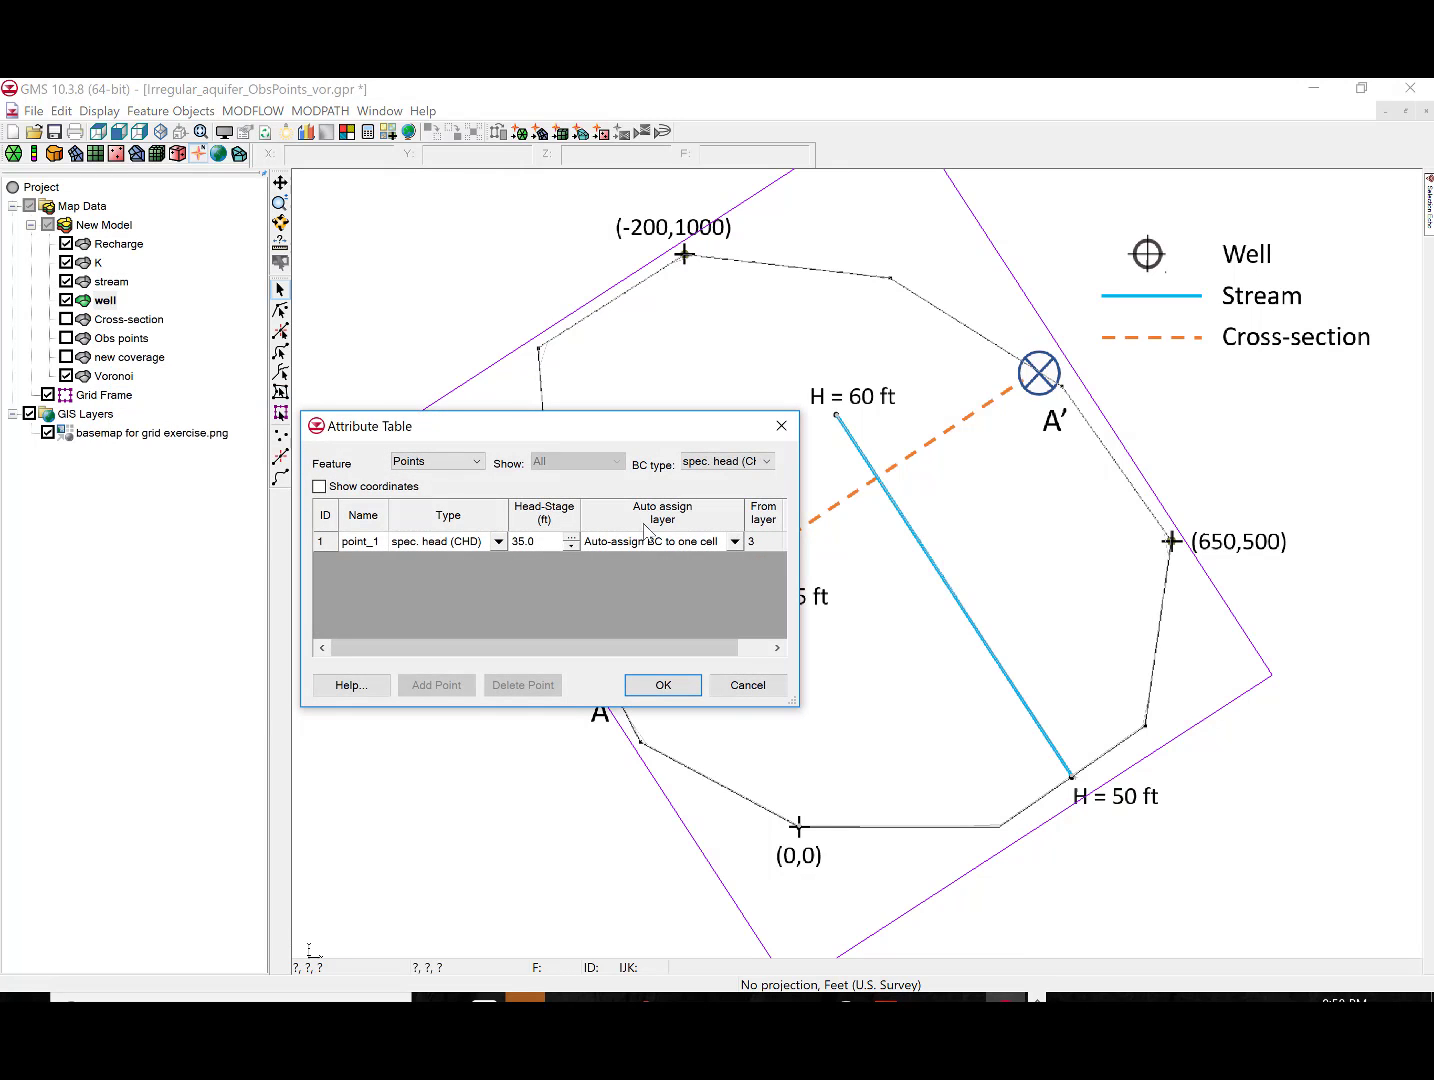
pyautogui.moveTo(652, 437); pyautogui.dragTo(480, 438)
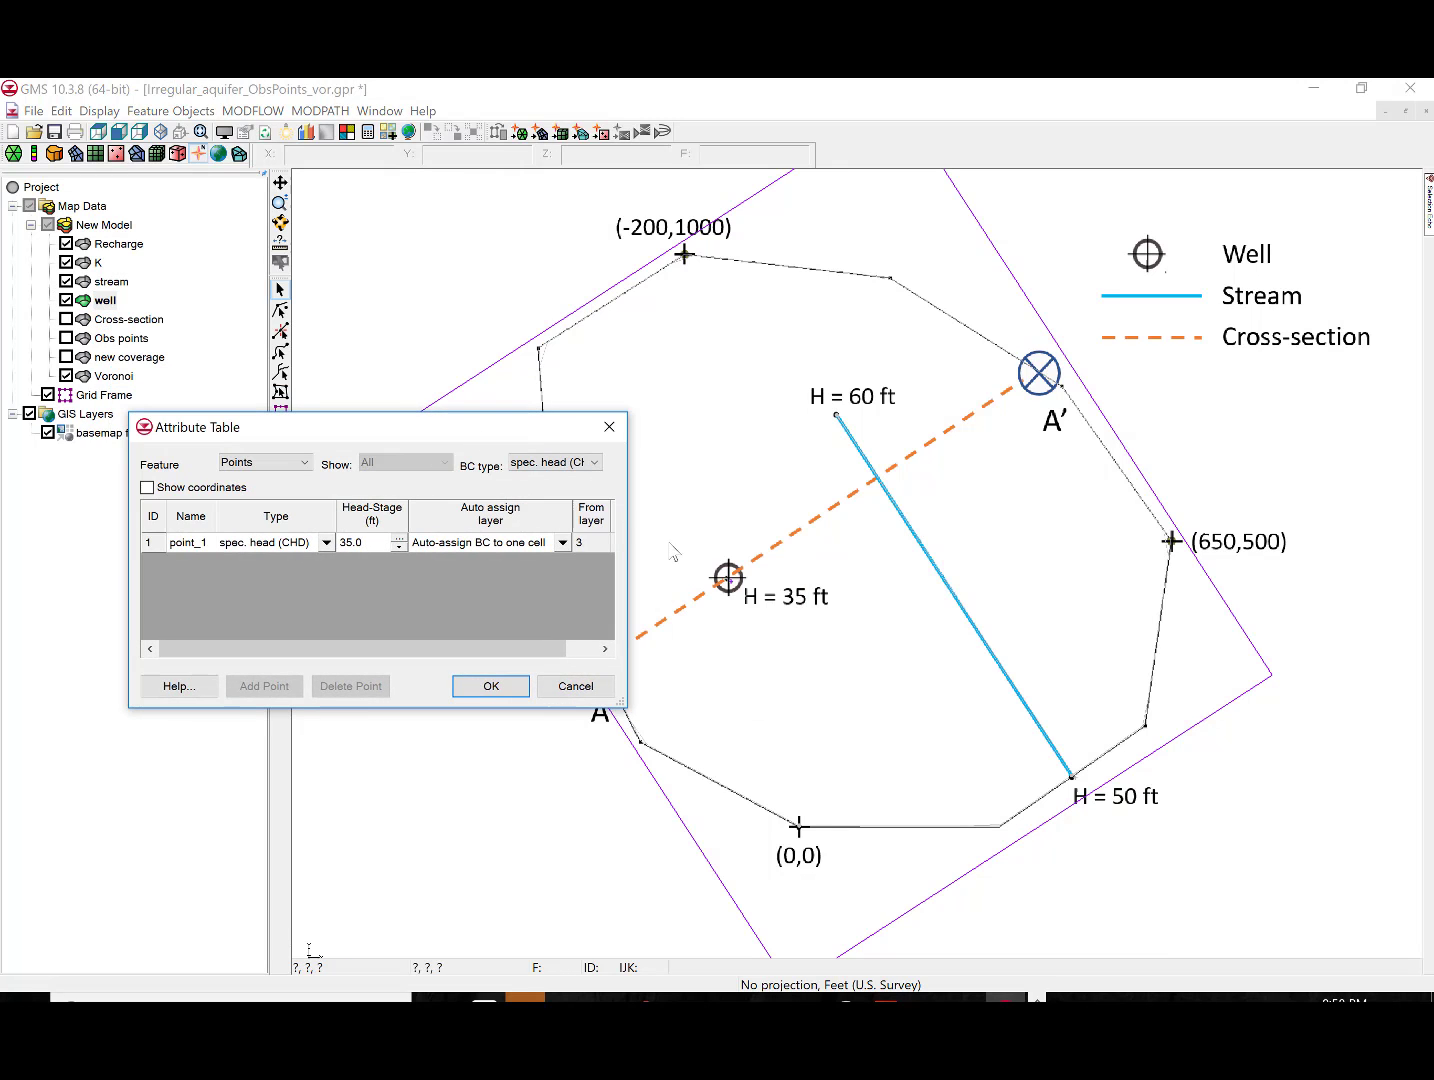
pyautogui.click(491, 686)
# Activate the Voronoi coverage and review the attributes of its polygon and arcs
pyautogui.click(115, 376)
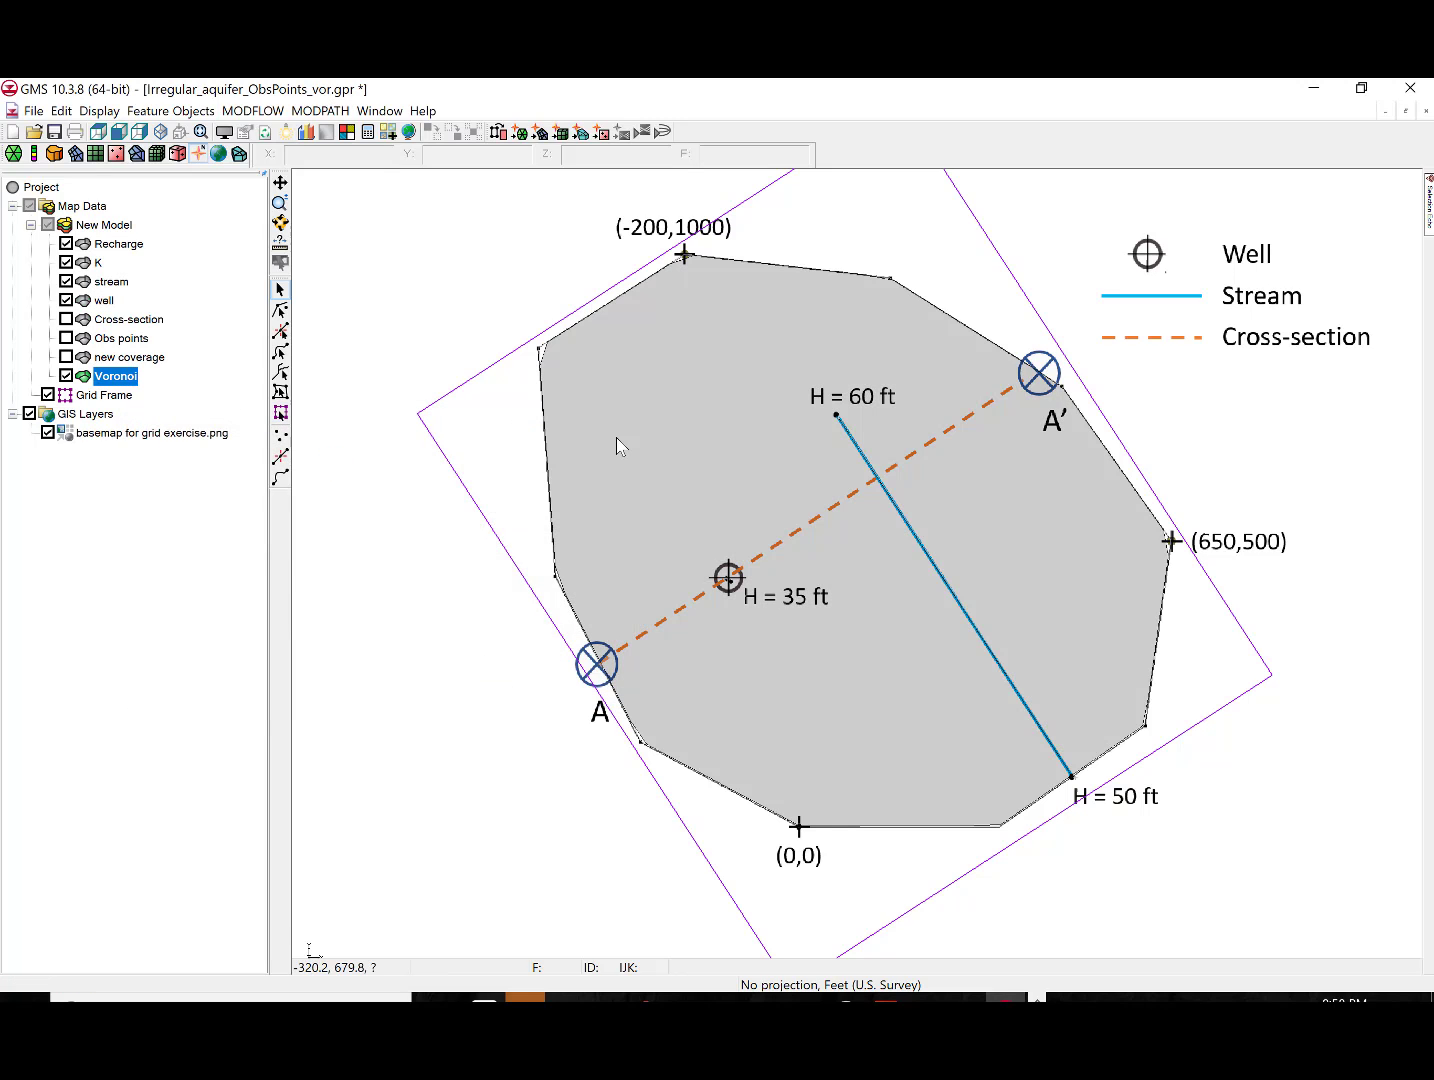
pyautogui.click(659, 434)
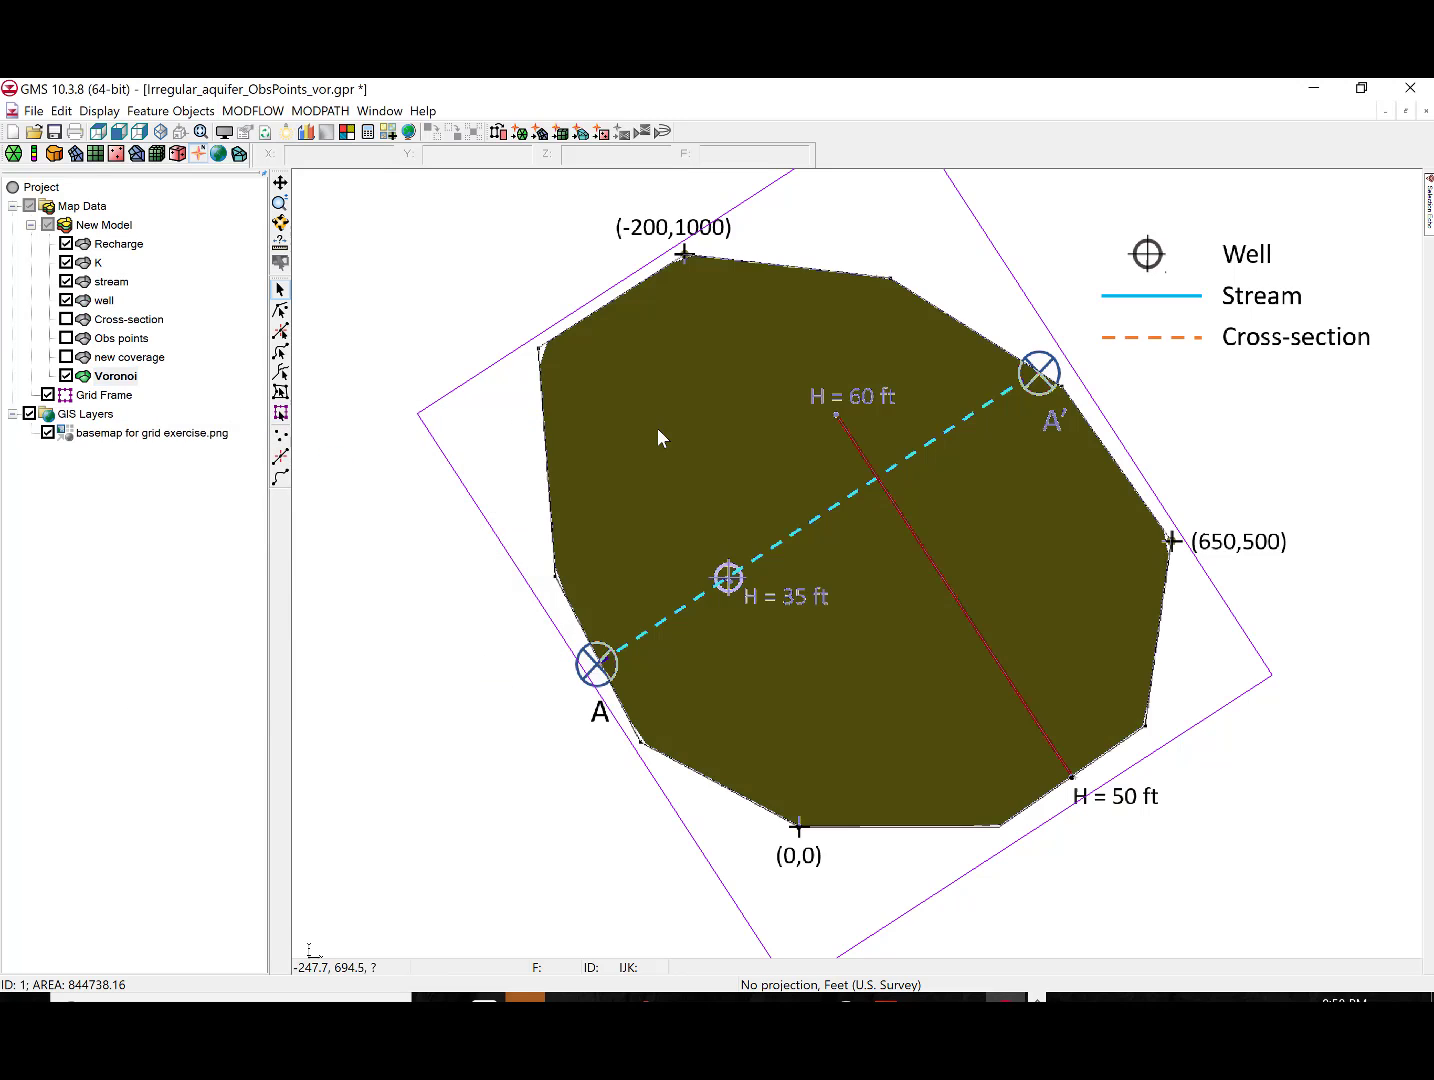
pyautogui.rightClick(658, 430)
pyautogui.click(672, 440)
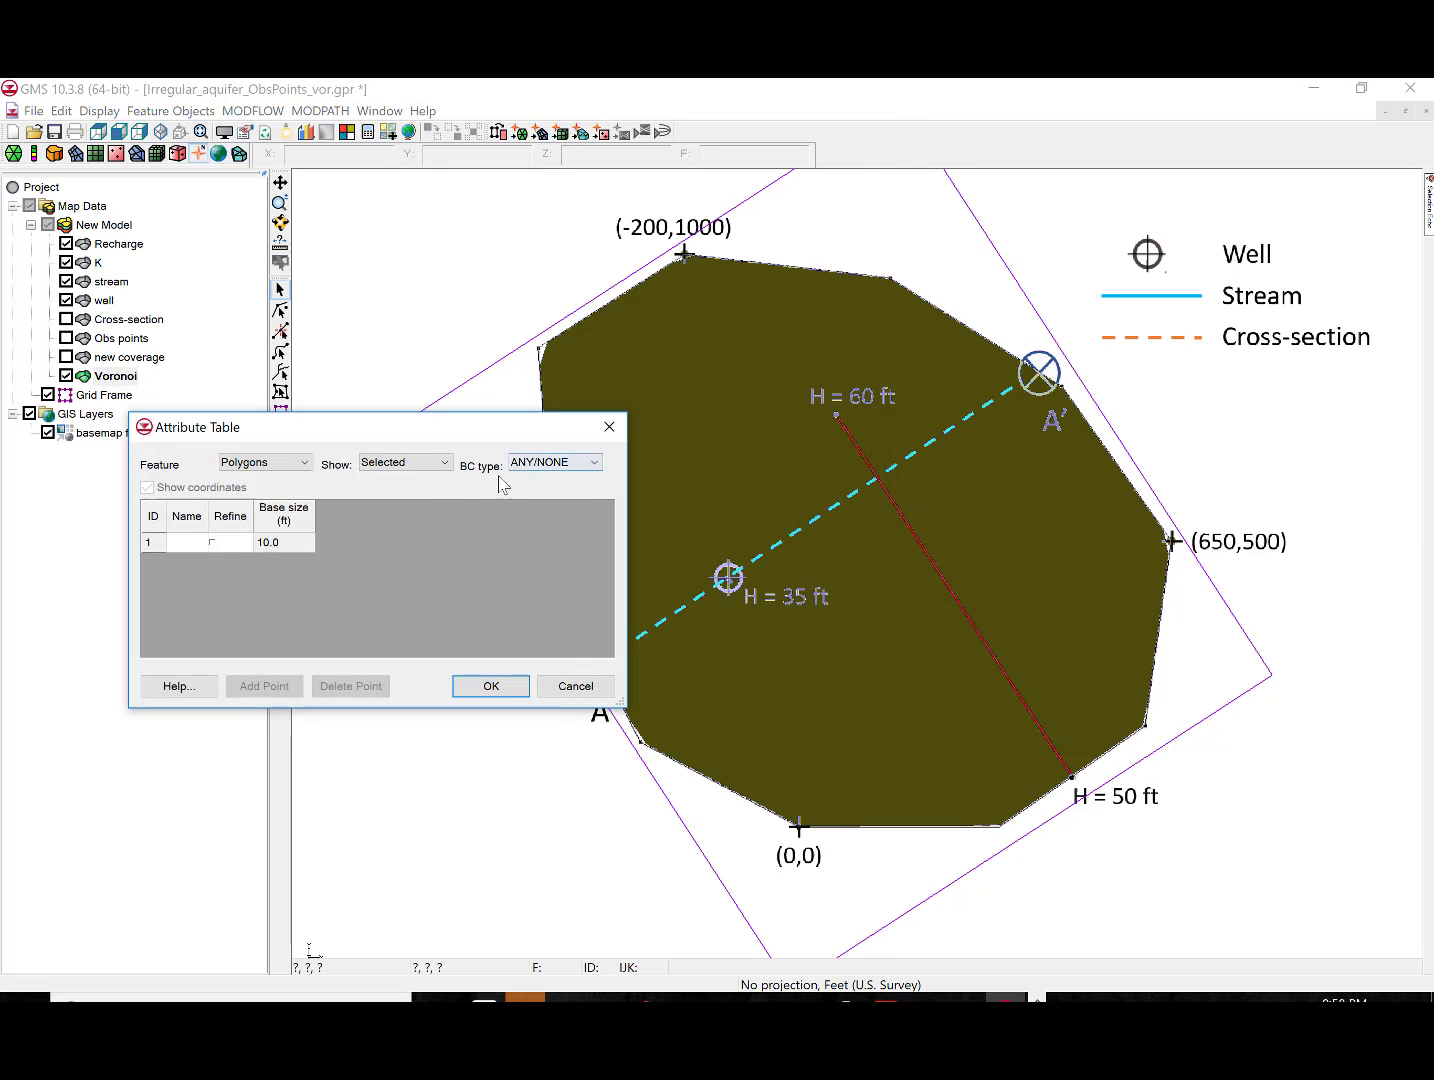
pyautogui.click(304, 462)
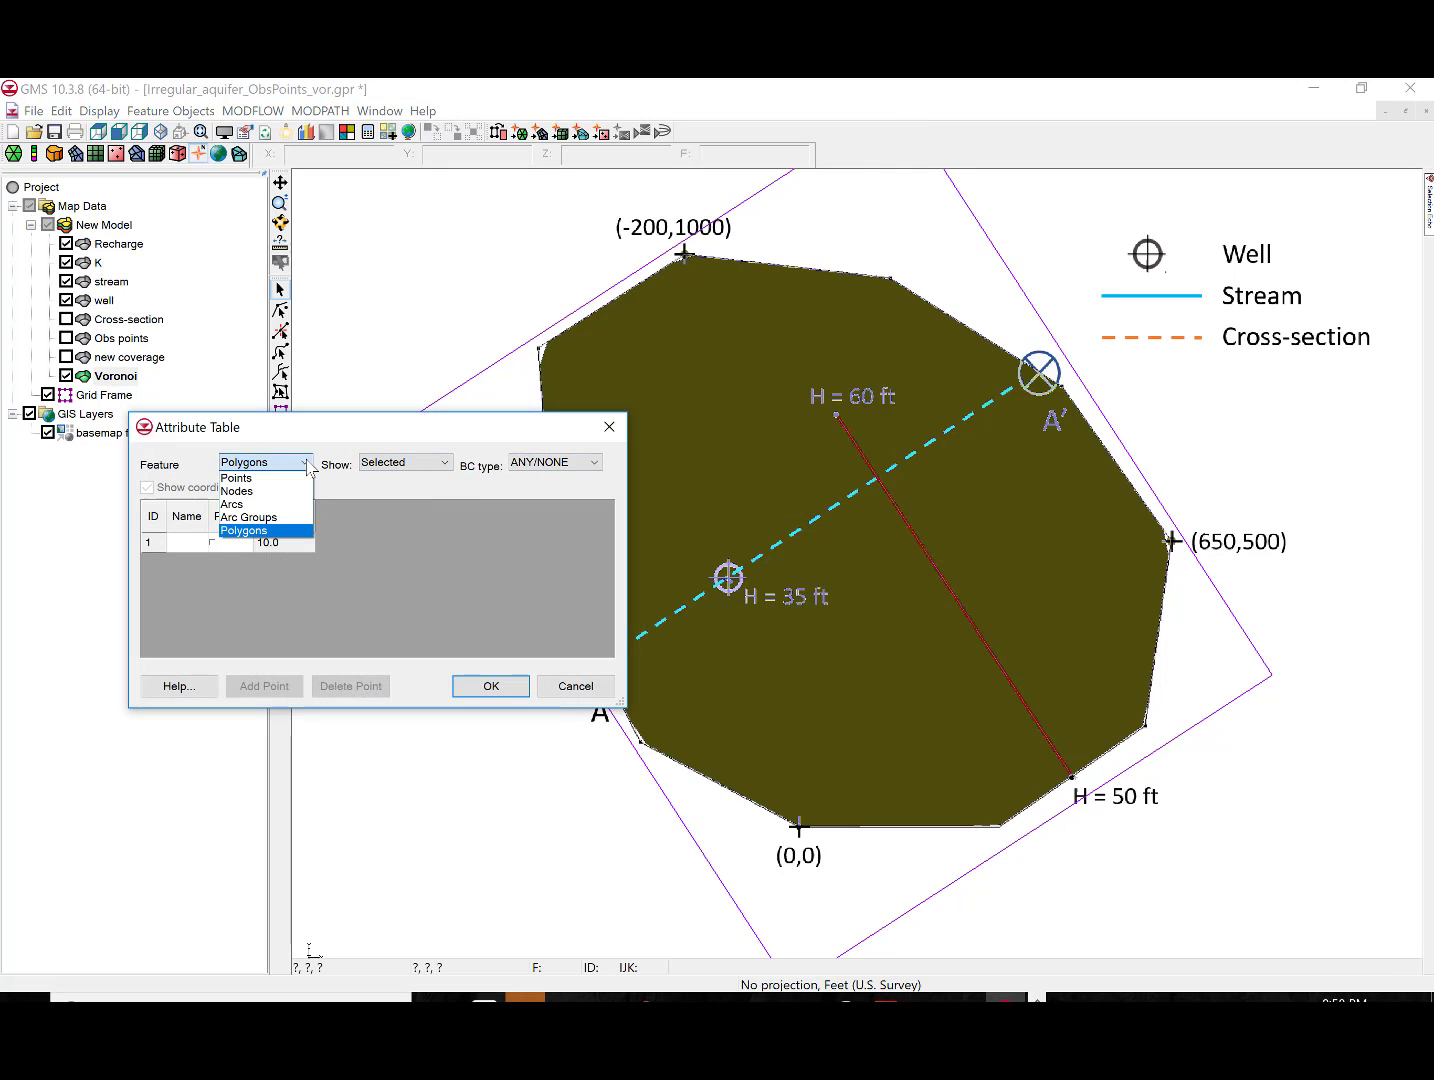
pyautogui.click(255, 501)
pyautogui.click(487, 684)
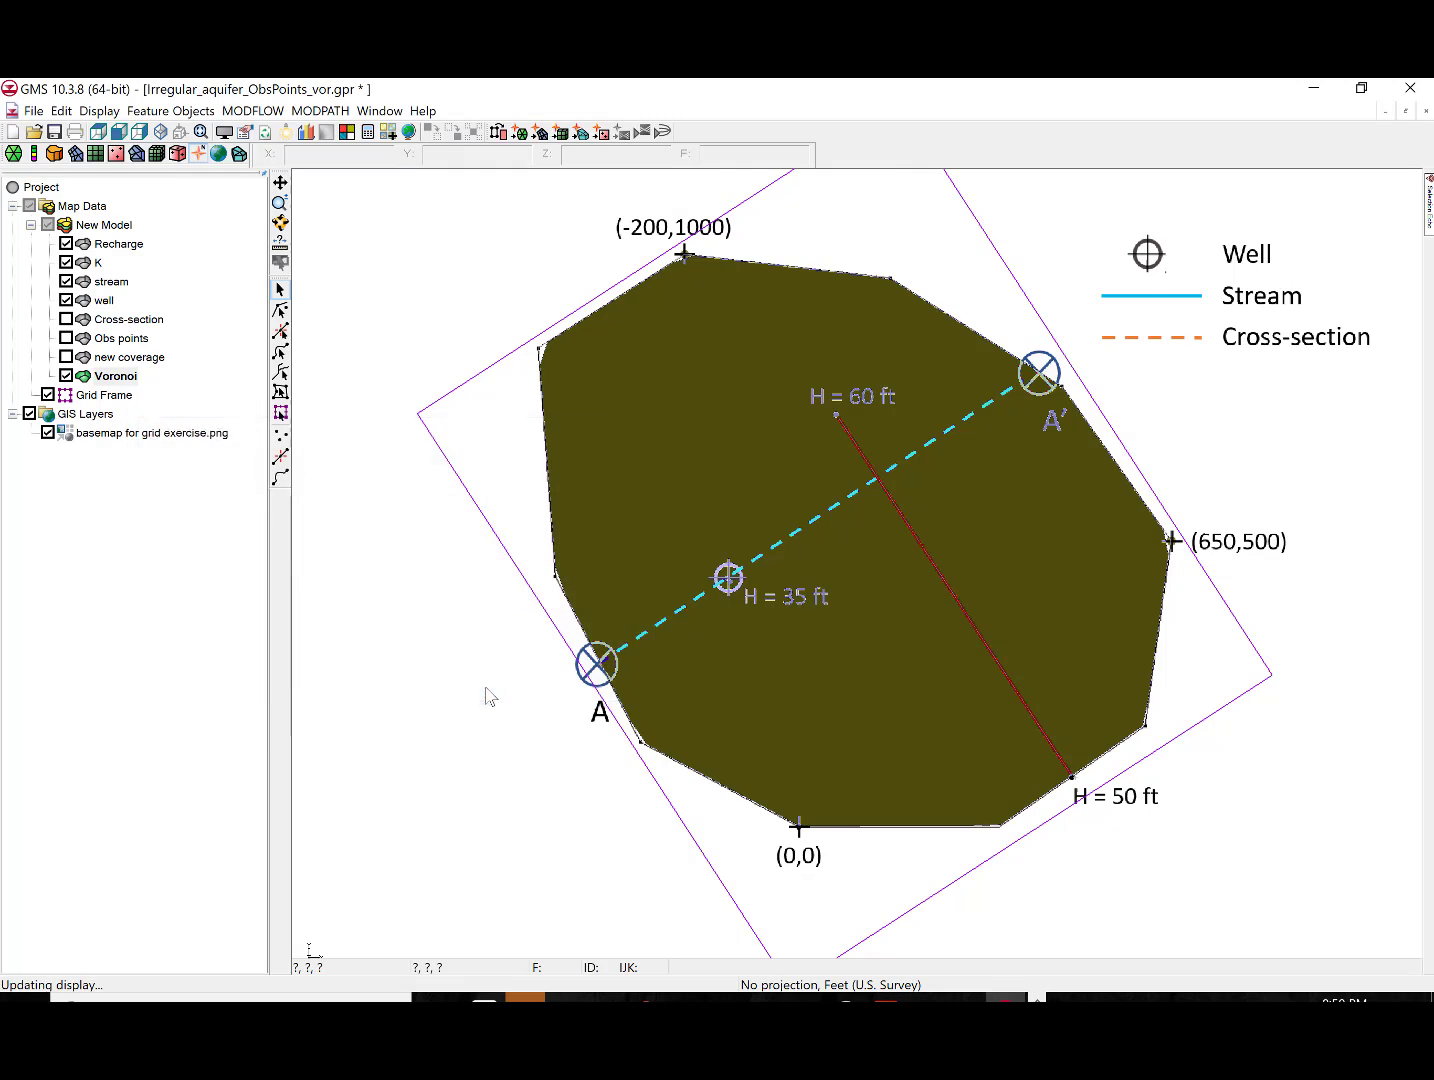
# Check the vertex spacing of the Voronoi coverage's stream arc with Redistribute Vertices
pyautogui.click(870, 477)
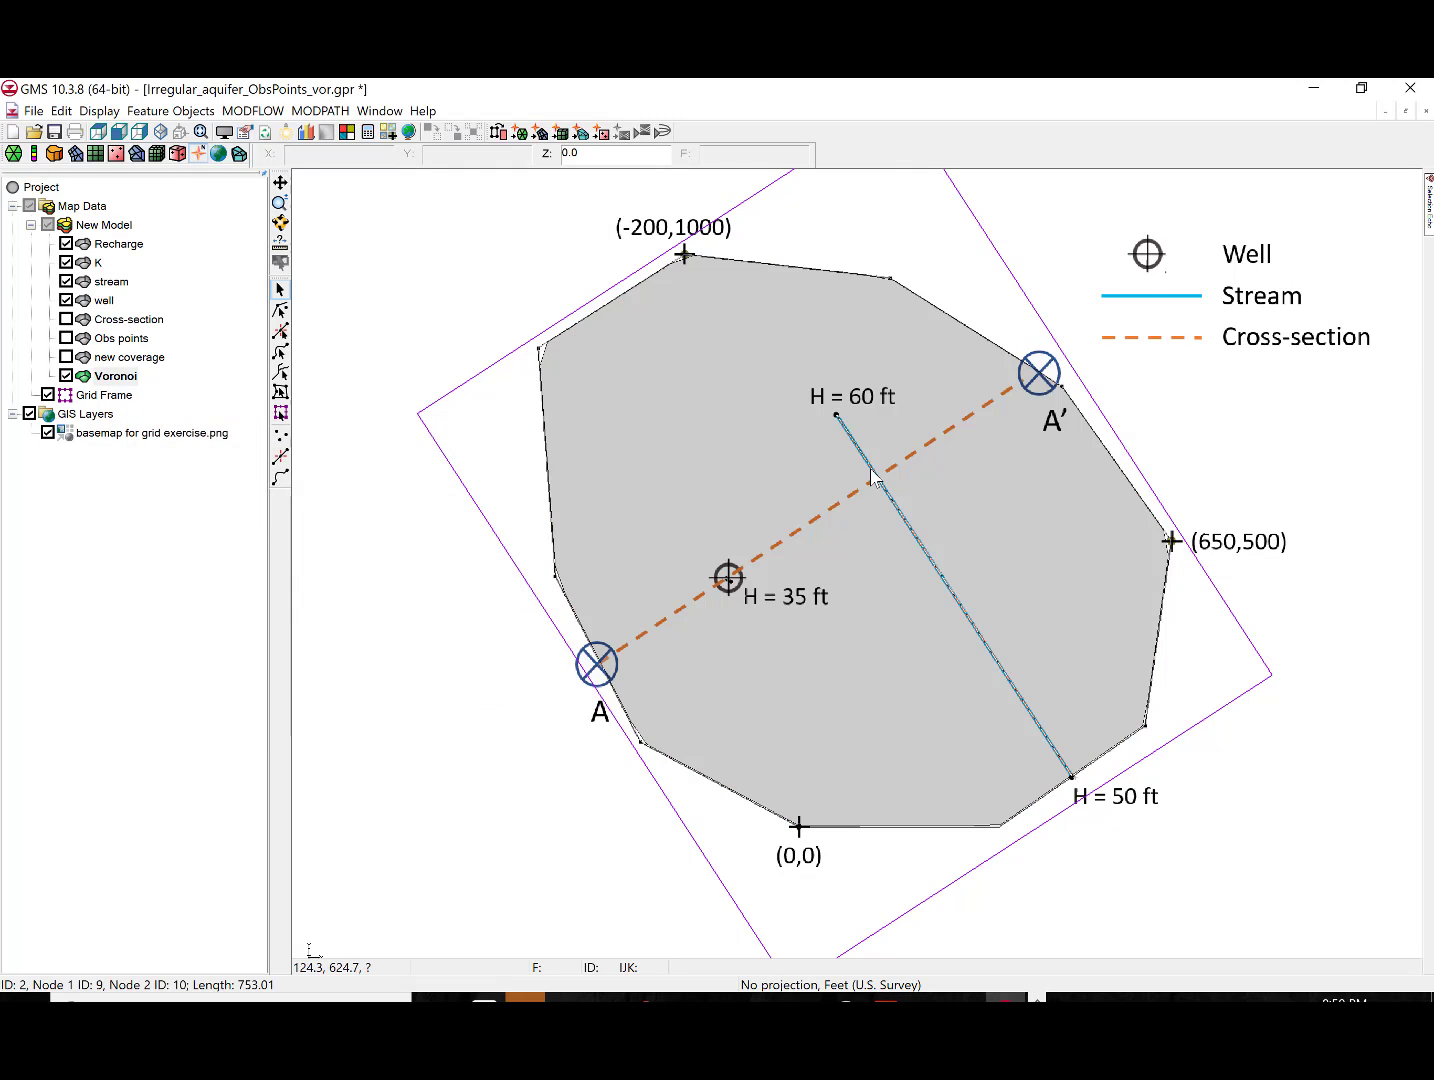
pyautogui.rightClick(870, 477)
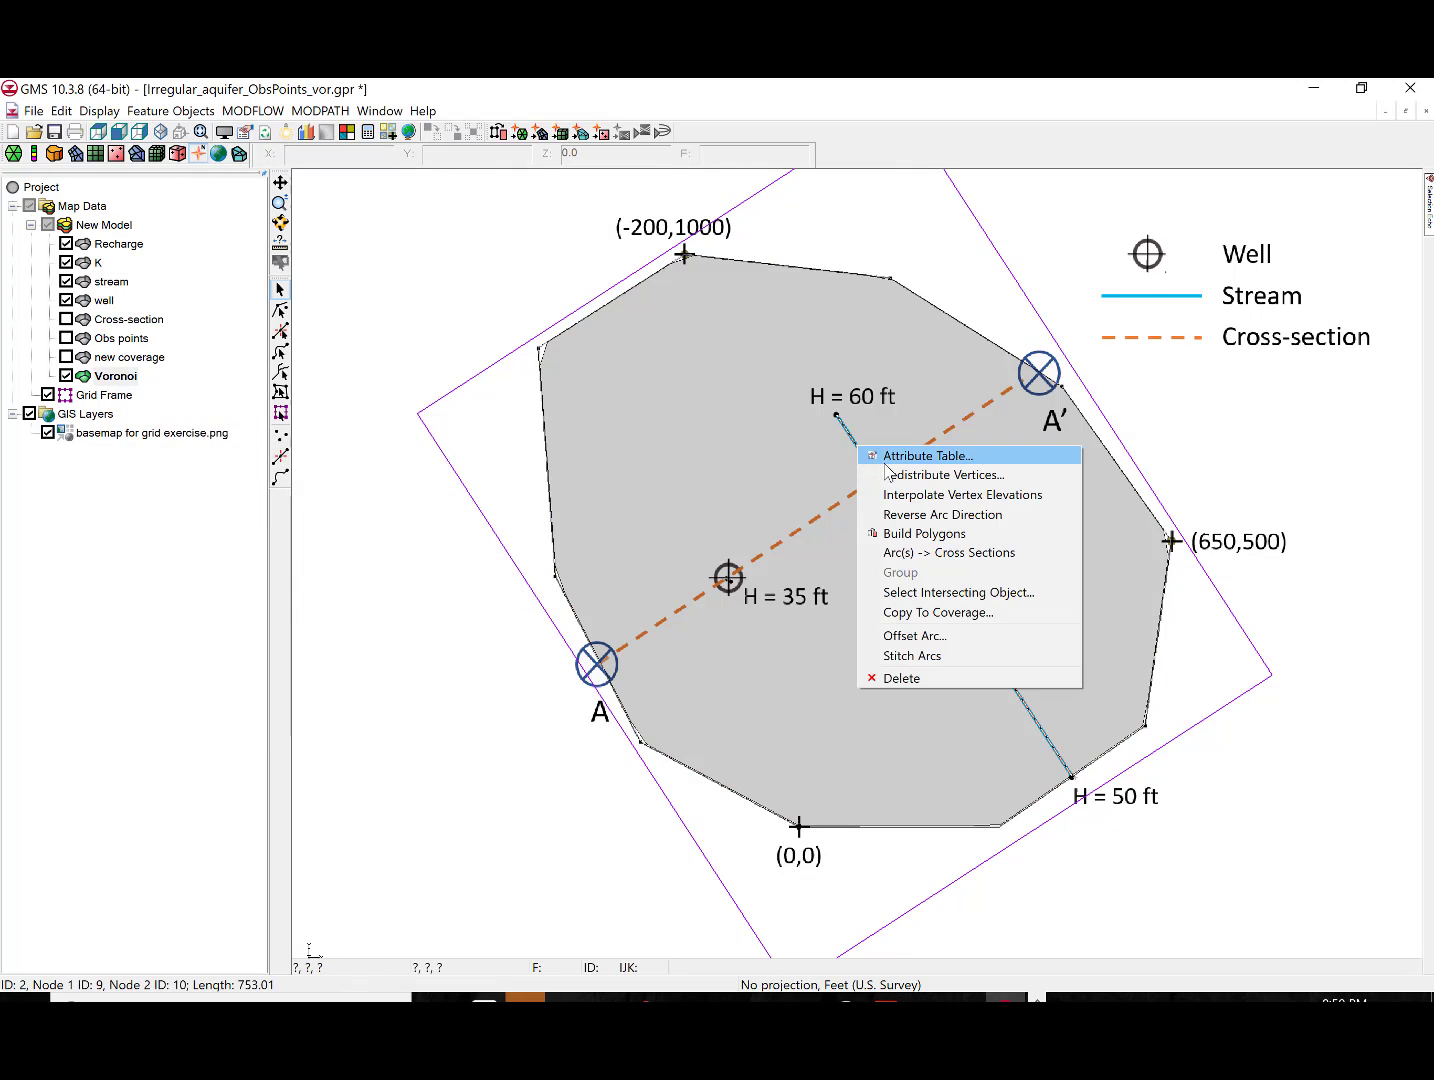
pyautogui.click(905, 474)
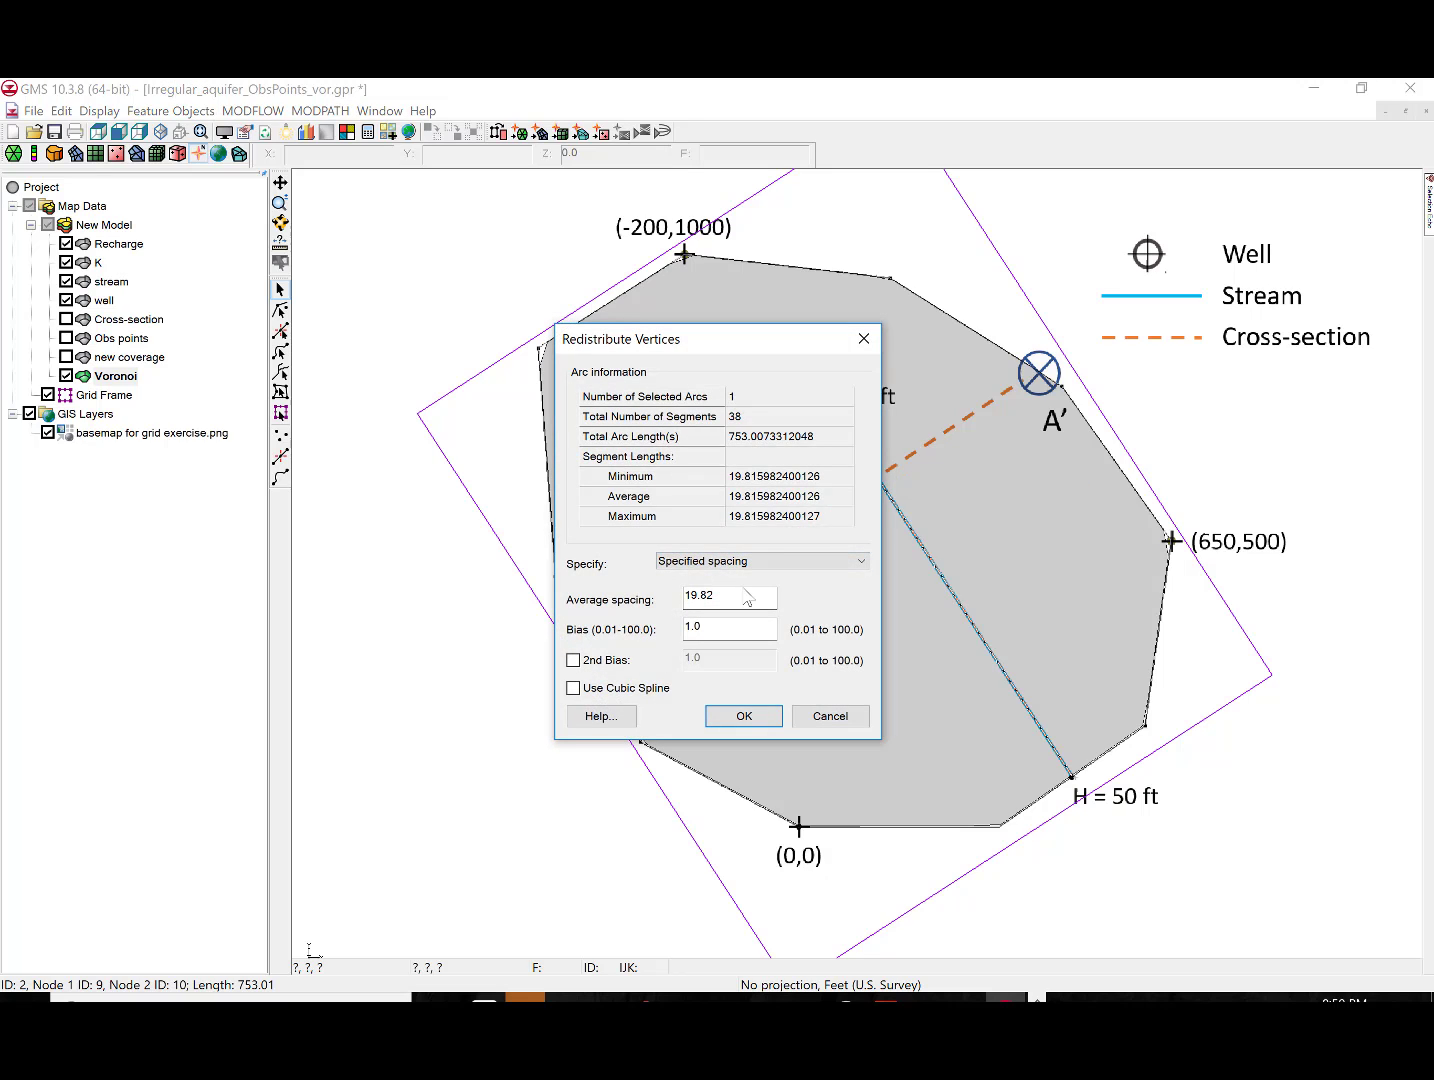
pyautogui.click(743, 714)
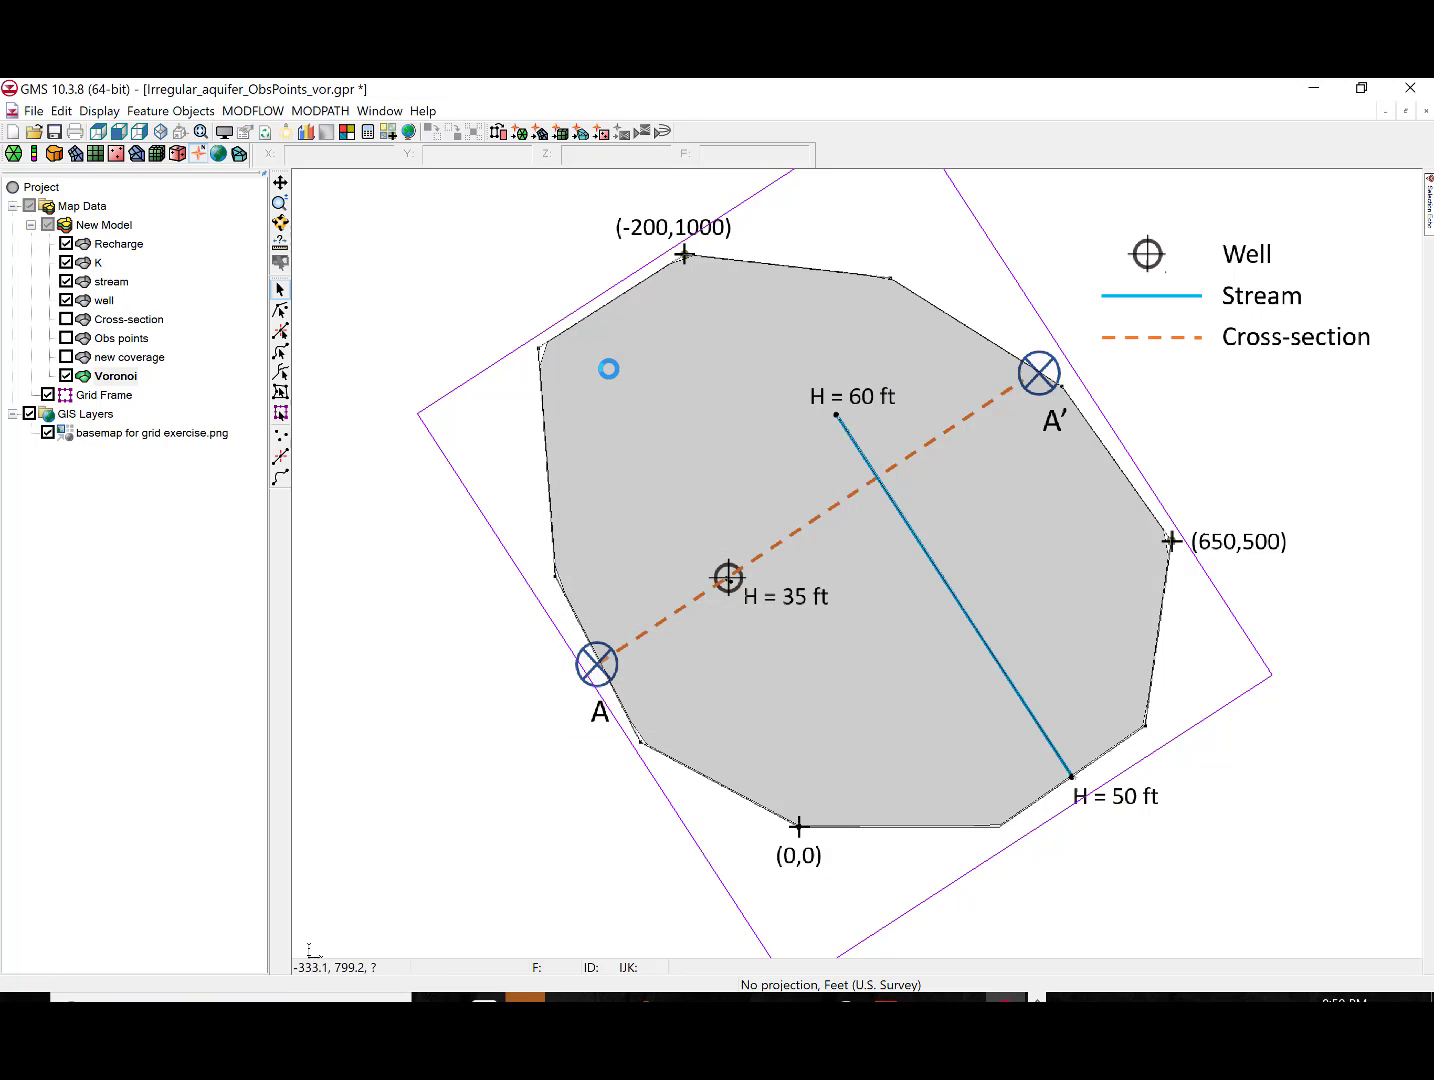
# Review the origin, dimensions and rotation angle of the grid frame
pyautogui.click(104, 398)
pyautogui.rightClick(104, 408)
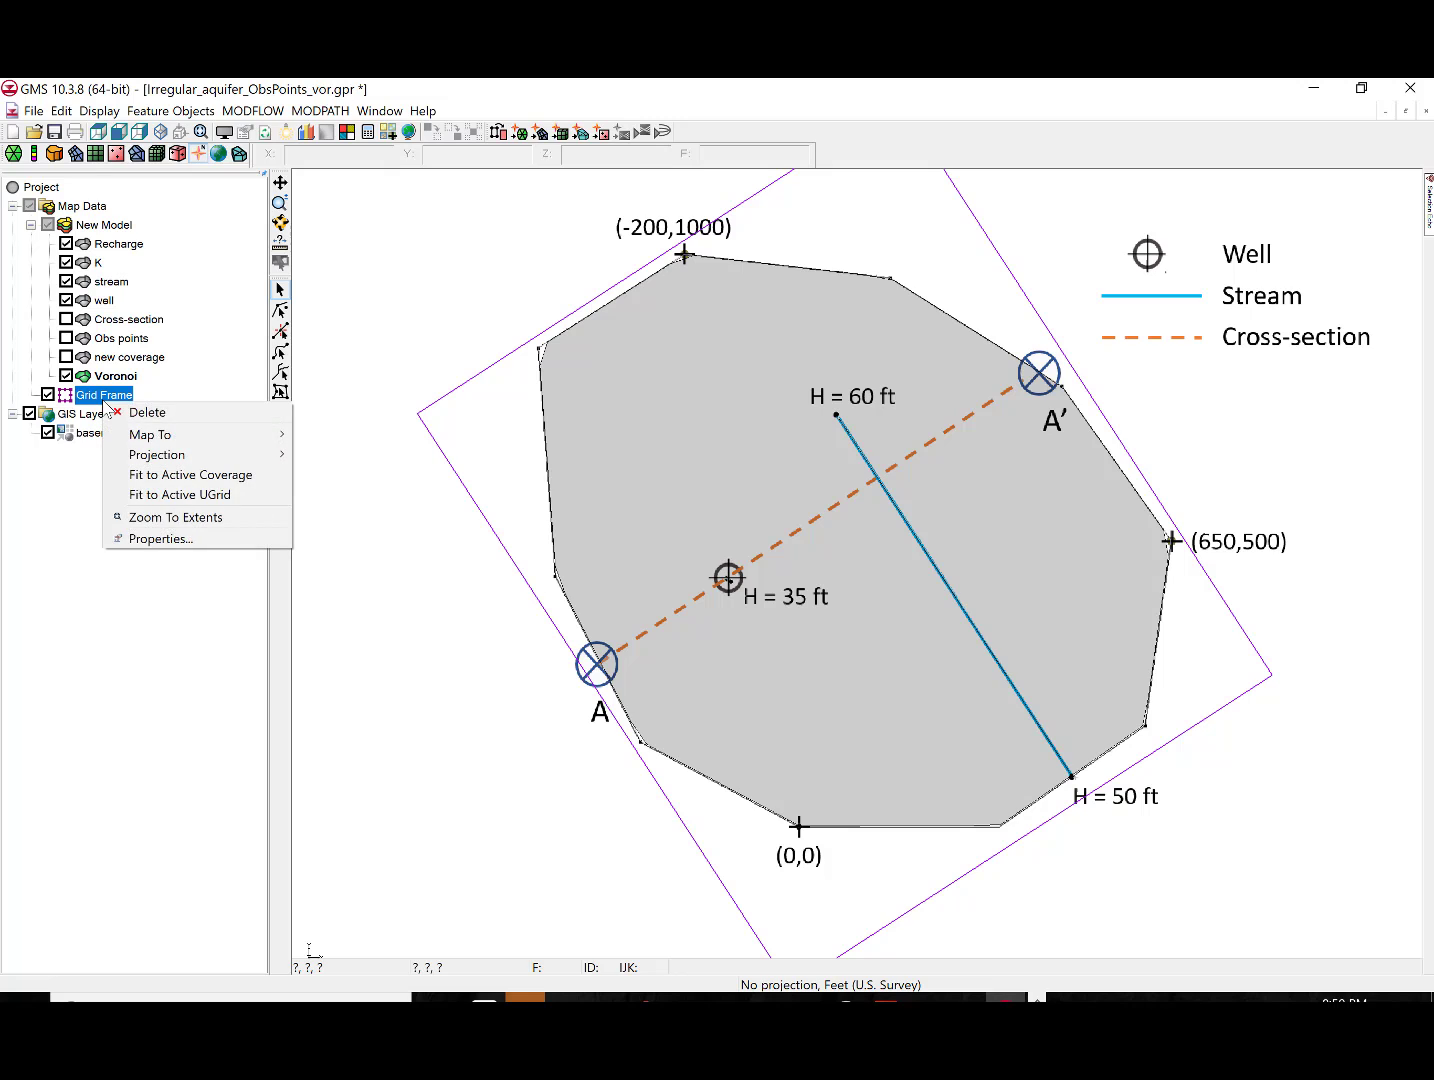
pyautogui.click(147, 540)
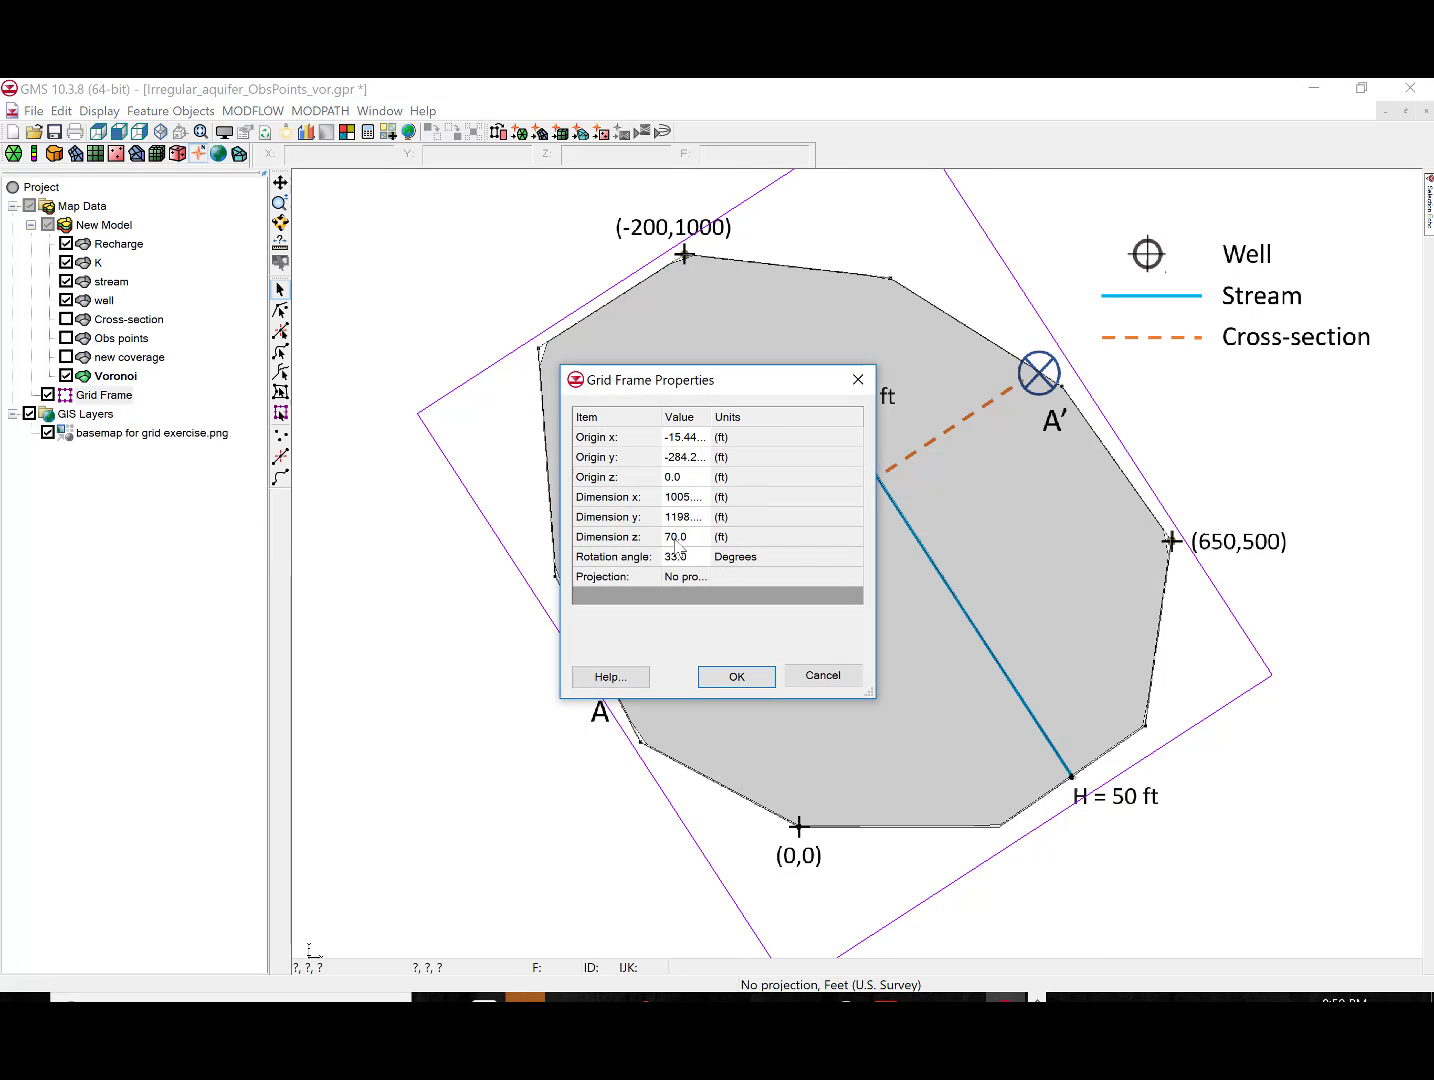
pyautogui.click(728, 672)
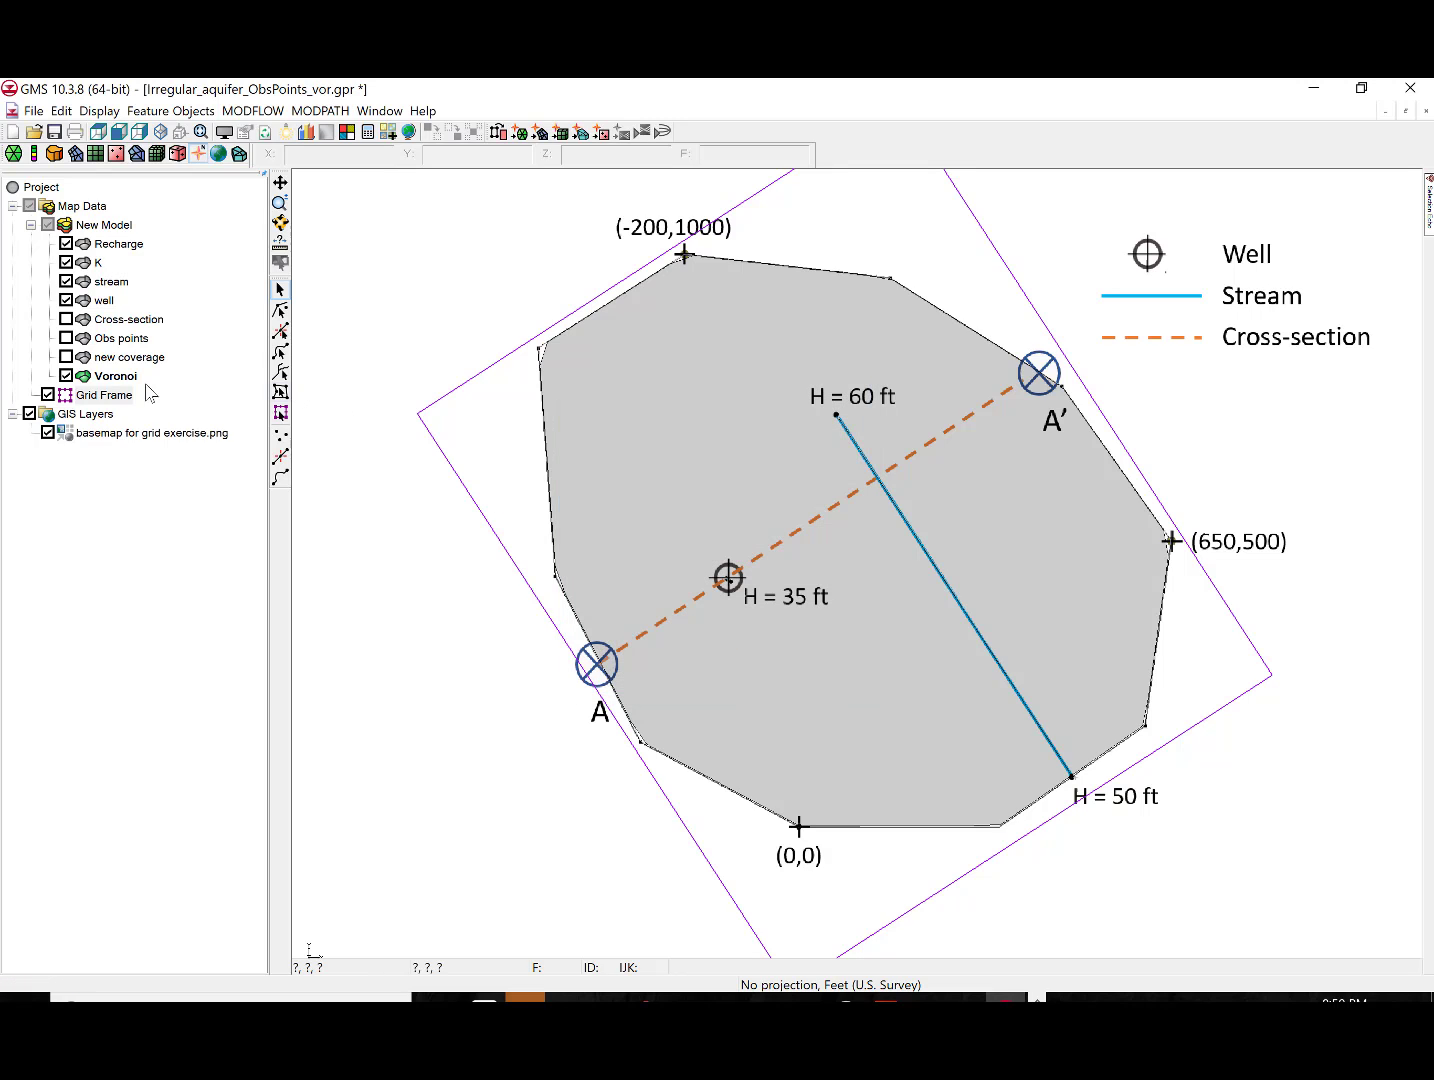
# Map the grid frame to a 3D Voronoi UGrid with 7 cells in the Z dimension
pyautogui.rightClick(111, 398)
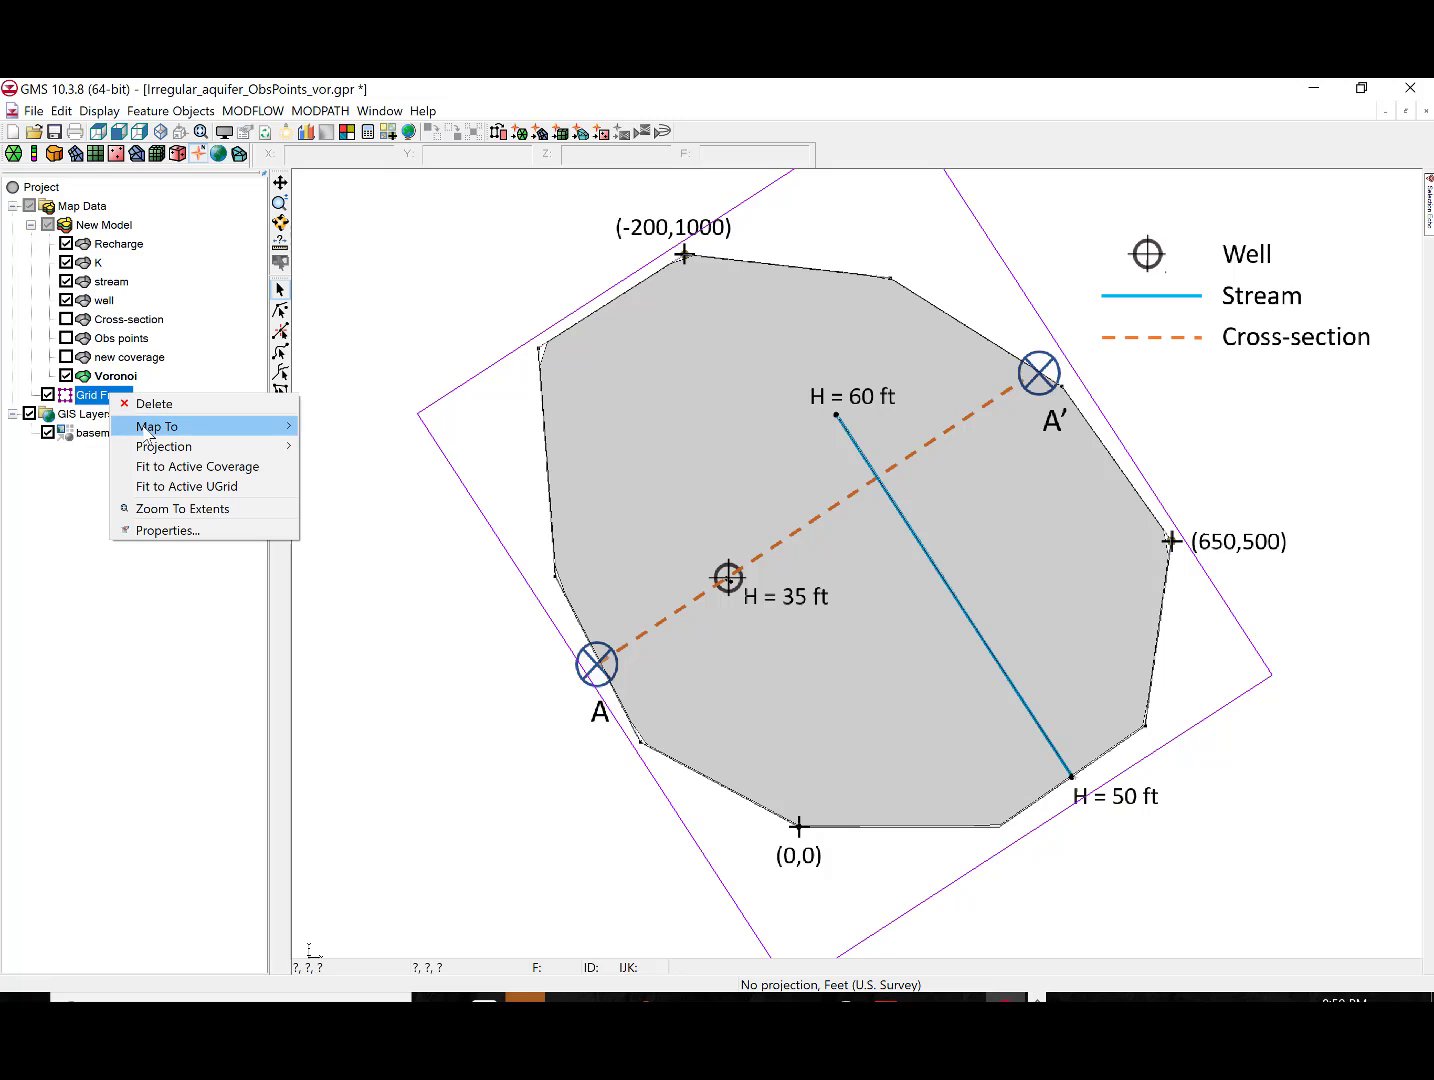
pyautogui.moveTo(149, 429)
pyautogui.click(74, 461)
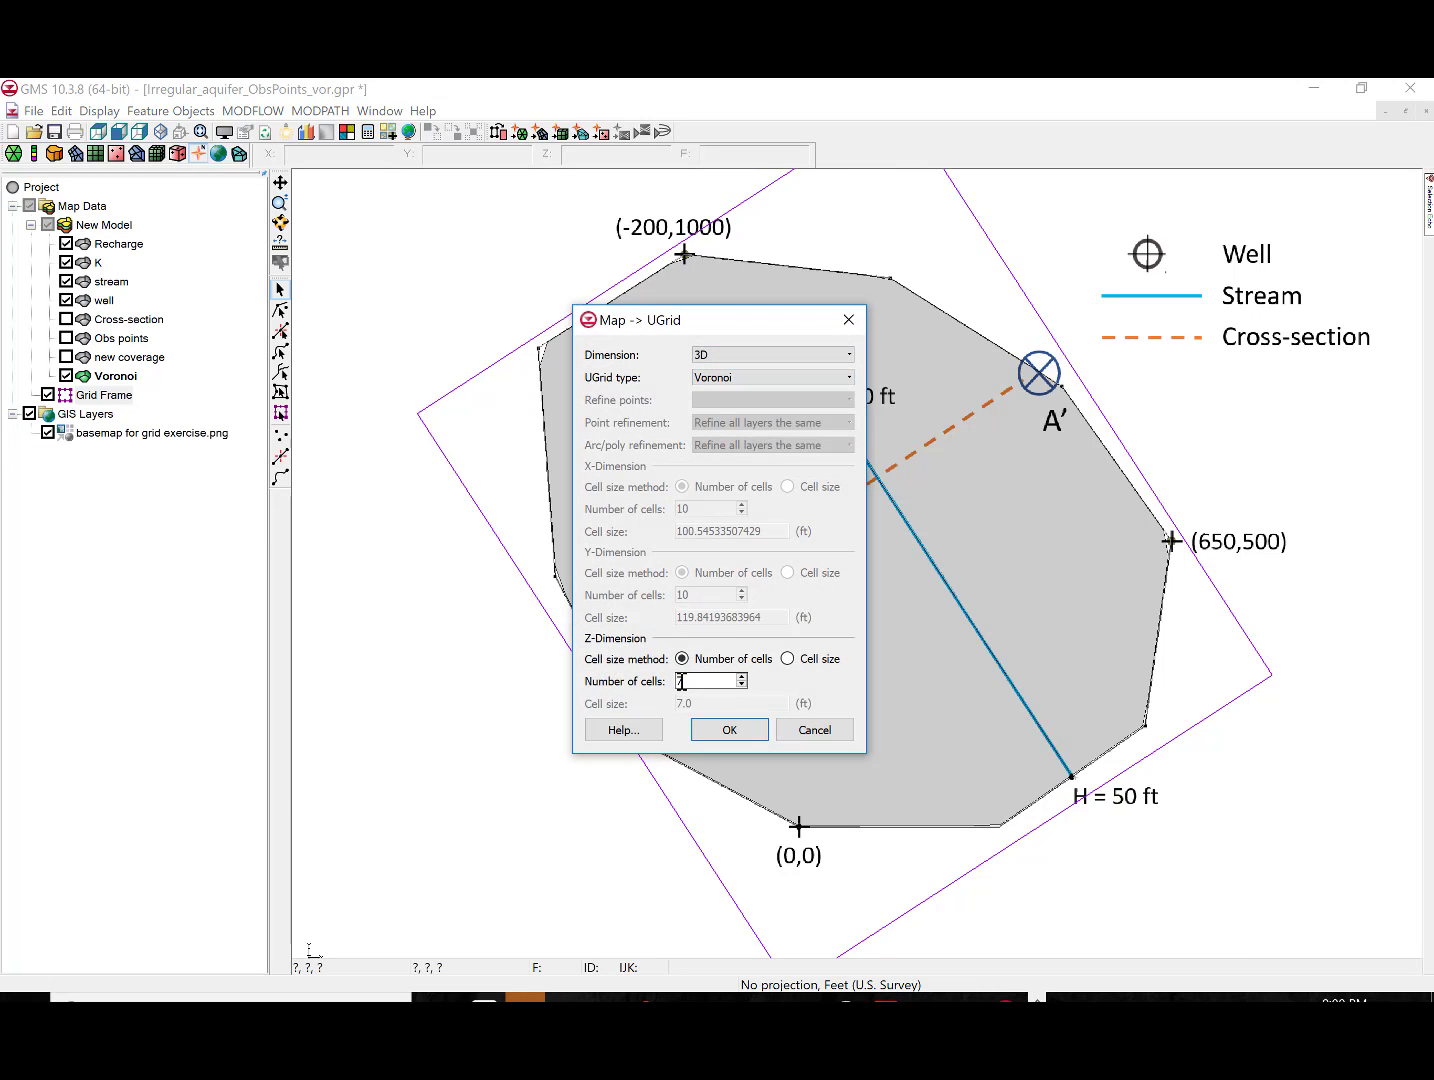
pyautogui.click(729, 730)
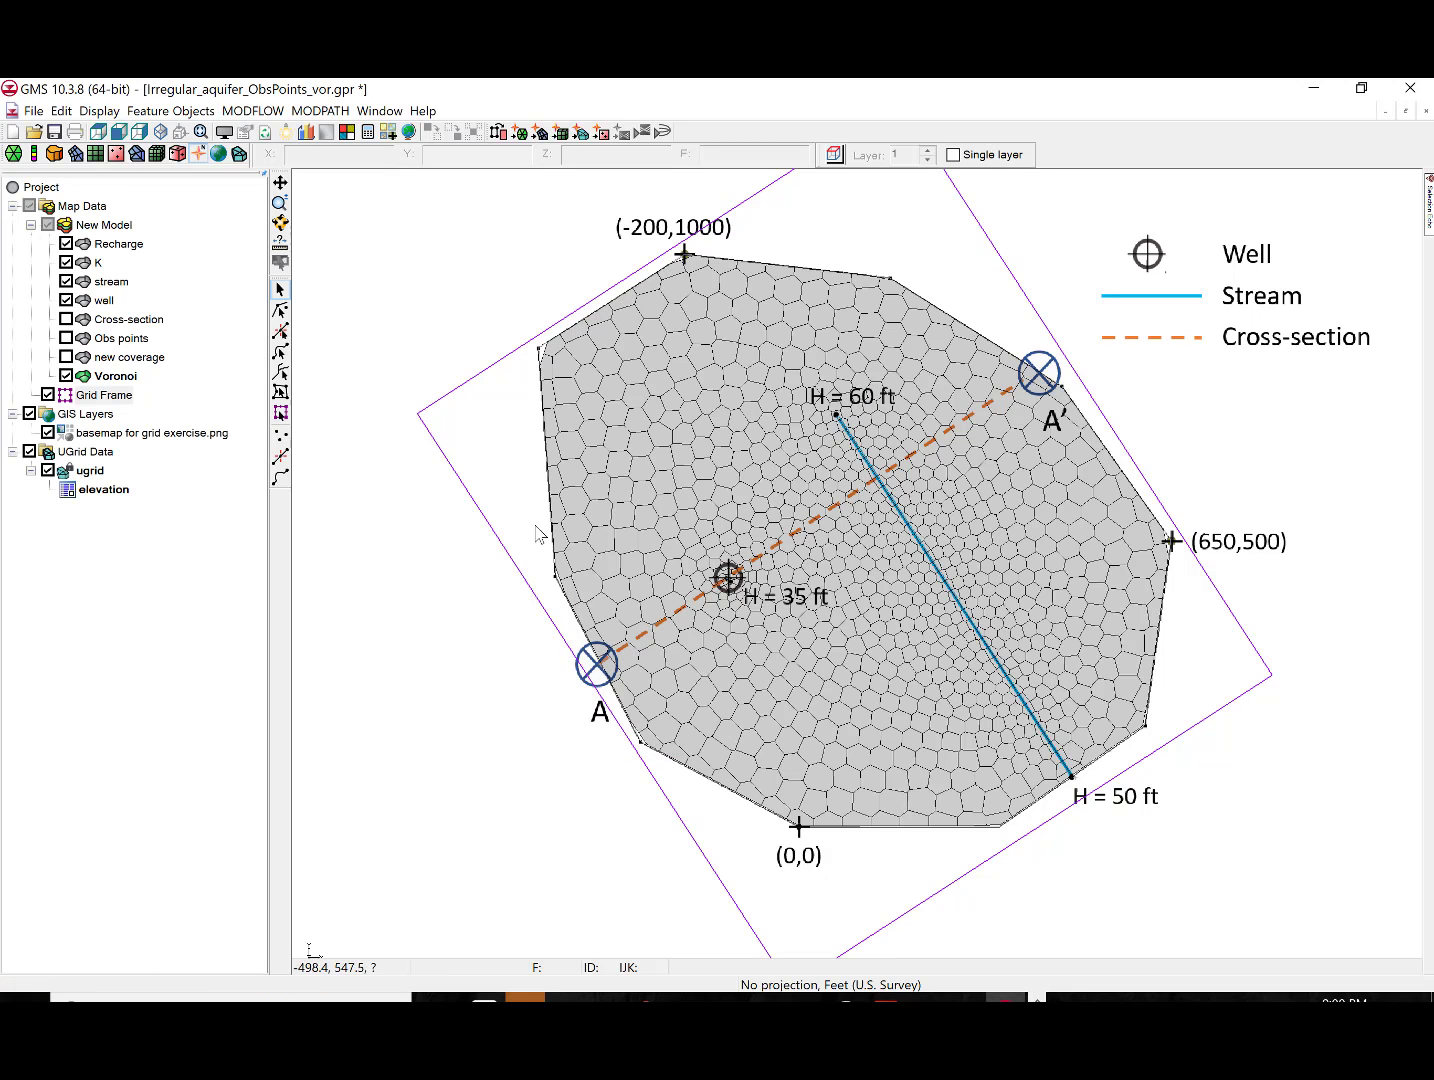
# Create a new steady-state MODFLOW-USG simulation on the UGrid with the Forward run option
pyautogui.rightClick(97, 473)
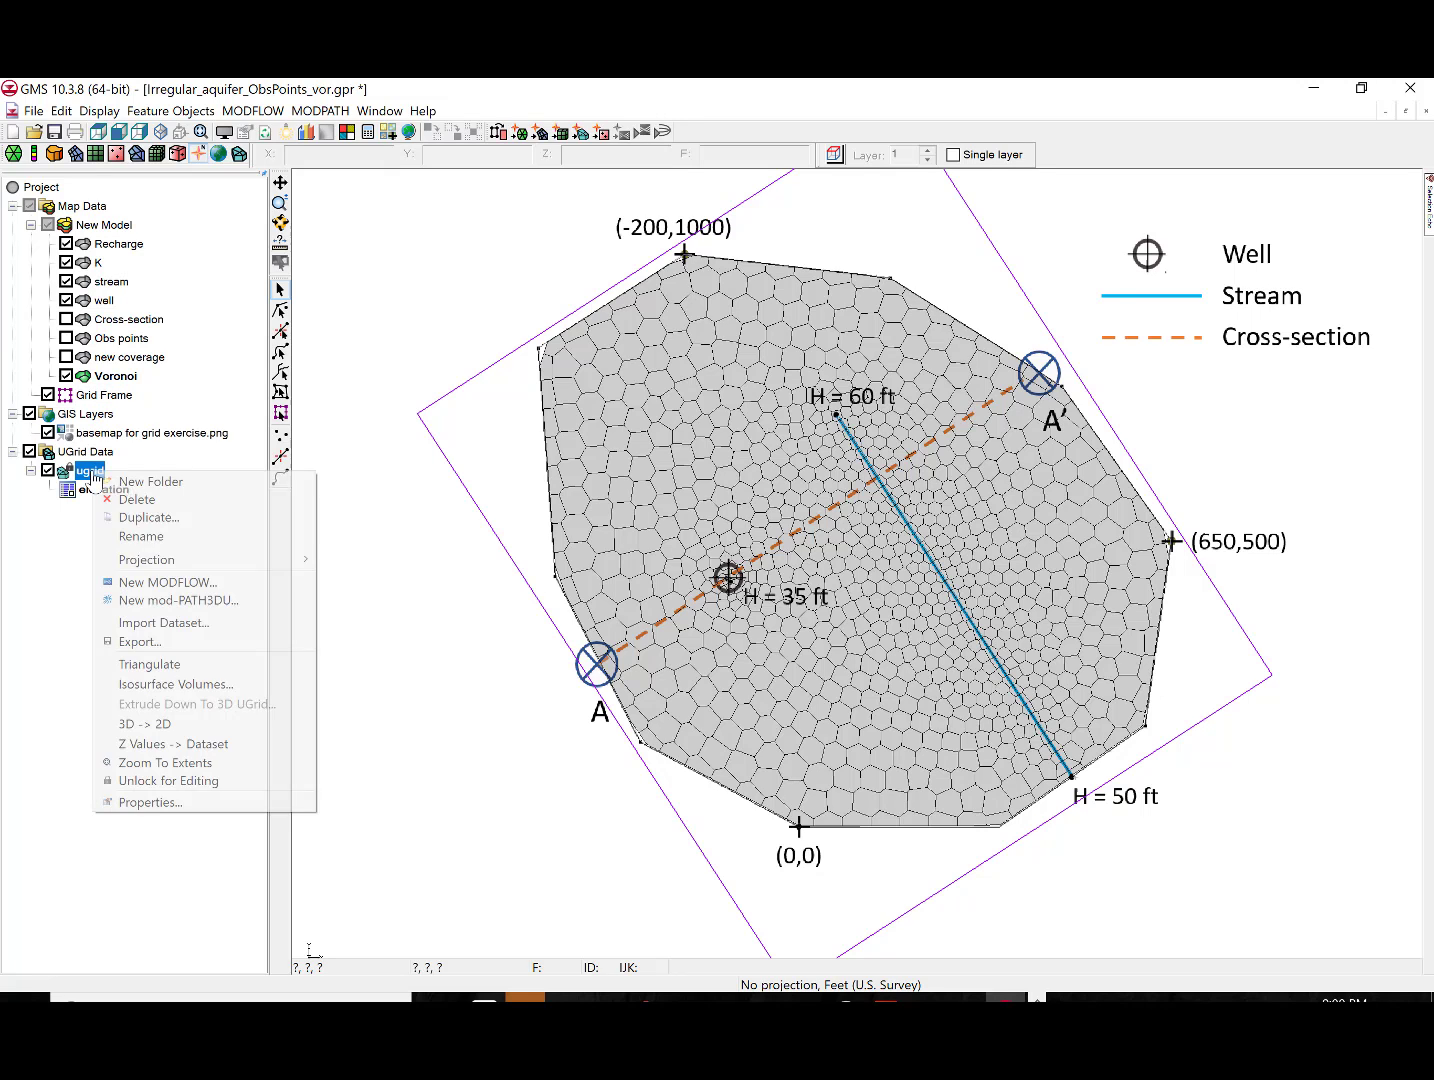
pyautogui.click(150, 579)
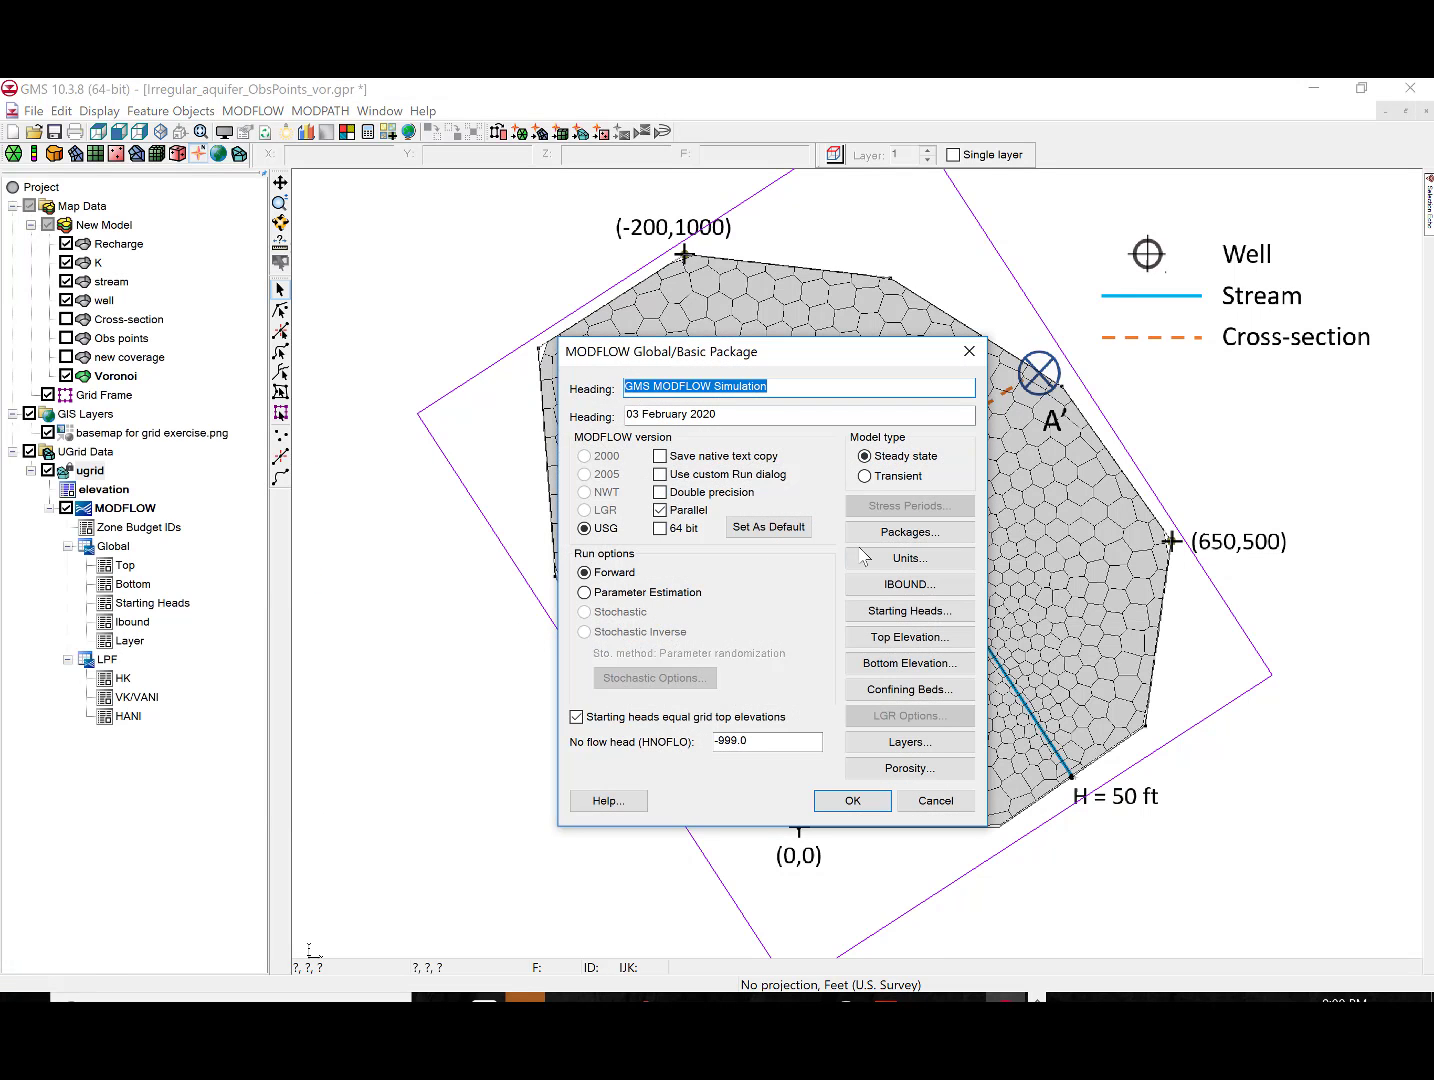
pyautogui.click(852, 800)
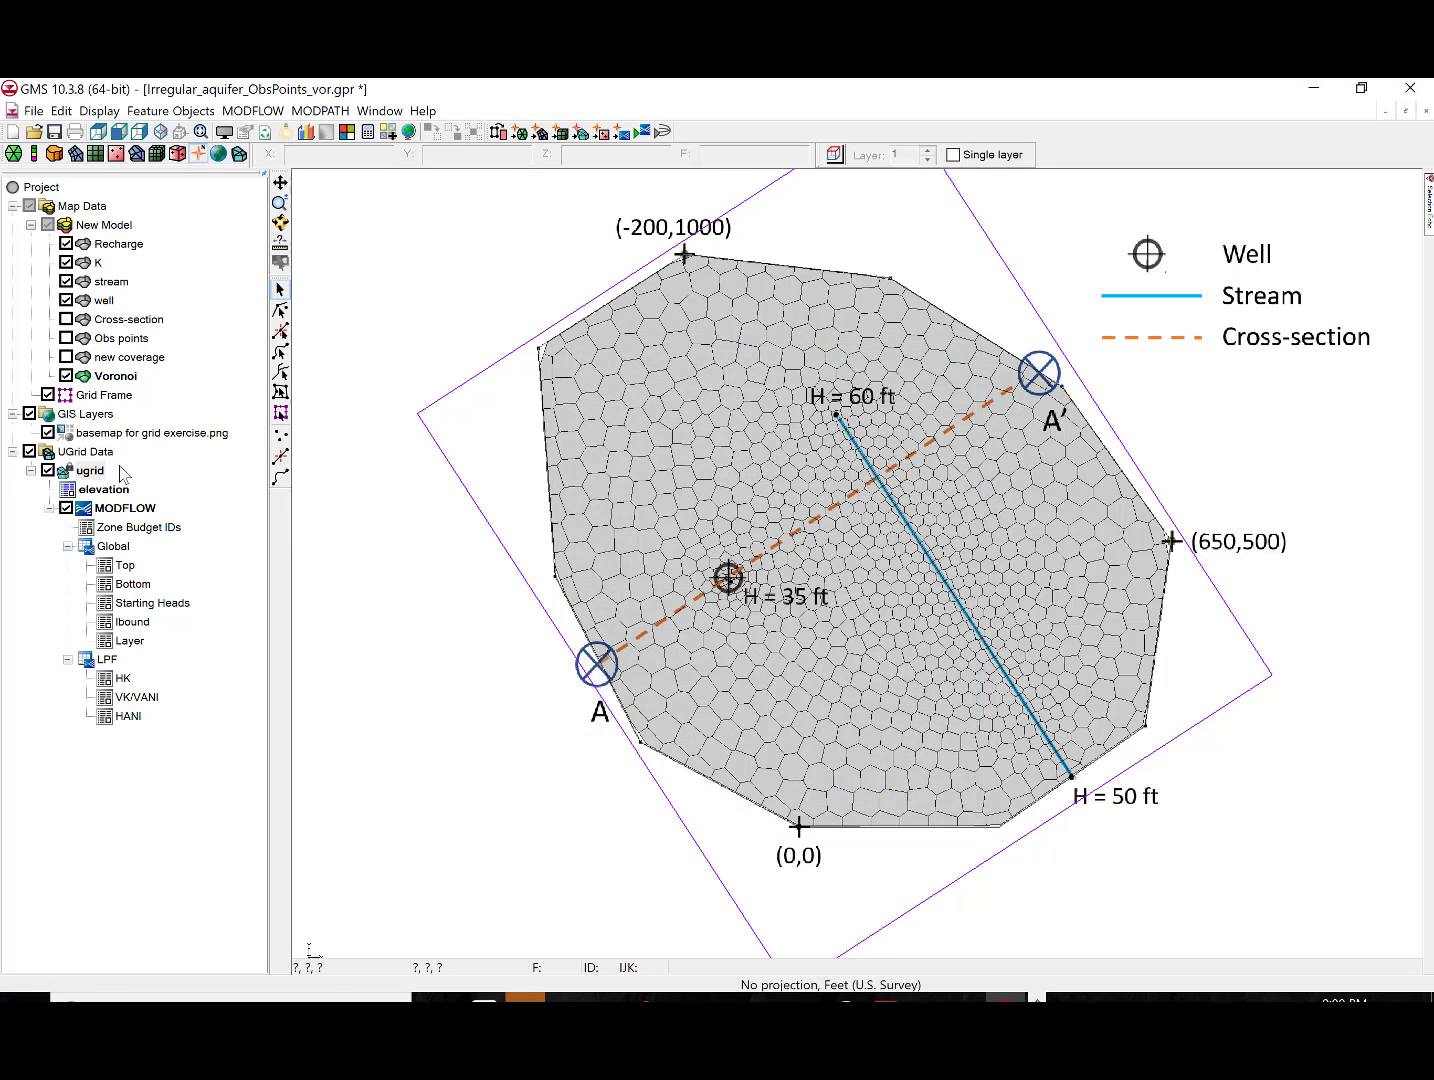
# Map the coverages to the MODFLOW model, run MODFLOW-USG, and read in the solution with contours turned on
pyautogui.click(626, 134)
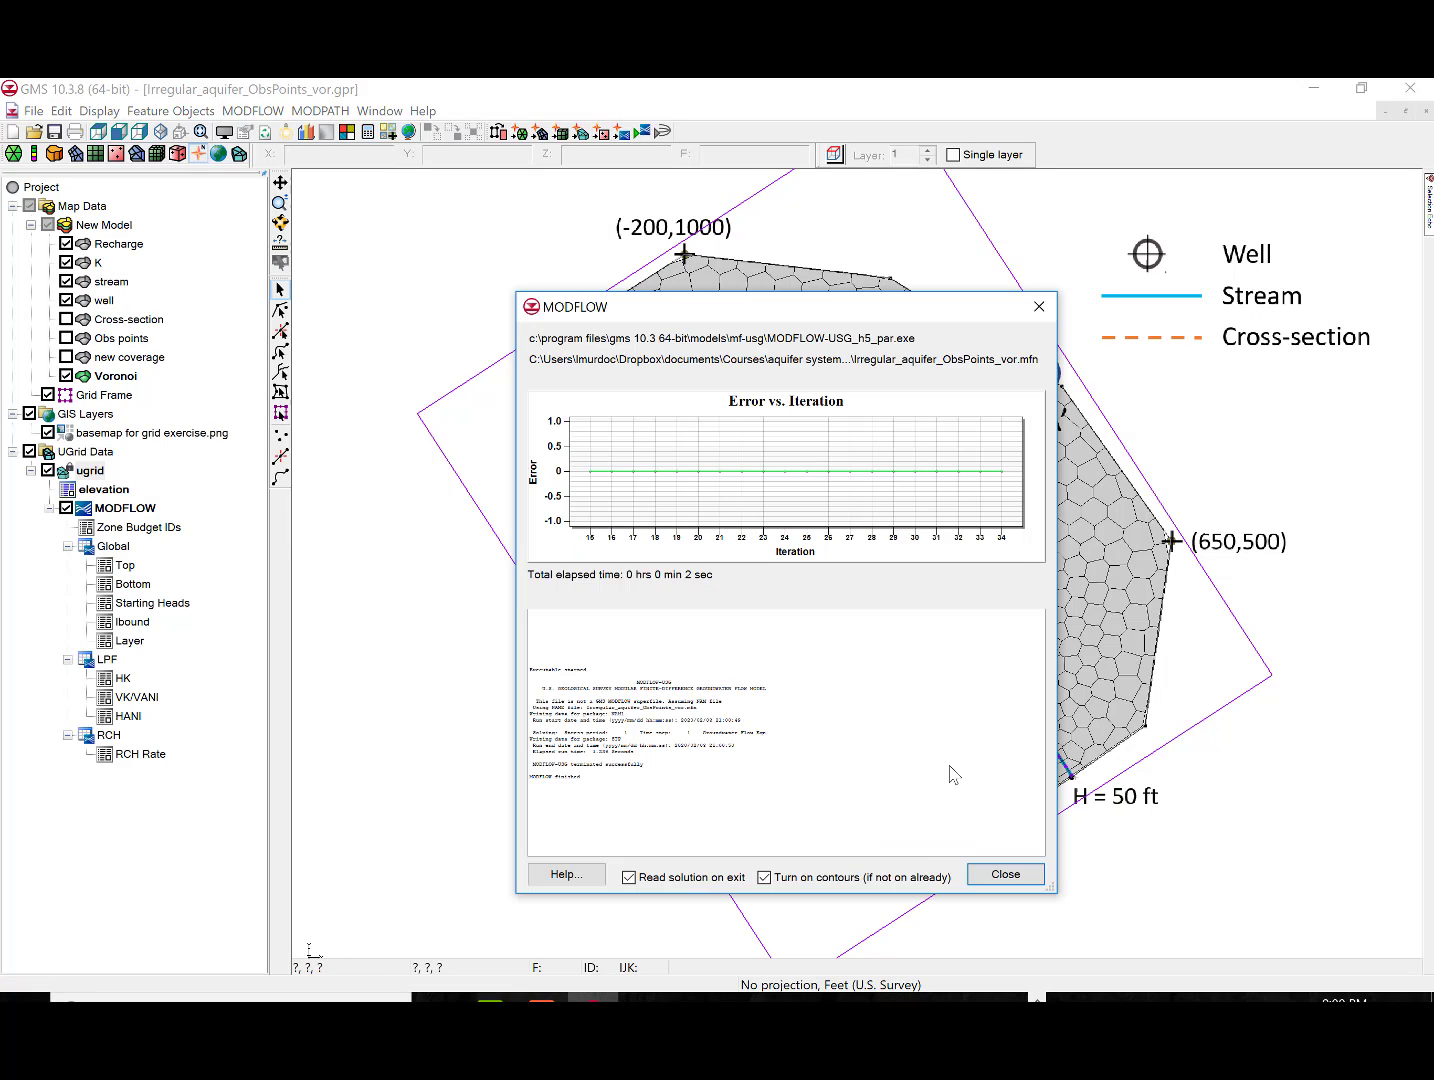
pyautogui.click(1004, 874)
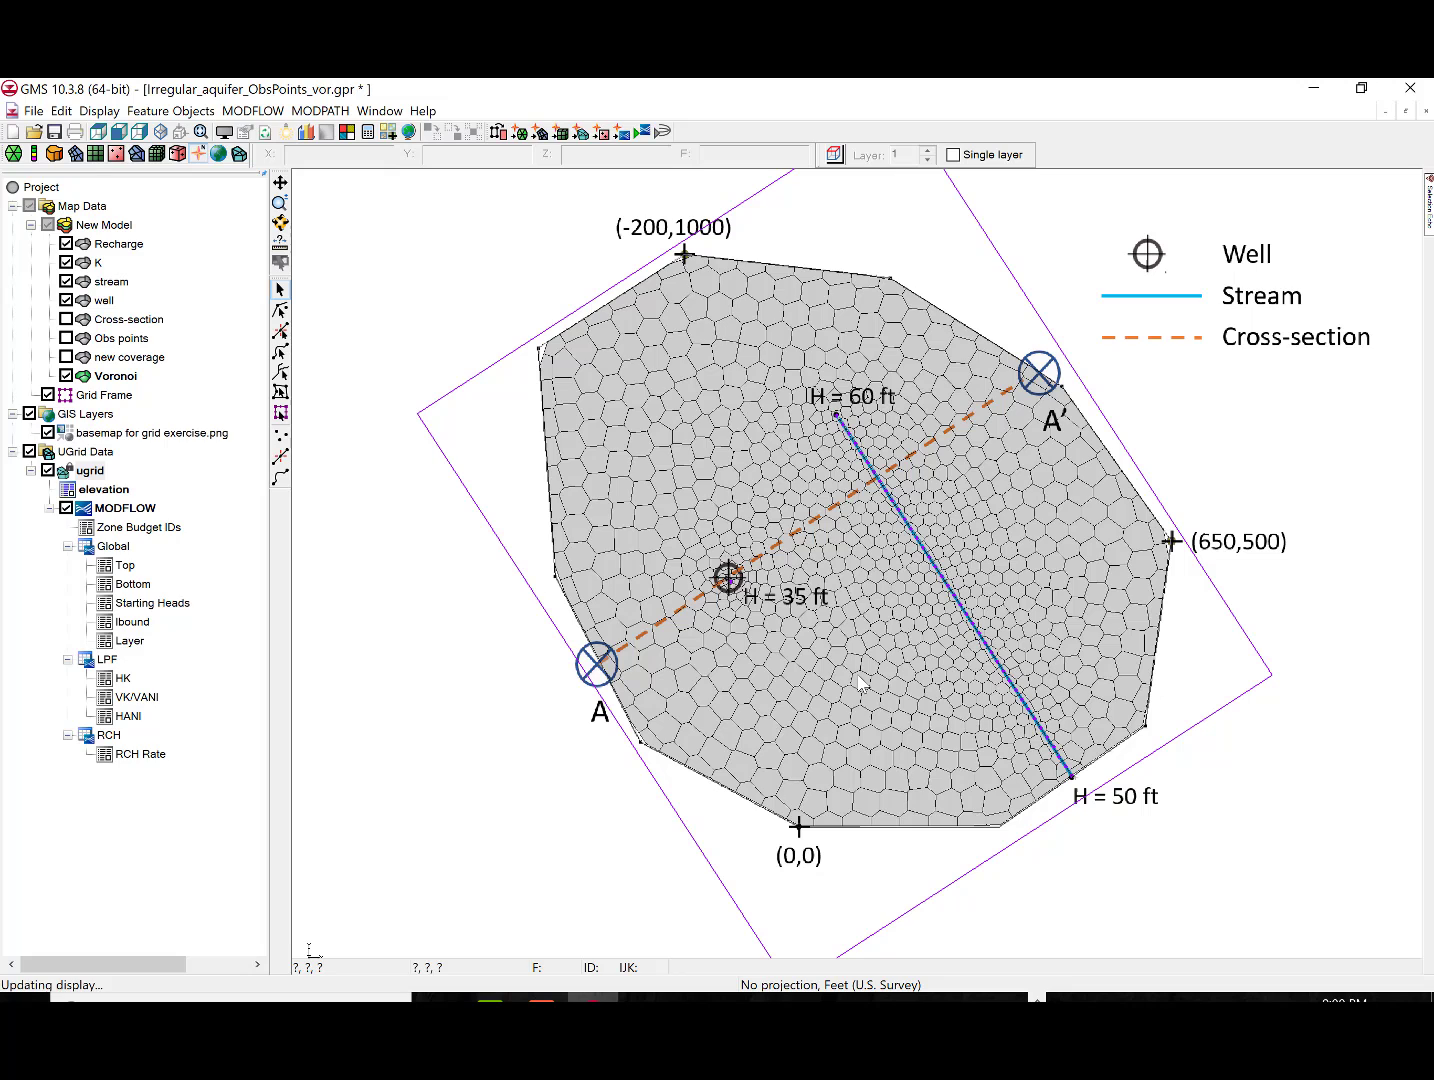
# In the UGrid's face contour options for Head, set the range minimum to 50 and the transparency to 13%
pyautogui.click(100, 111)
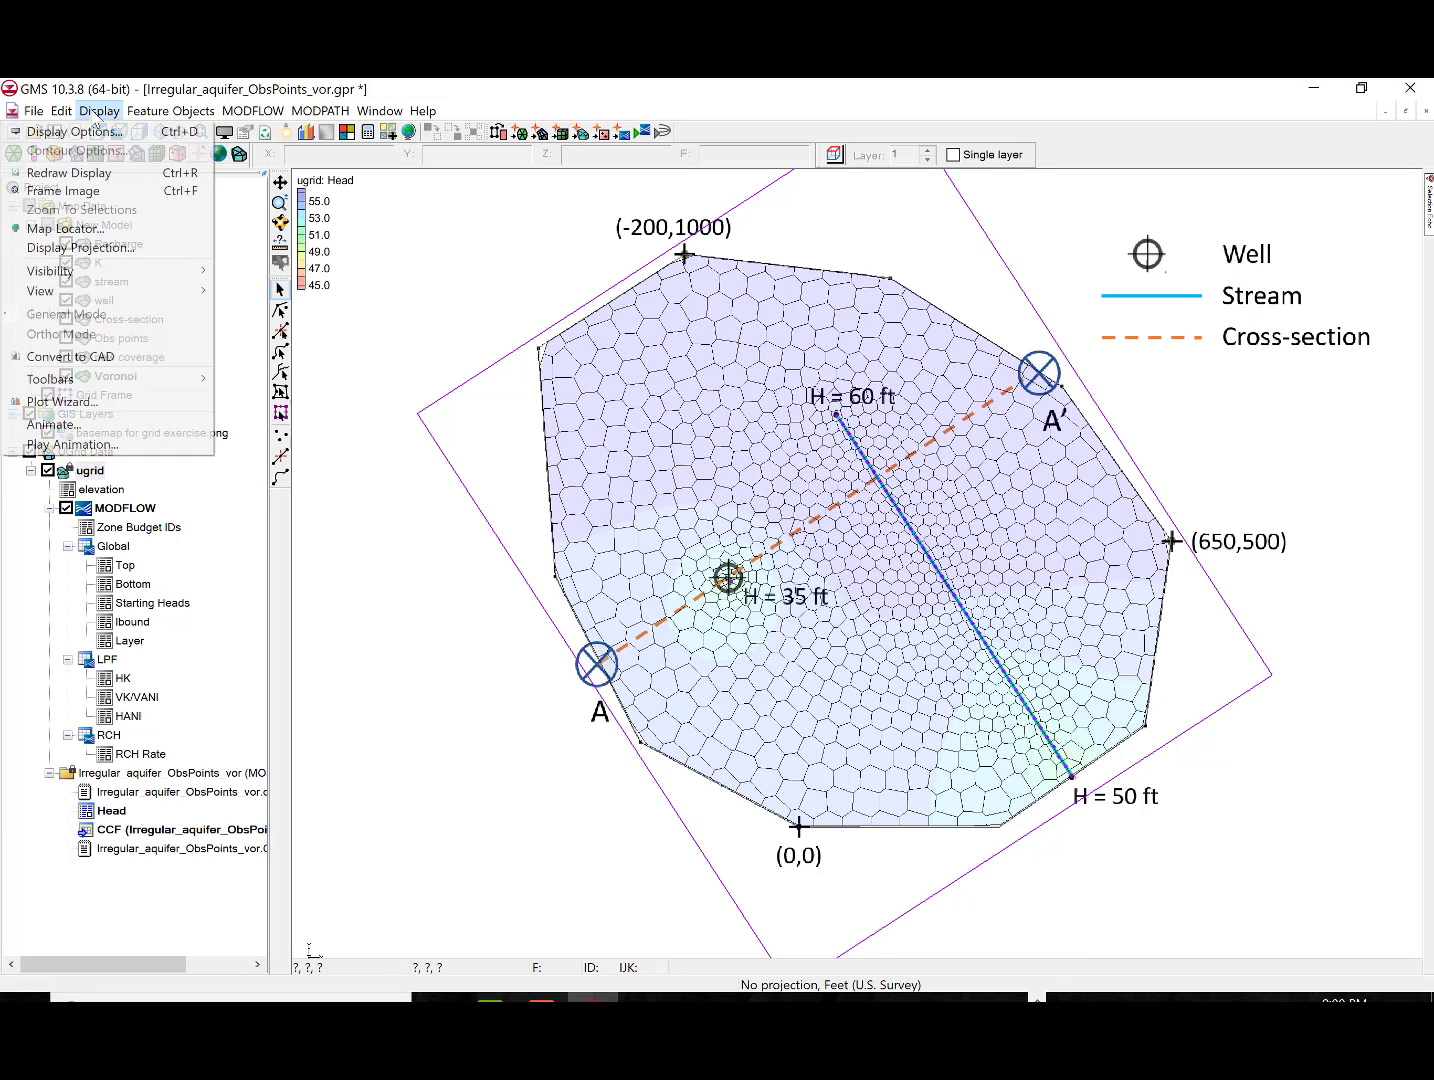
pyautogui.click(370, 255)
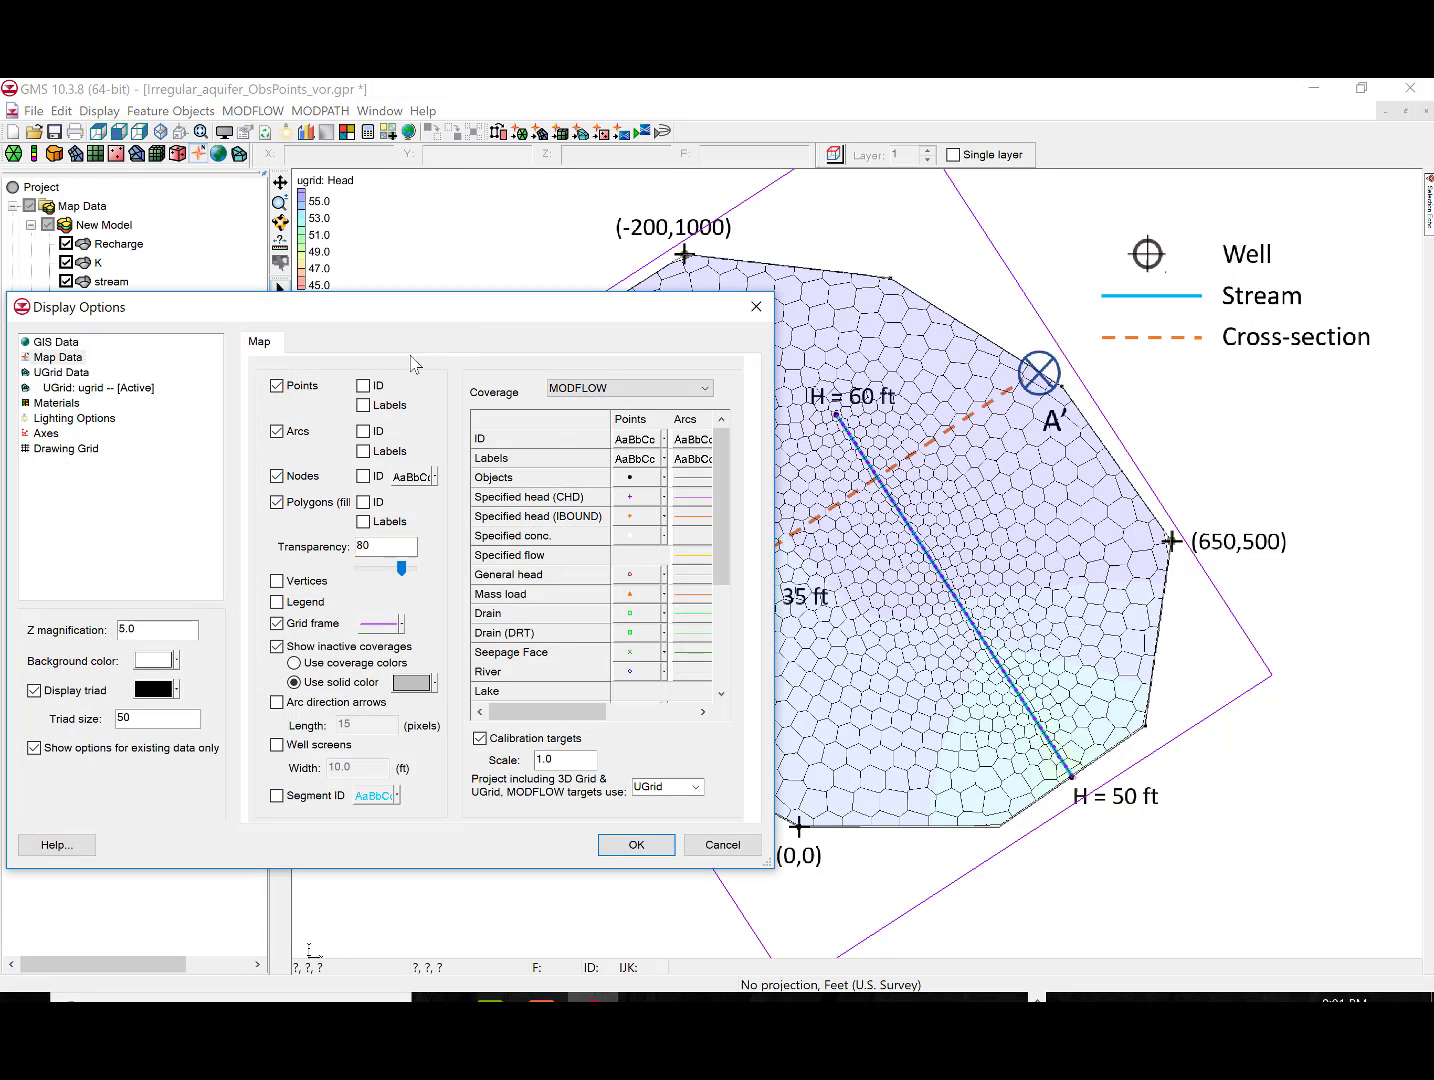
pyautogui.click(148, 389)
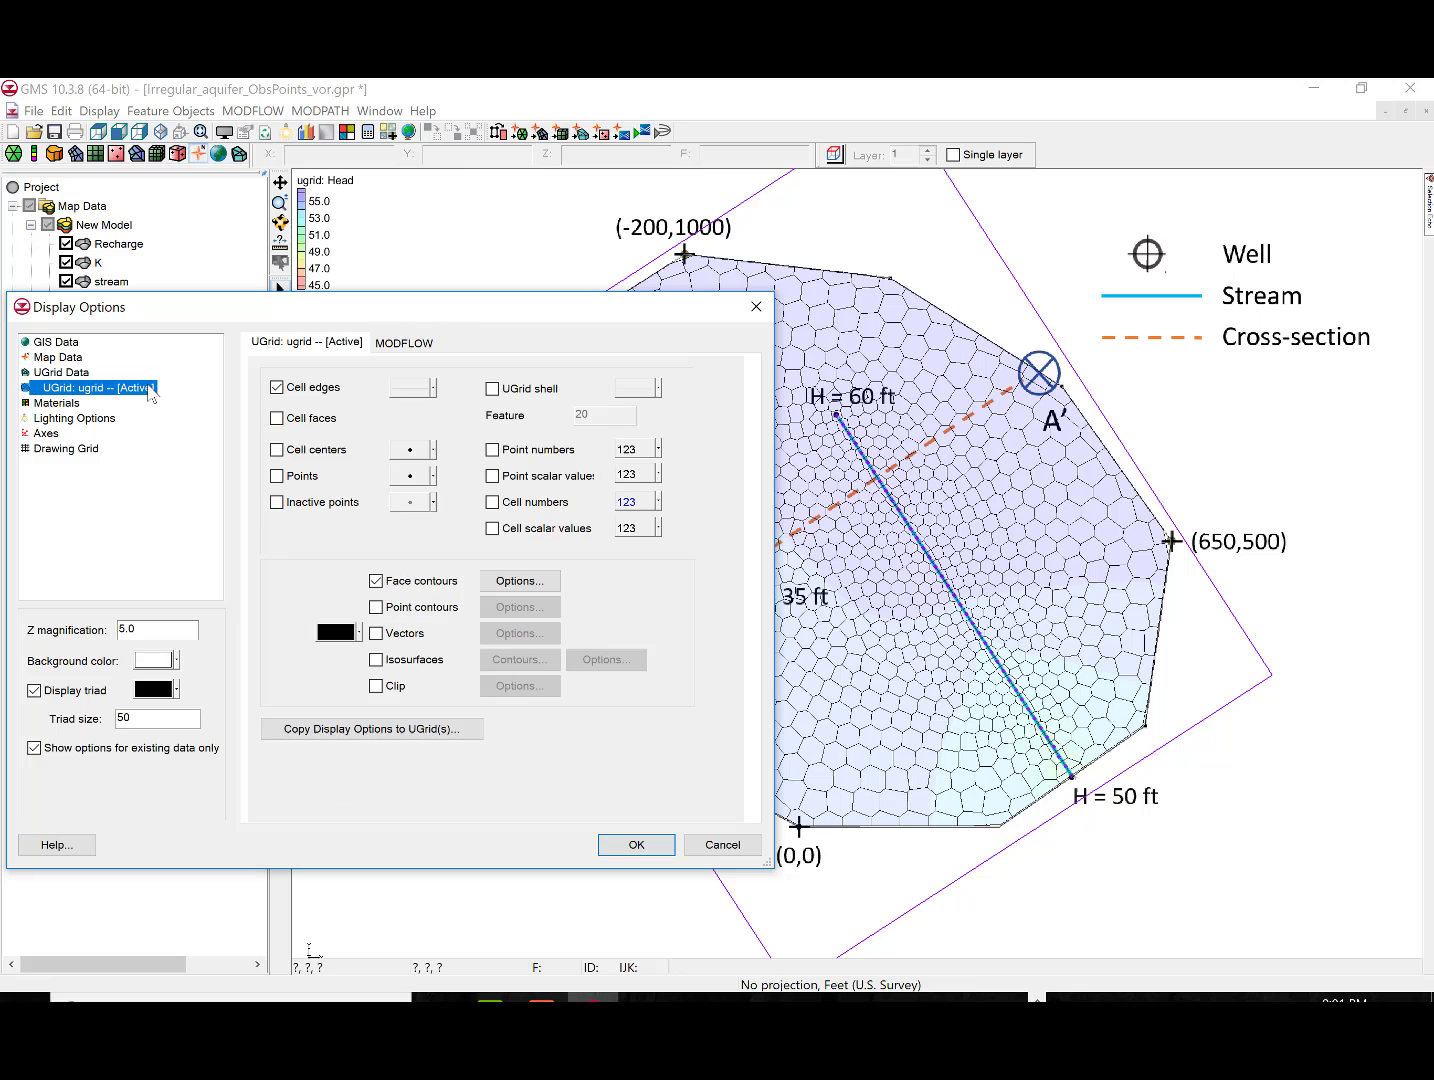
pyautogui.click(524, 580)
pyautogui.doubleClick(225, 634)
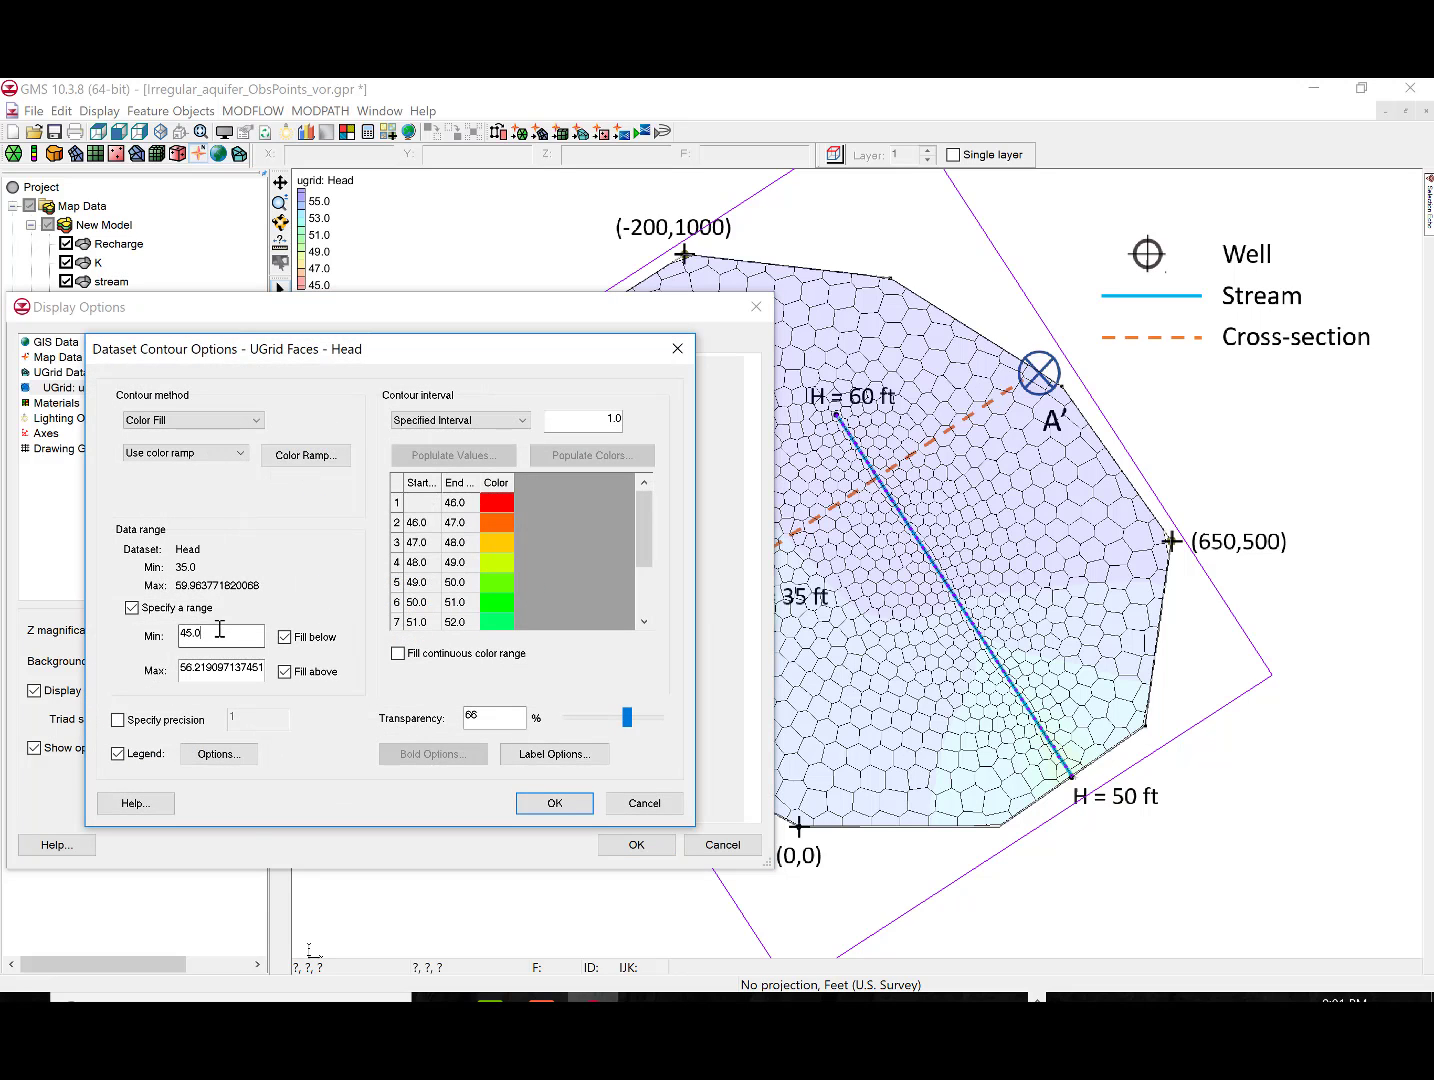
pyautogui.write('5')
pyautogui.moveTo(630, 720); pyautogui.dragTo(585, 730)
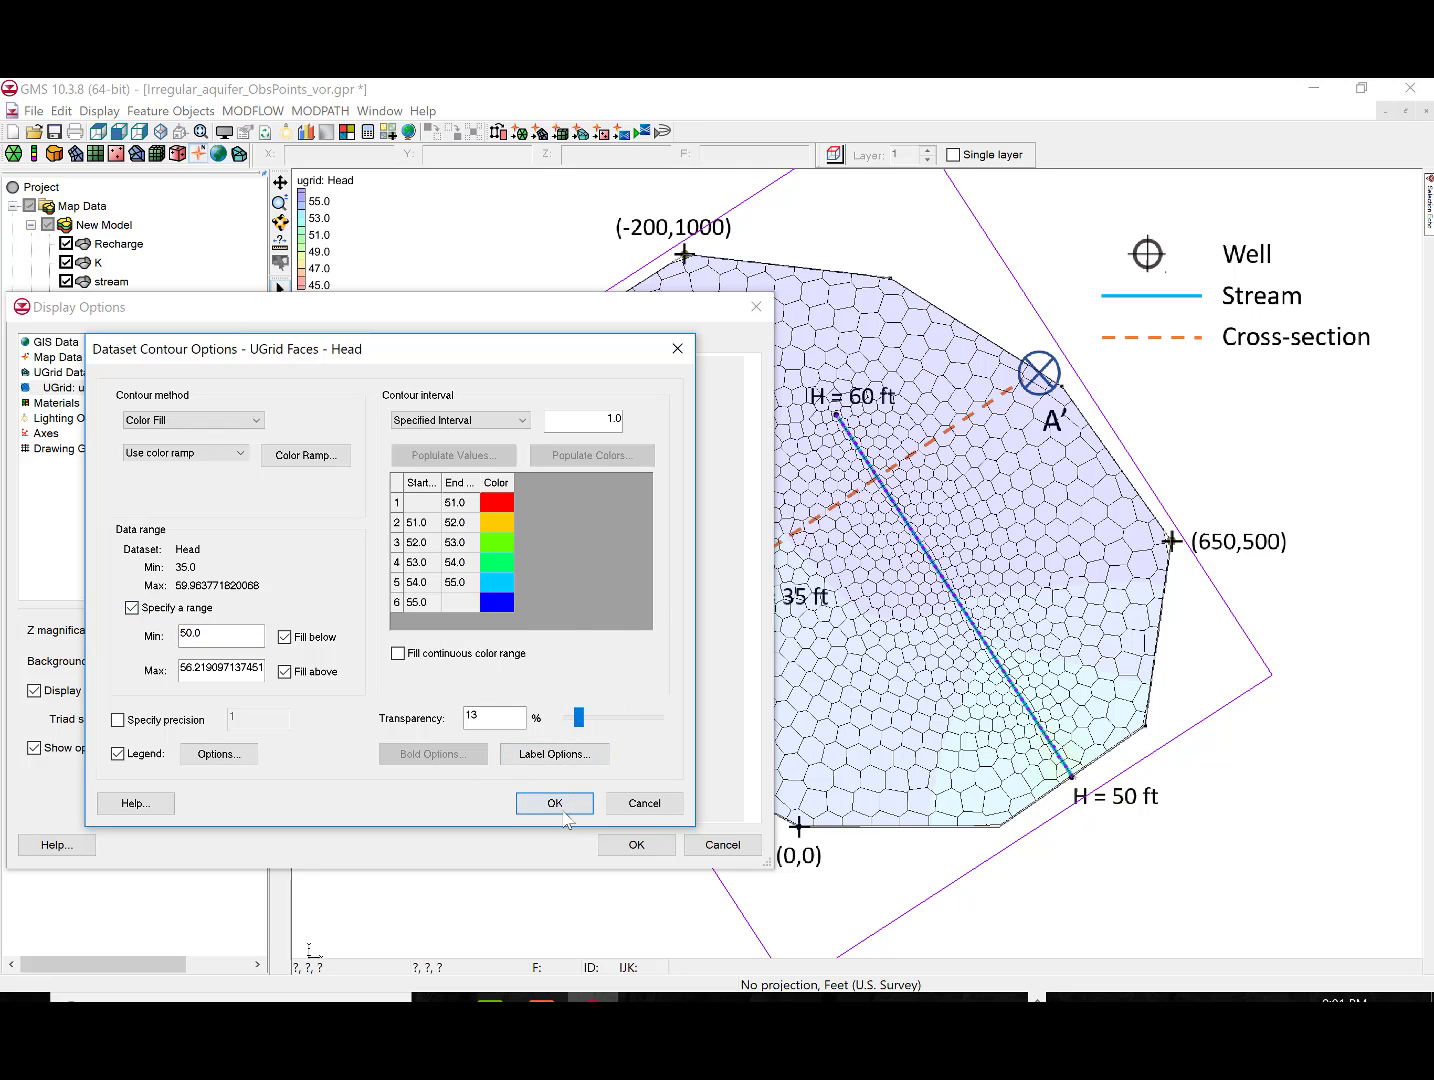
# Set the Head contours to a specified interval of 0.5
pyautogui.click(505, 421)
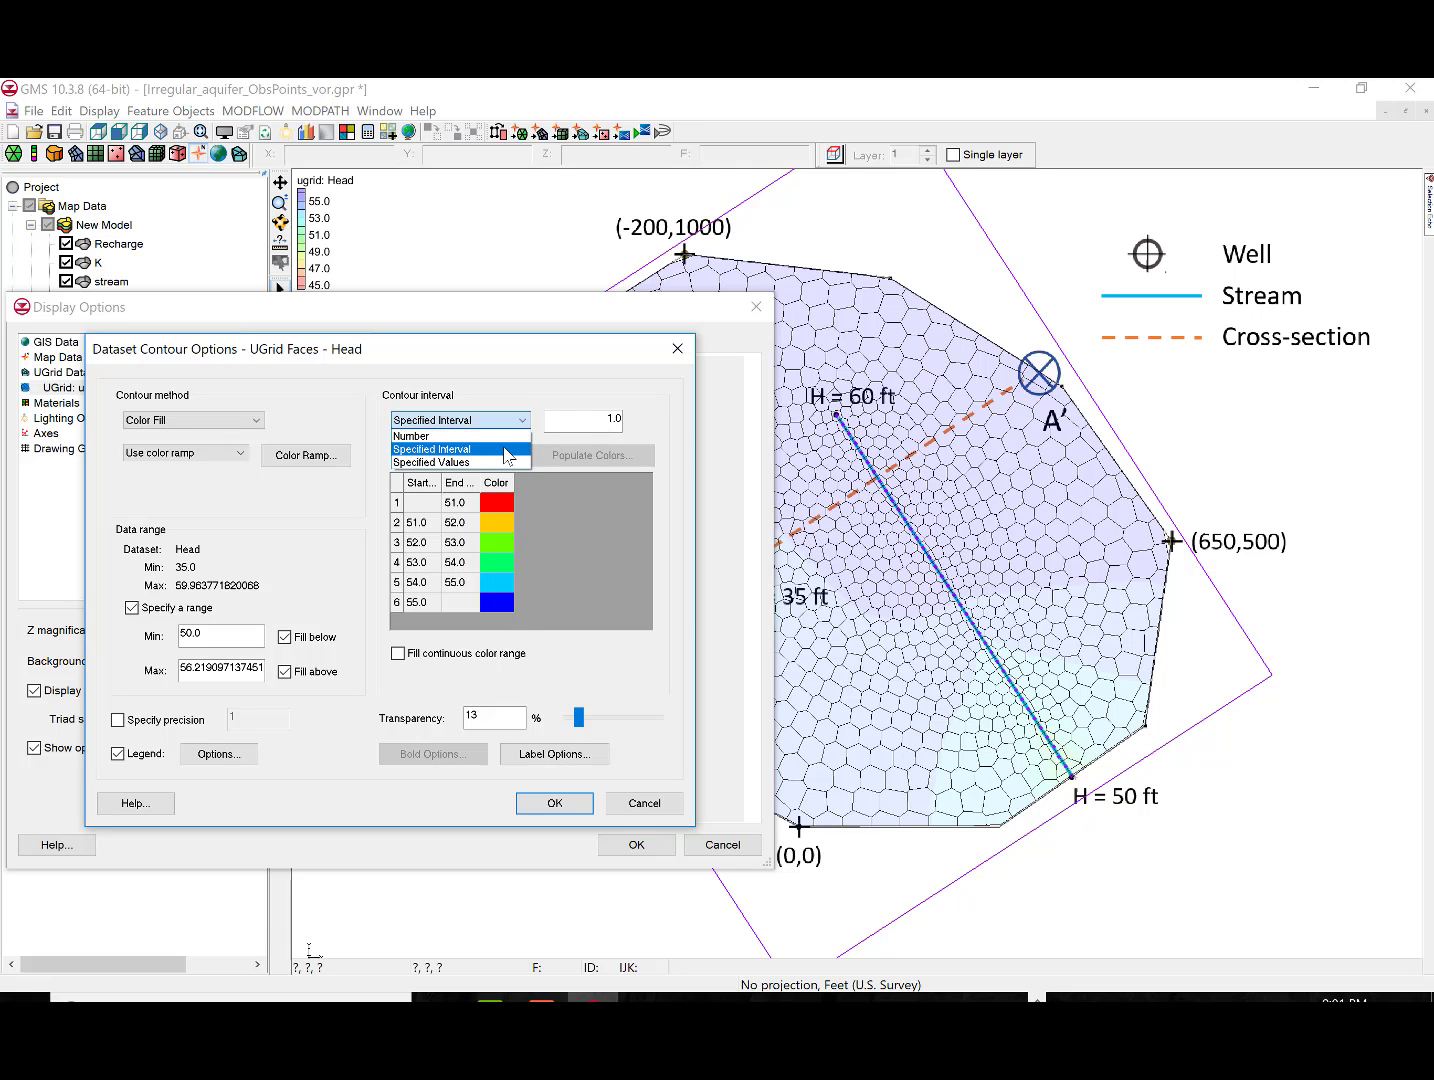
pyautogui.click(505, 455)
pyautogui.moveTo(588, 418); pyautogui.dragTo(630, 418)
pyautogui.write('0.5')
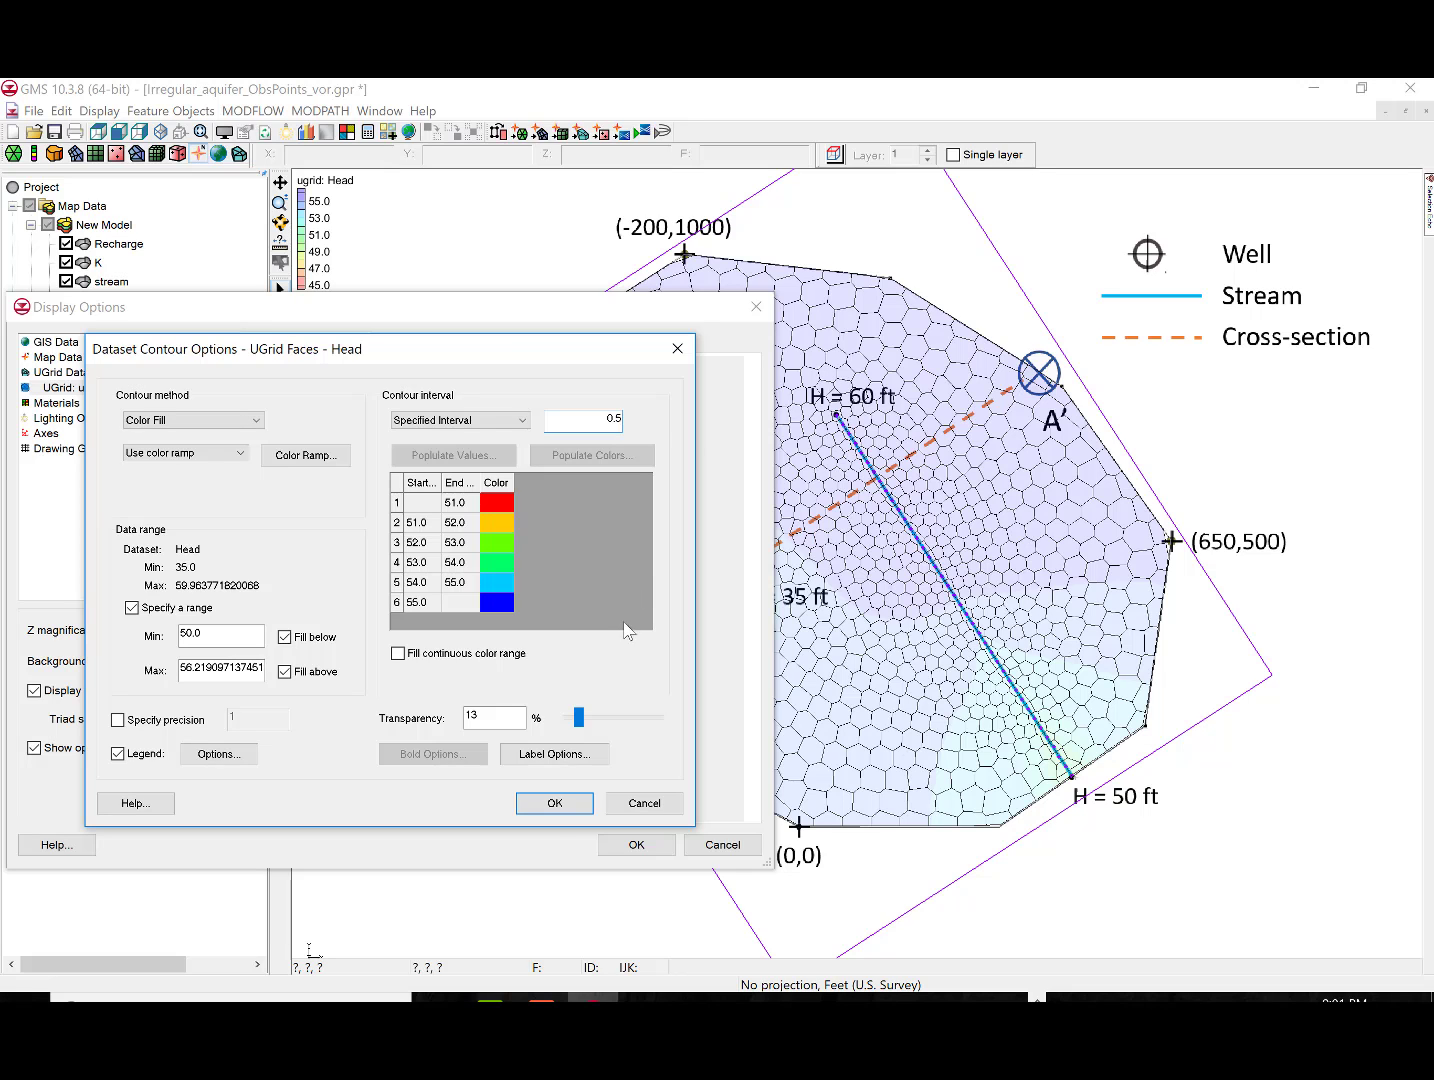
pyautogui.click(555, 803)
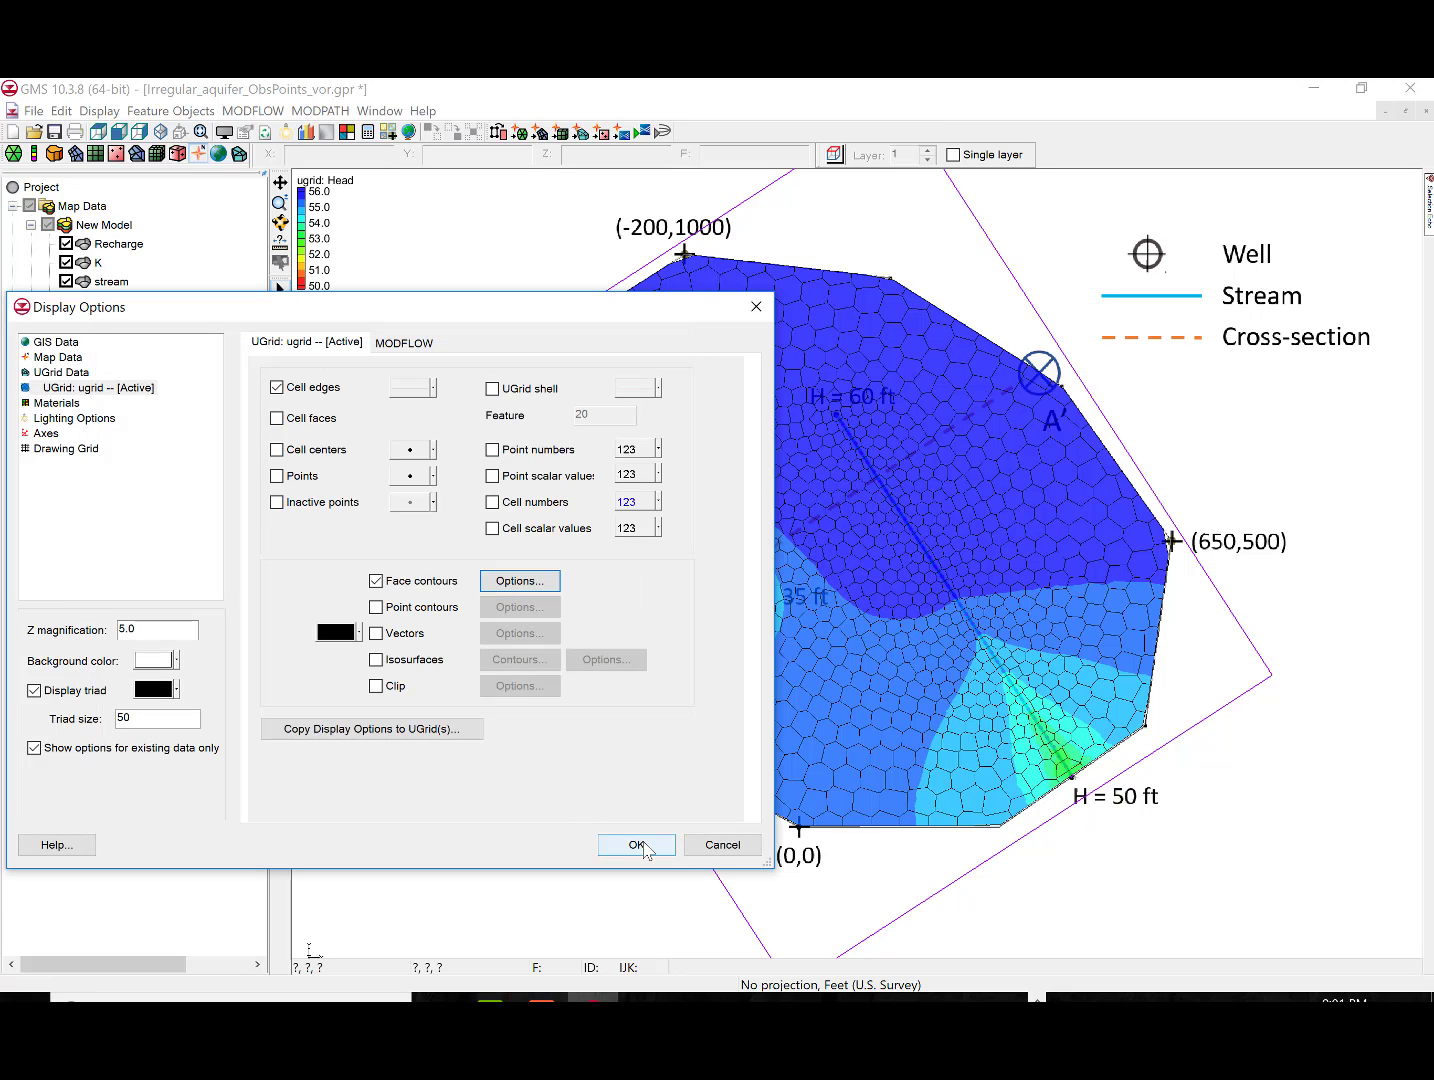
# Set the maximum of the Head contour range to 60 and apply the display options
pyautogui.click(520, 581)
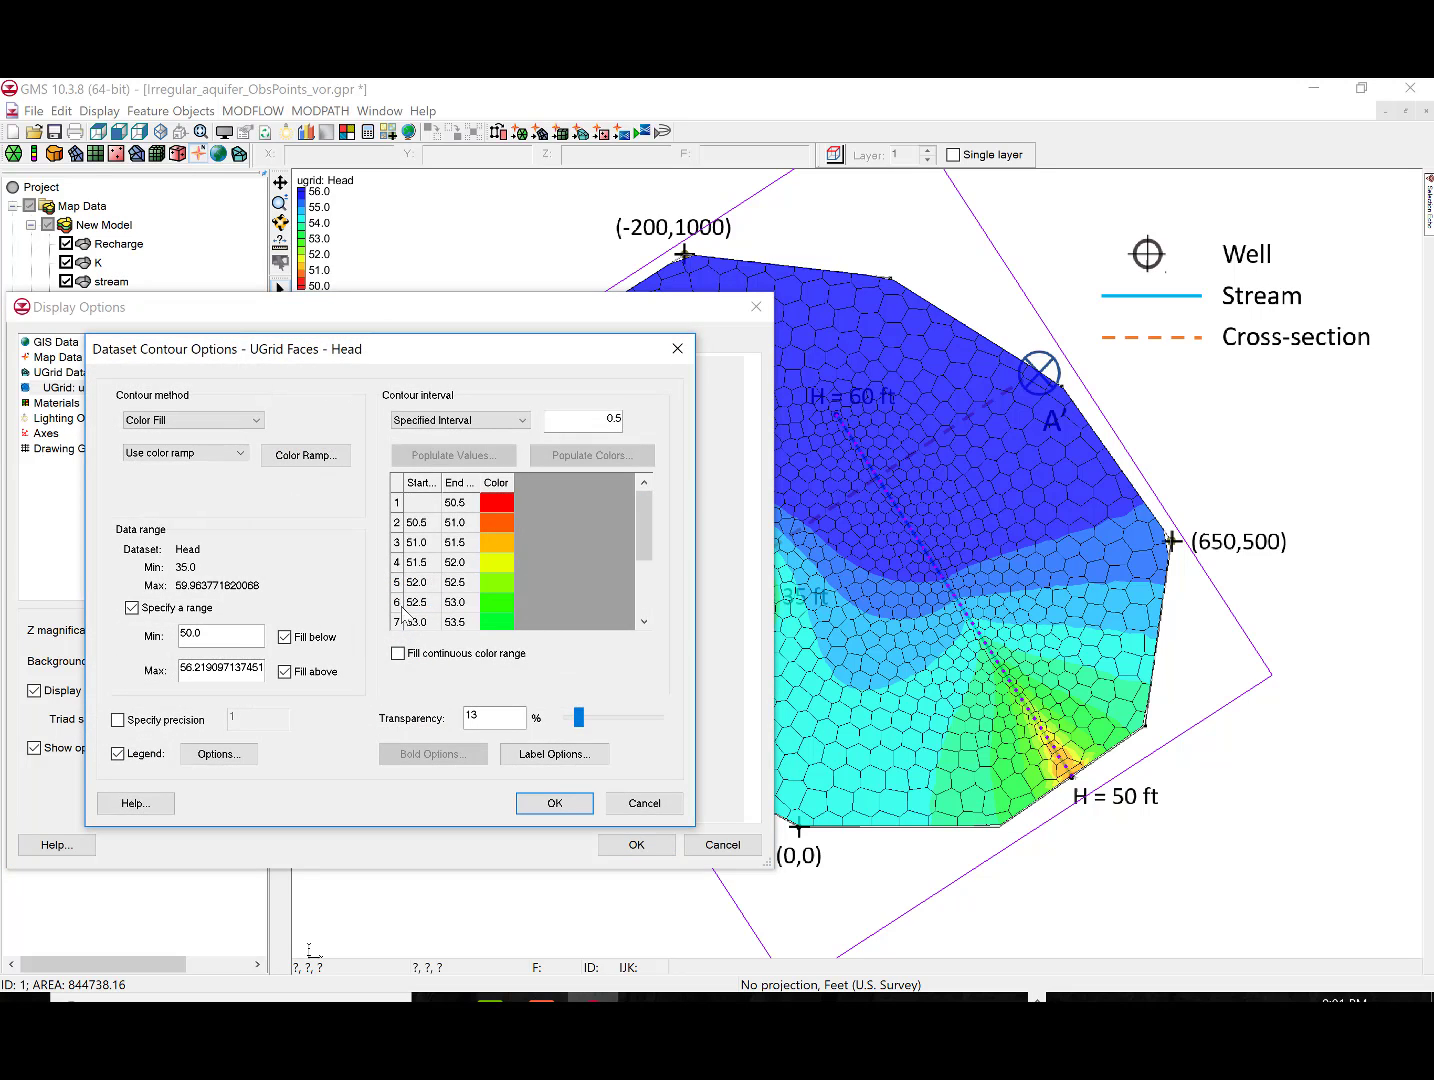
pyautogui.moveTo(258, 668); pyautogui.dragTo(150, 672)
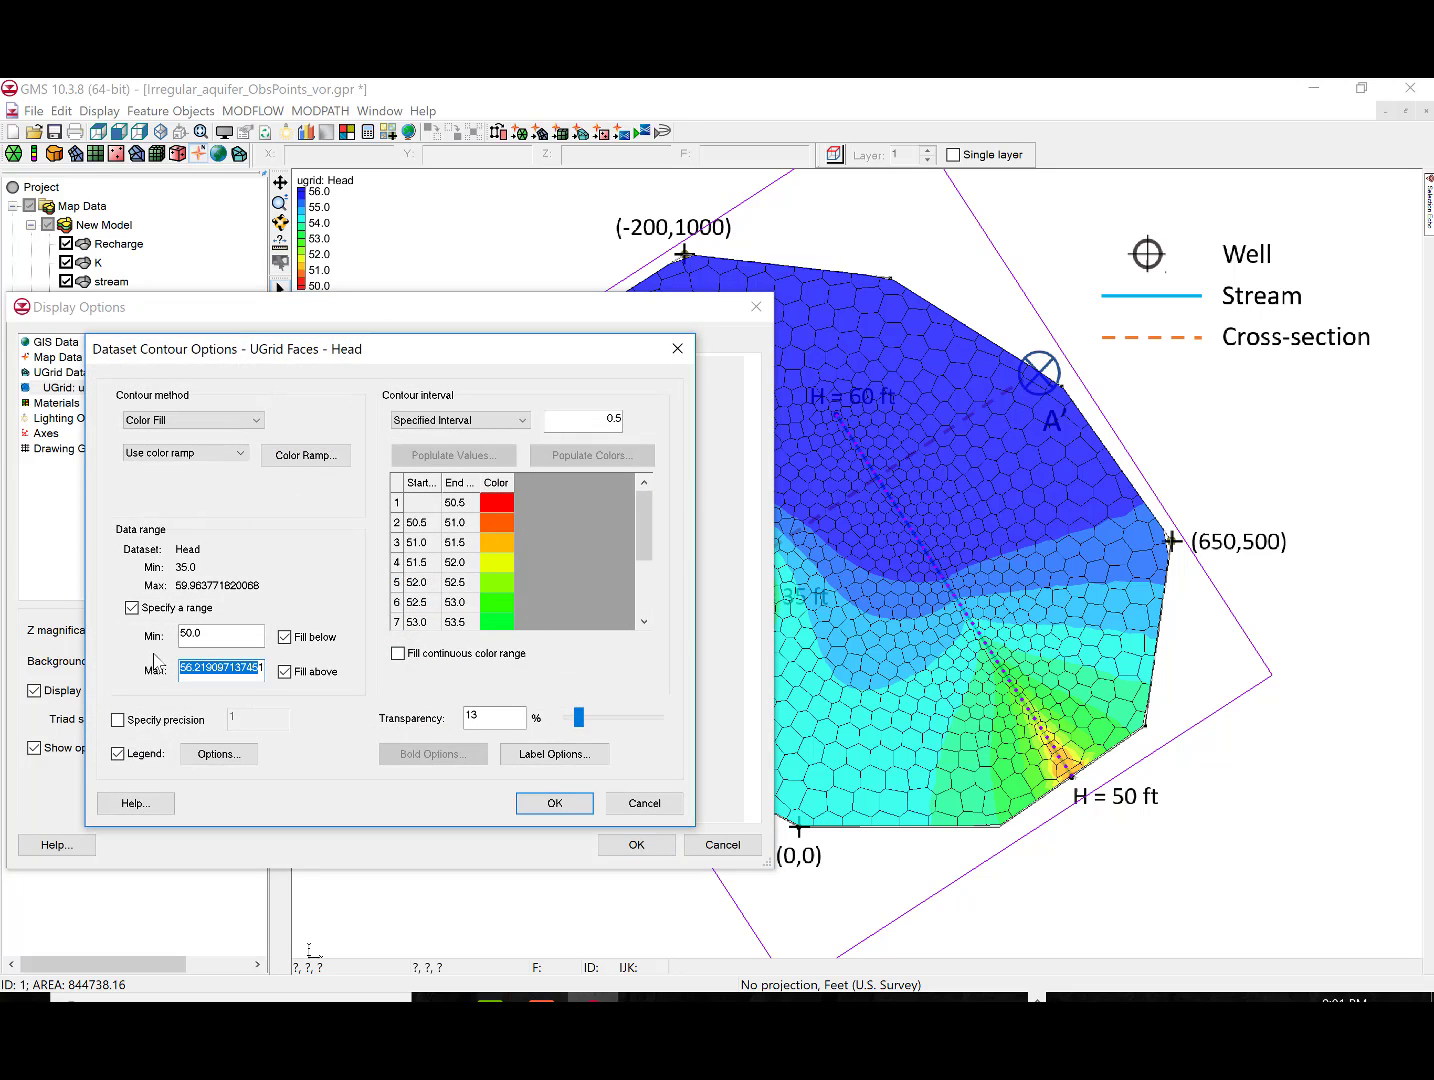
pyautogui.write('61')
pyautogui.click(572, 809)
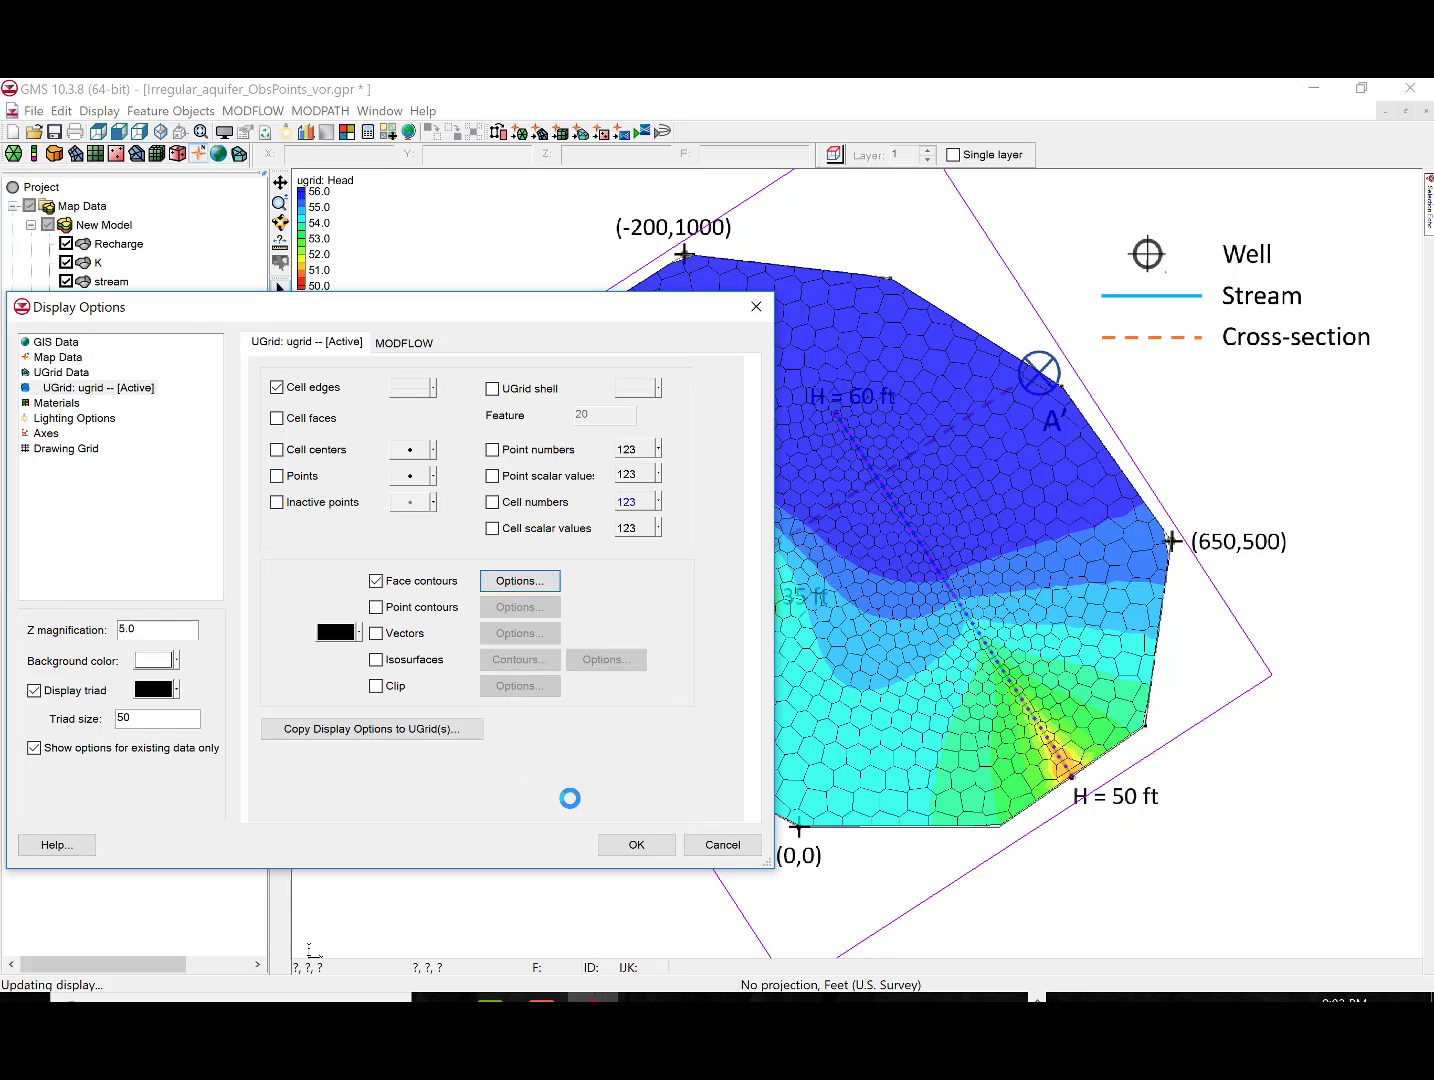
pyautogui.click(637, 845)
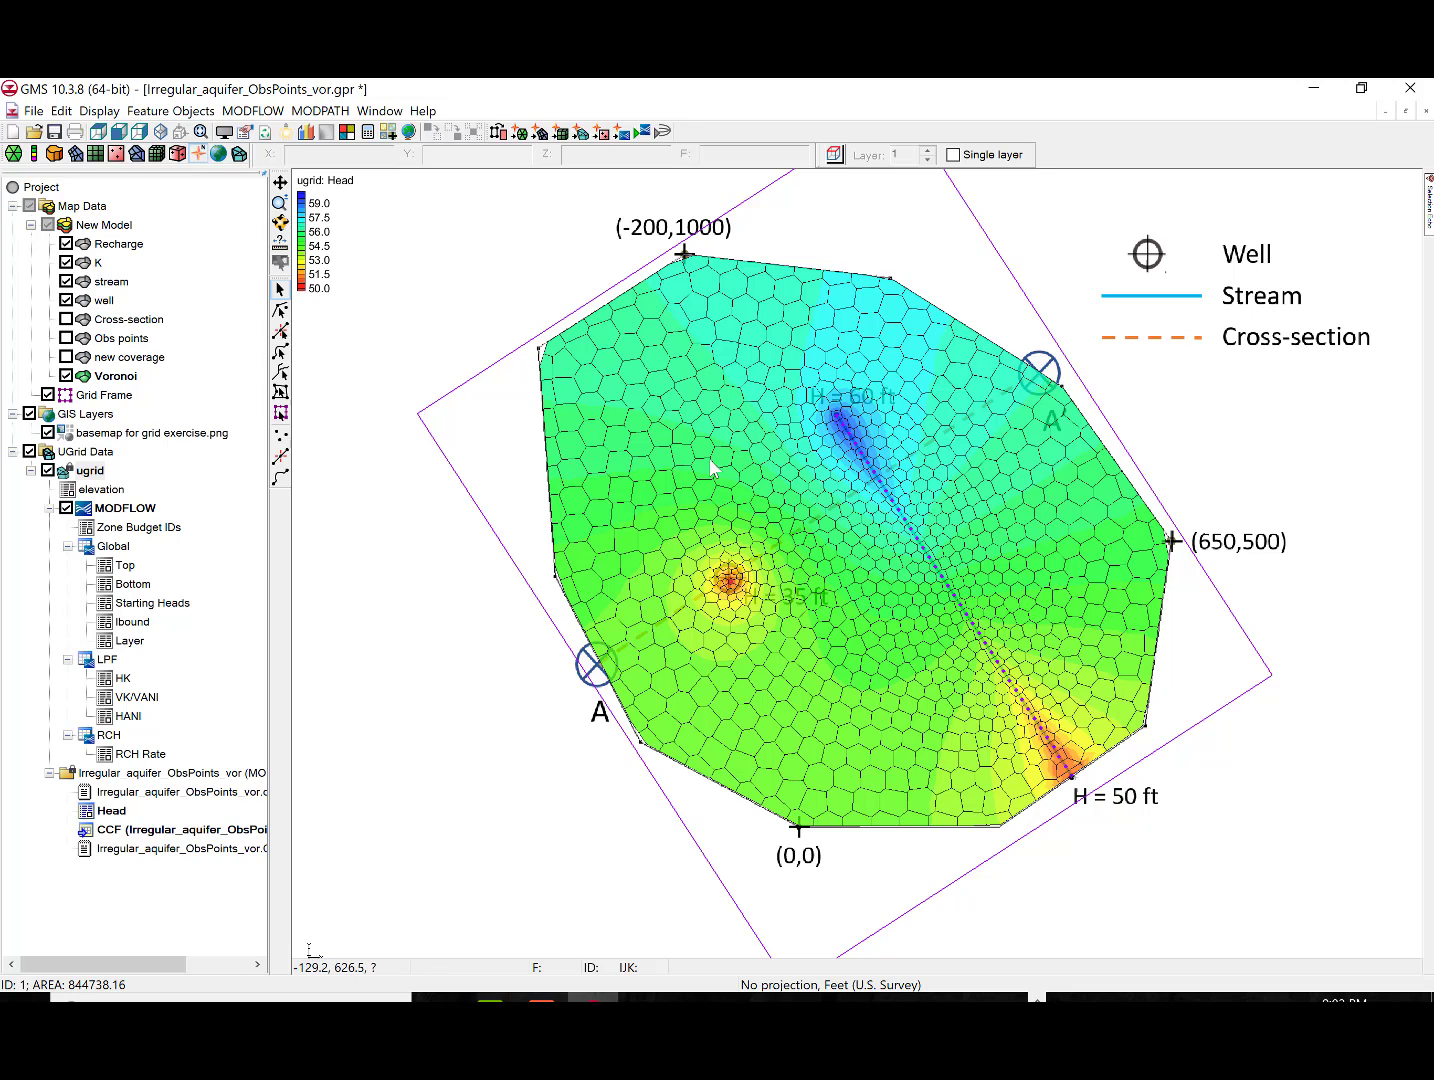
# Change the contour method of the UGrid's Head face contours to Color Fill and Linear
pyautogui.click(100, 111)
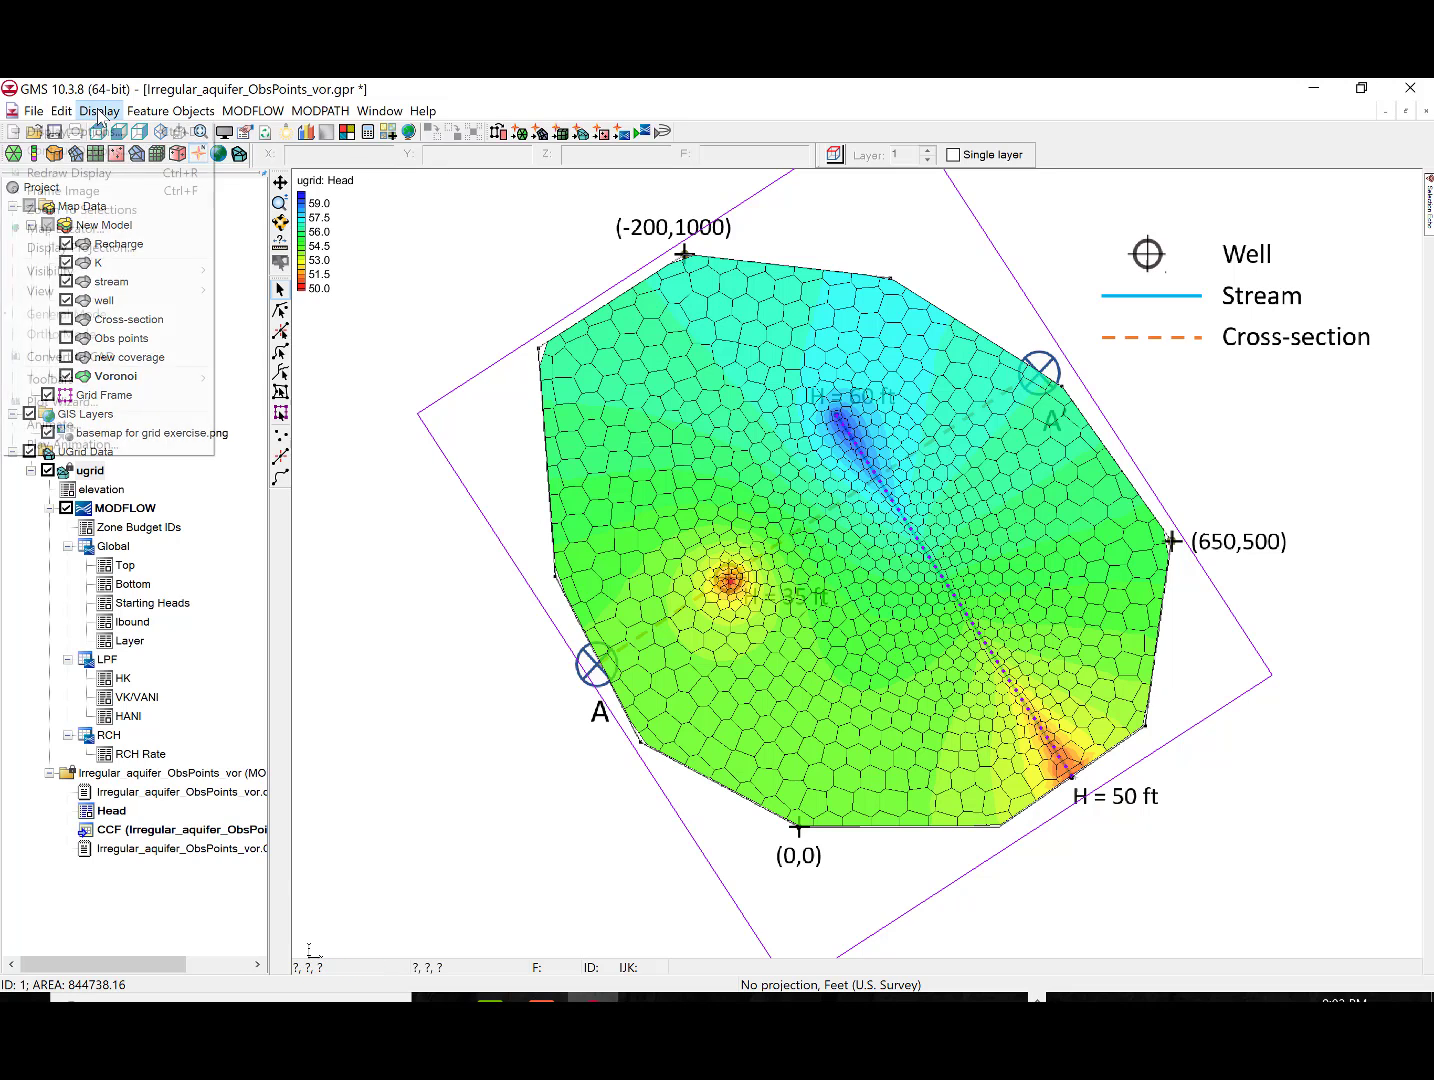
pyautogui.click(90, 131)
pyautogui.click(555, 805)
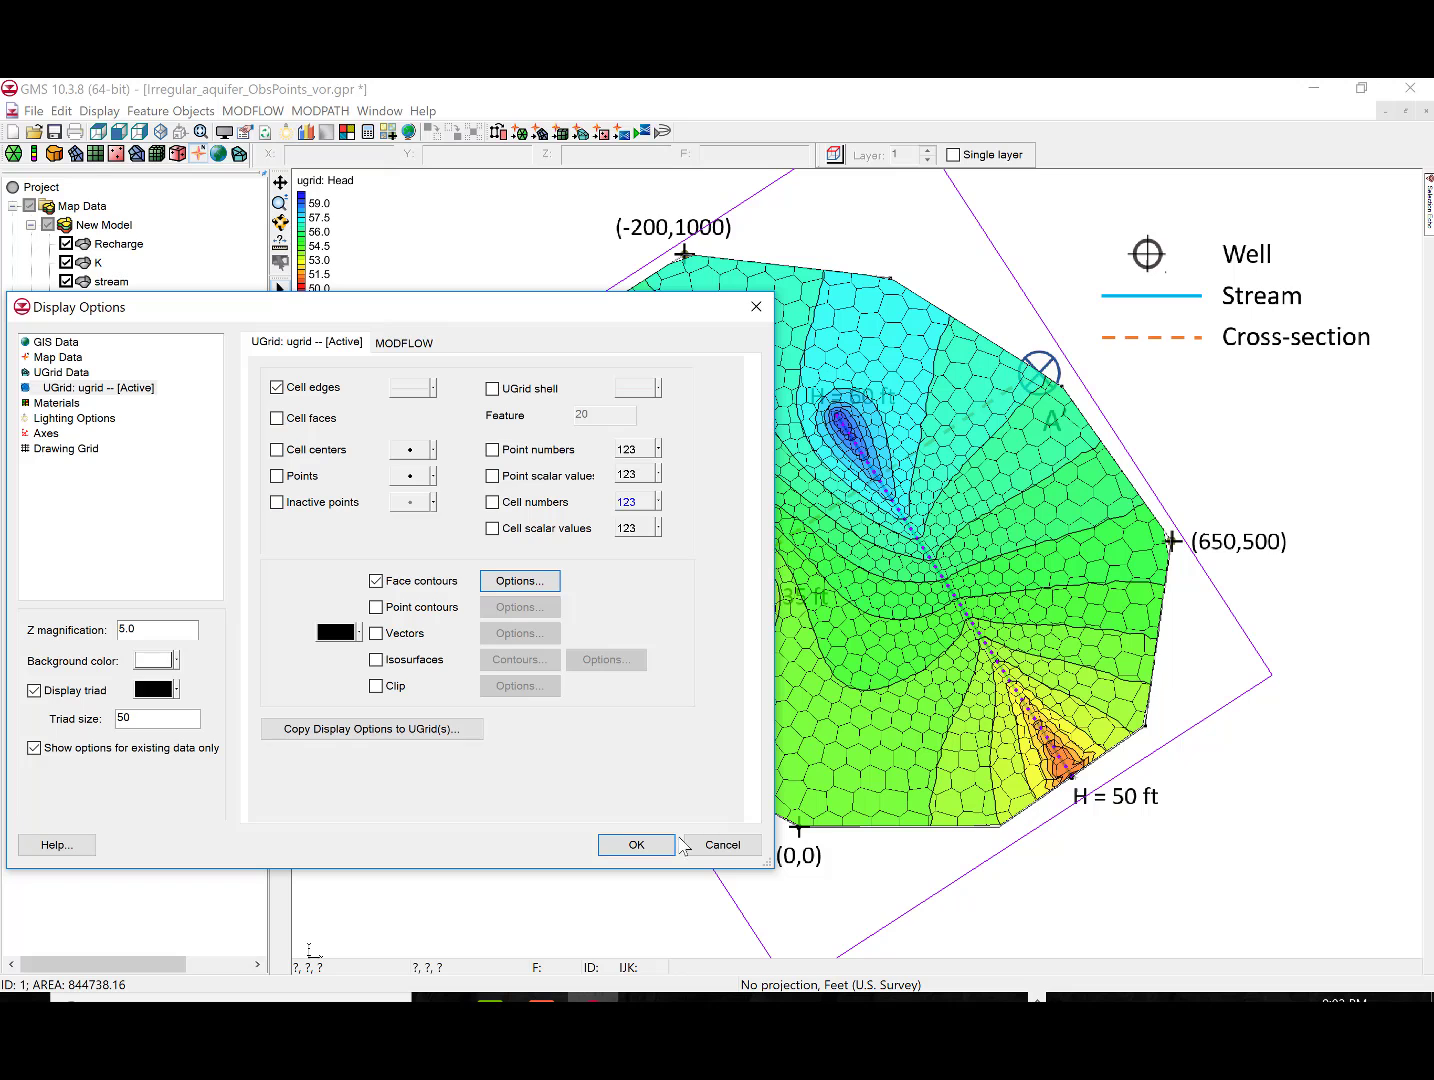
pyautogui.click(636, 846)
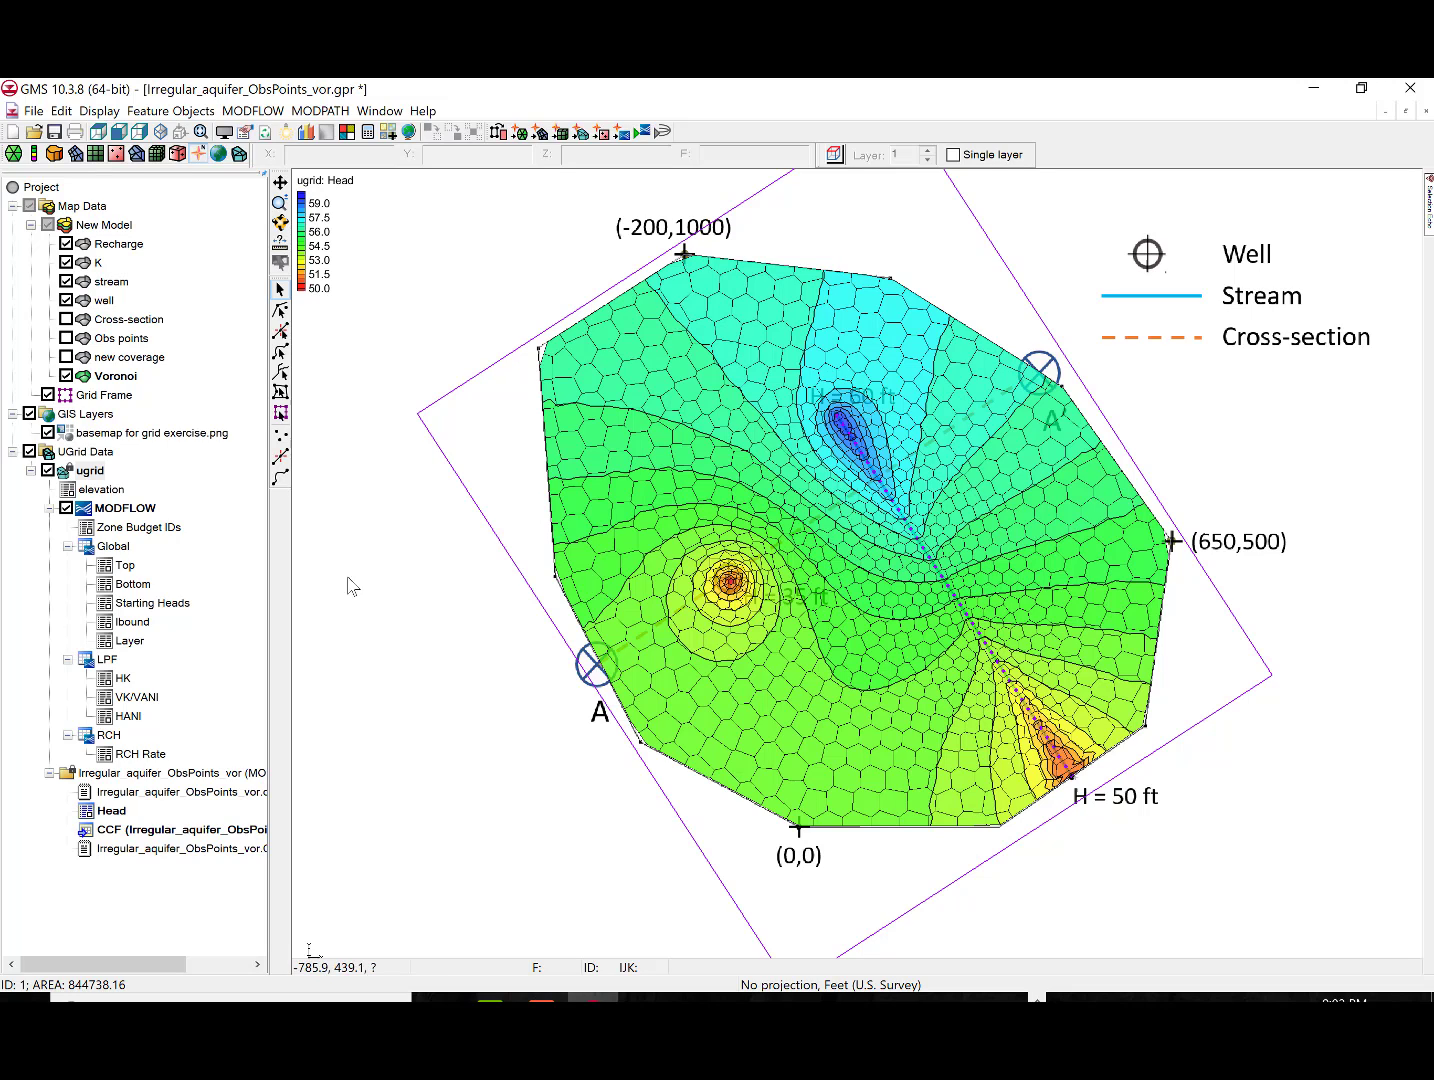
# Turn off the display of the UGrid's cell edges
pyautogui.click(100, 111)
pyautogui.click(70, 131)
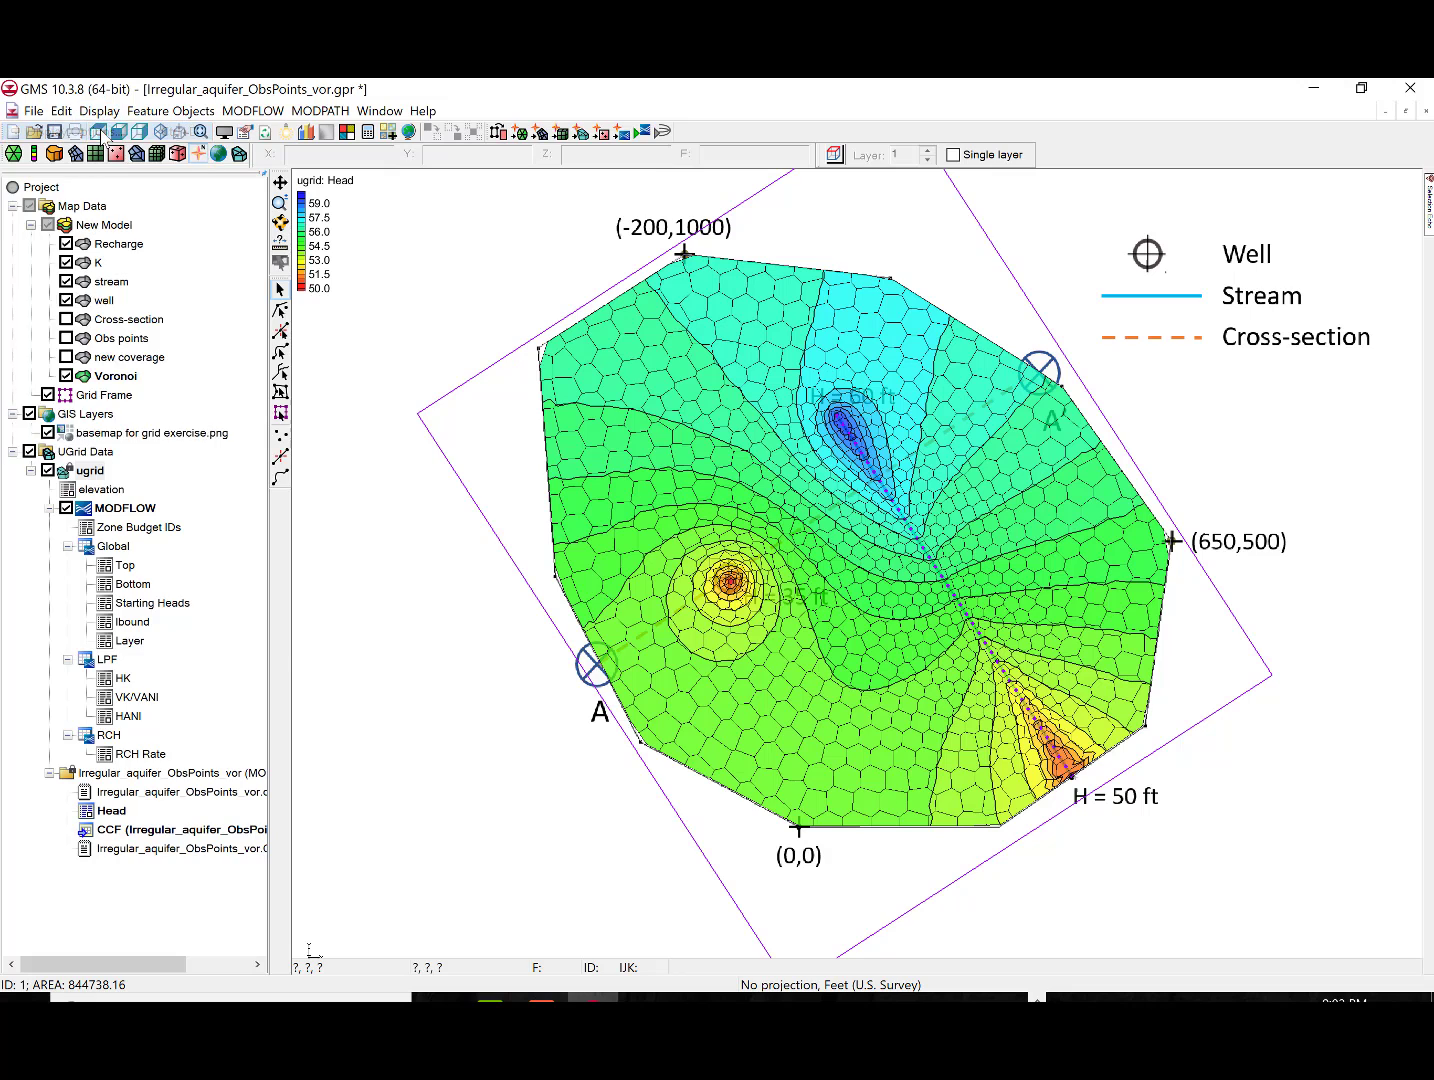
pyautogui.click(148, 387)
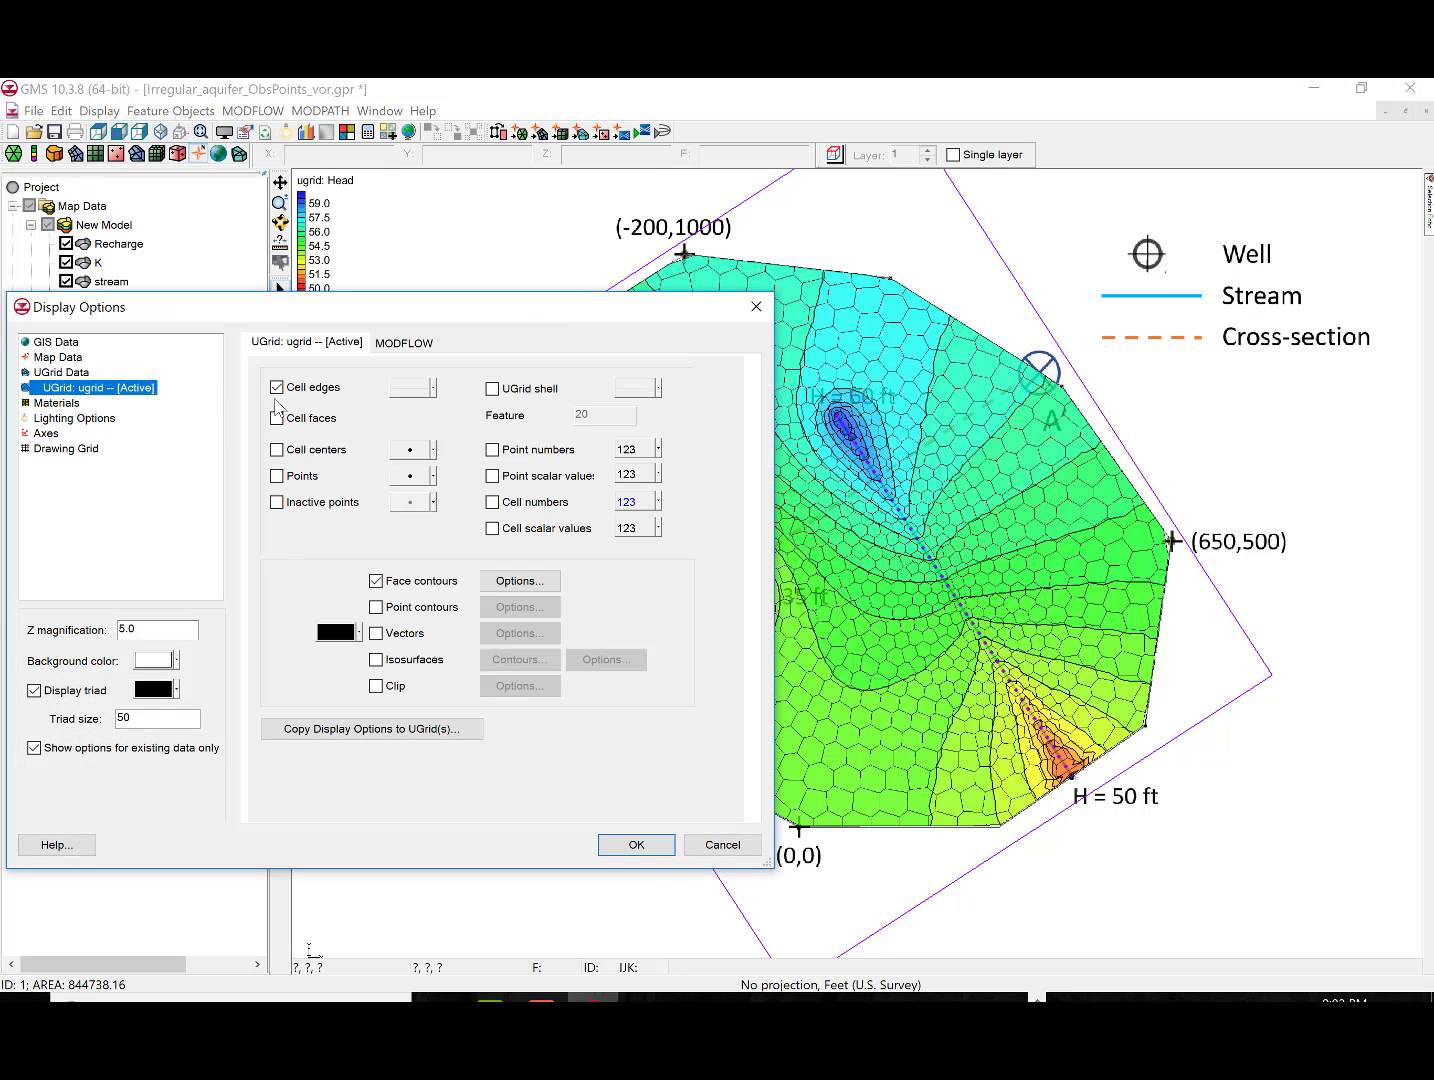
pyautogui.click(277, 387)
pyautogui.click(648, 853)
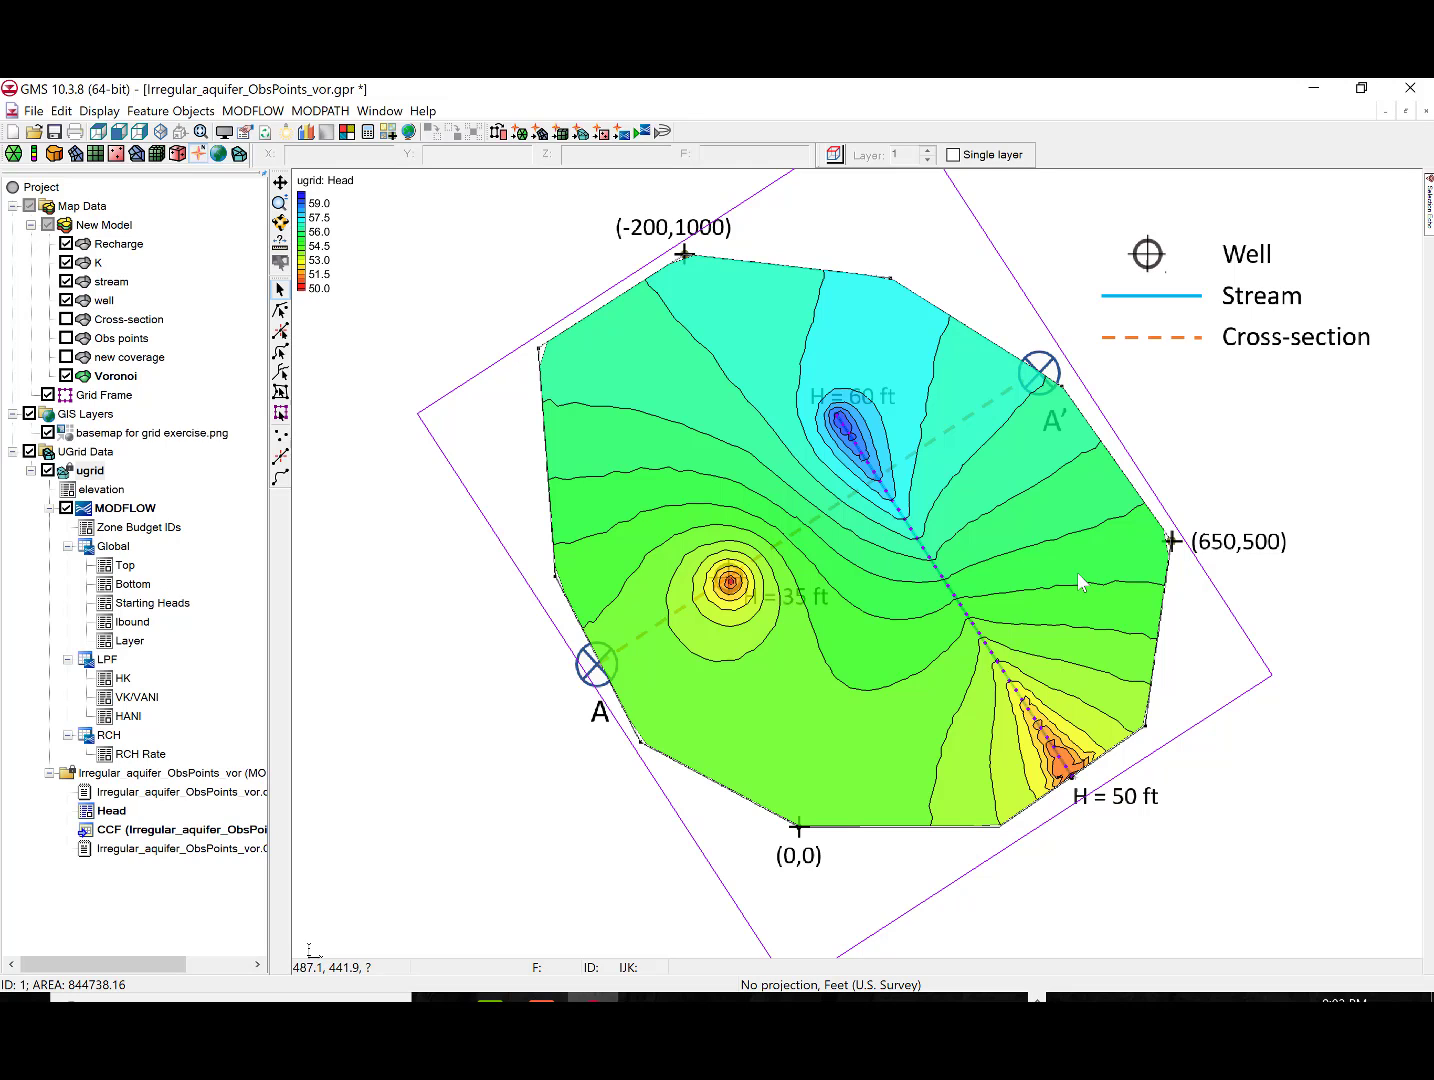
# Set the recharge rate of the Recharge coverage's polygon to 2.0e-008 ft/s in its attribute table
pyautogui.click(118, 244)
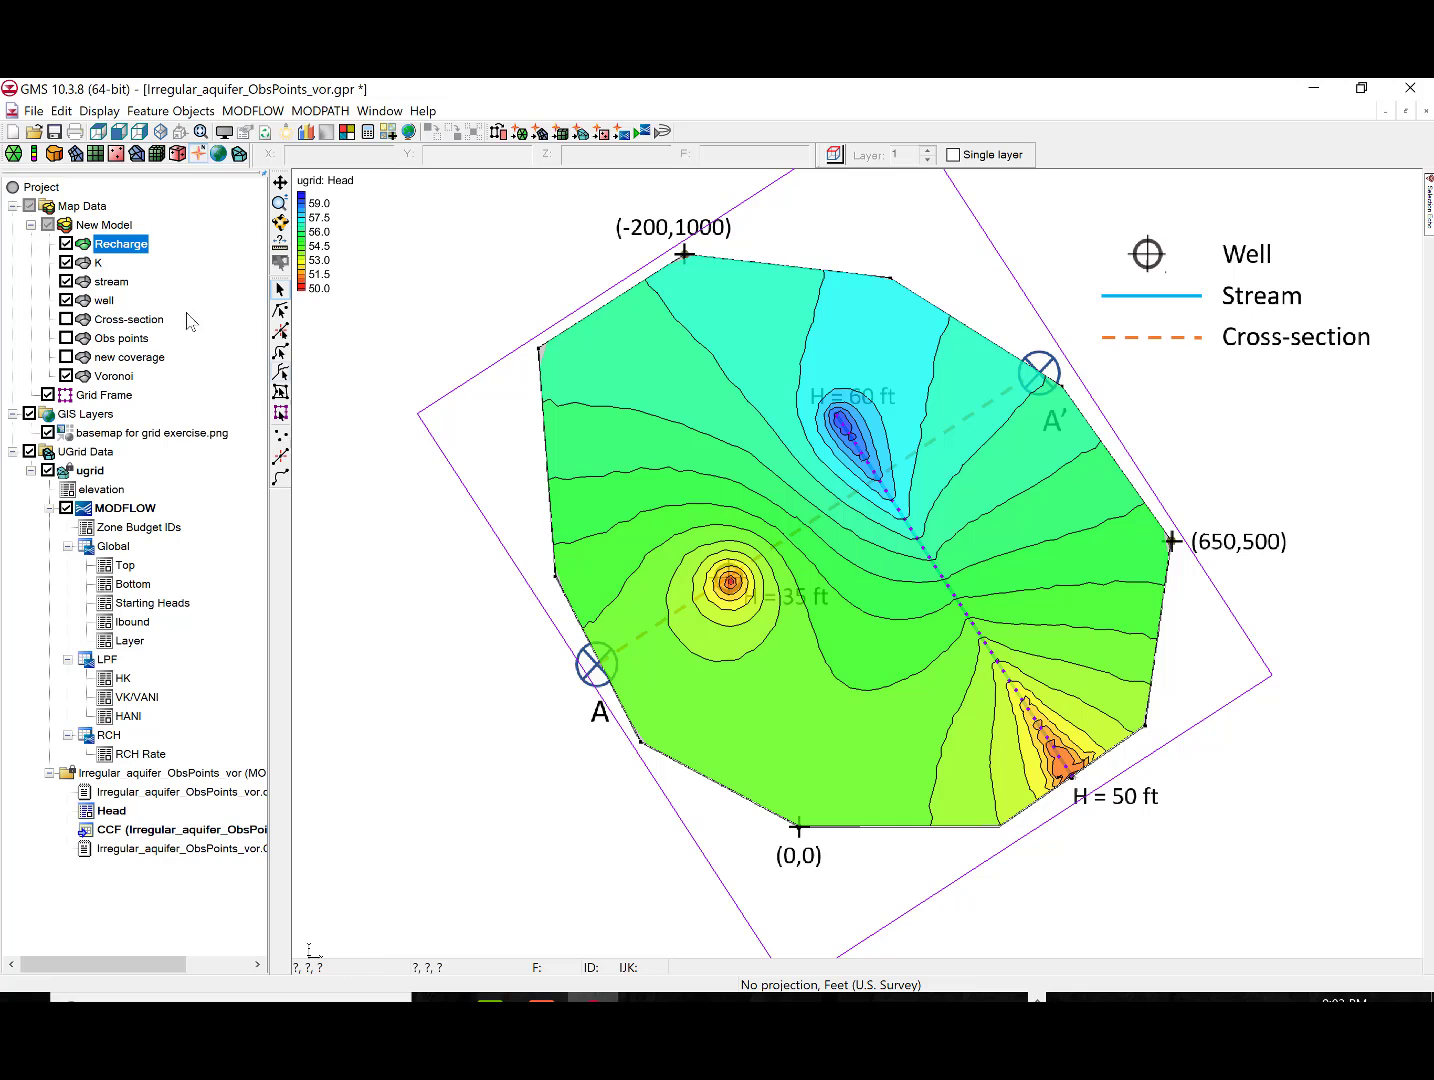
pyautogui.rightClick(135, 253)
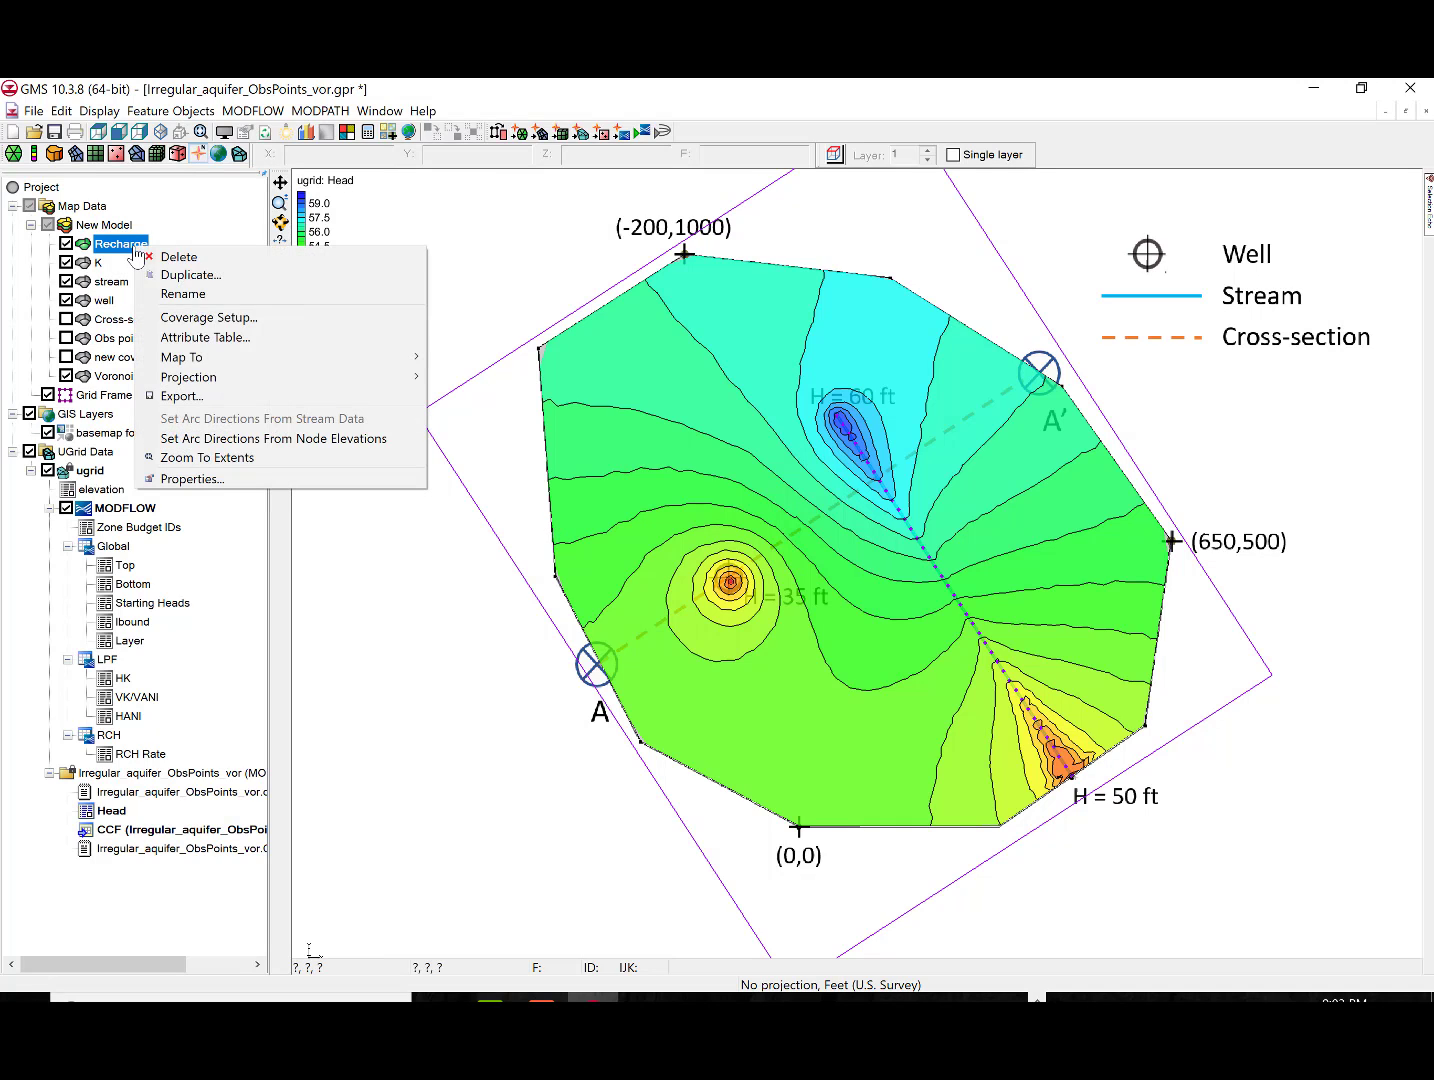
pyautogui.click(203, 337)
pyautogui.click(302, 462)
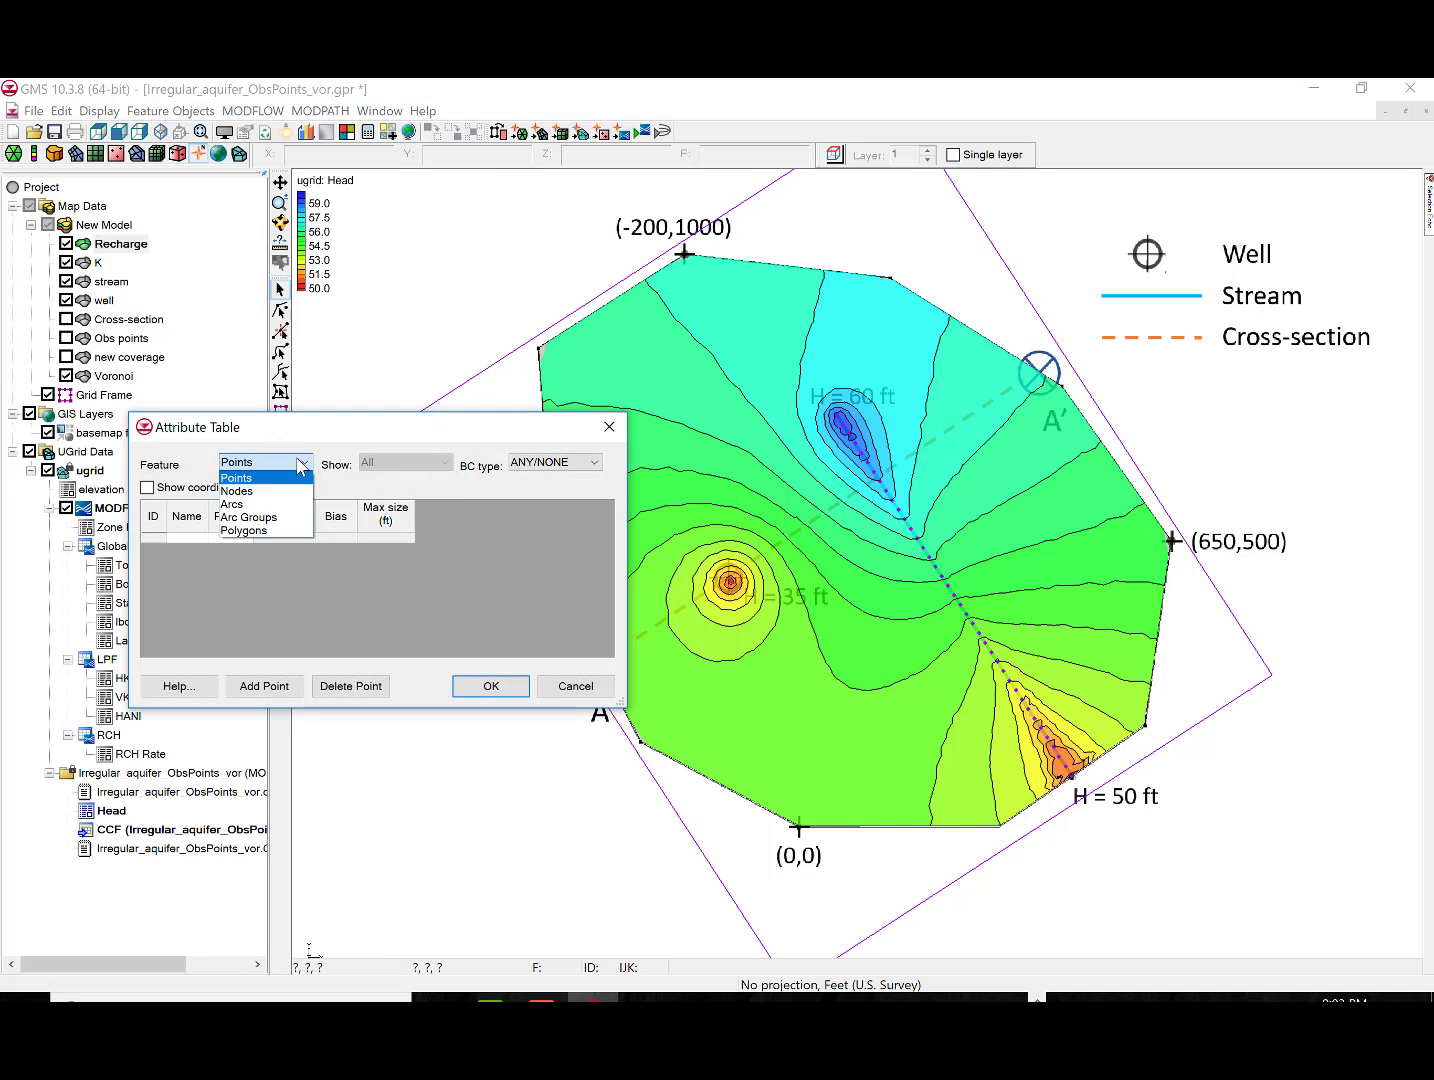
pyautogui.click(285, 532)
pyautogui.click(329, 544)
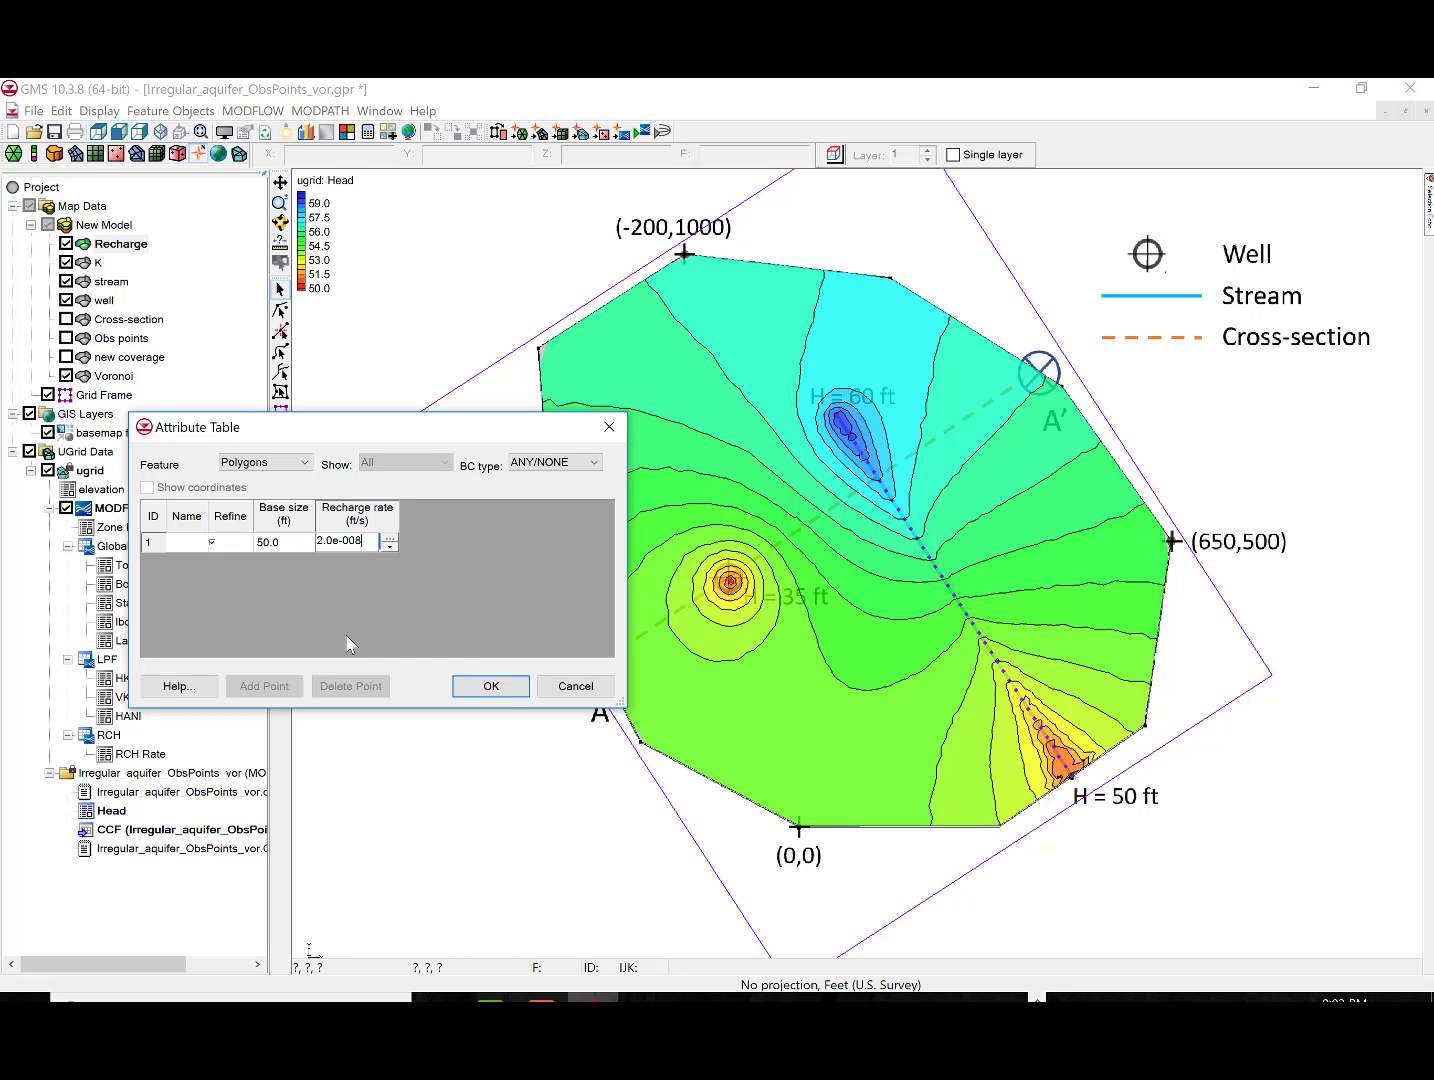
pyautogui.click(499, 692)
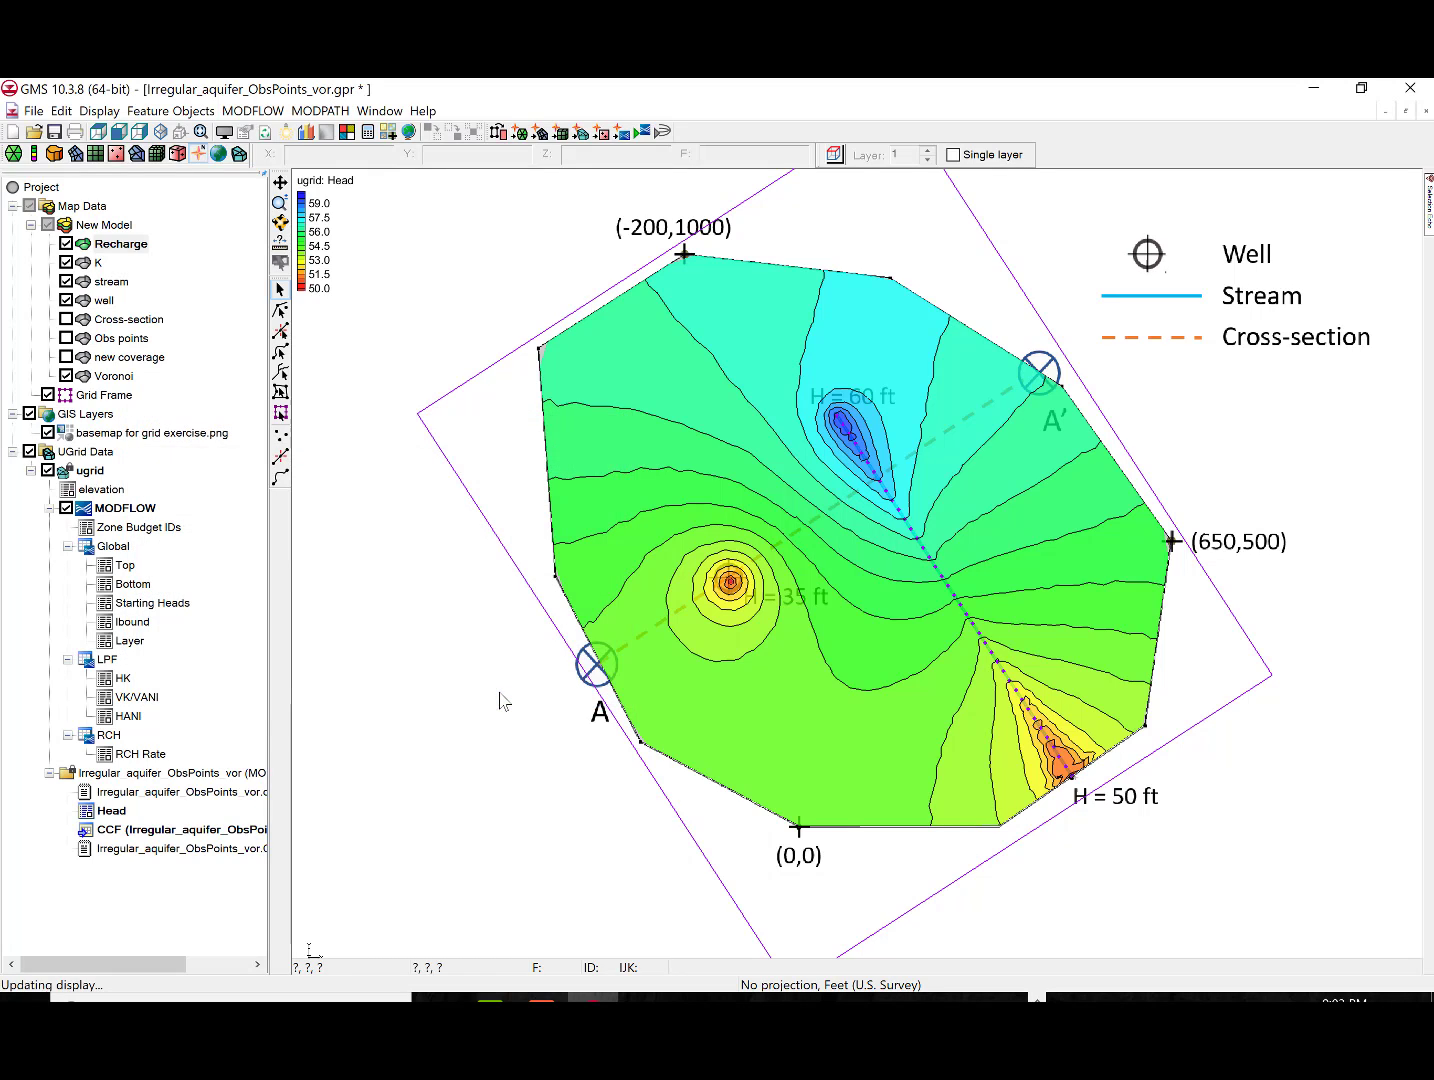
# Map all applicable coverages to the MODFLOW model, rerun the simulation, and read in the new solution
pyautogui.click(623, 133)
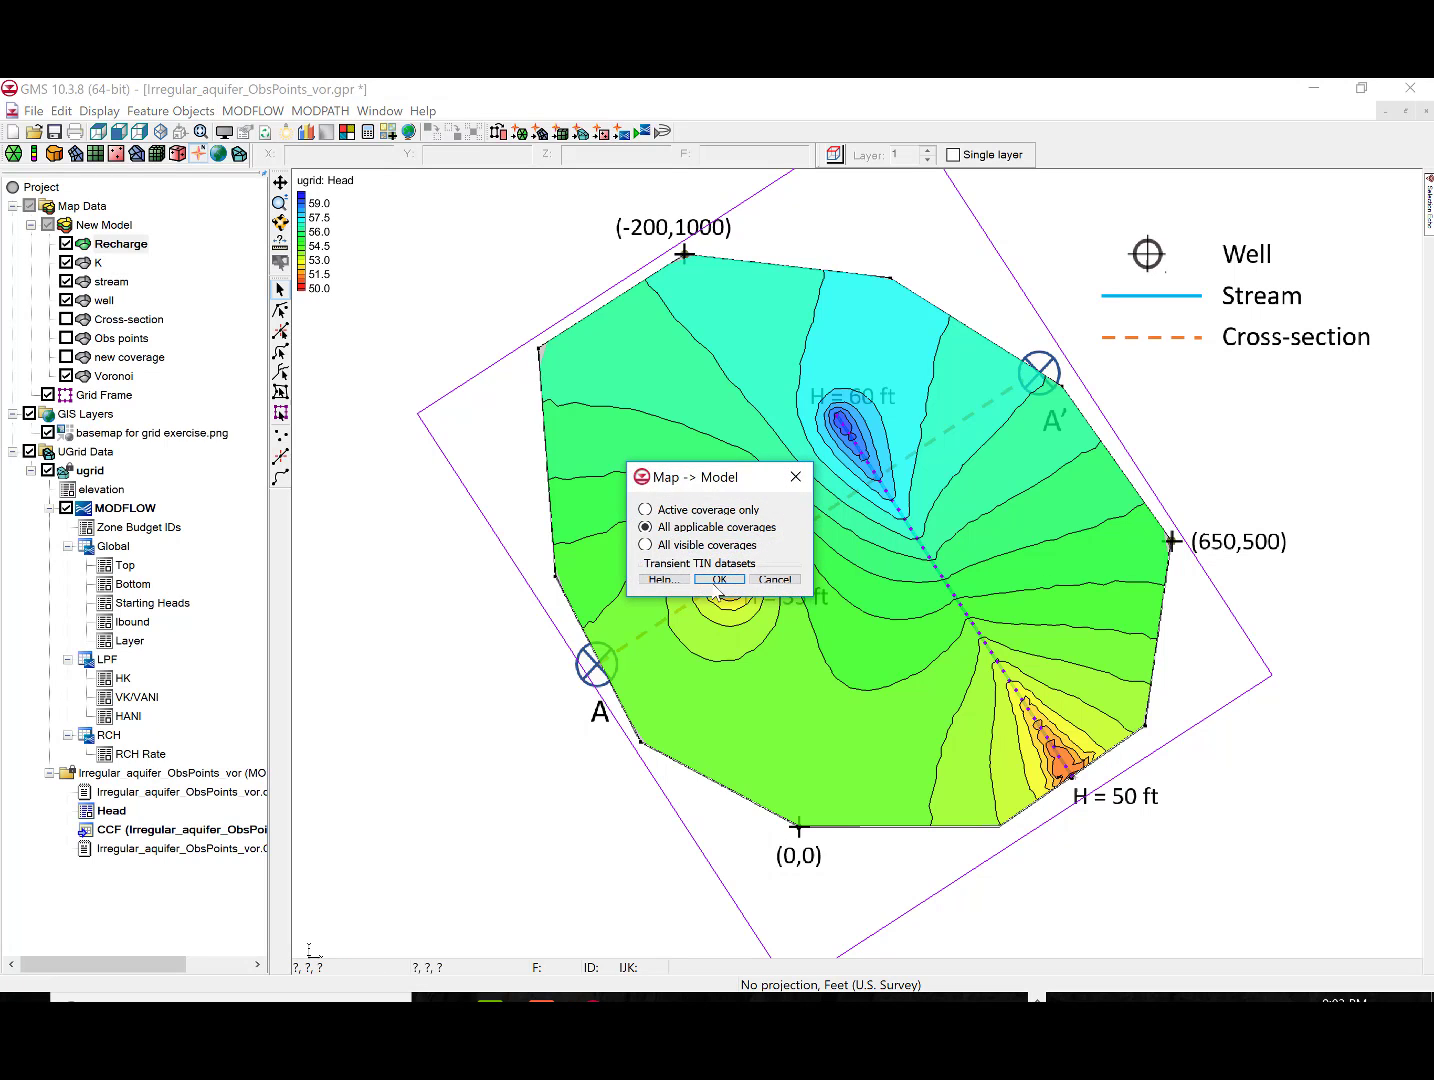
pyautogui.press('Return')
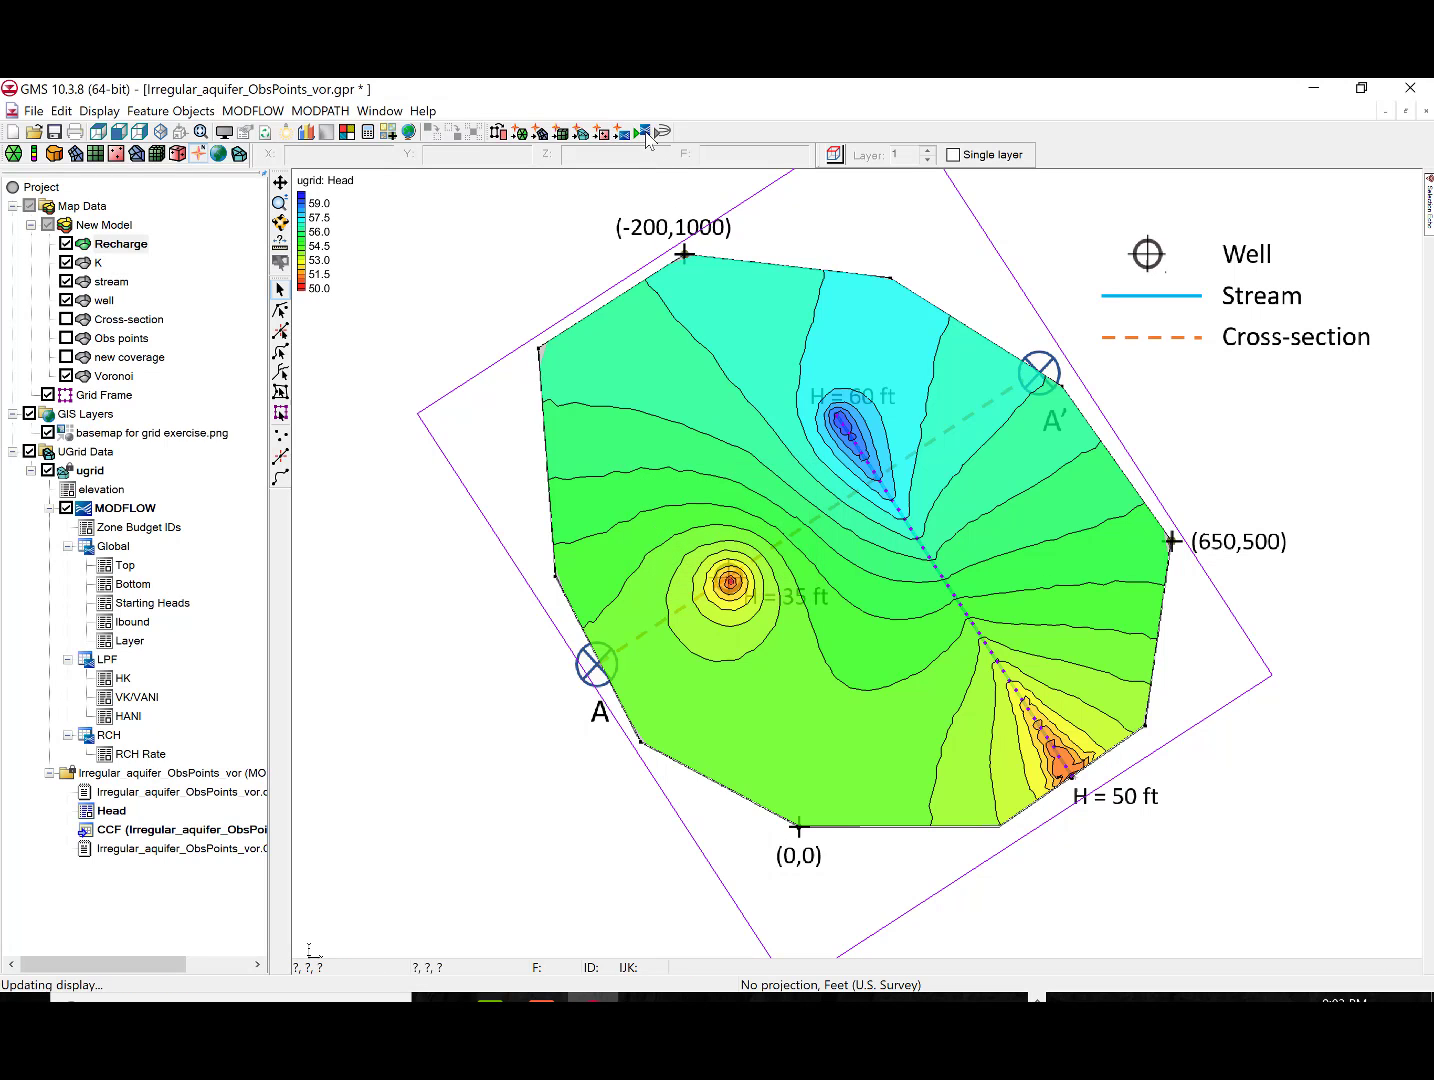
pyautogui.click(647, 135)
pyautogui.click(704, 590)
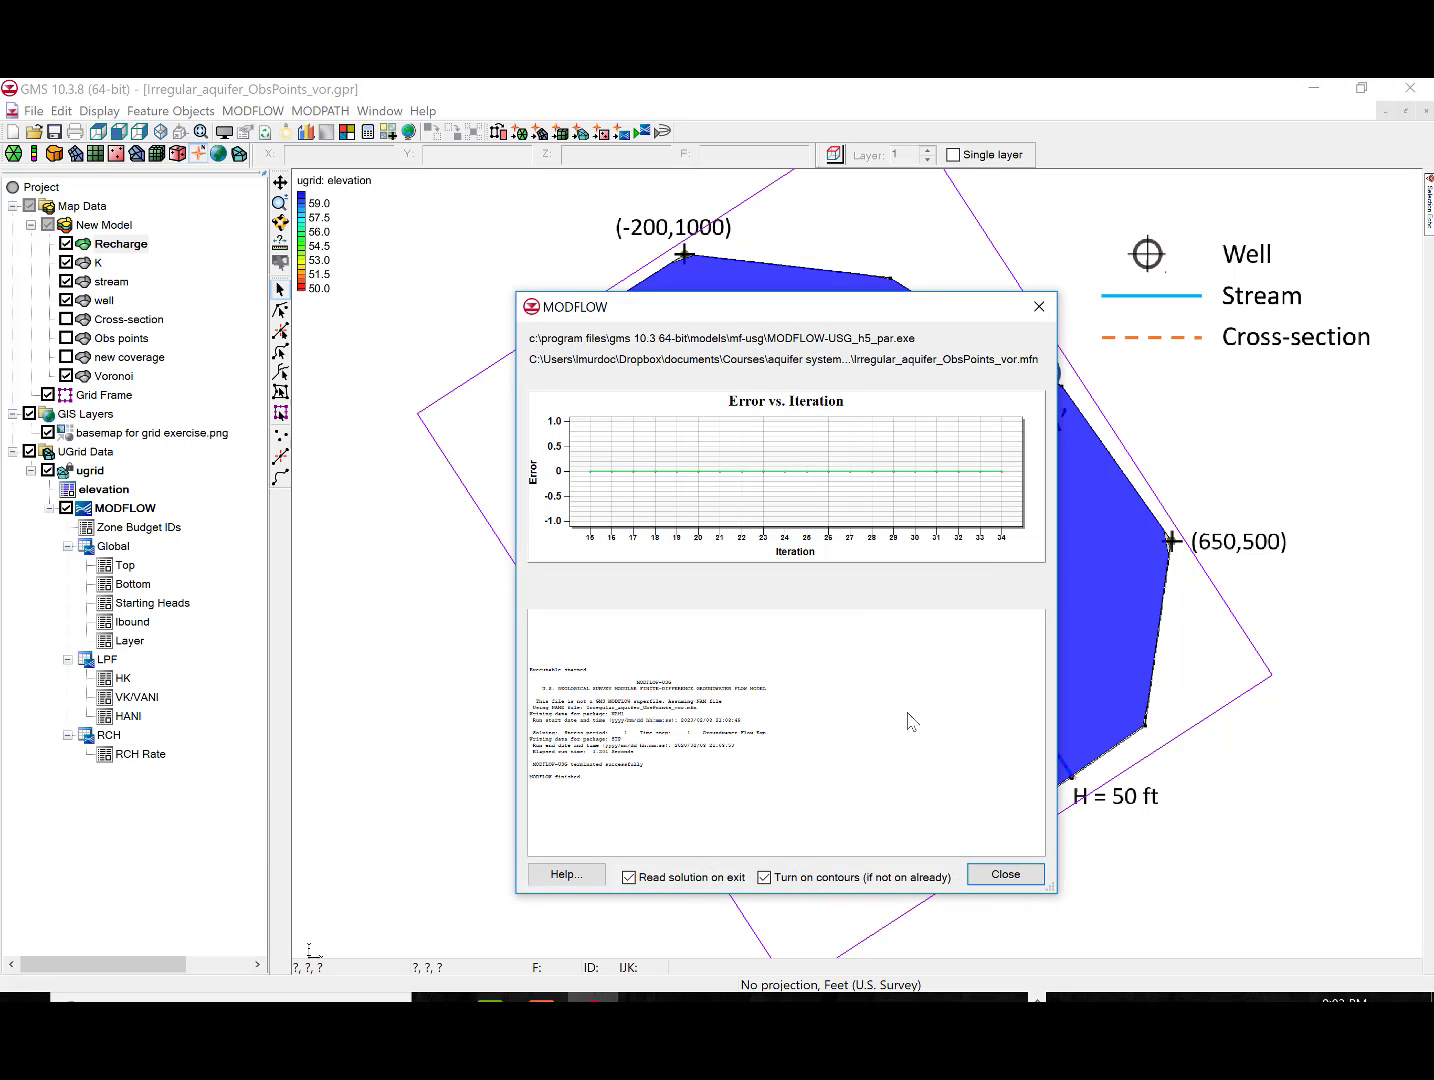
pyautogui.click(1005, 874)
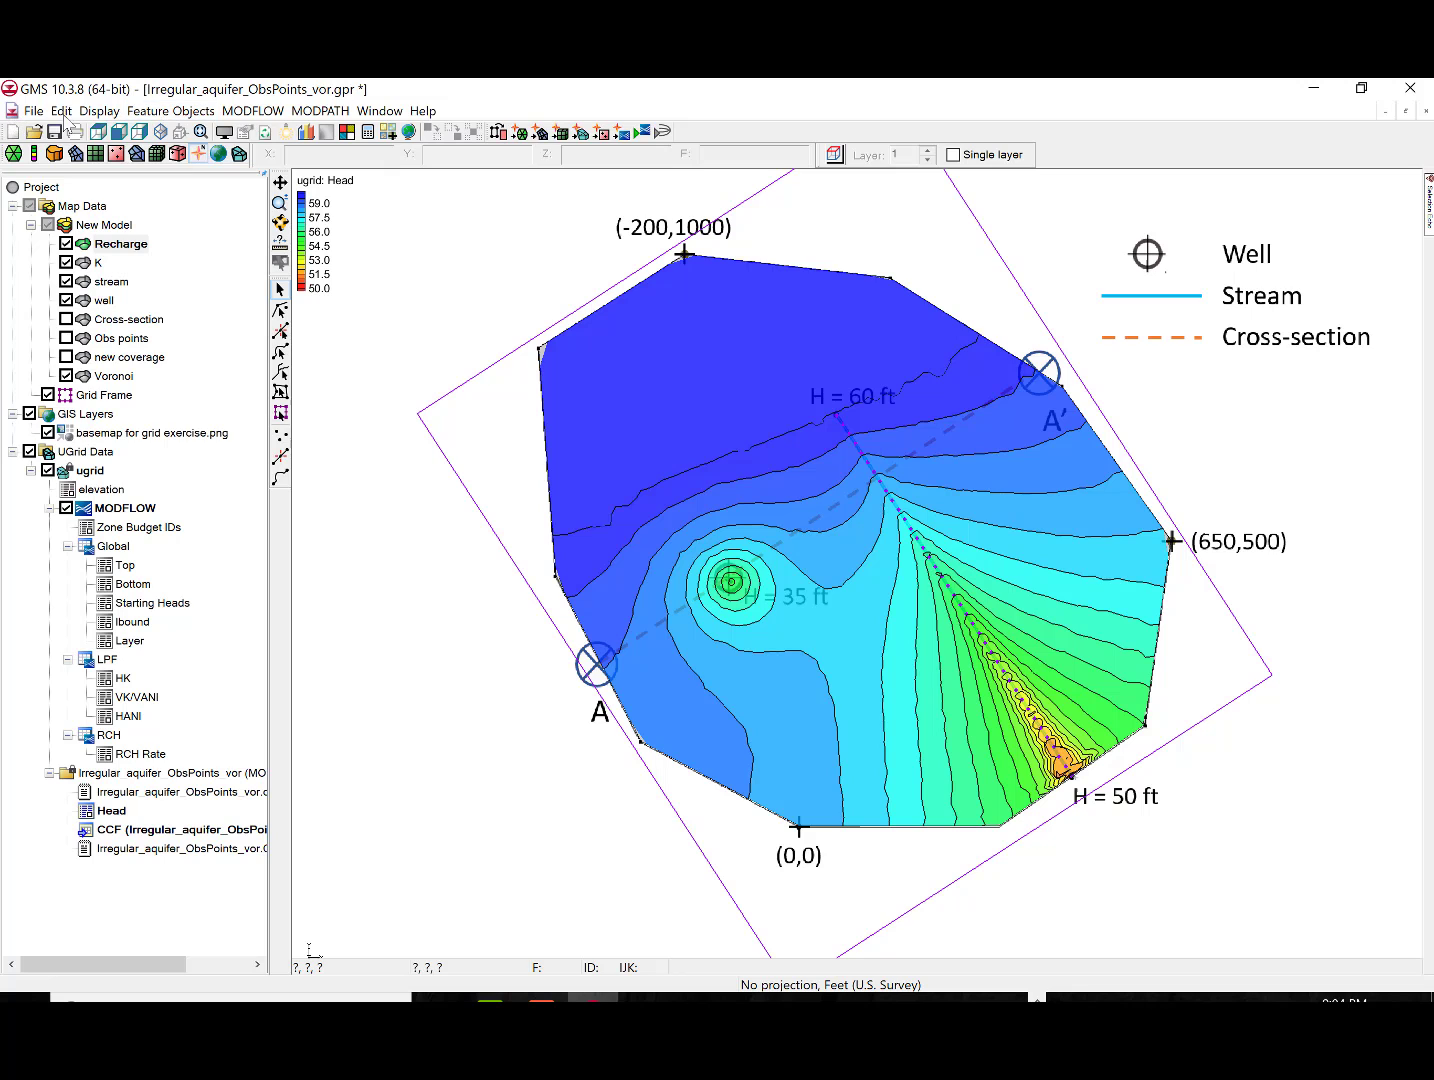
# Raise the maximum of the Head contour range so that the color legend runs up to 62
pyautogui.click(105, 114)
pyautogui.click(112, 133)
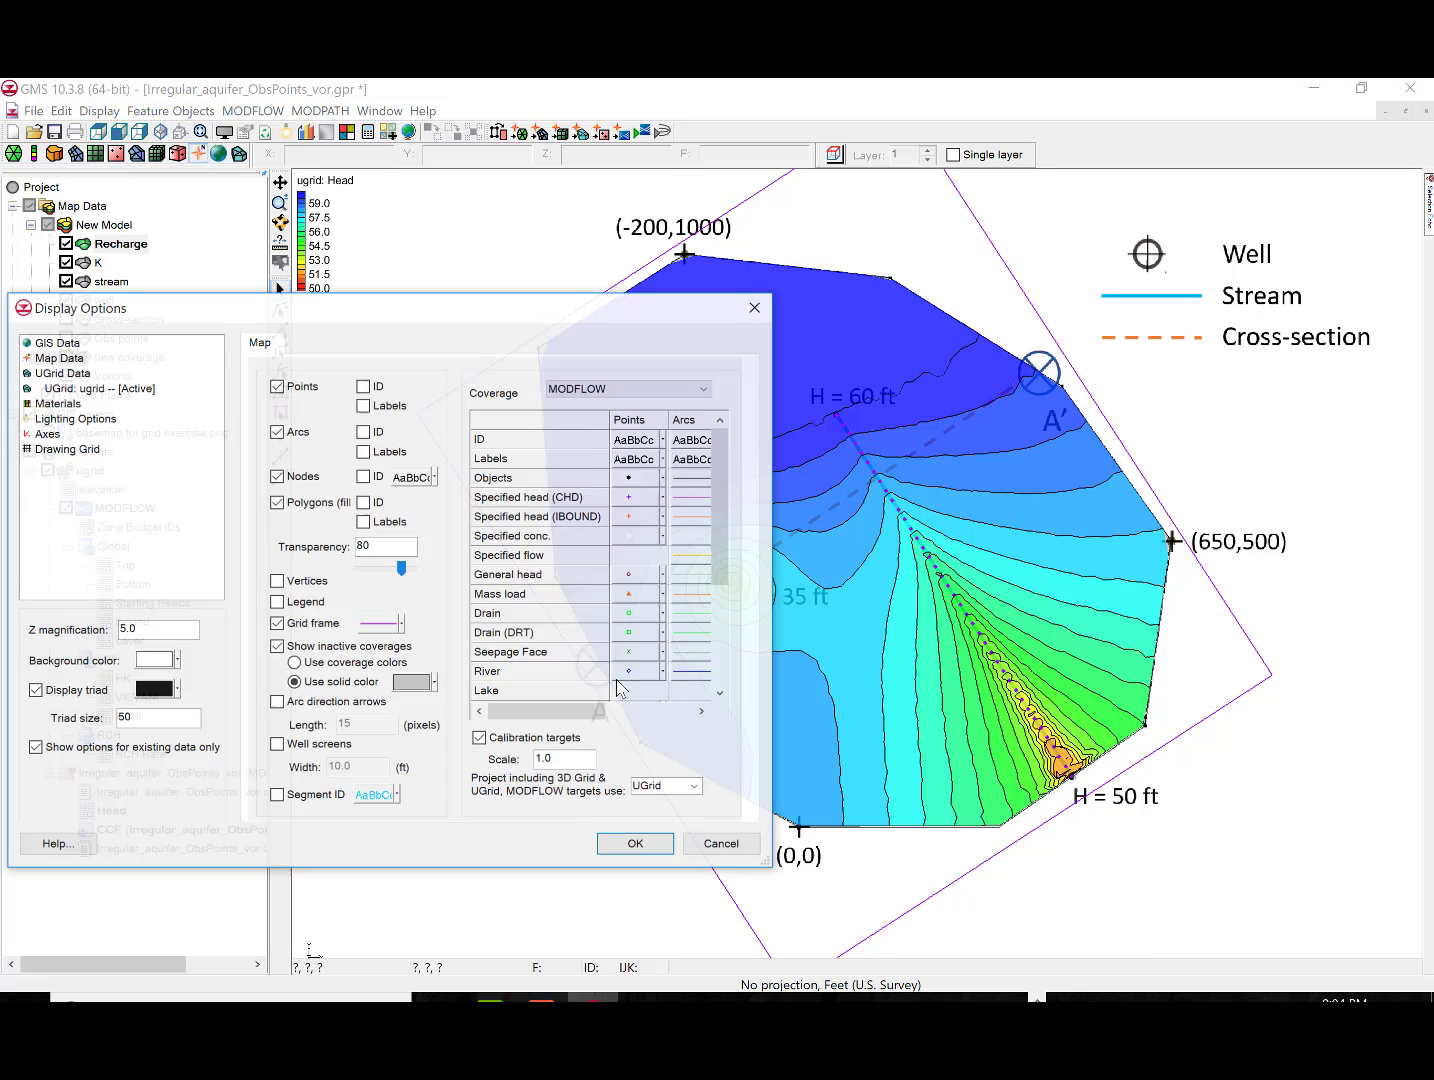
pyautogui.click(130, 388)
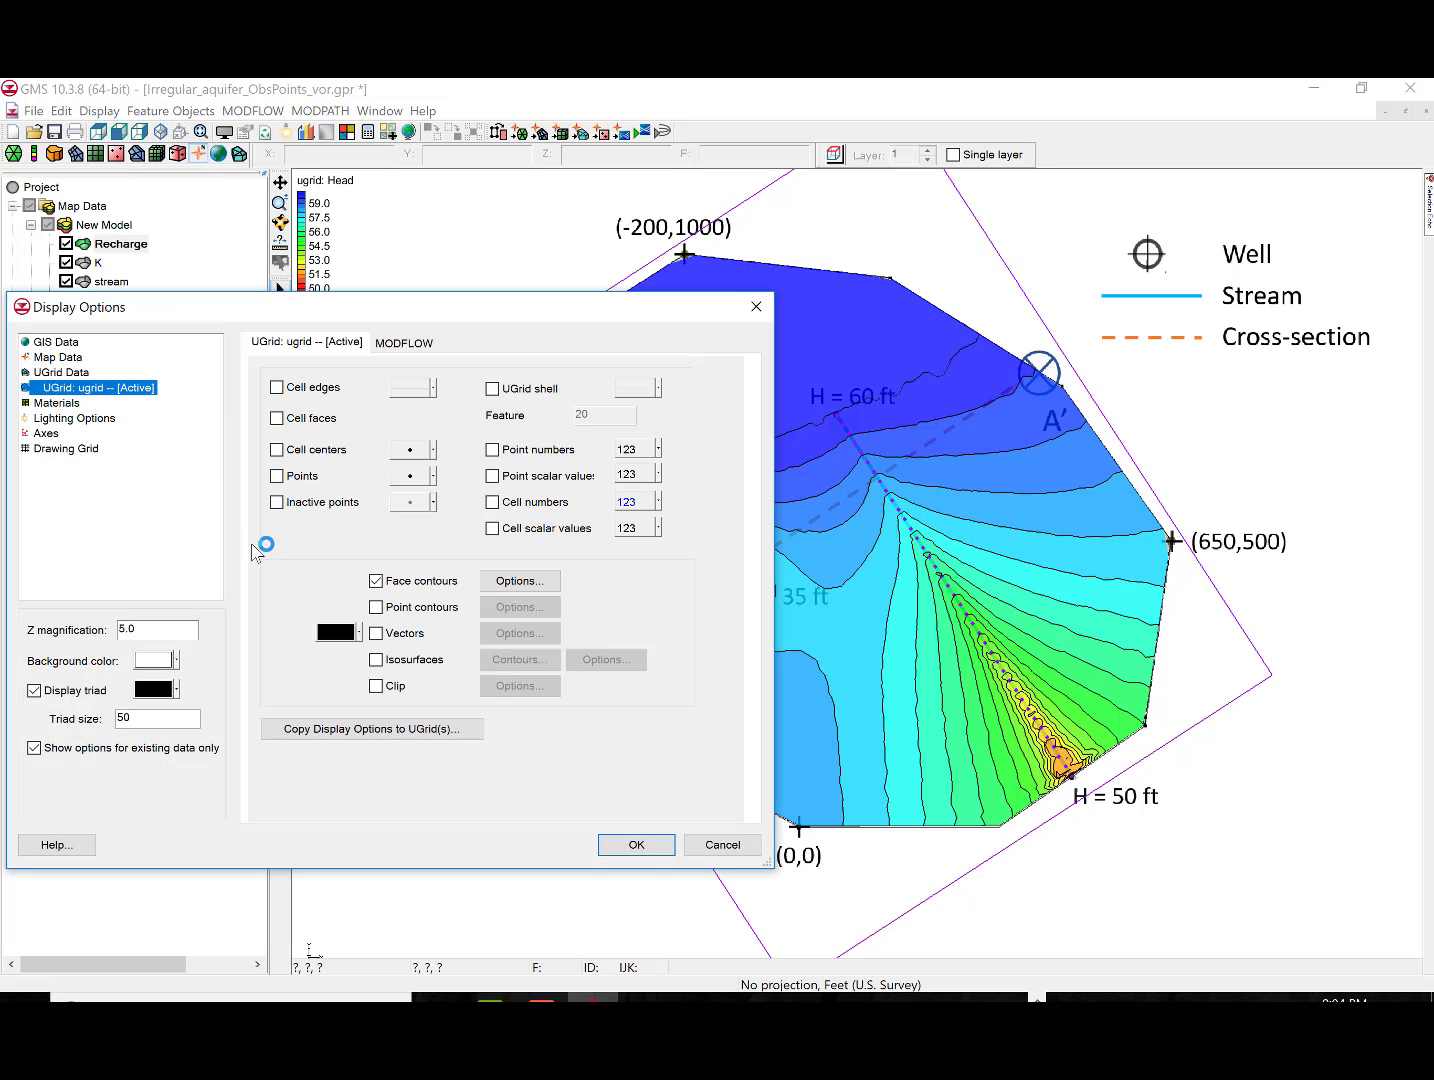
pyautogui.click(520, 581)
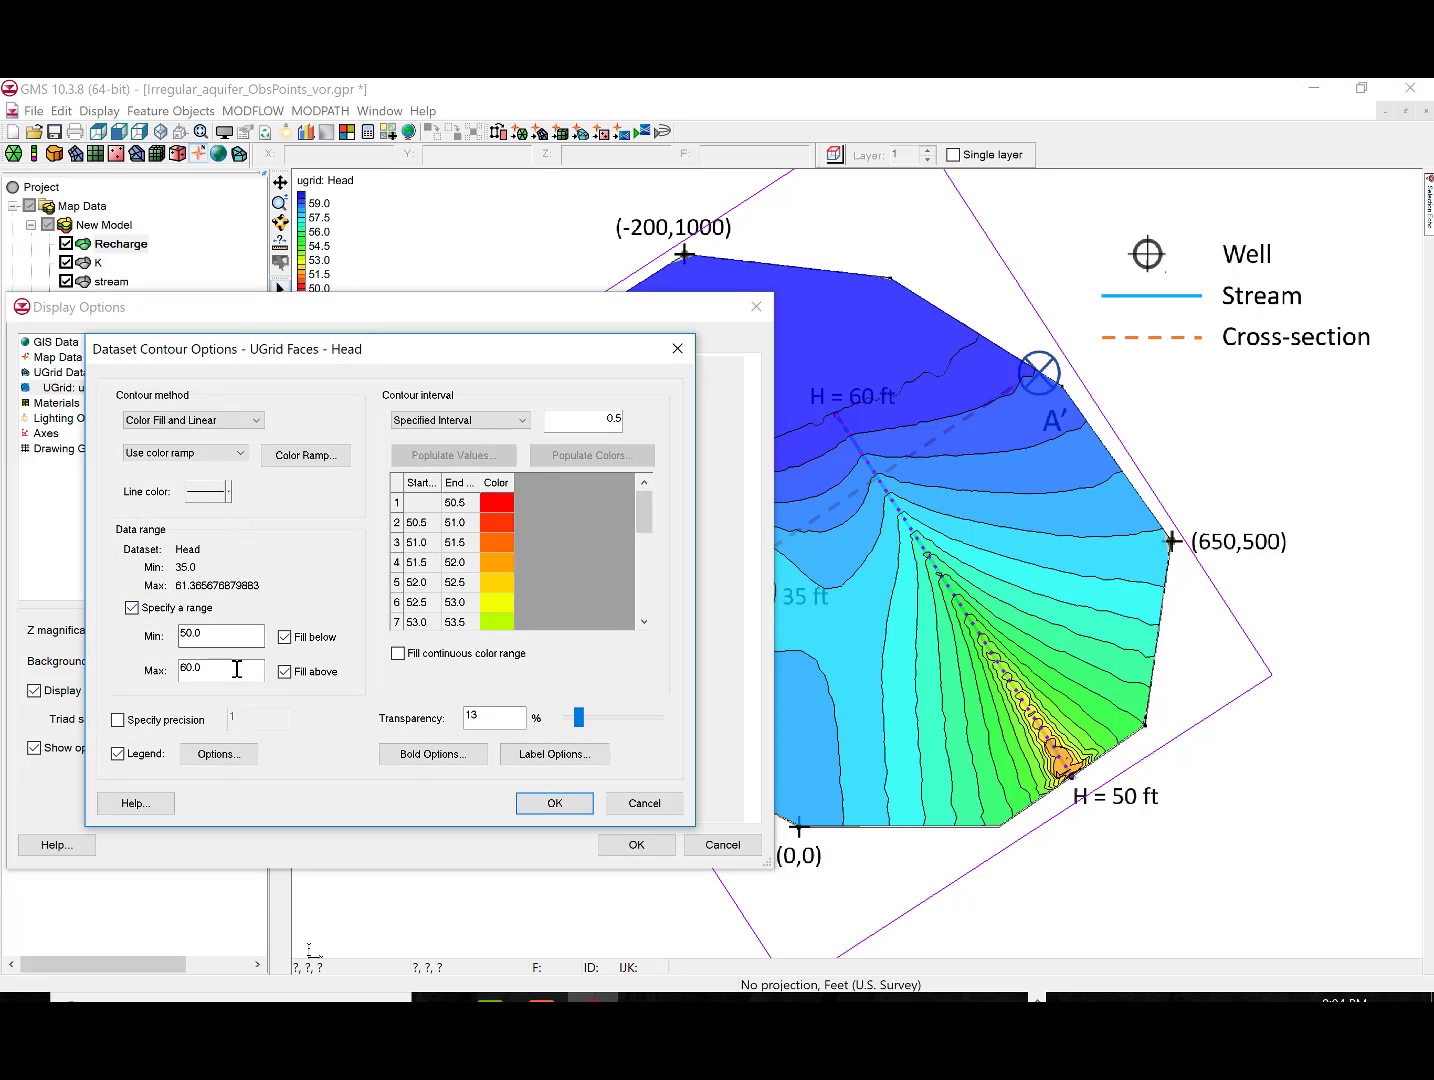
pyautogui.click(244, 671)
pyautogui.click(554, 803)
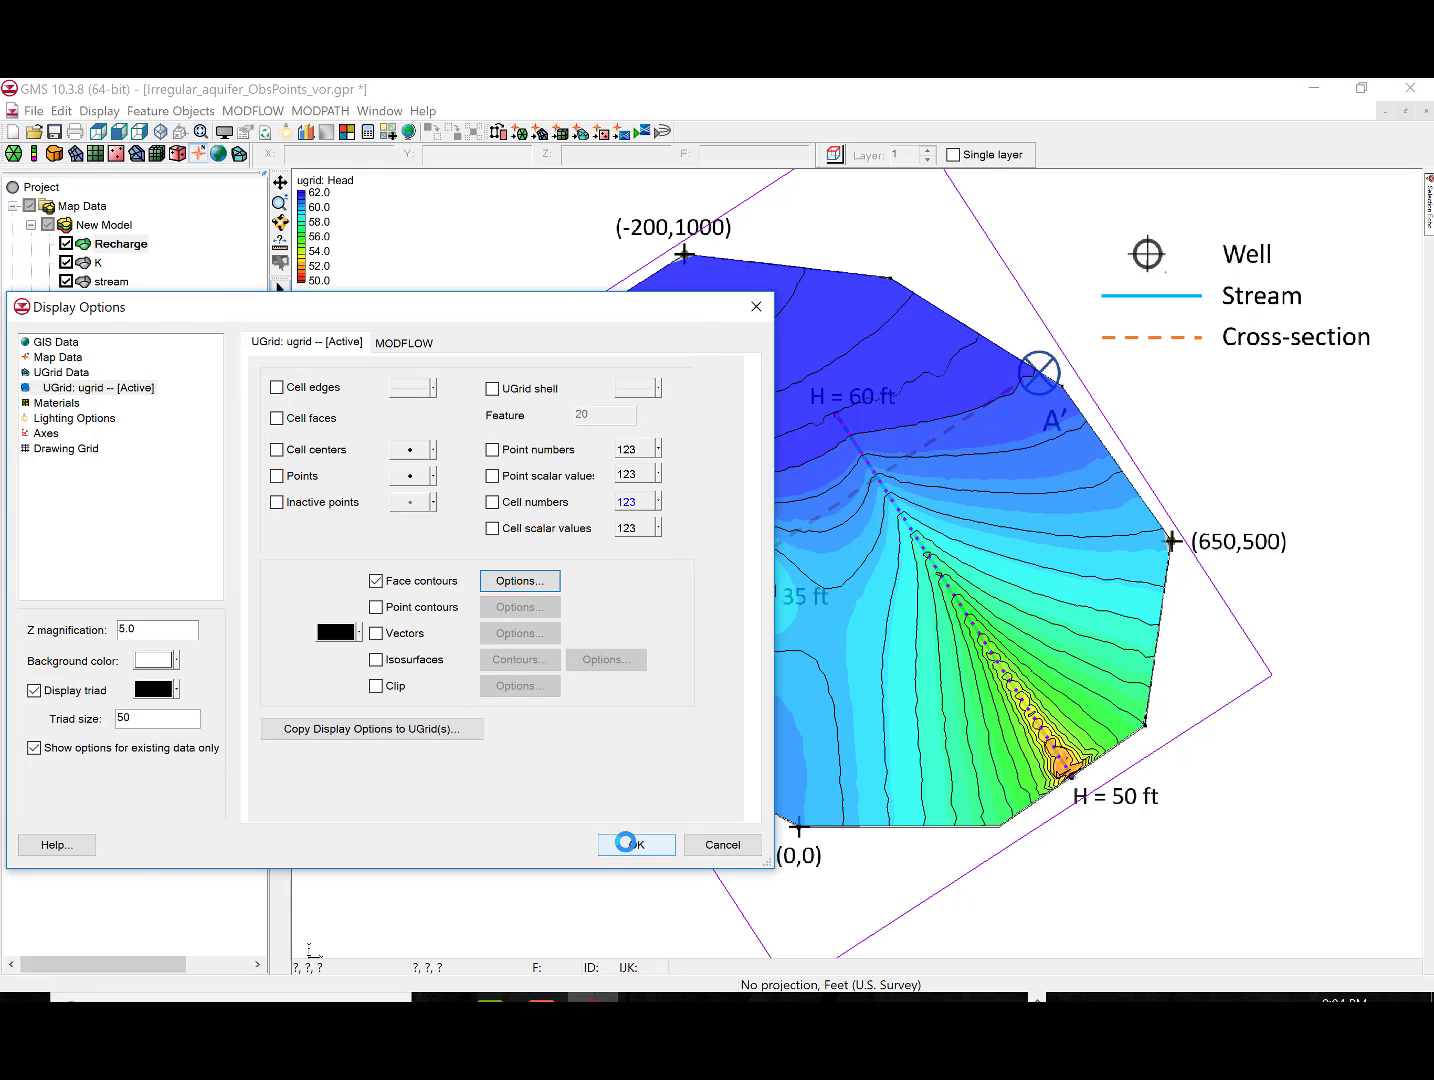
pyautogui.click(636, 844)
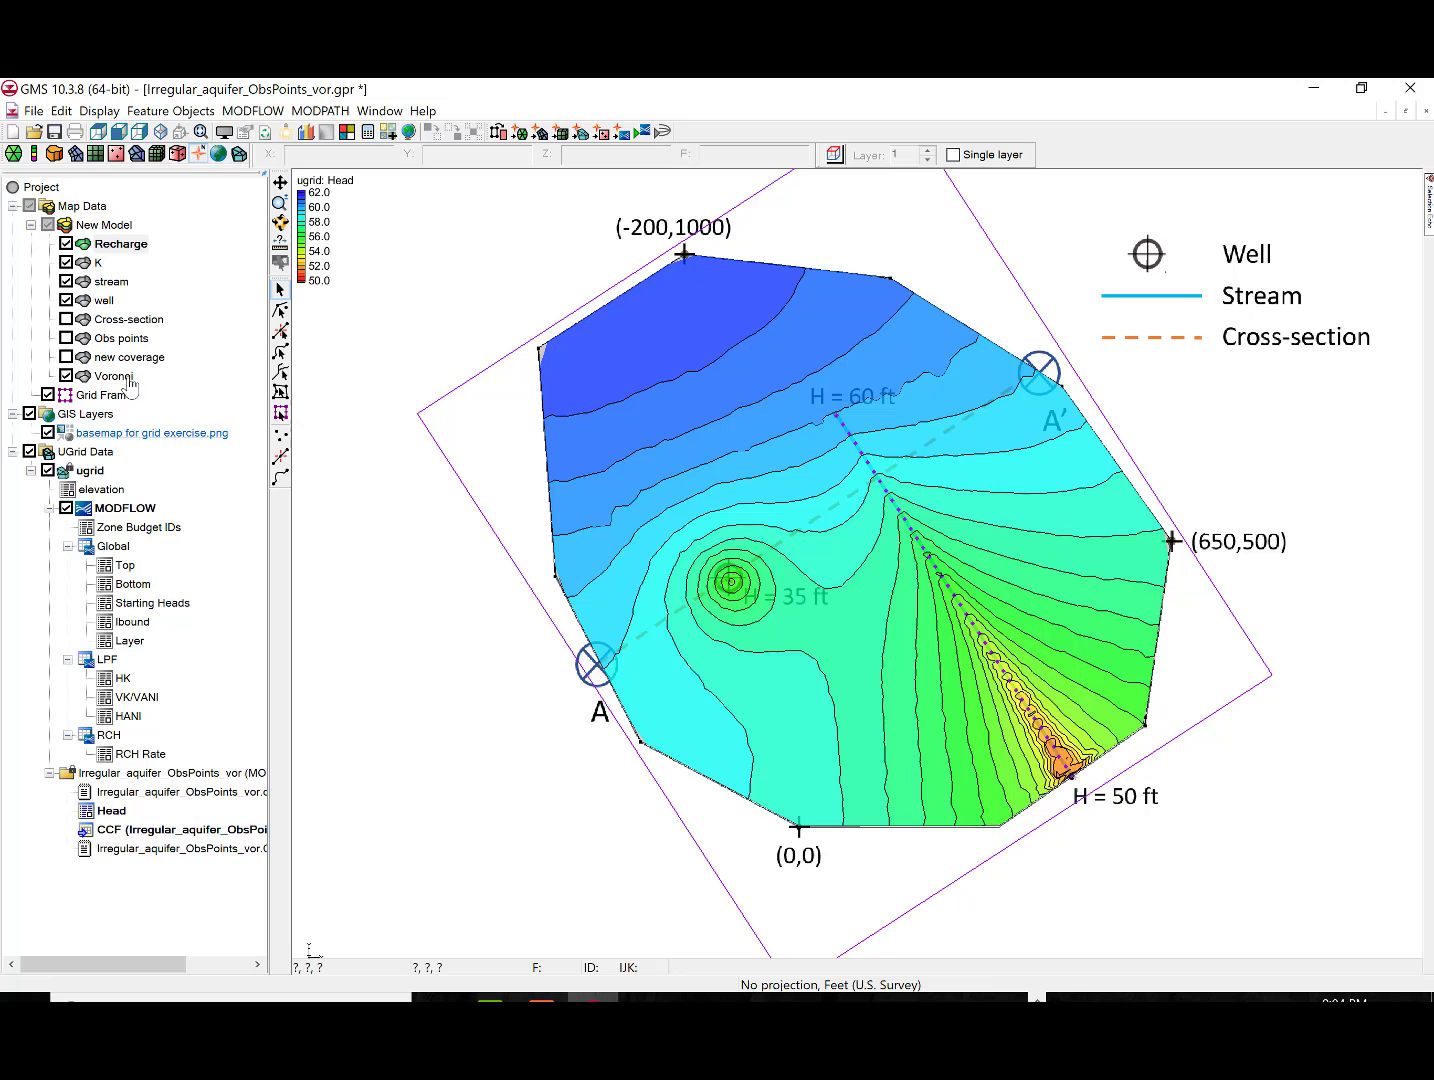
# Set the recharge rate of the Recharge coverage's polygon to 3.0e-008 ft/s in its attribute table
pyautogui.rightClick(117, 245)
pyautogui.click(150, 331)
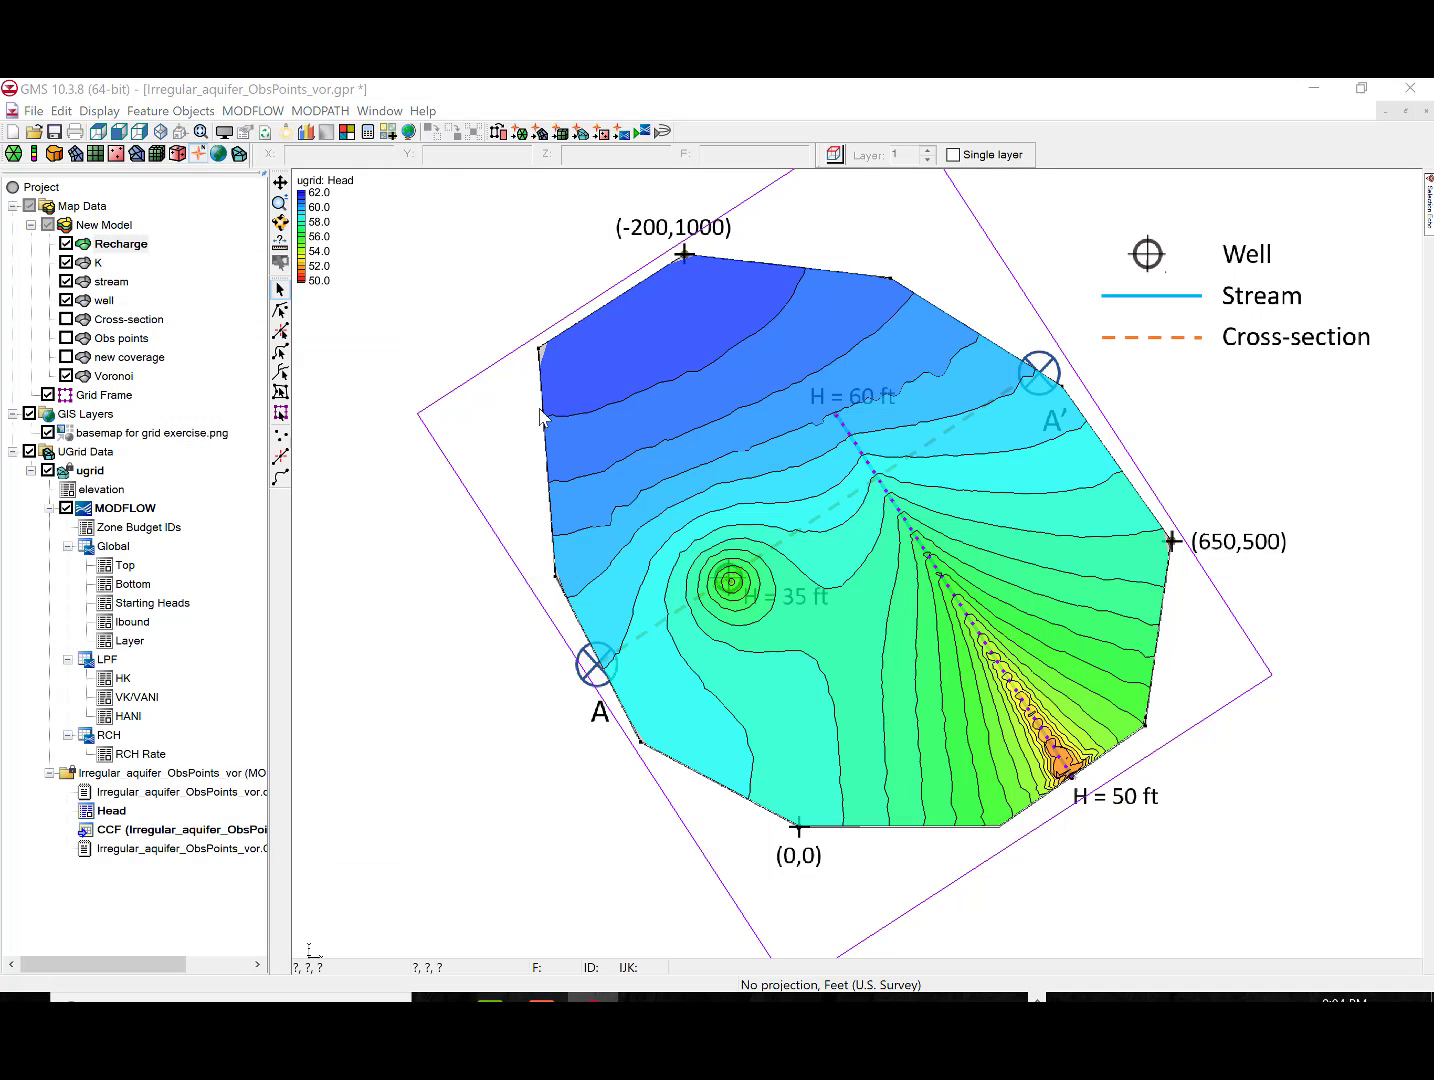
pyautogui.click(300, 466)
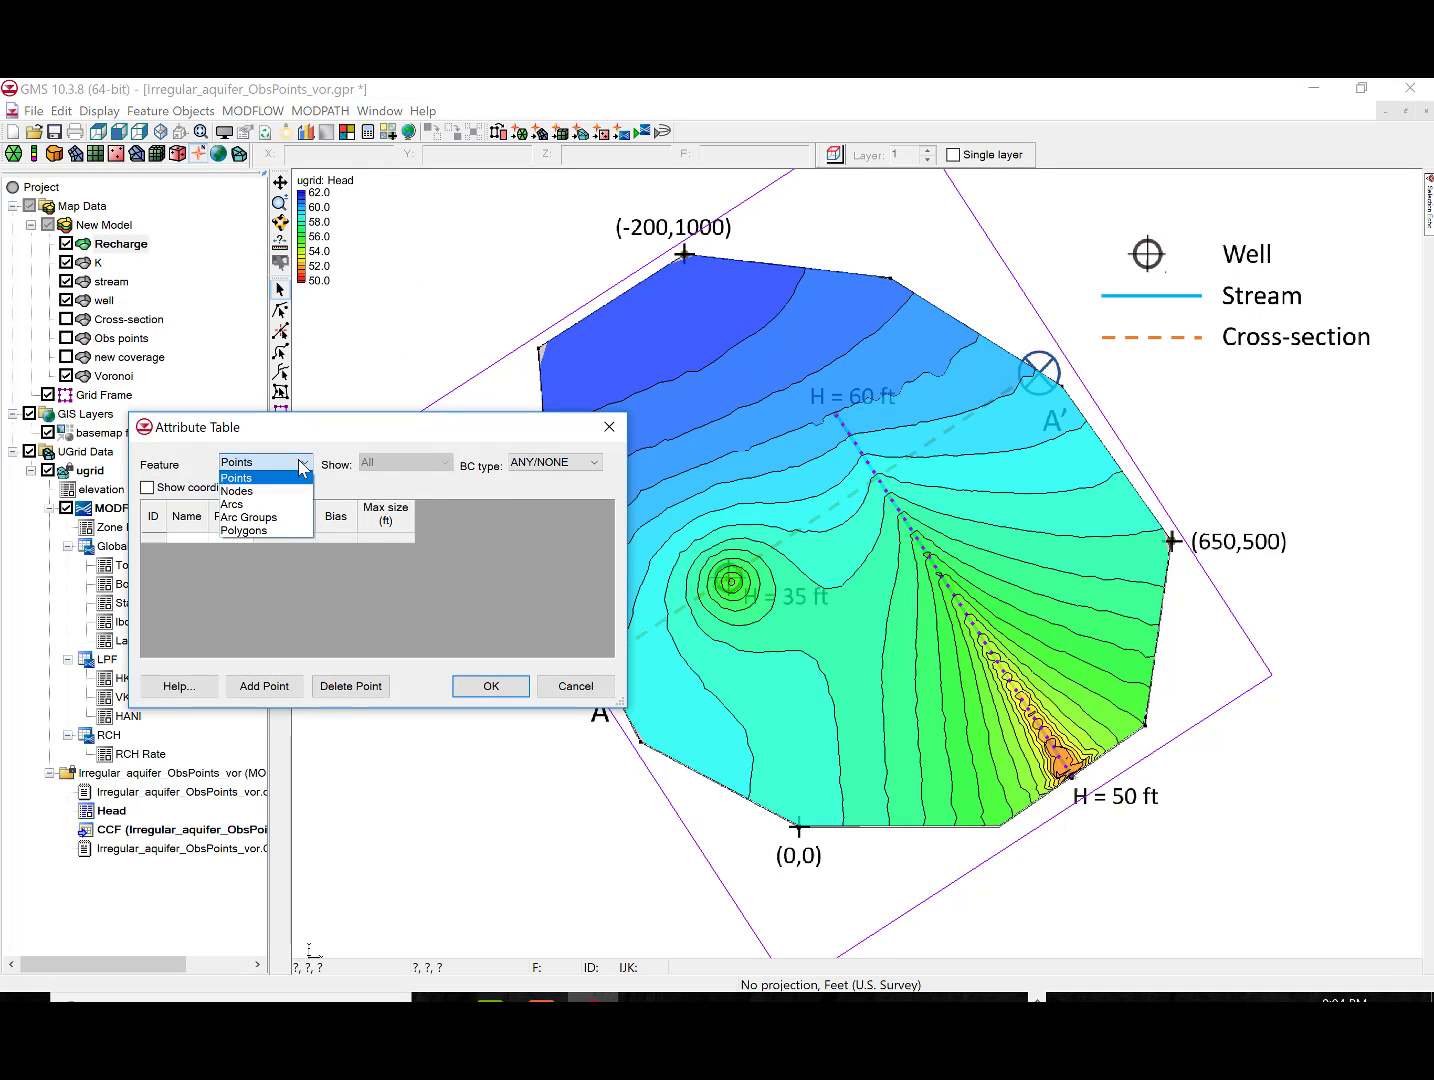
pyautogui.click(288, 537)
pyautogui.click(327, 548)
pyautogui.click(358, 536)
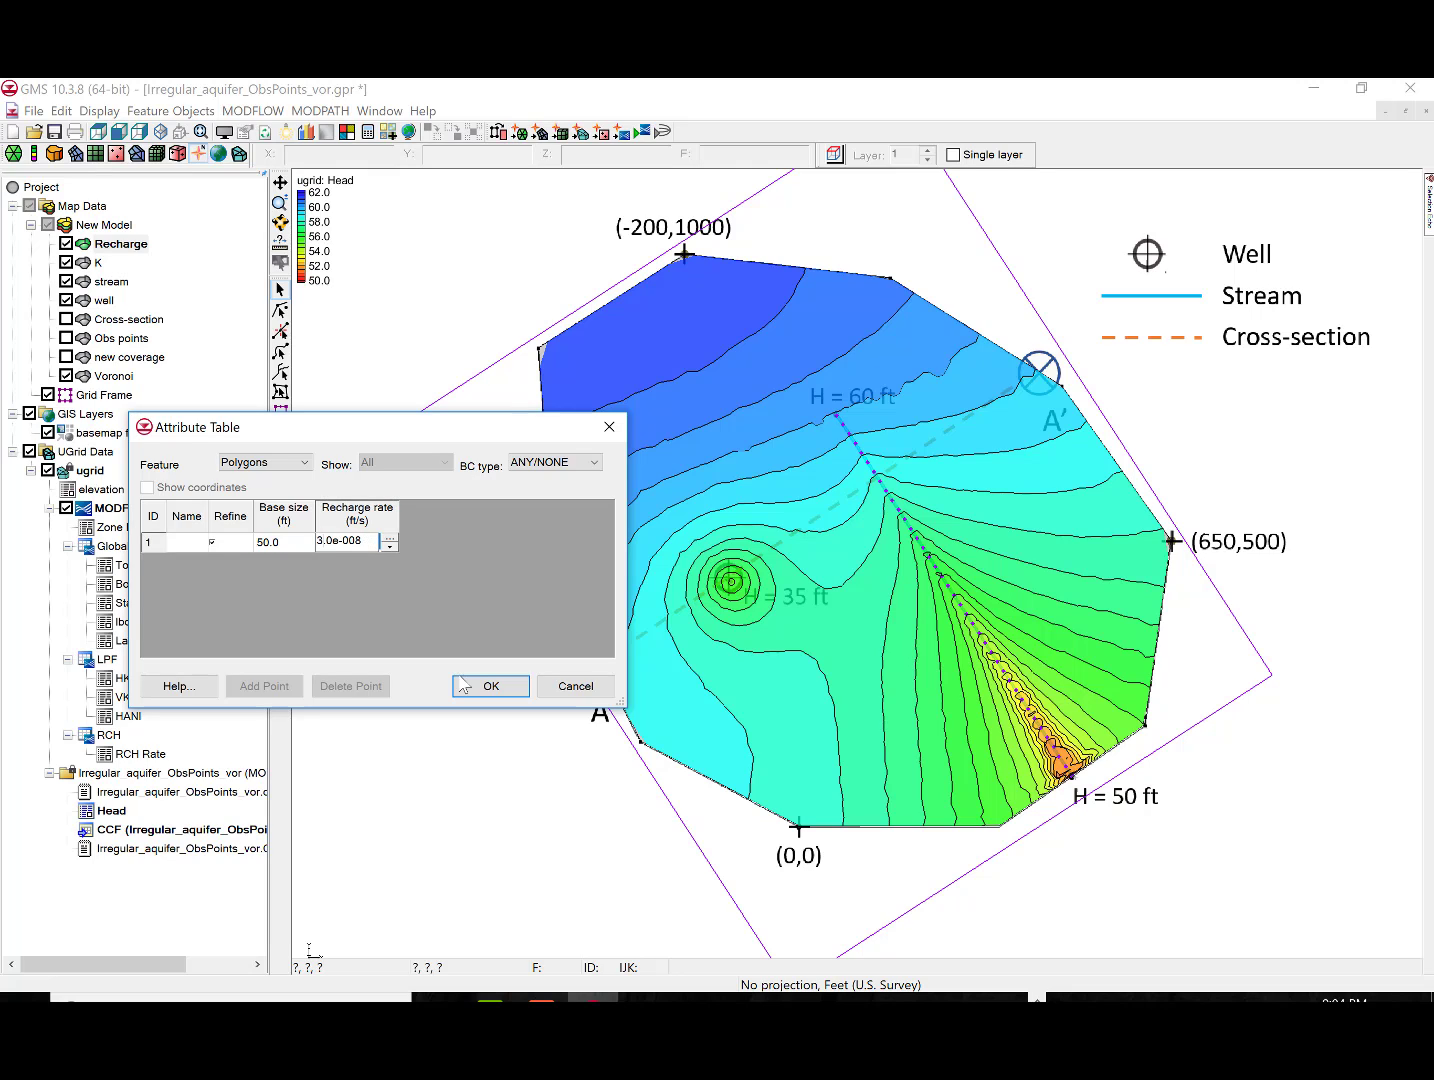
pyautogui.click(489, 685)
# Map all applicable coverages to the MODFLOW model and rerun it with the raised recharge, reading the solution on exit
pyautogui.click(621, 131)
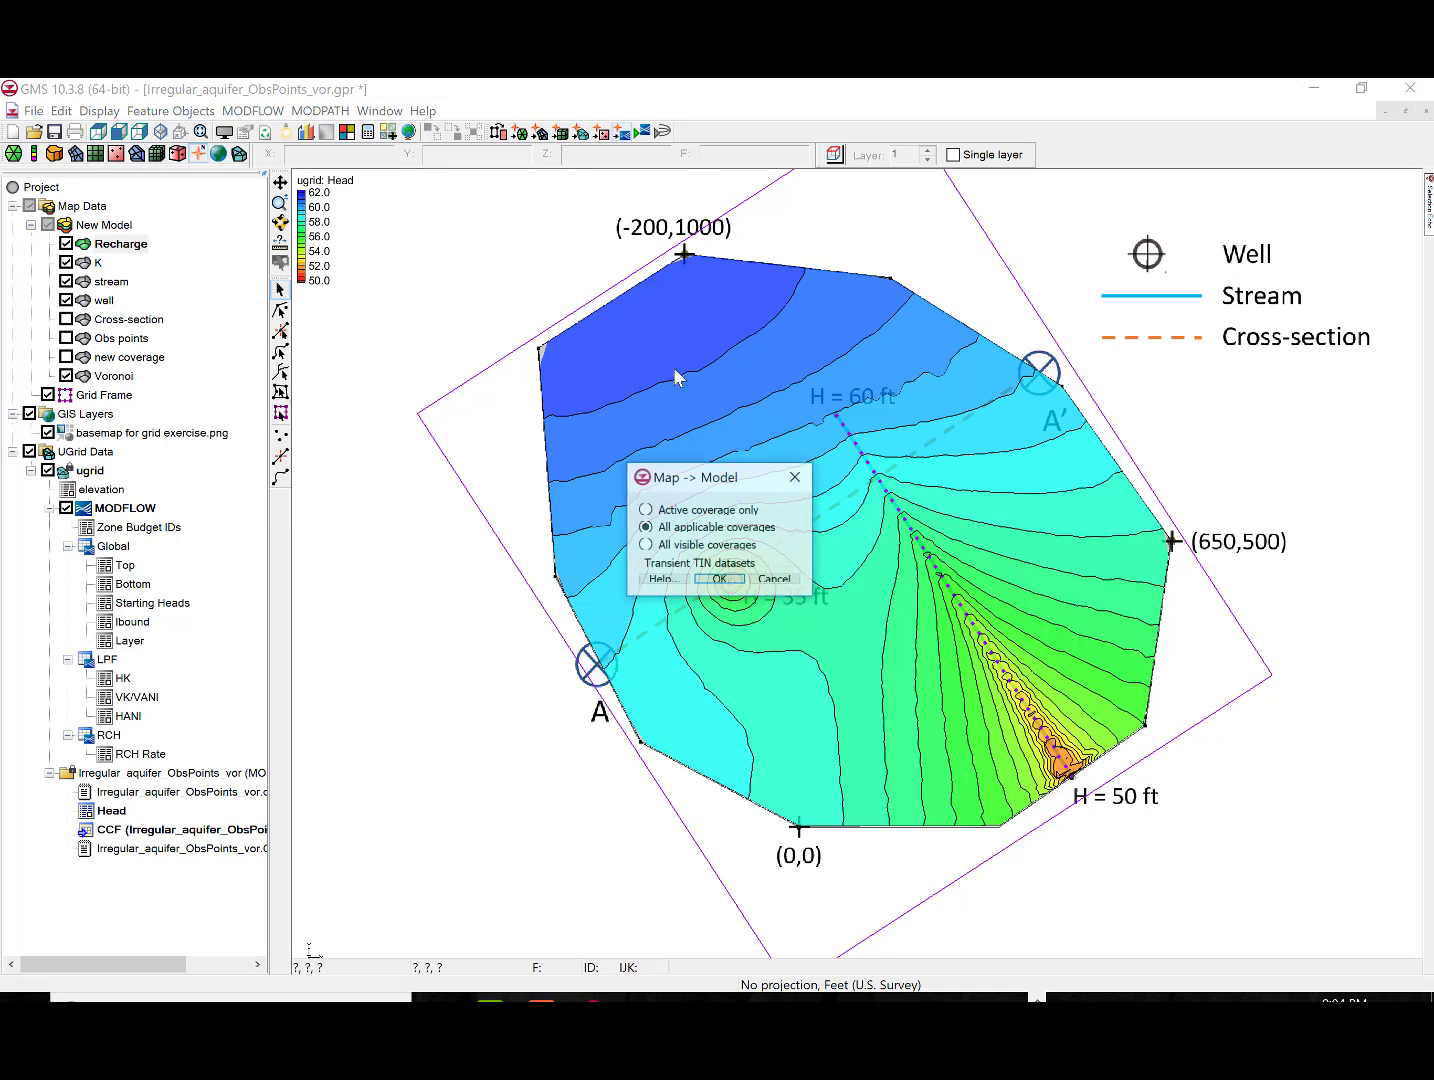
pyautogui.press('Return')
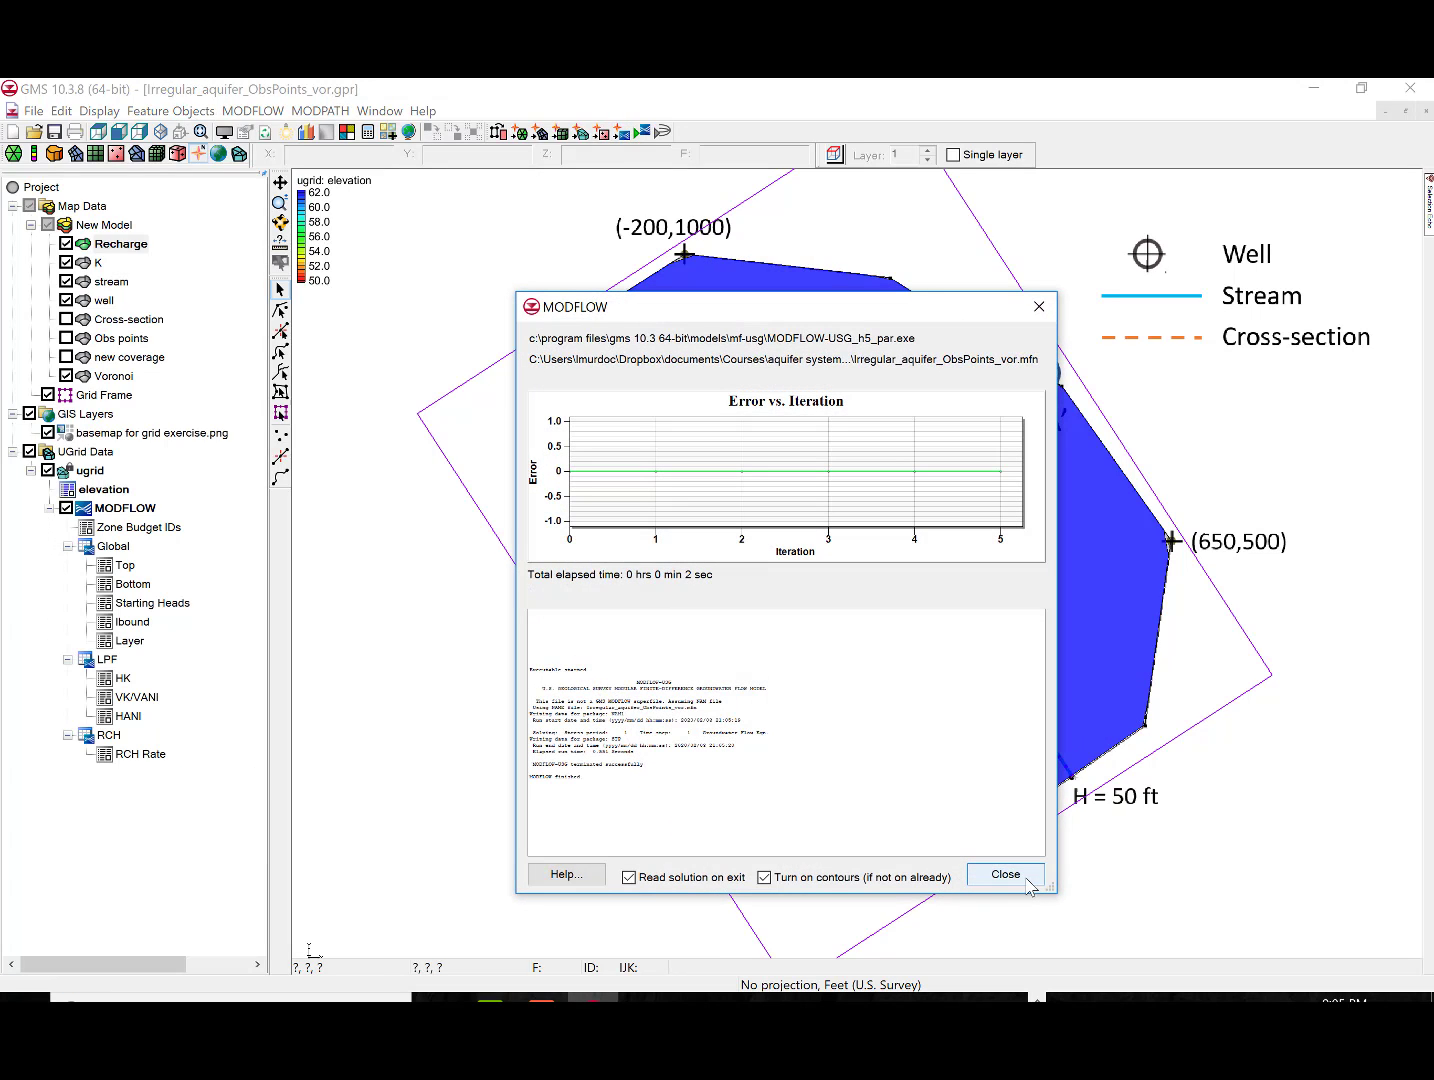
pyautogui.click(1006, 875)
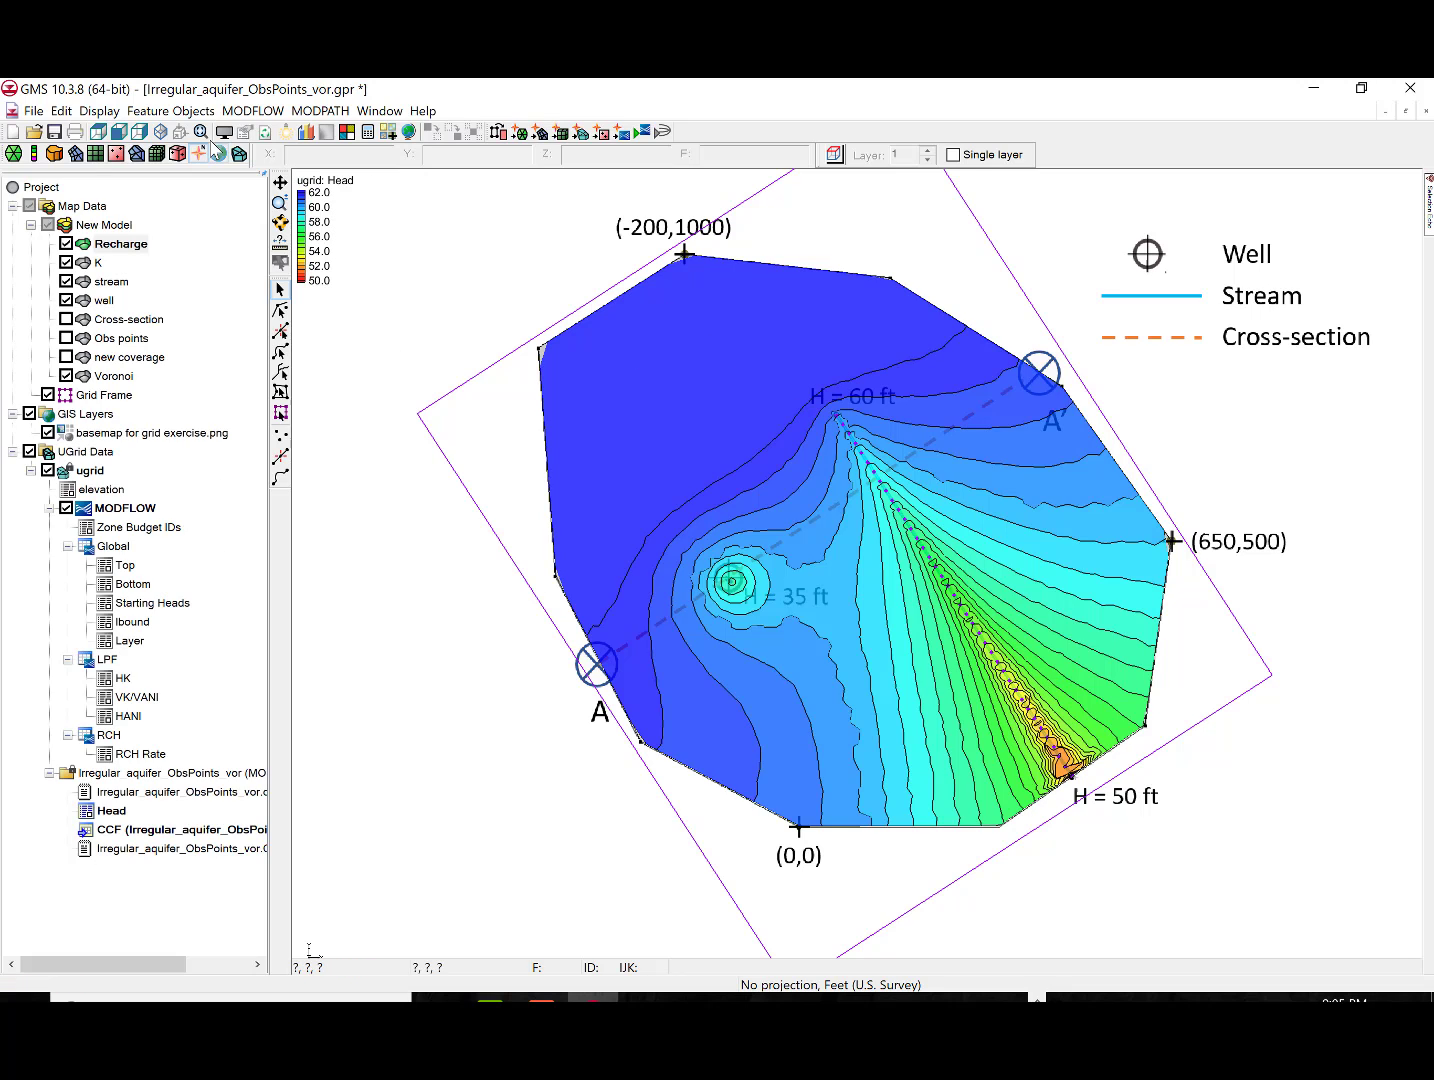
# Raise the maximum of the Head face contour range so that the color legend extends above 62.5
pyautogui.click(99, 111)
pyautogui.click(105, 132)
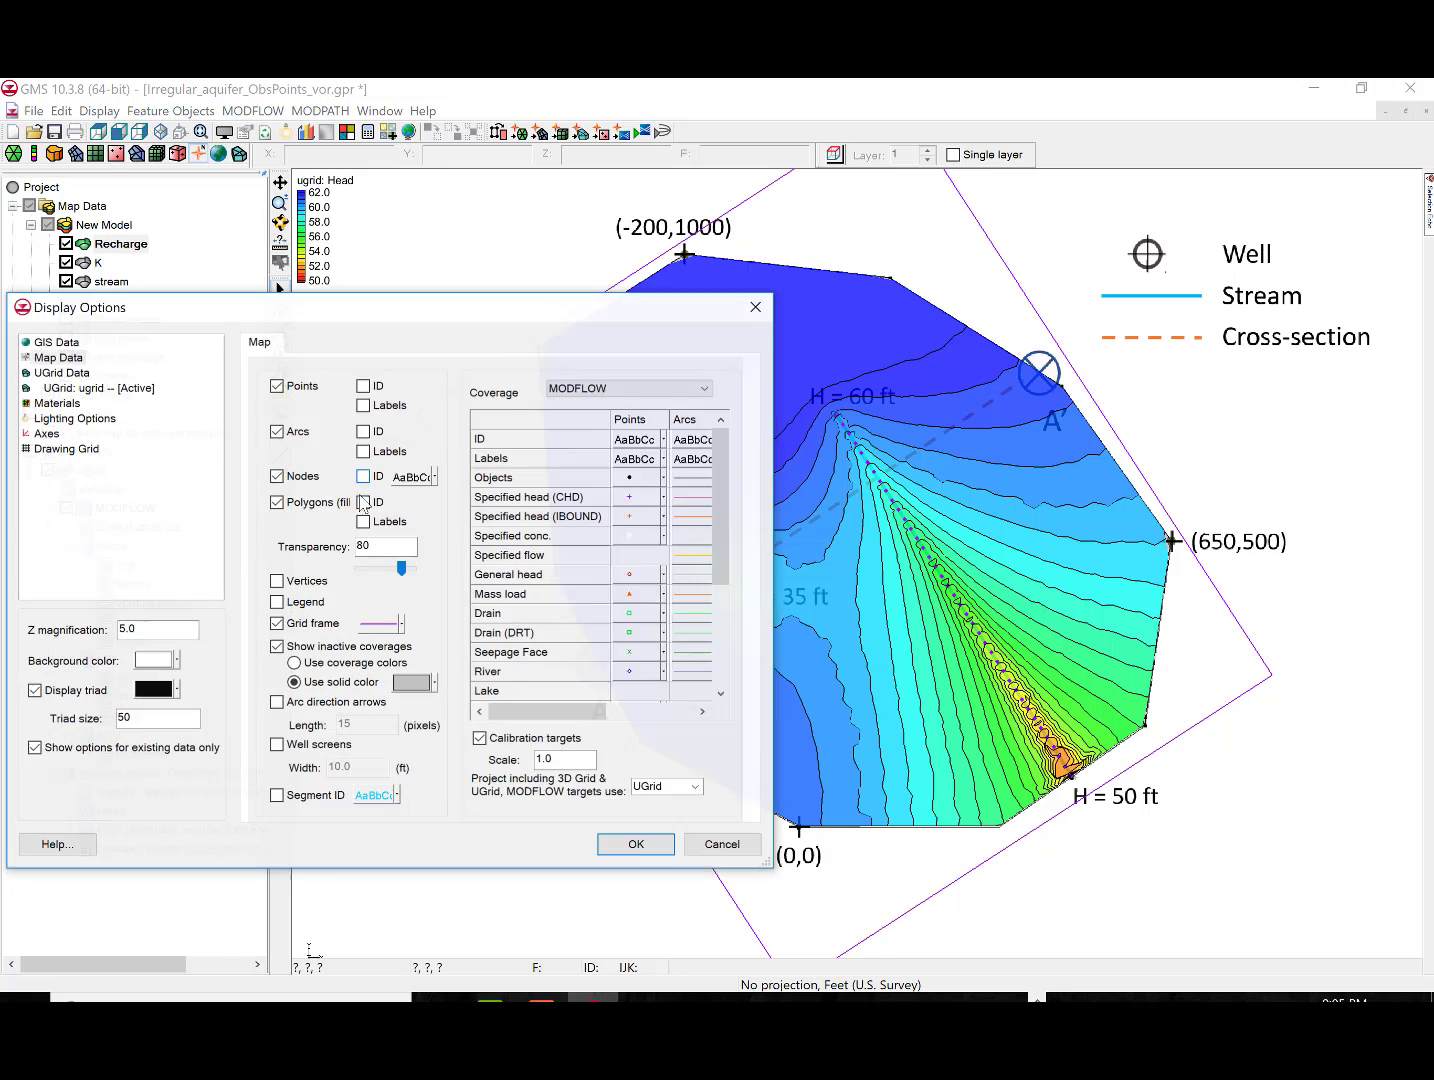
pyautogui.click(97, 390)
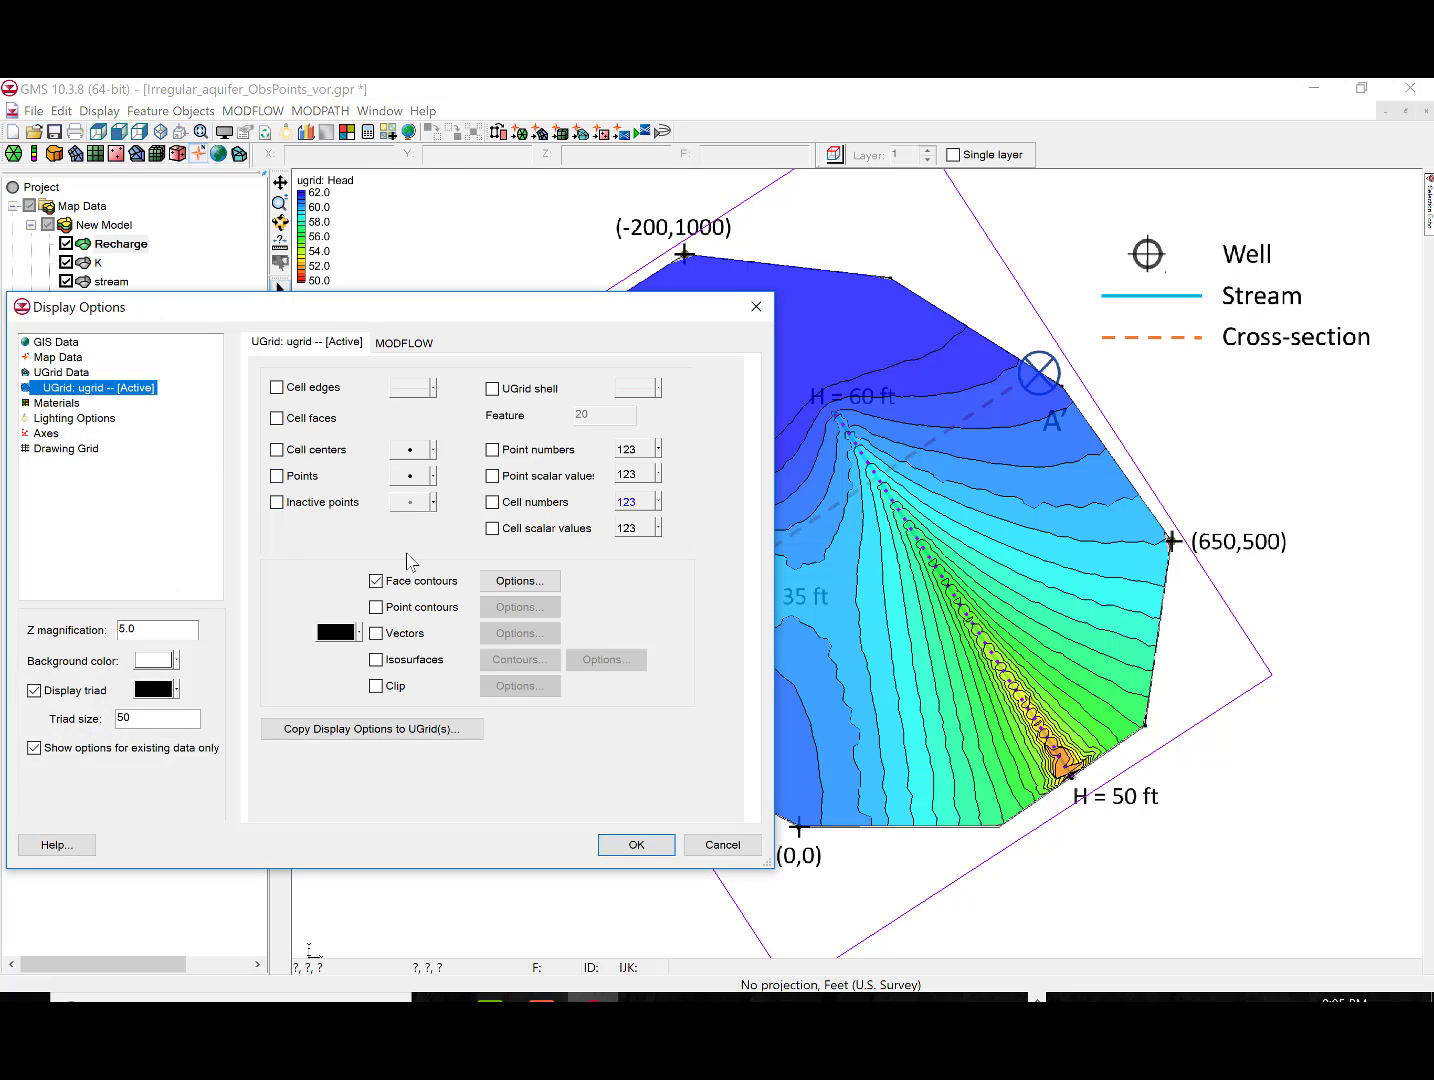
pyautogui.click(525, 581)
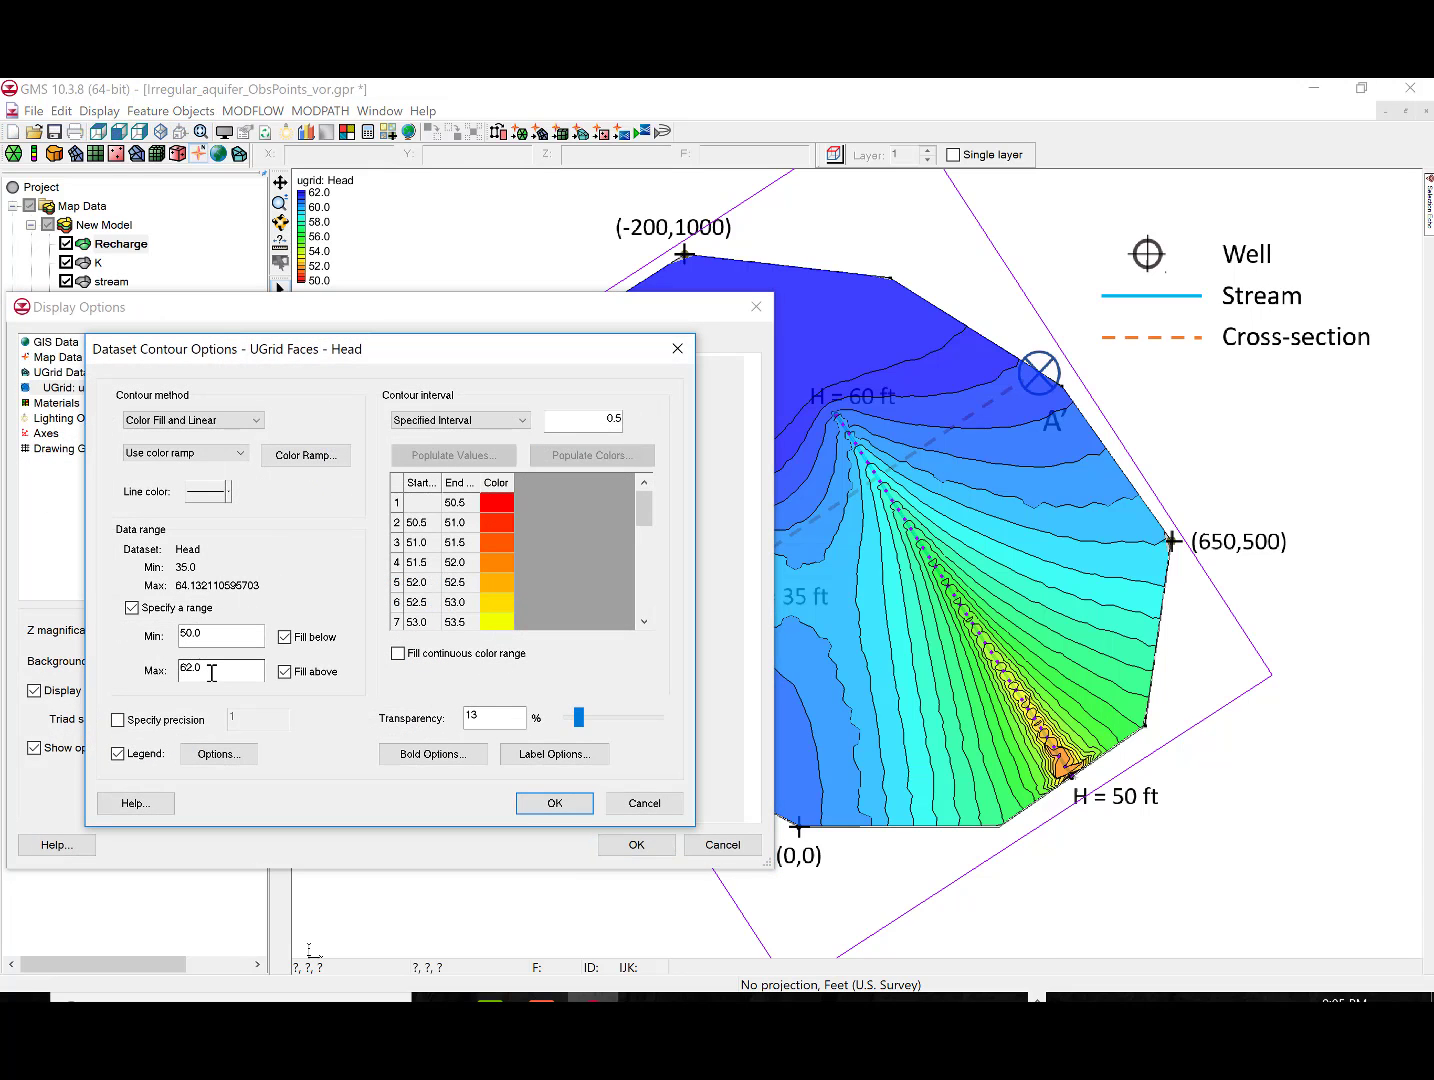
pyautogui.moveTo(210, 670); pyautogui.dragTo(164, 672)
pyautogui.click(554, 803)
pyautogui.click(636, 845)
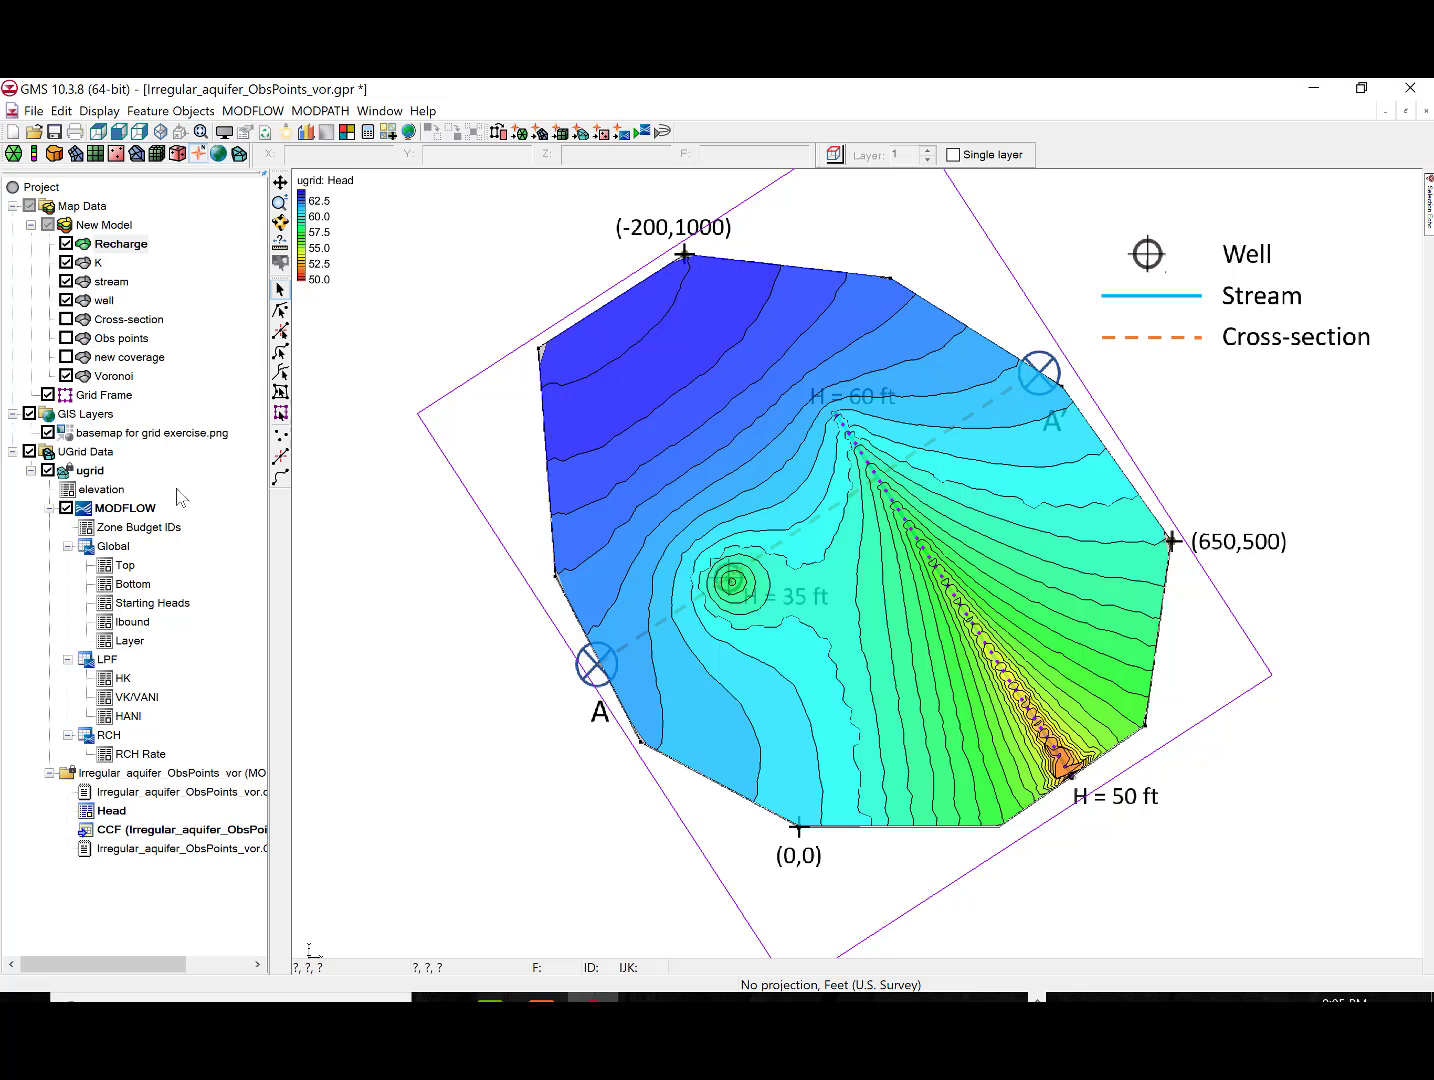
# Lower the recharge rate of the Recharge coverage's polygon in its attribute table
pyautogui.rightClick(129, 246)
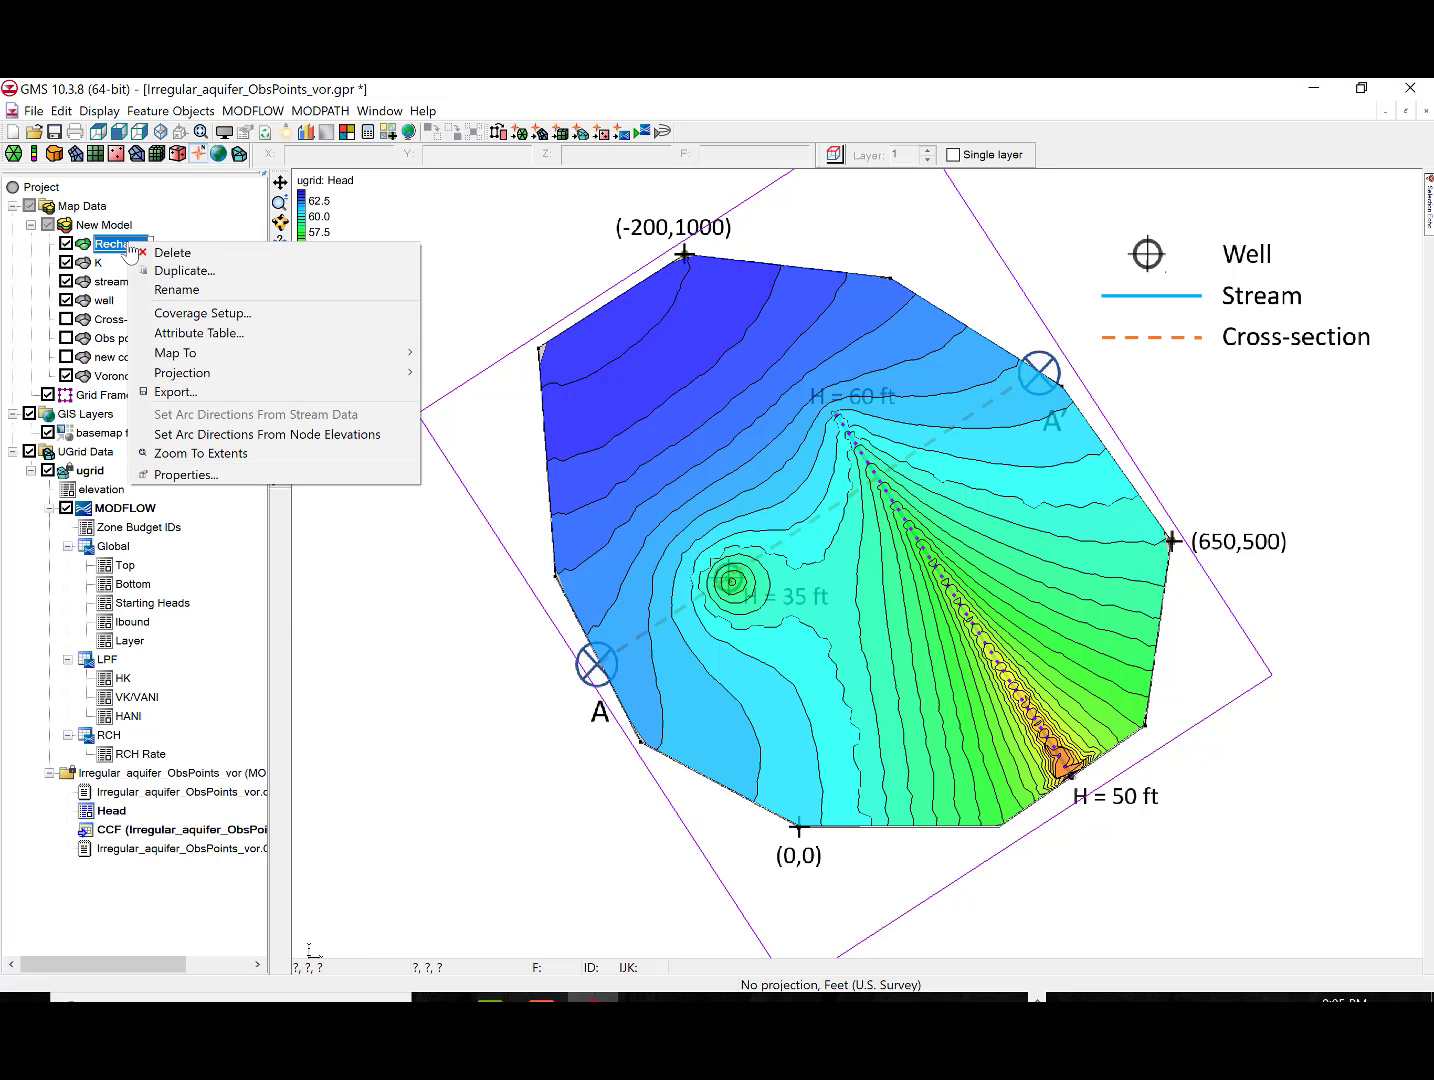
pyautogui.click(185, 333)
pyautogui.click(298, 464)
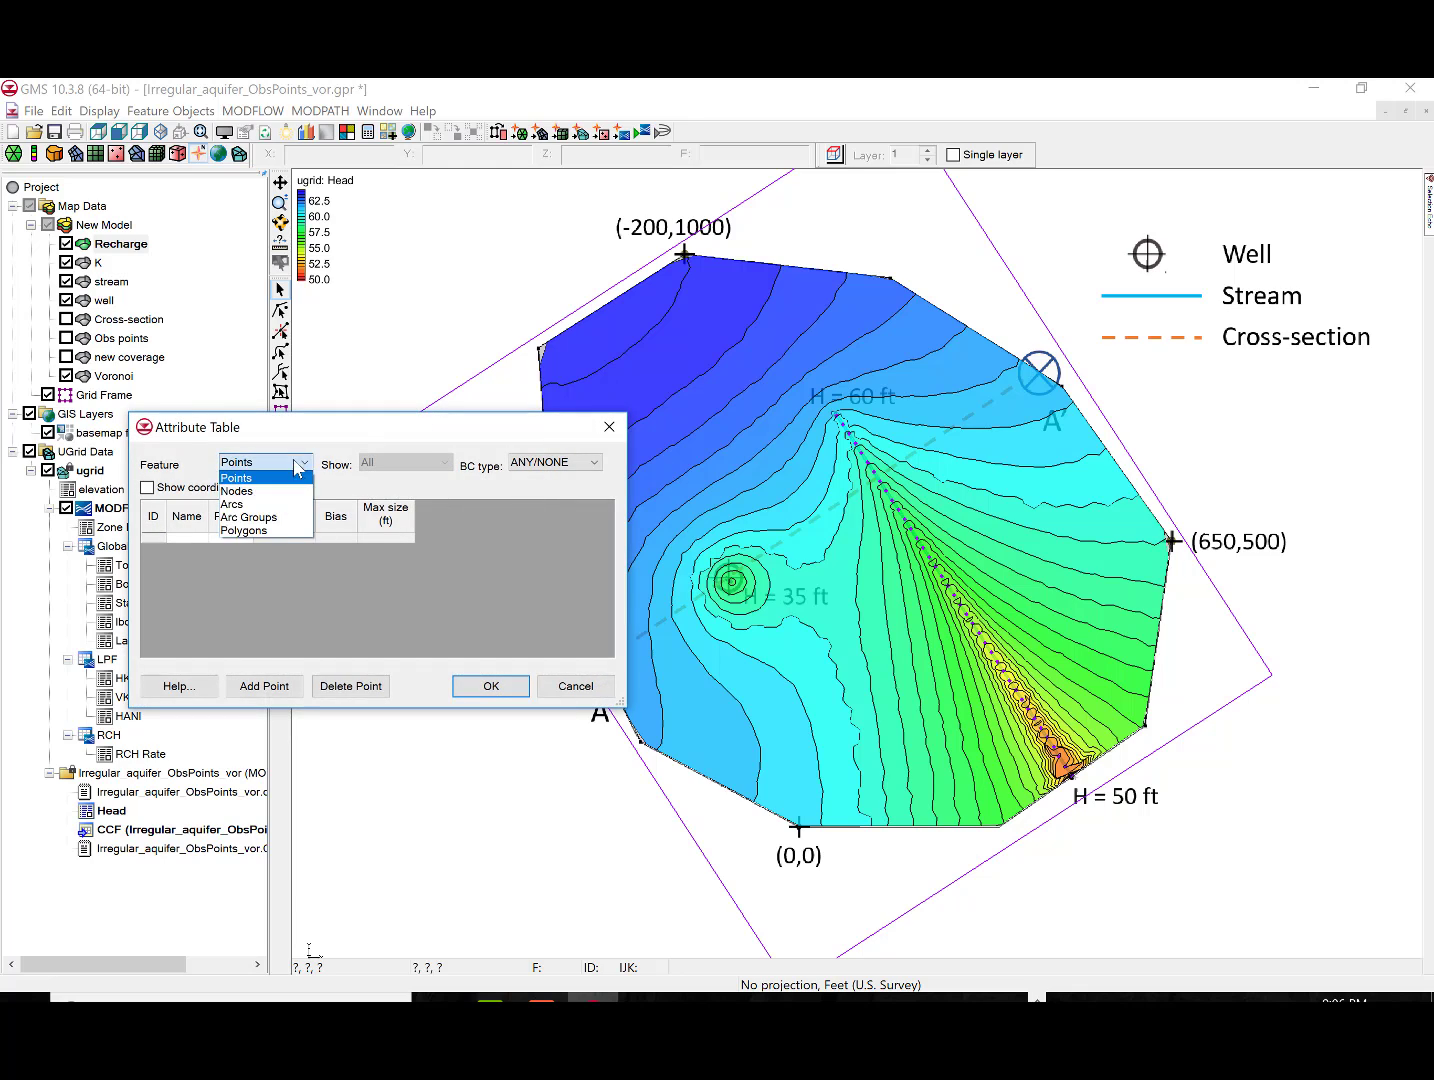
pyautogui.click(244, 530)
pyautogui.click(327, 545)
pyautogui.click(327, 545)
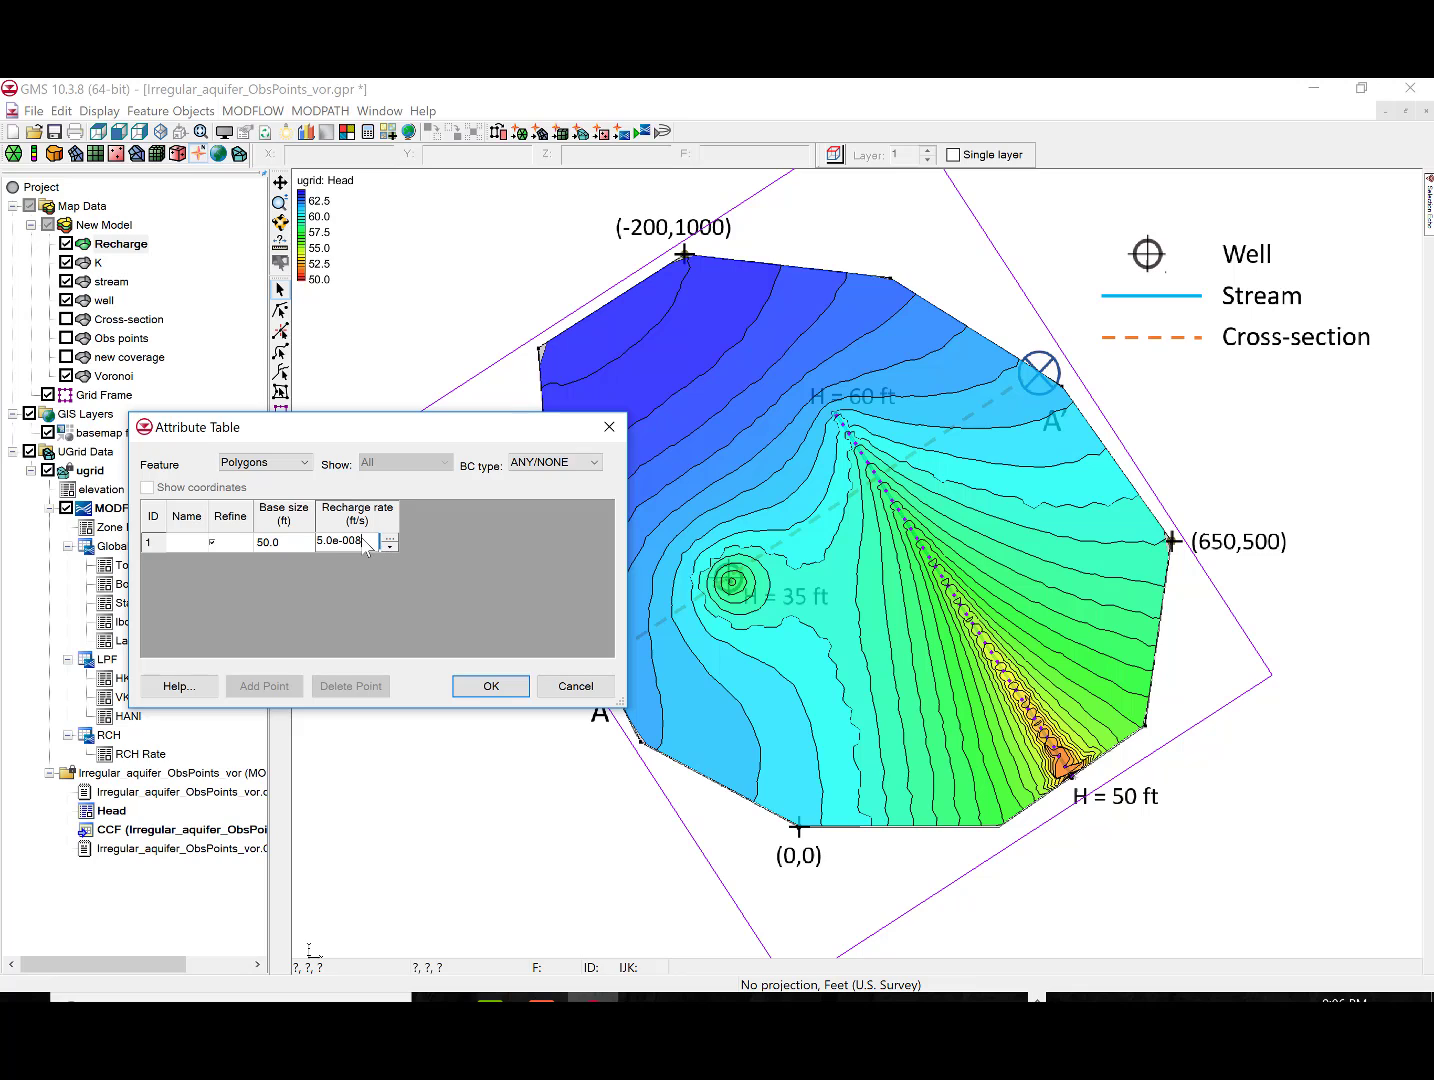
pyautogui.click(491, 686)
# Map all applicable coverages to the MODFLOW model, then save and rerun it with the lowered recharge, reading in the new solution
pyautogui.click(621, 131)
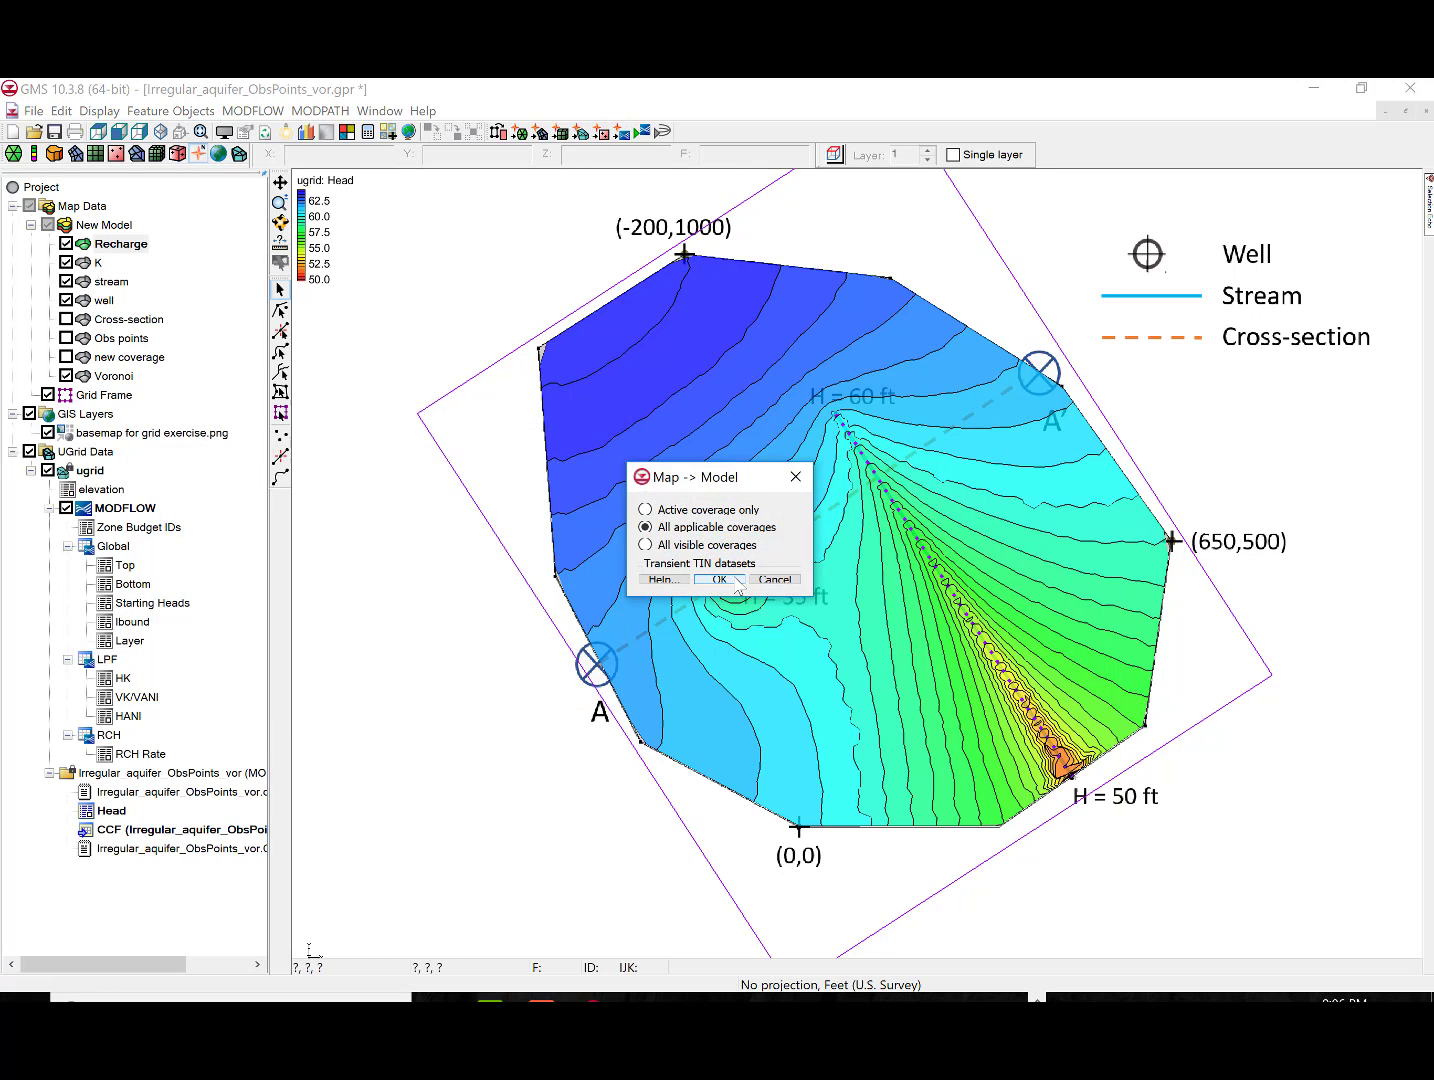
pyautogui.press('Return')
pyautogui.click(657, 133)
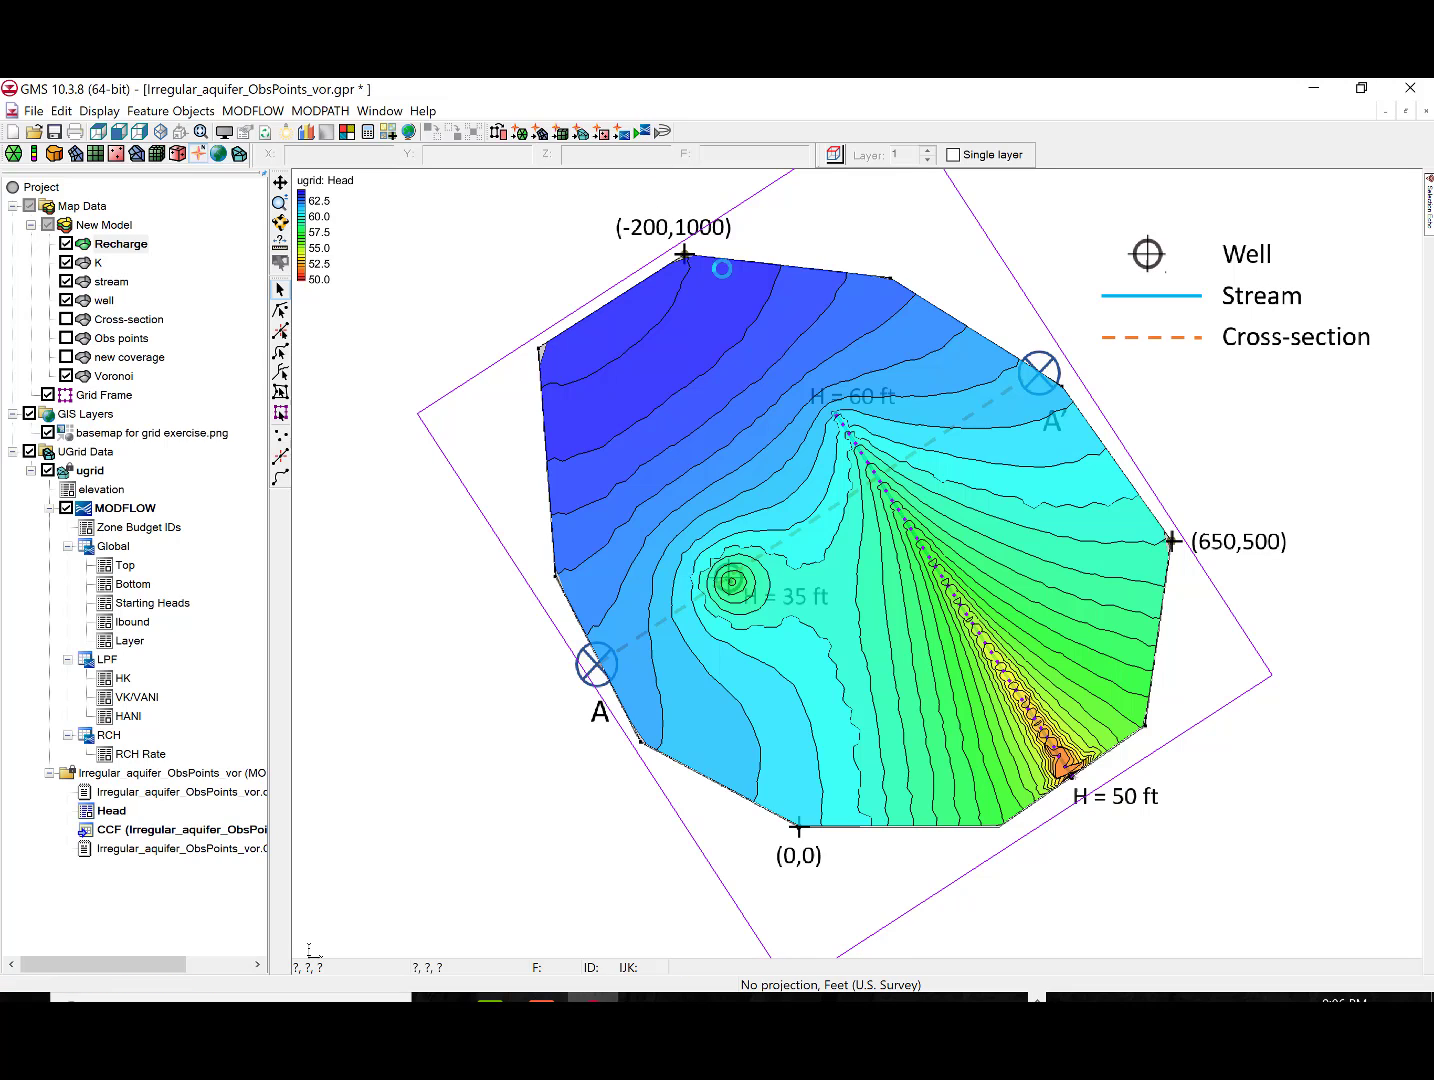
pyautogui.click(712, 594)
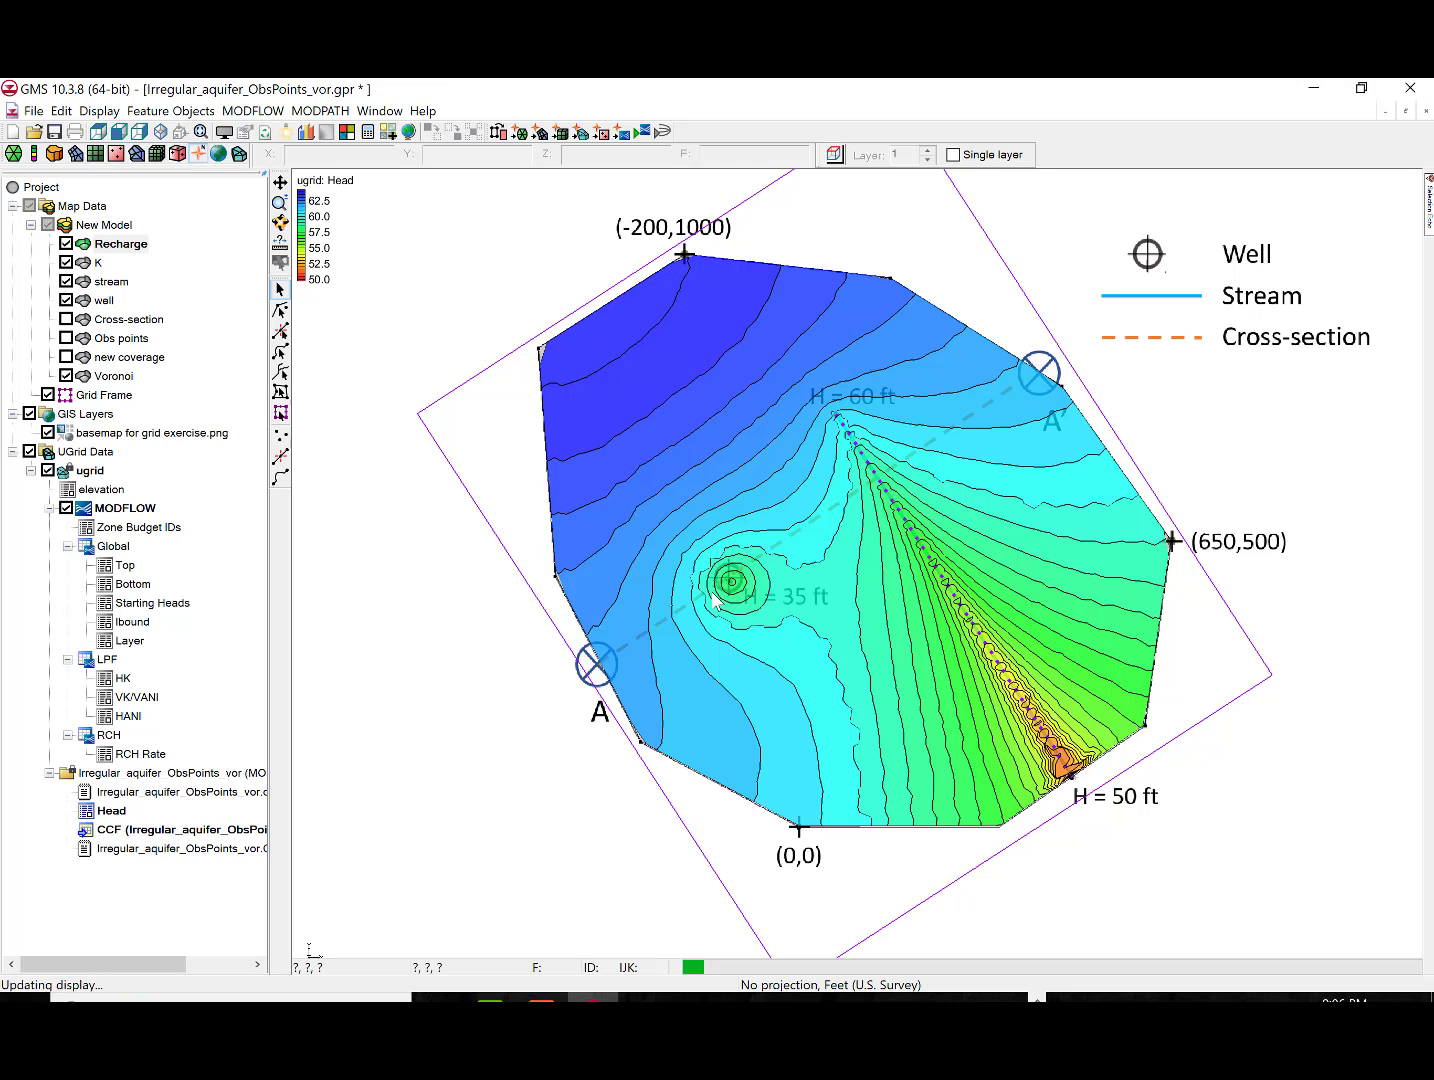
pyautogui.click(1005, 876)
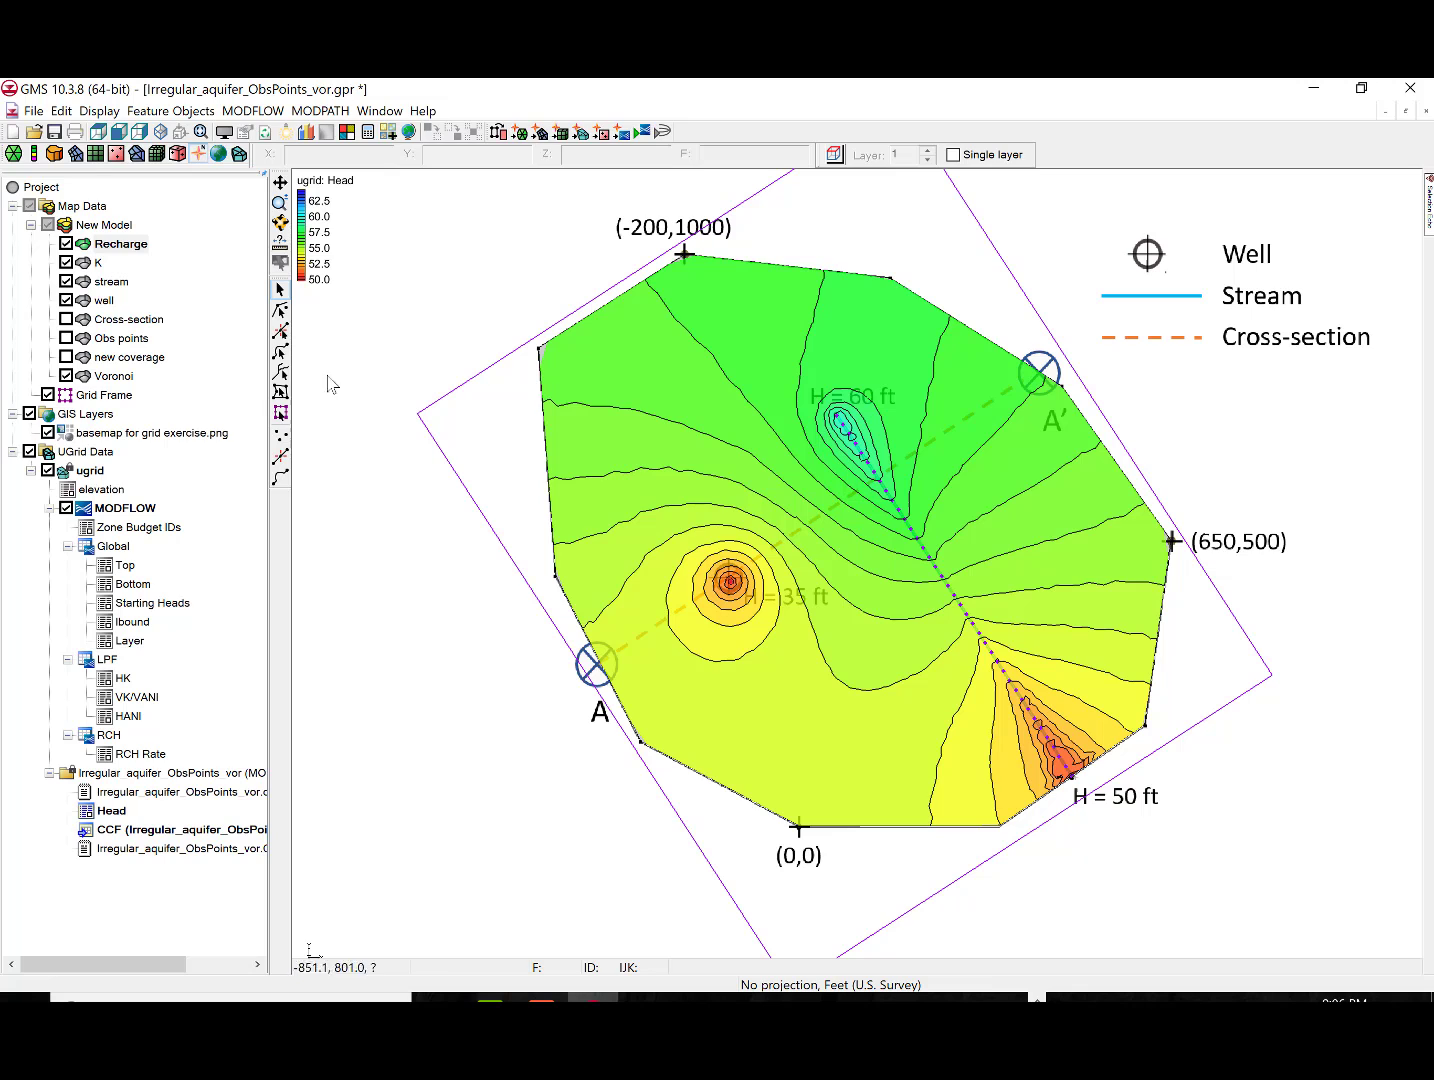
# Set the horizontal K and vertical K of the K coverage's polygon to 0.000002 ft/s in its attribute table
pyautogui.click(100, 264)
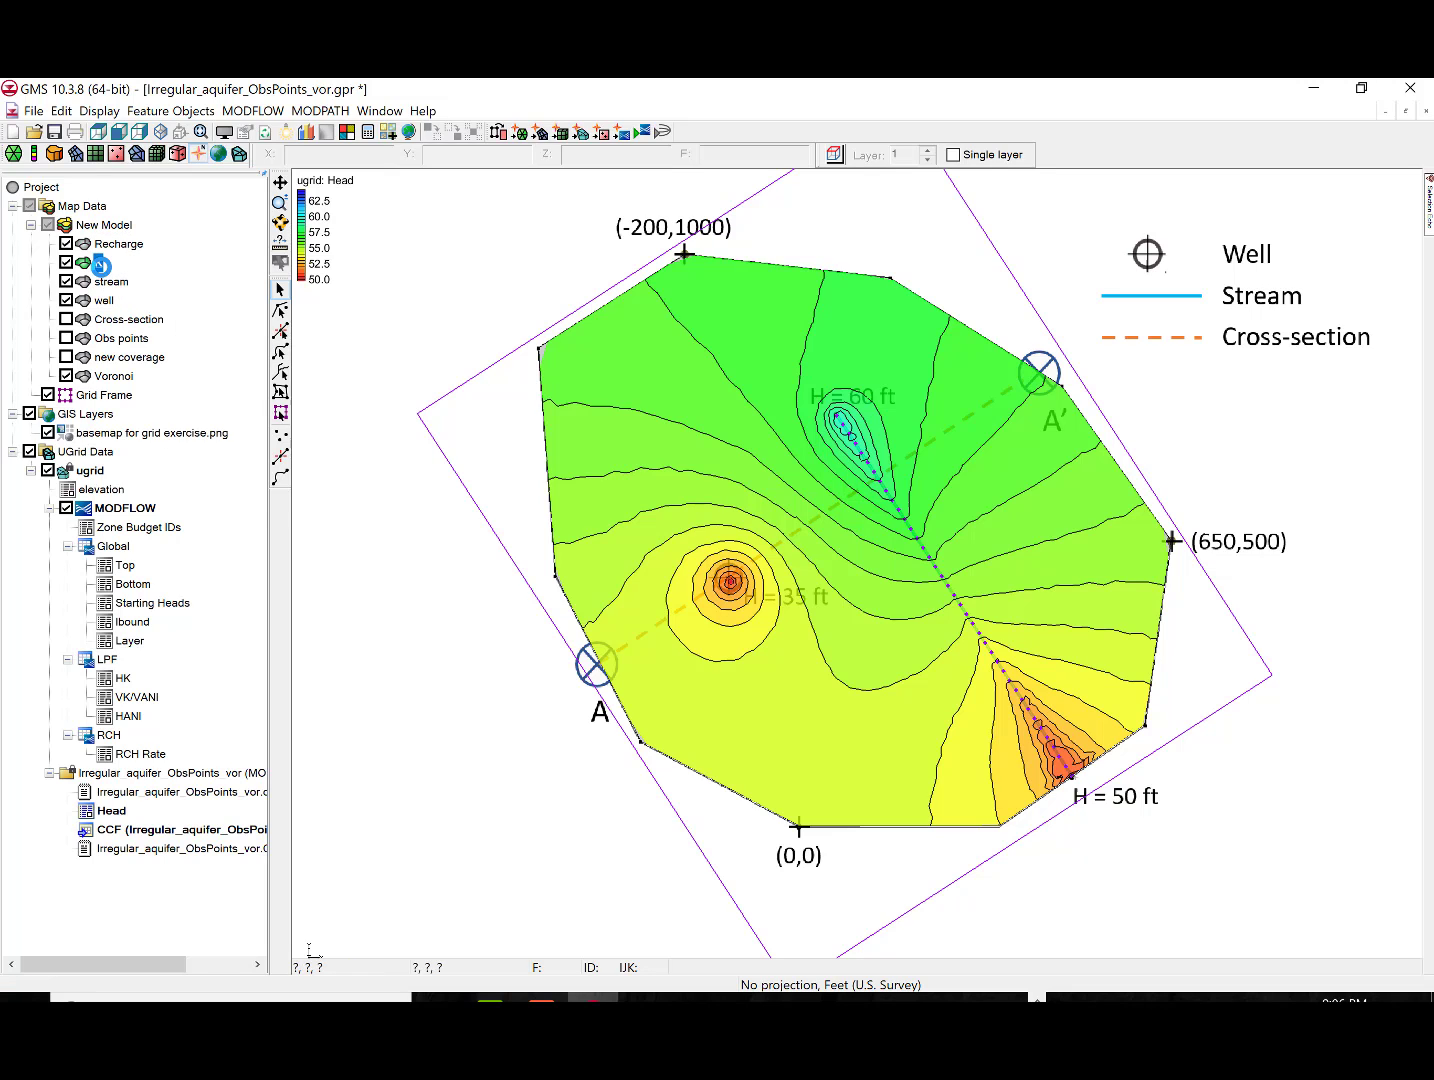
pyautogui.rightClick(100, 263)
pyautogui.click(180, 359)
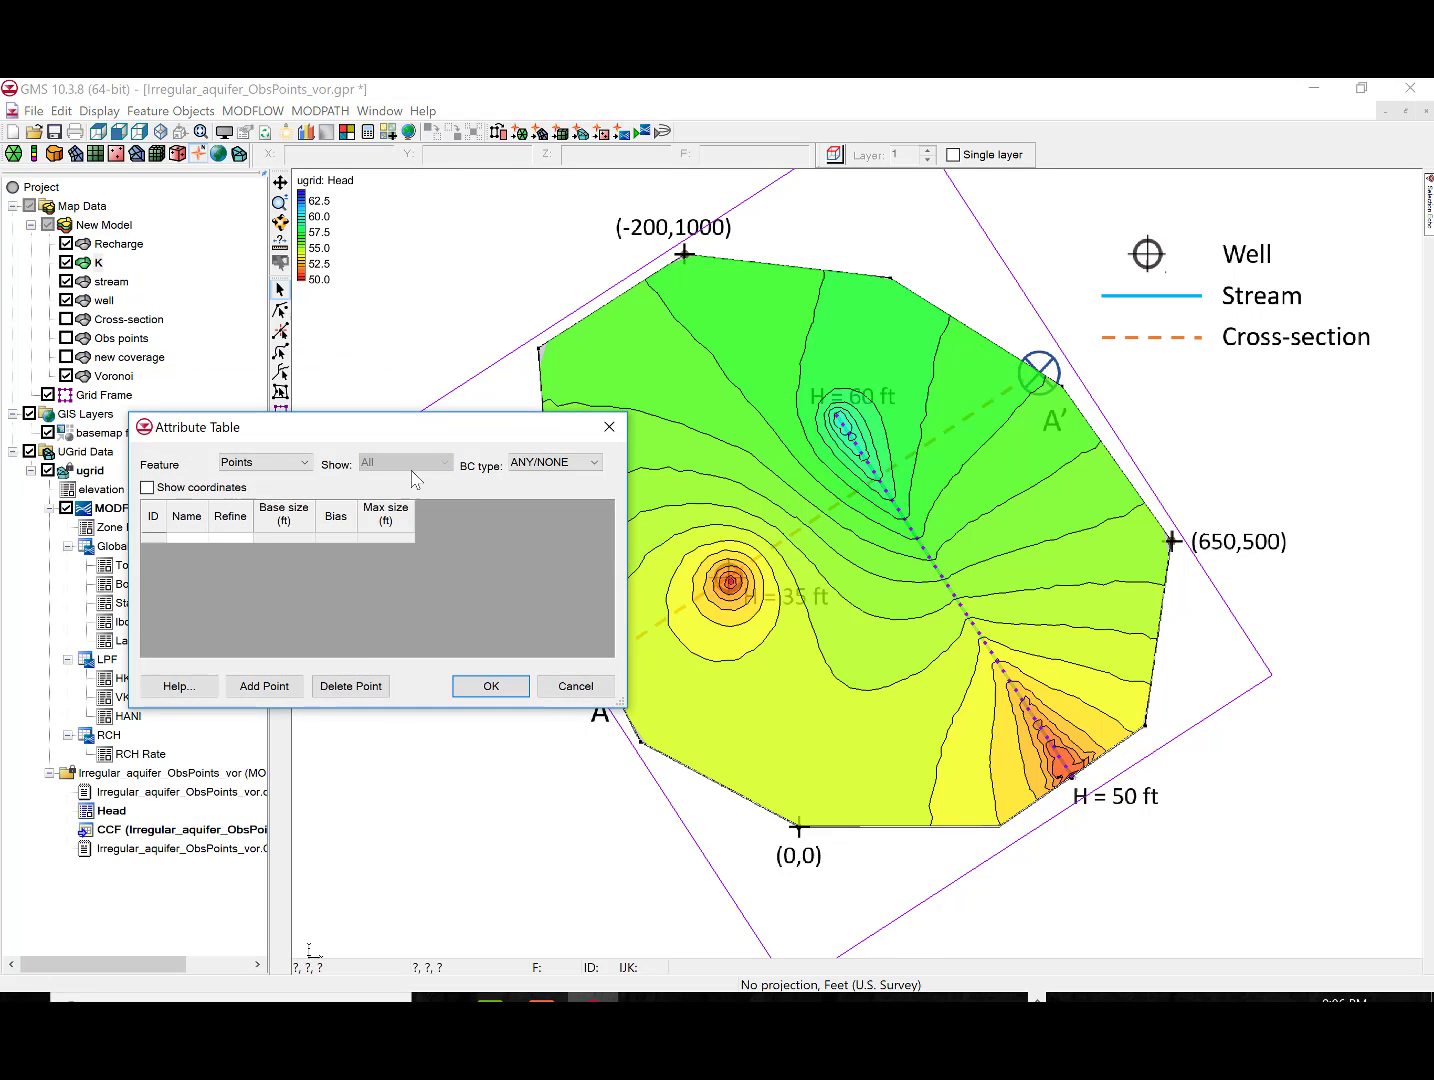
pyautogui.click(304, 463)
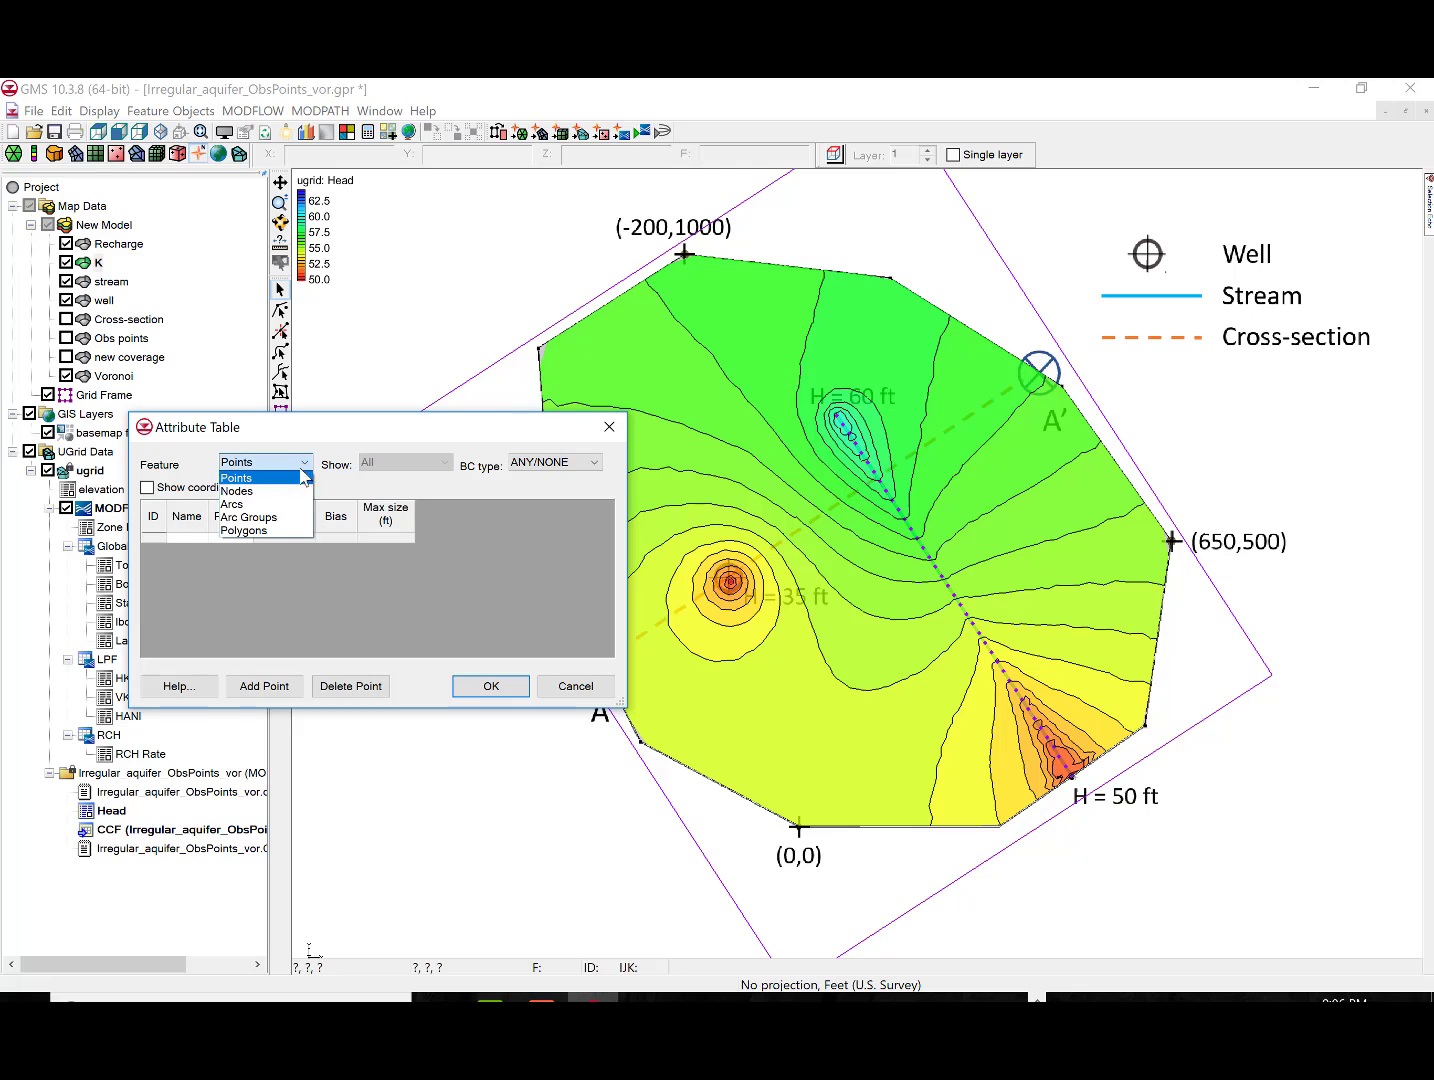
pyautogui.click(288, 531)
pyautogui.click(372, 545)
pyautogui.click(373, 548)
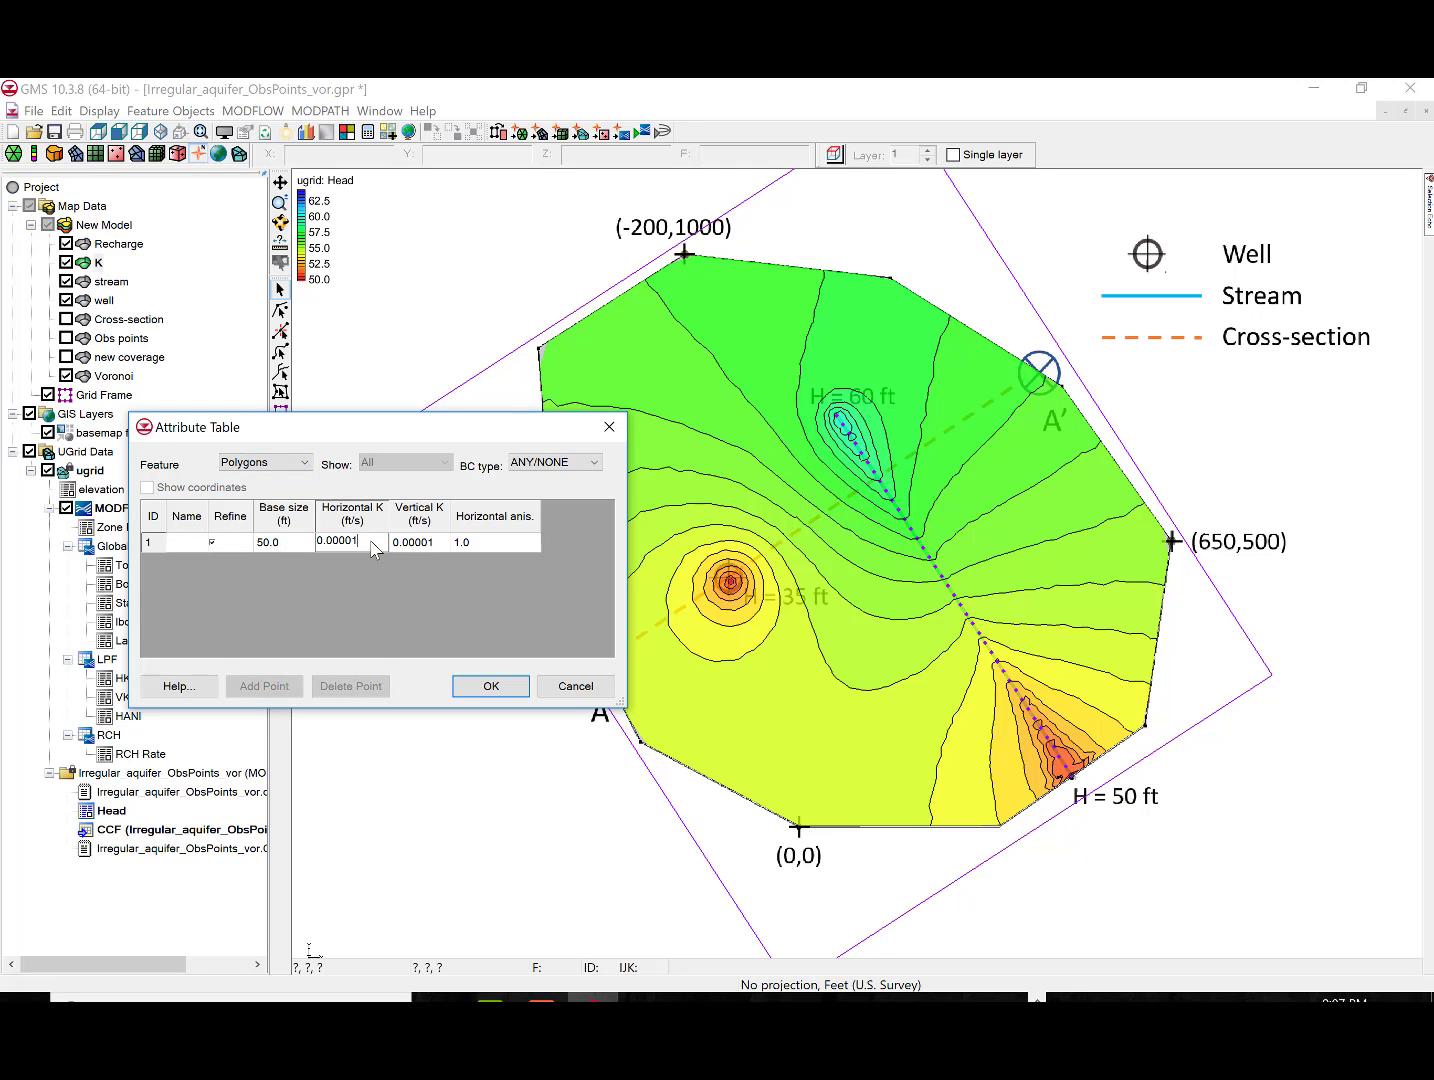
pyautogui.write('0.000002')
pyautogui.click(443, 546)
pyautogui.click(441, 546)
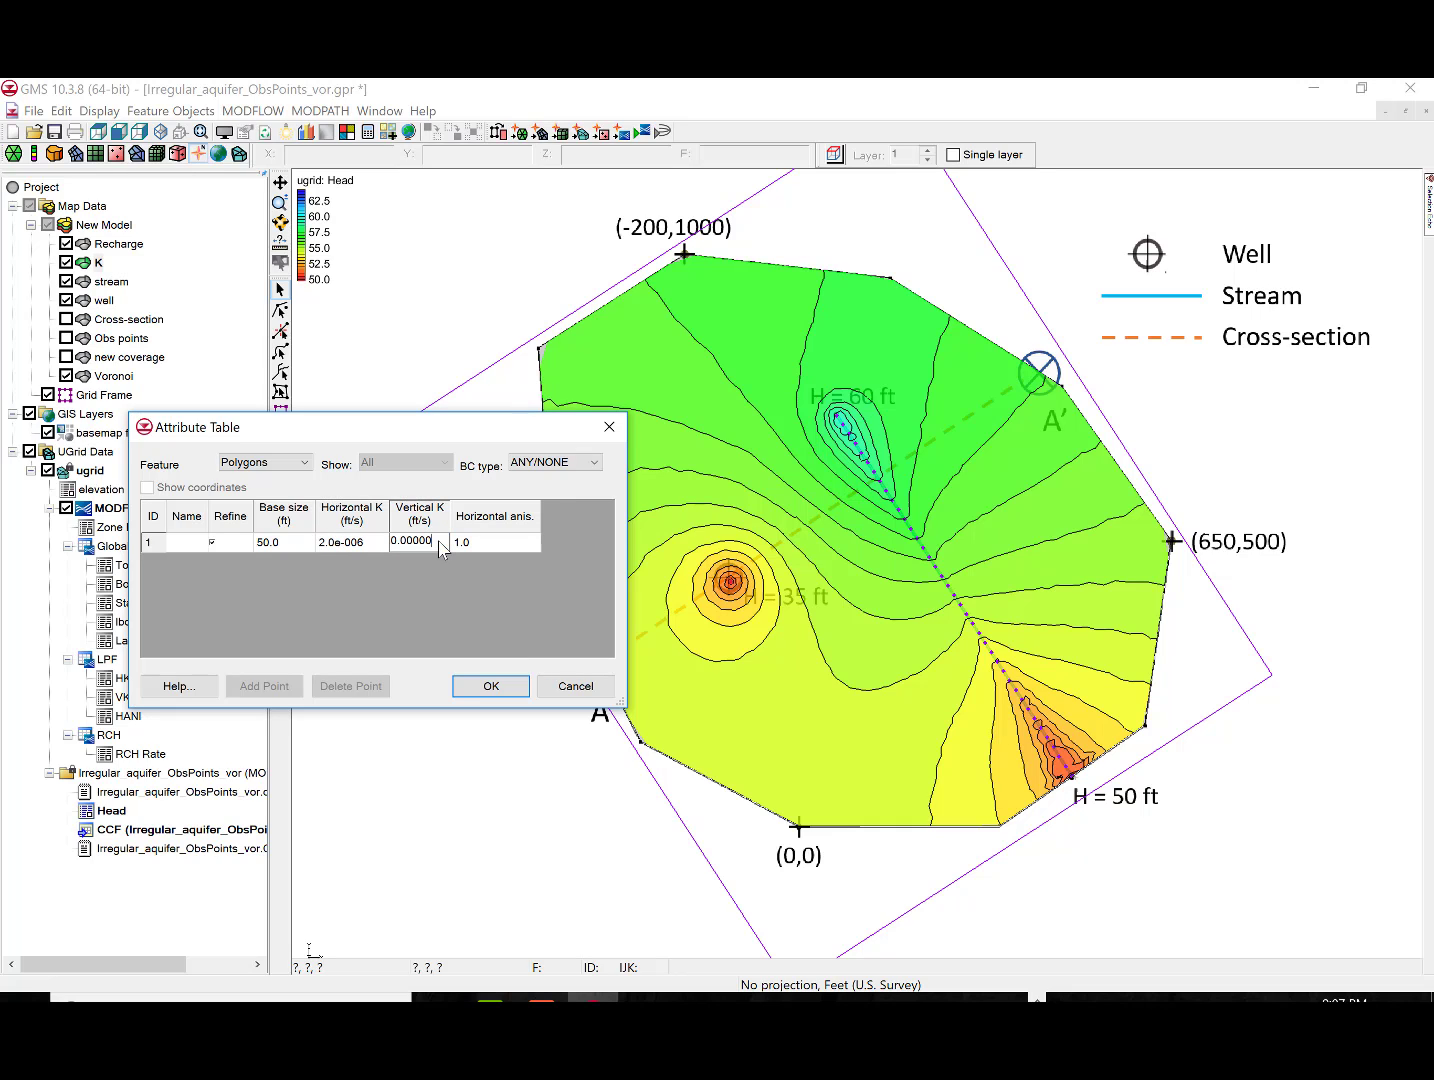
pyautogui.click(491, 686)
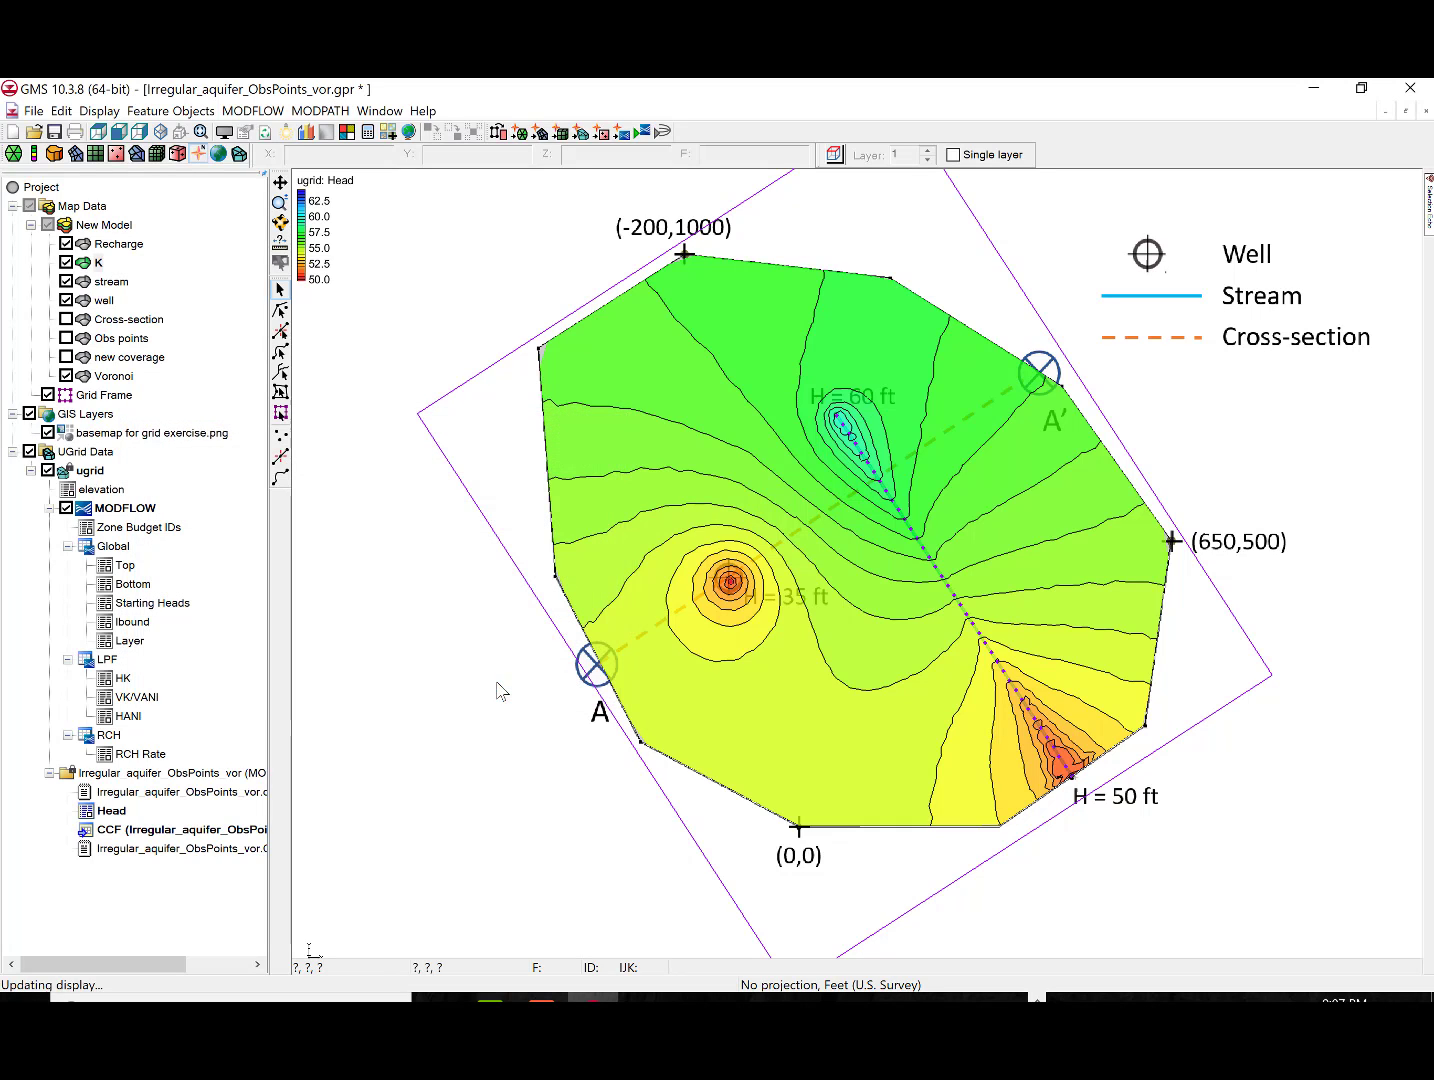
# Map all applicable coverages to the MODFLOW model, then save and rerun it with the reduced K, reading in the new solution
pyautogui.click(621, 131)
pyautogui.click(719, 579)
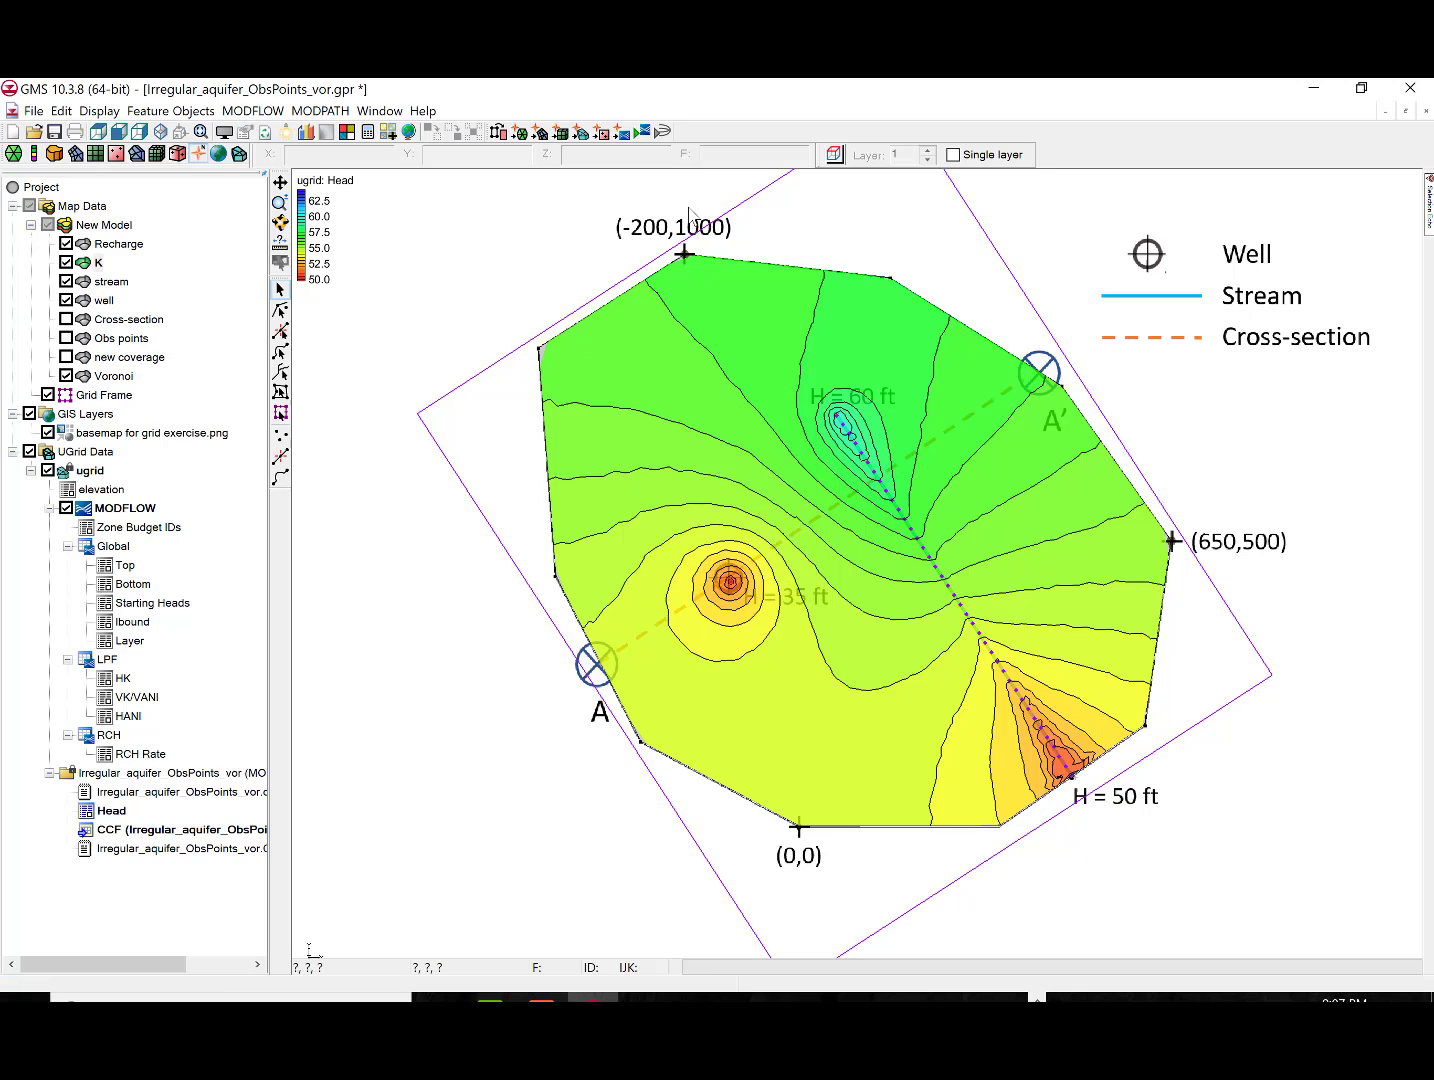
pyautogui.click(646, 131)
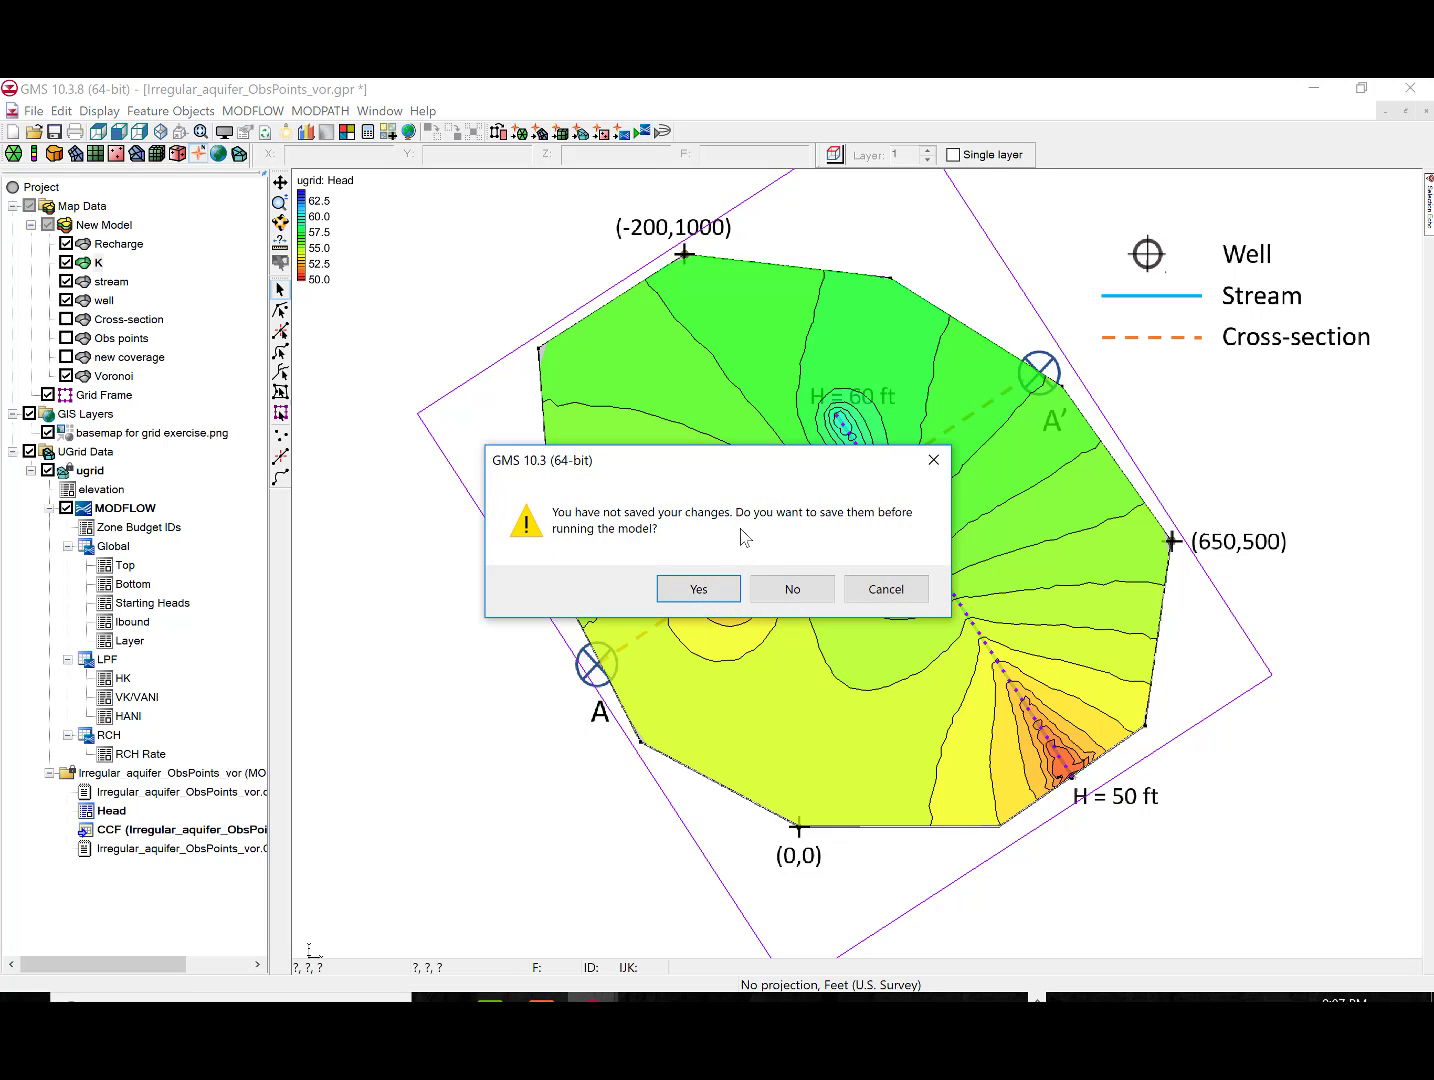
pyautogui.click(722, 588)
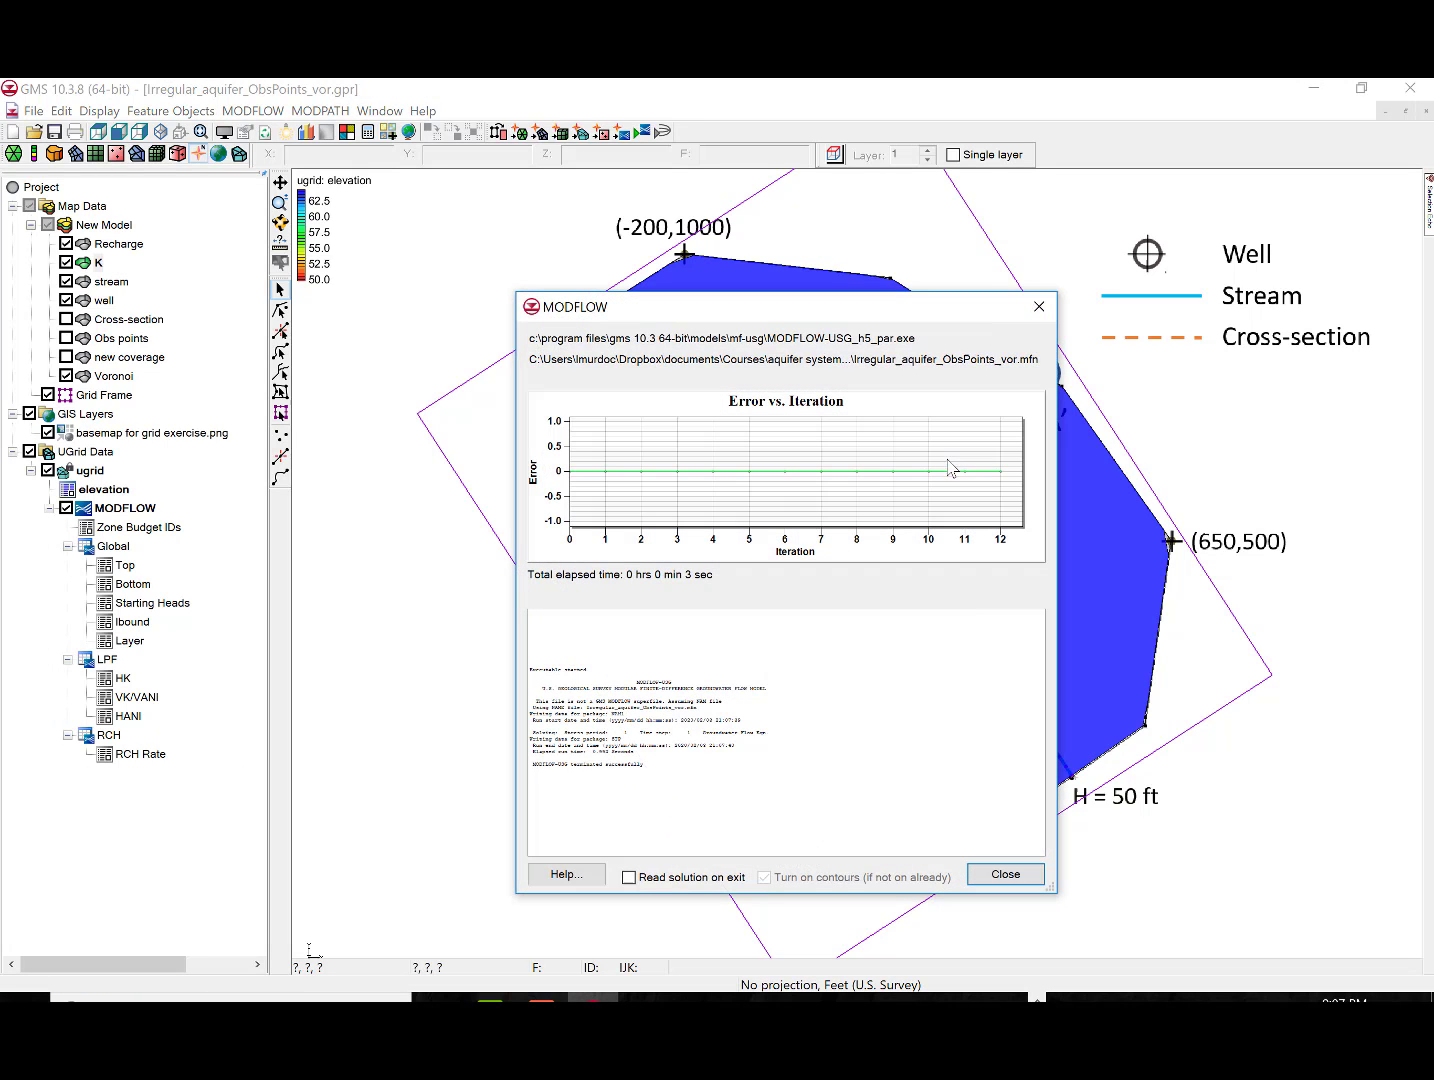
pyautogui.click(1014, 877)
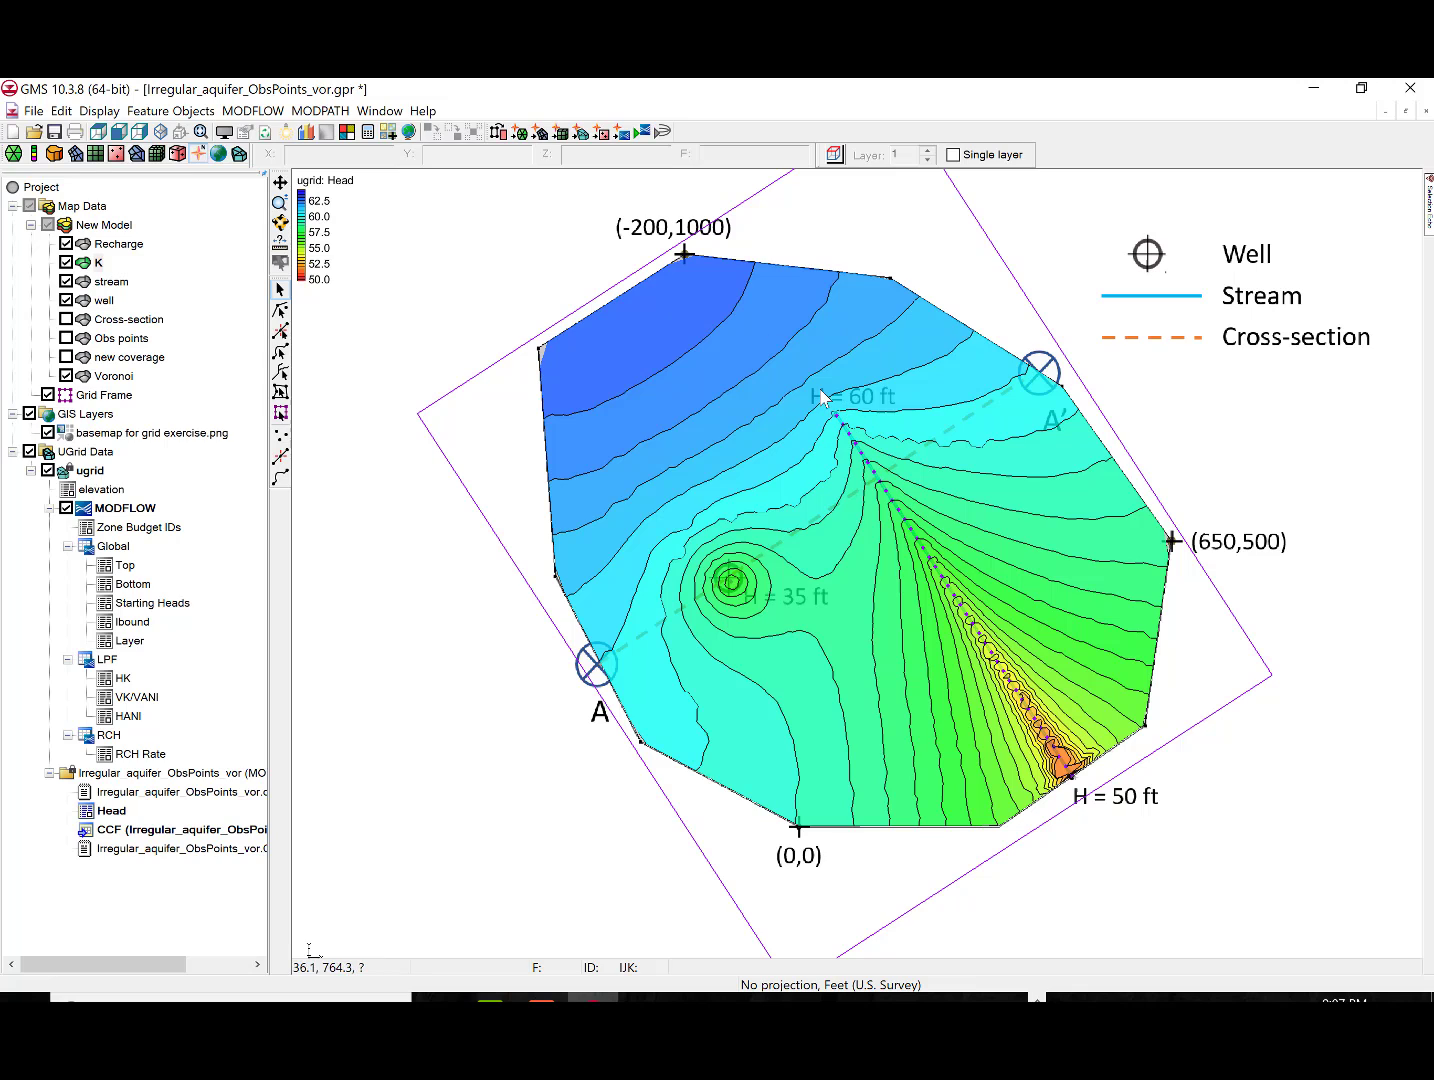
# Set the horizontal K of the K coverage's polygon to 1E-5 ft/s and raise its vertical K to match
pyautogui.rightClick(97, 263)
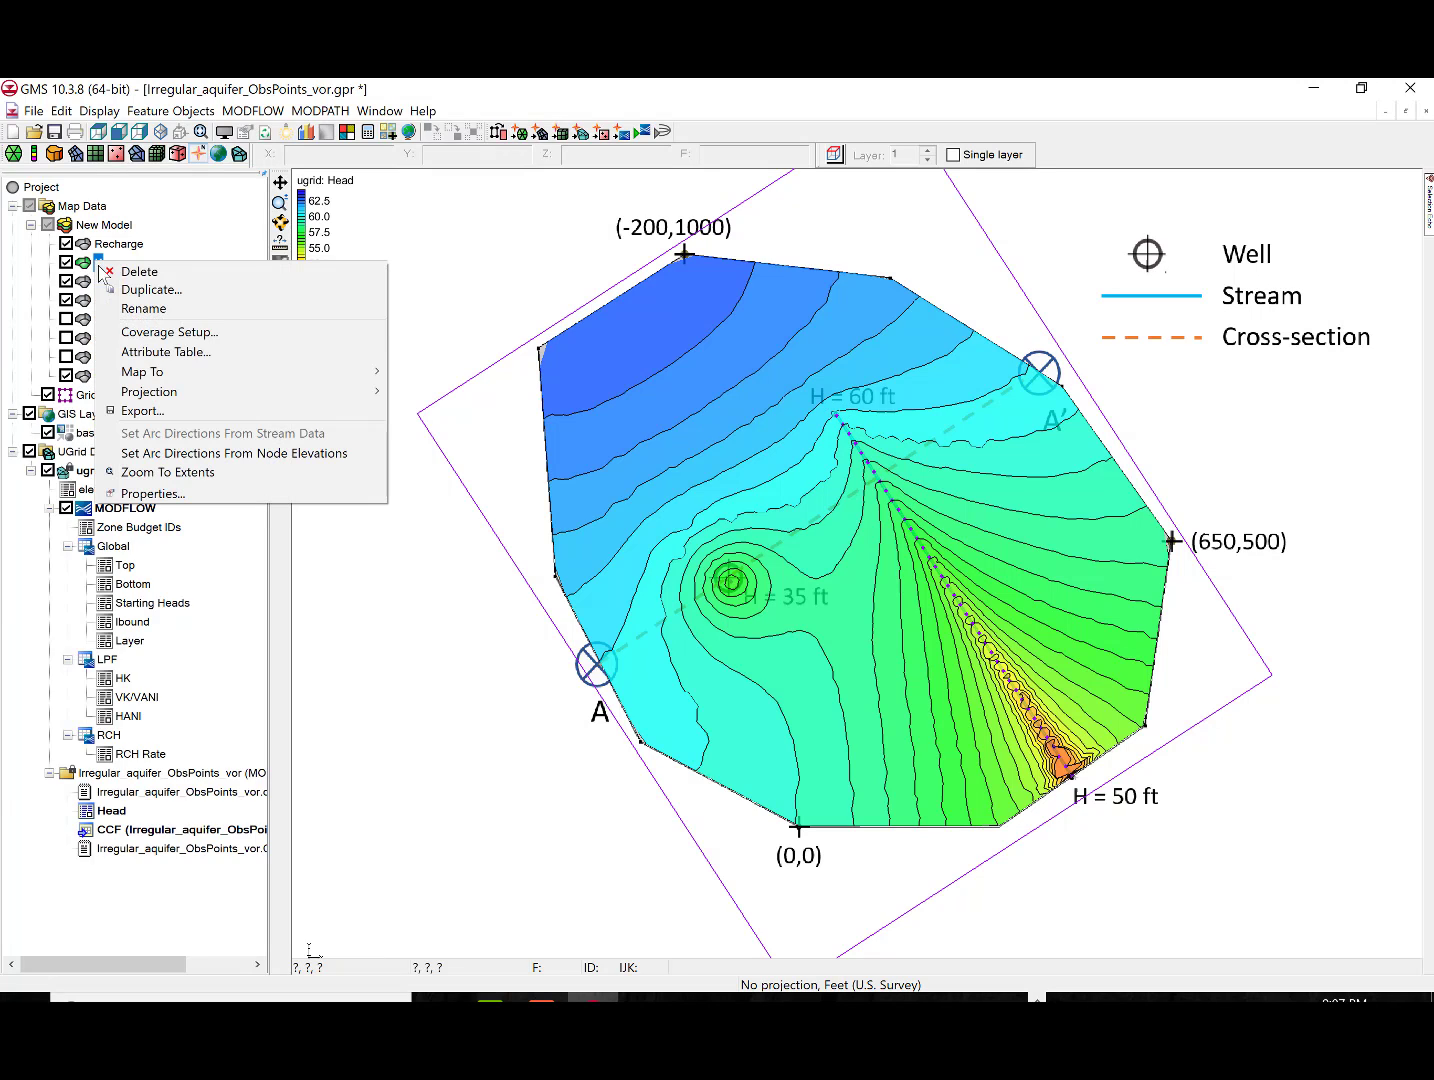
pyautogui.click(136, 353)
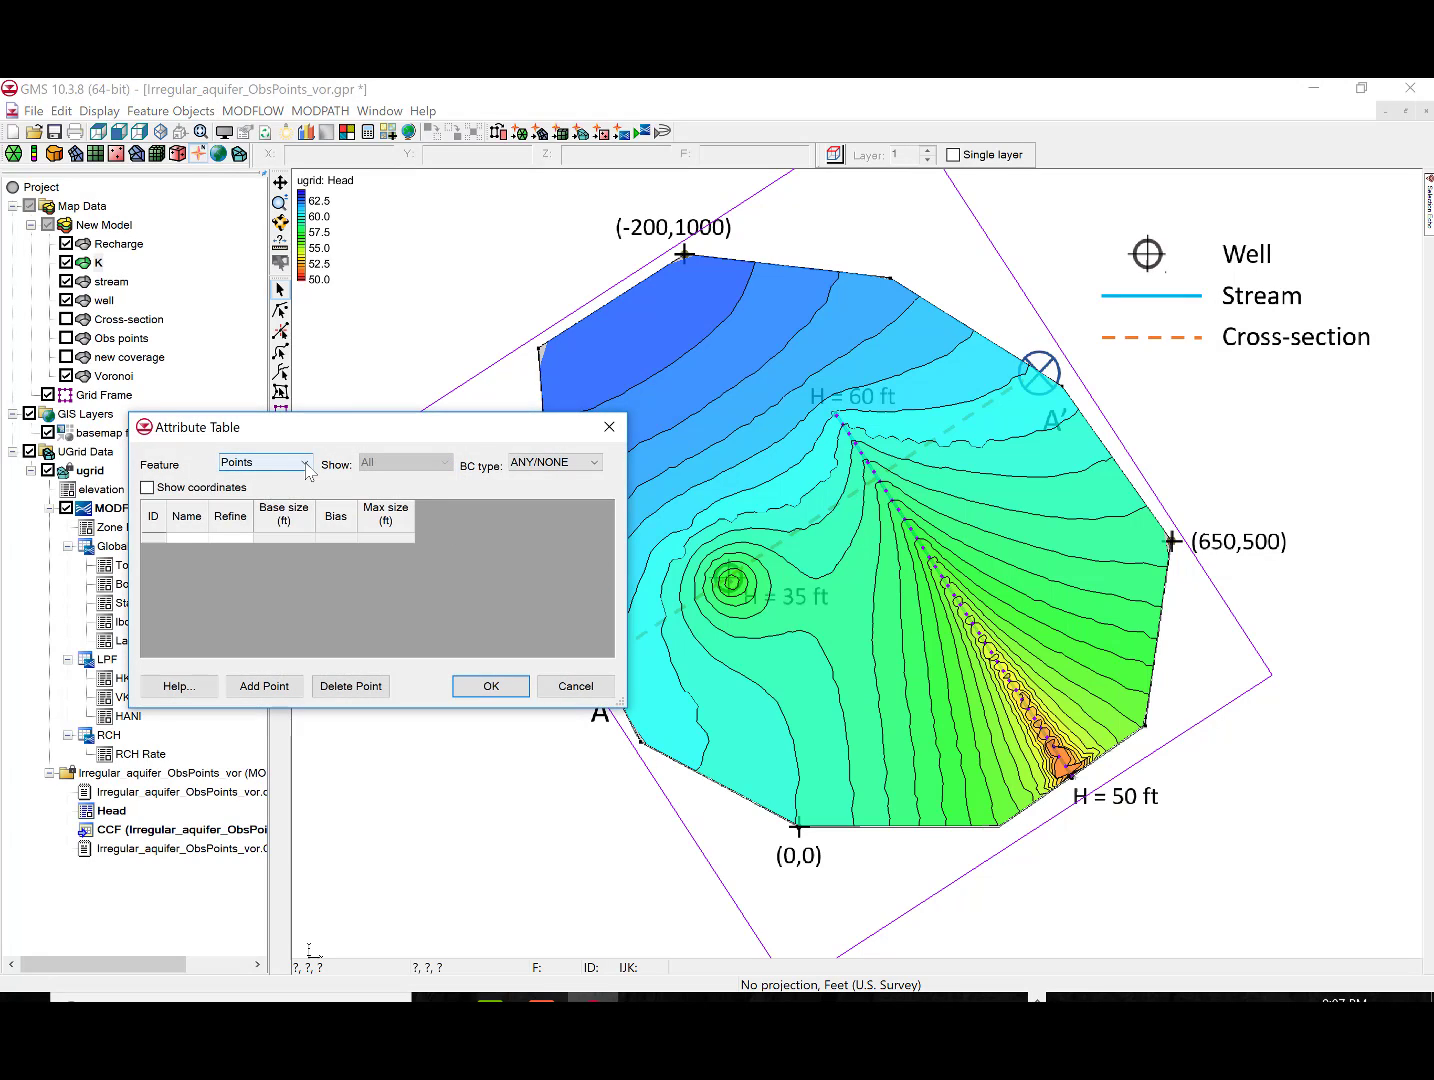
pyautogui.click(306, 466)
pyautogui.click(282, 531)
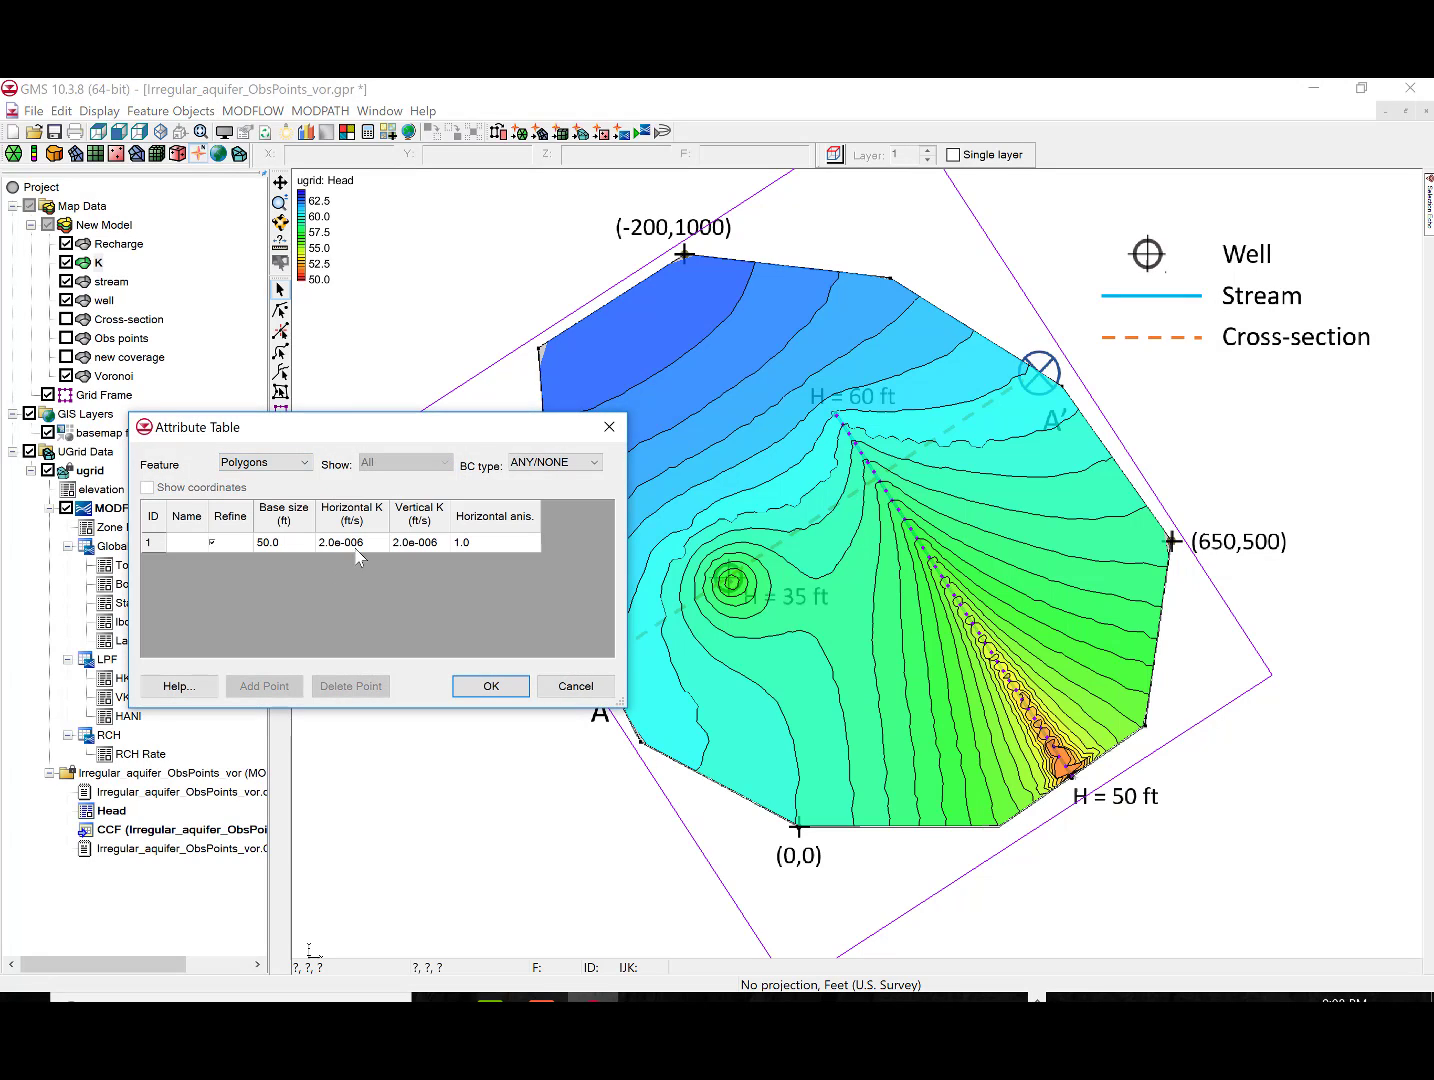
pyautogui.write('1E-5')
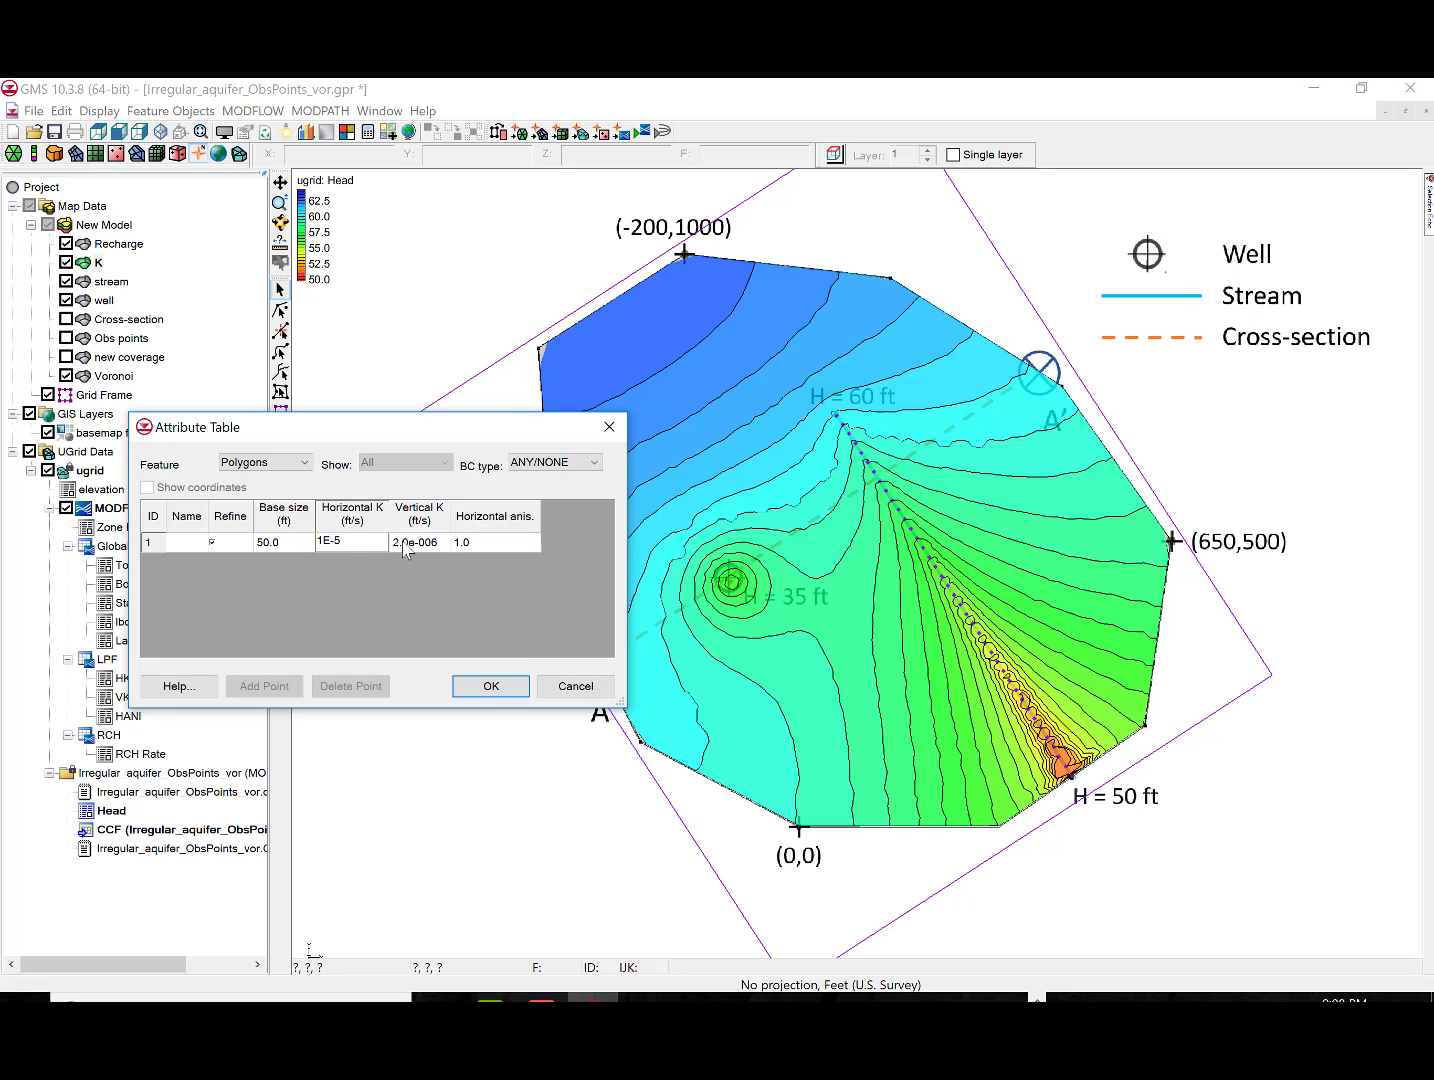
pyautogui.click(405, 548)
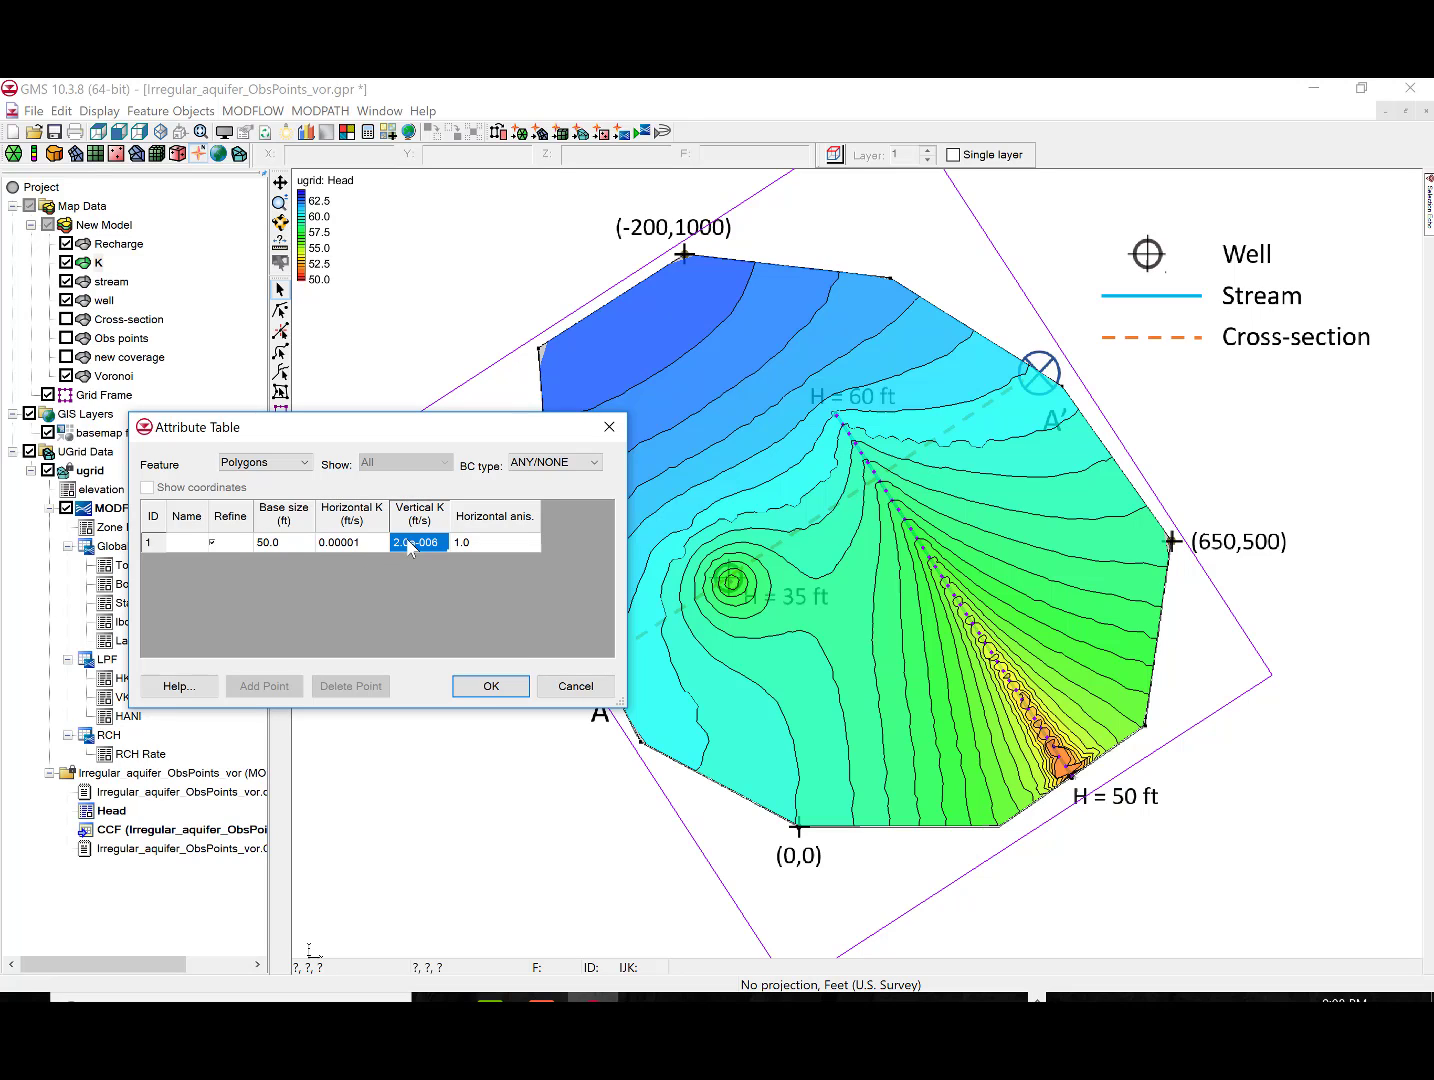
pyautogui.write('1')
pyautogui.click(495, 684)
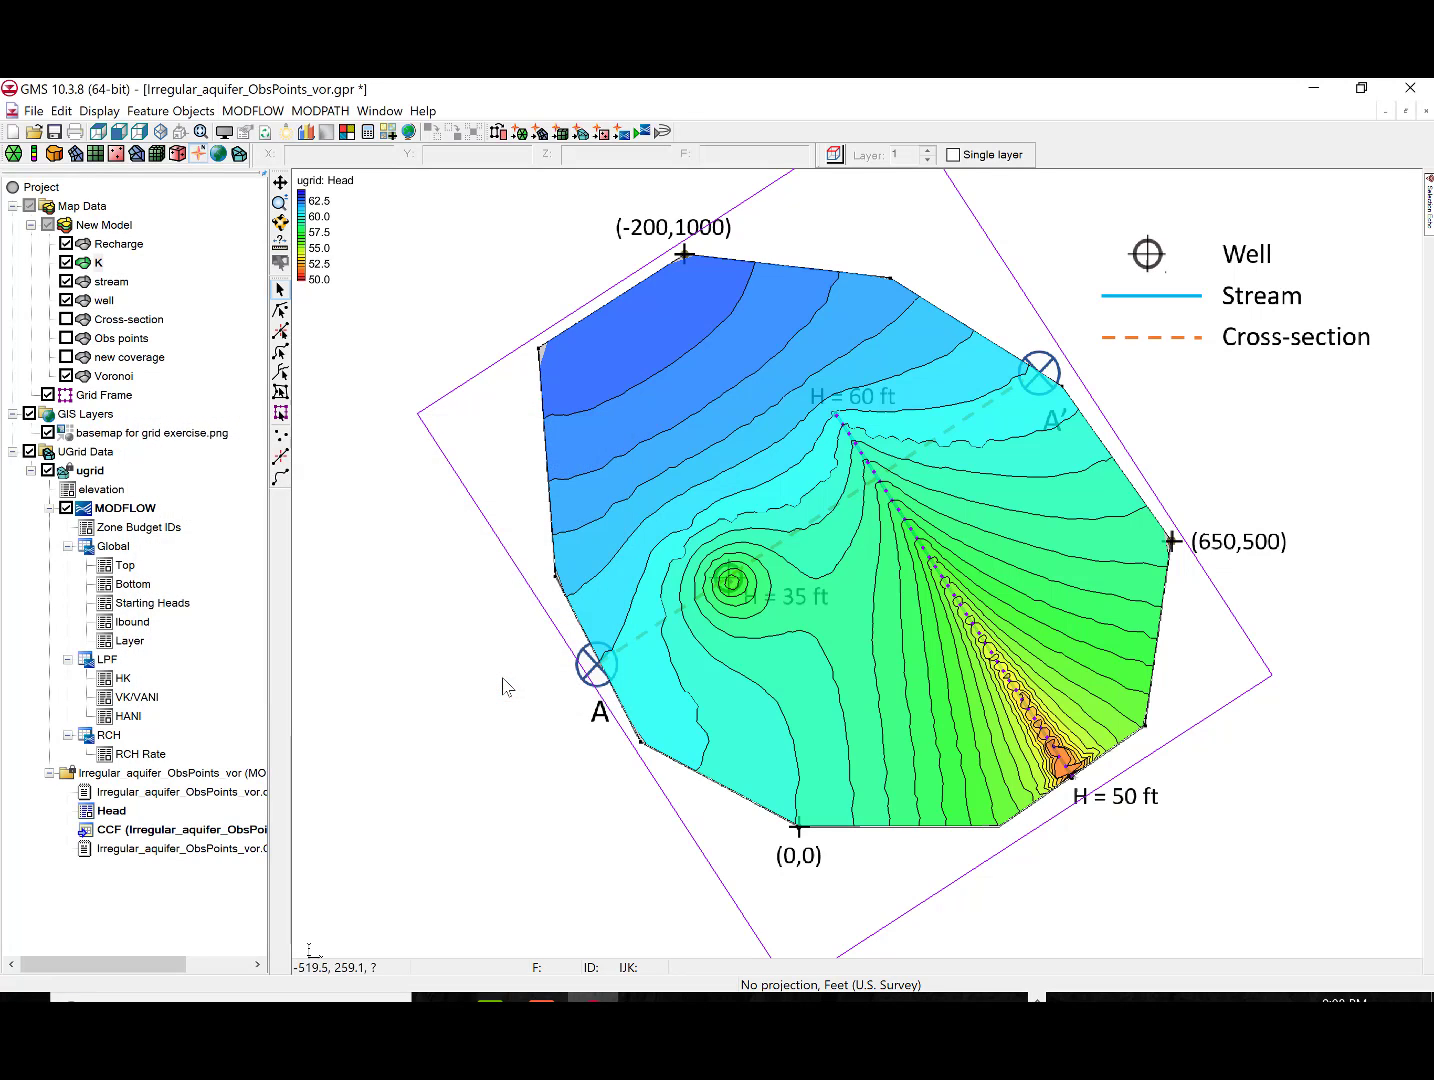
# Map all applicable coverages to the MODFLOW model, then save and rerun it with K at 1E-5 ft/s, reading in the solution
pyautogui.click(622, 131)
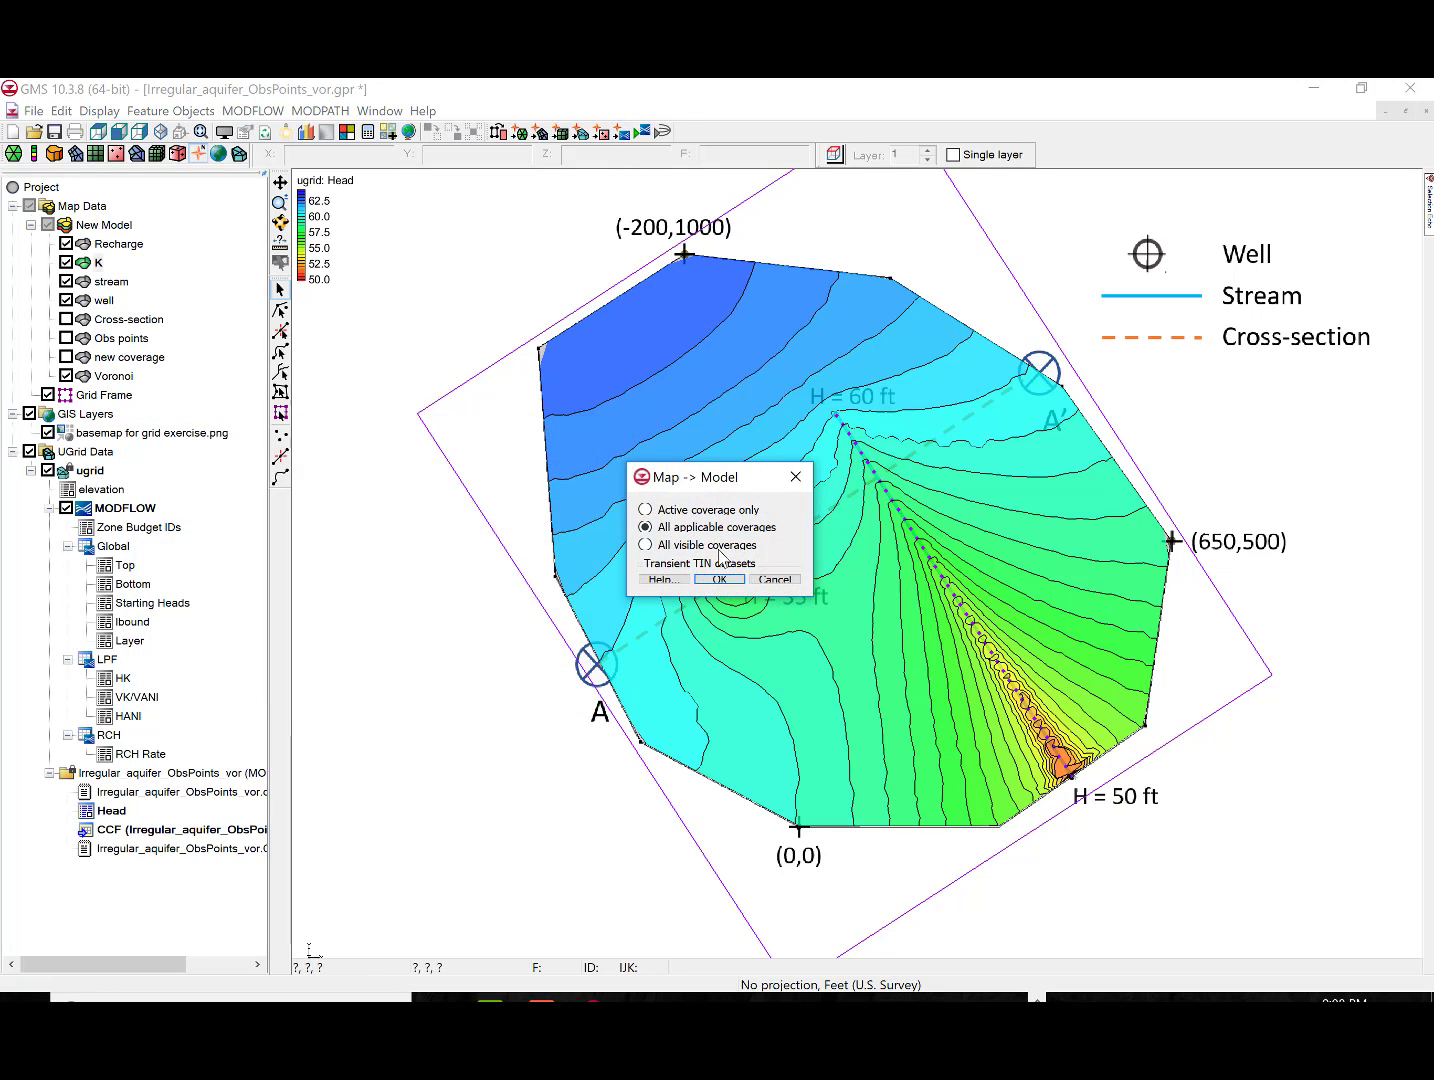
pyautogui.click(722, 587)
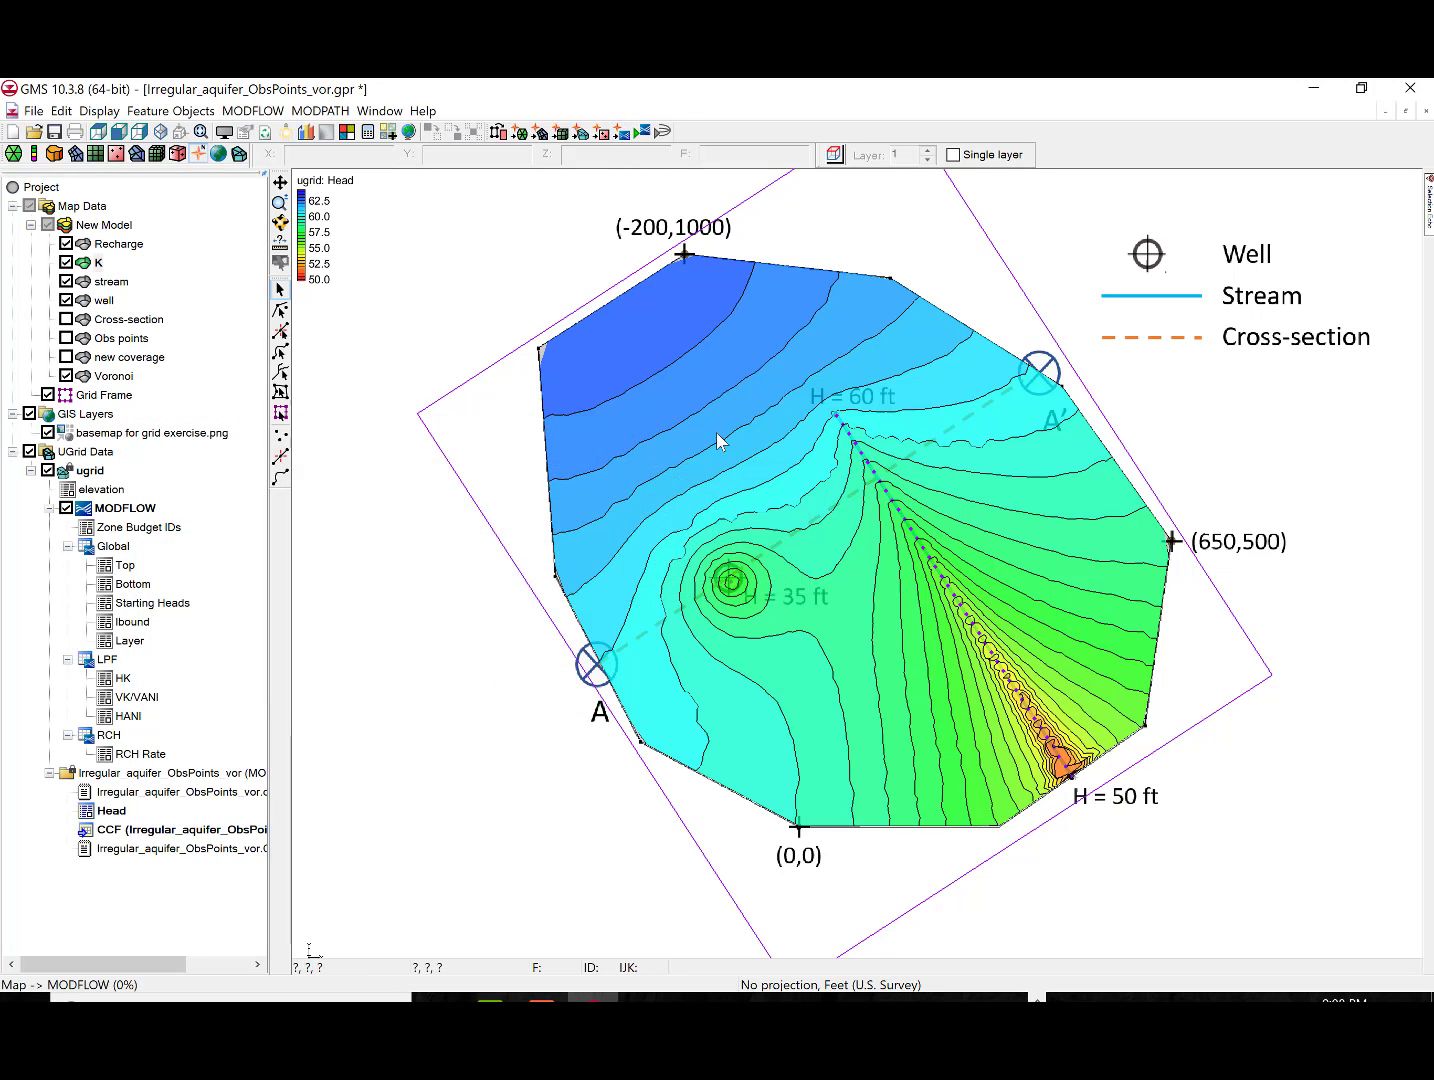
pyautogui.click(644, 133)
pyautogui.click(698, 588)
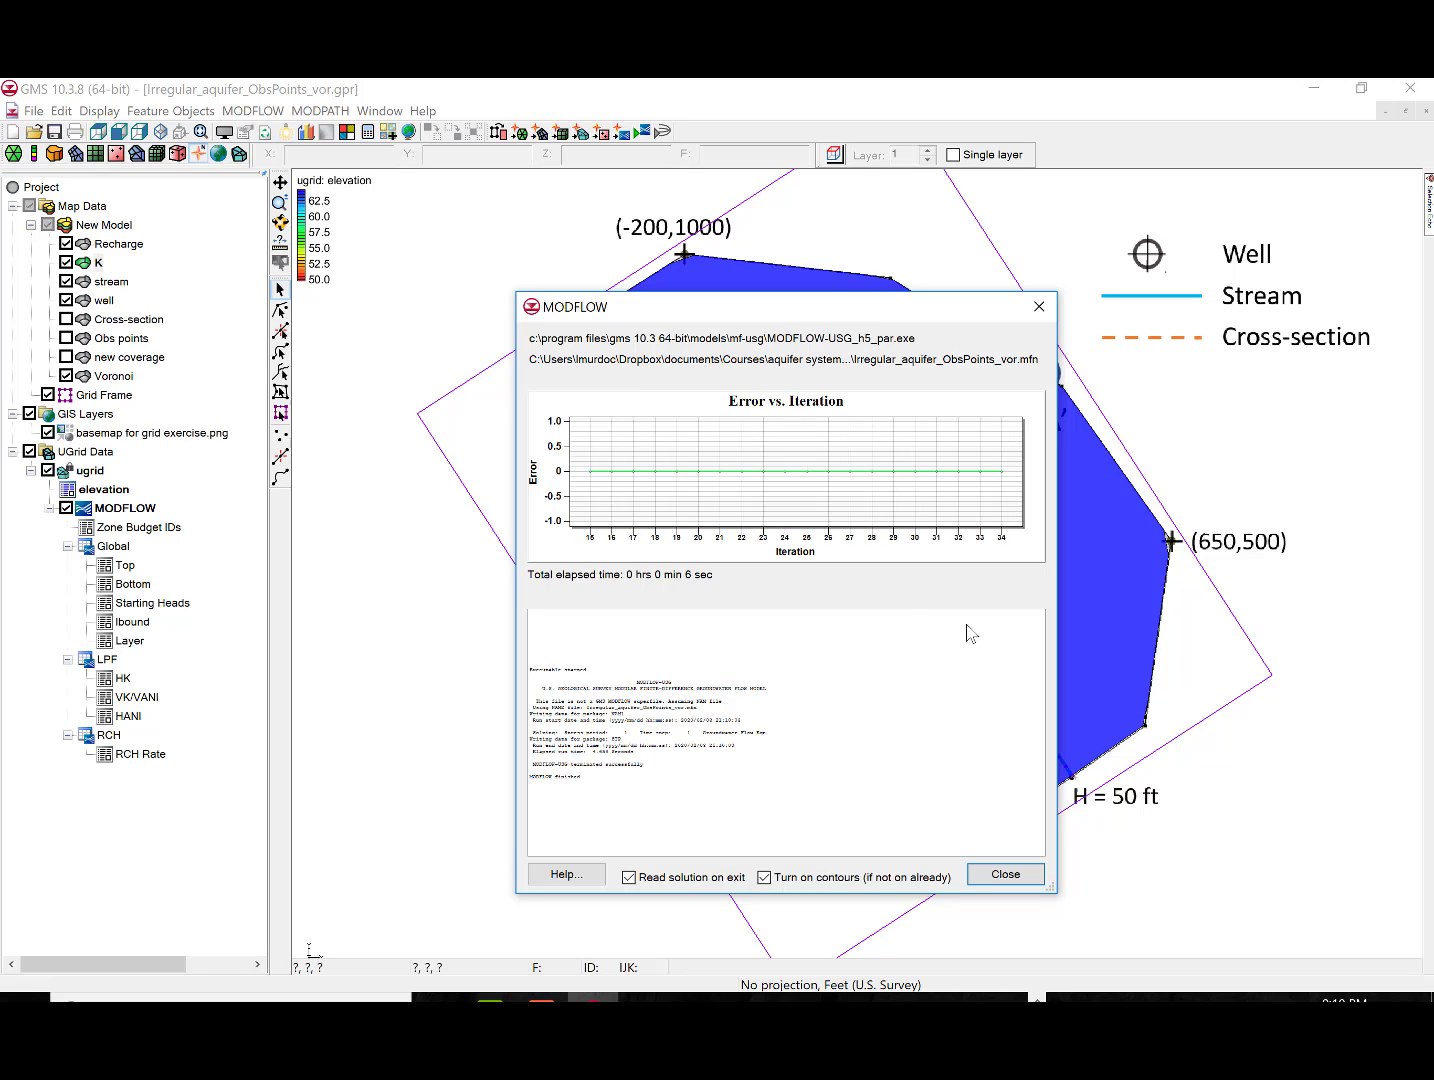
pyautogui.click(1005, 874)
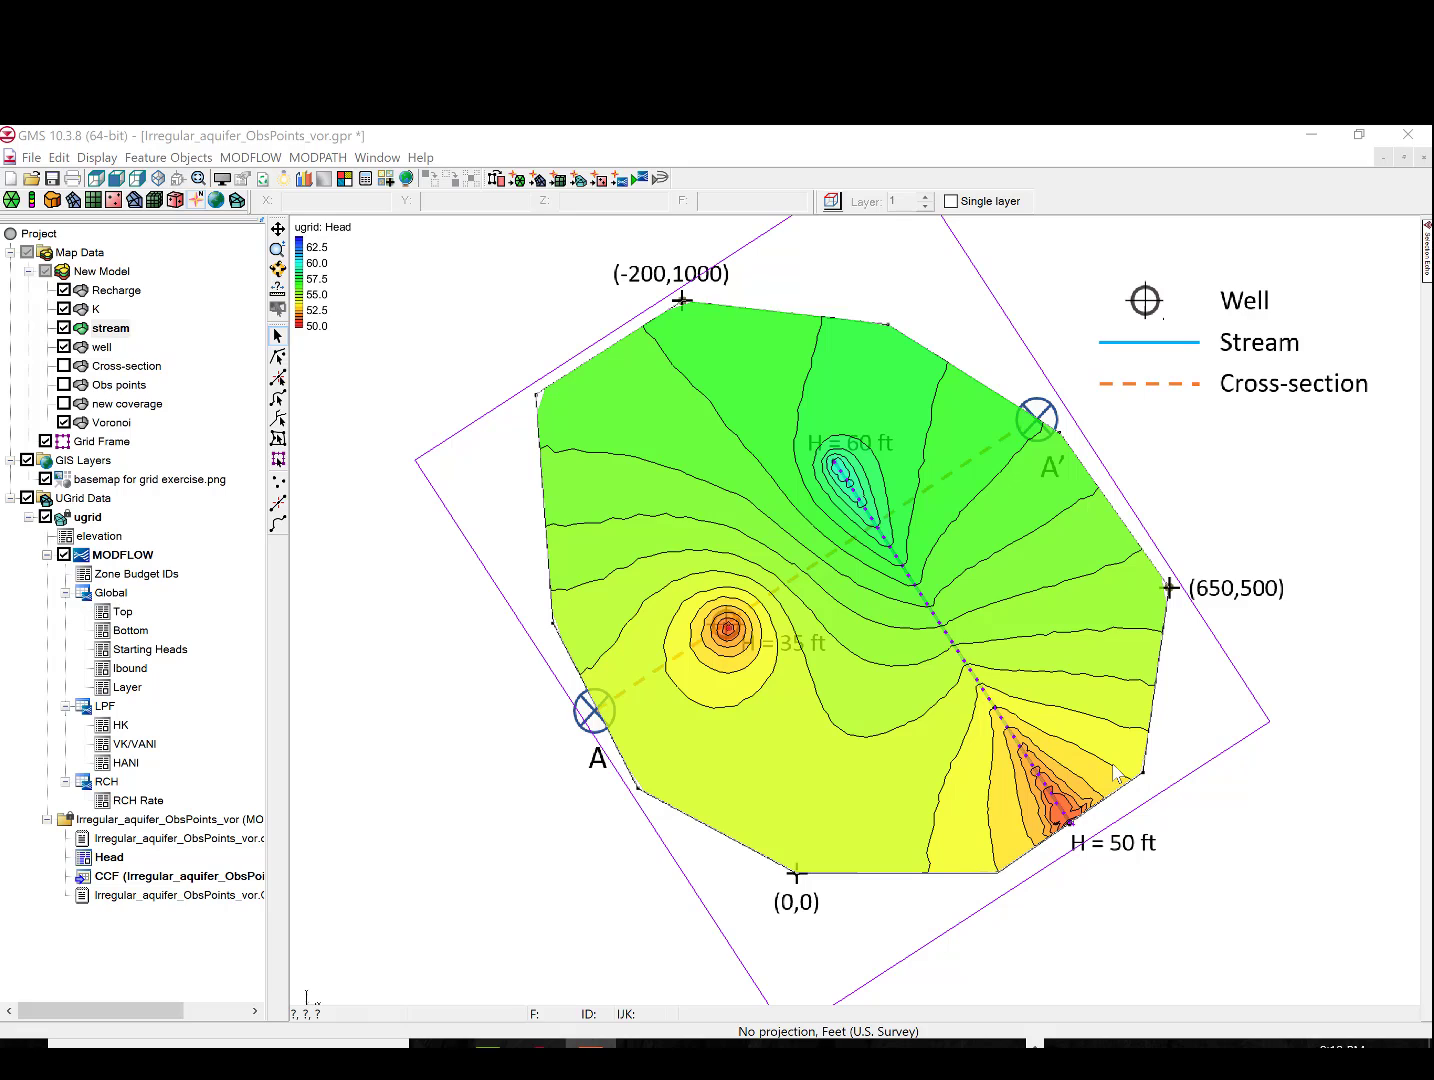
# In the stream coverage's setup, disable Specified Head (CHD) and enable Drain as the source/sink type
pyautogui.click(105, 332)
pyautogui.click(108, 329)
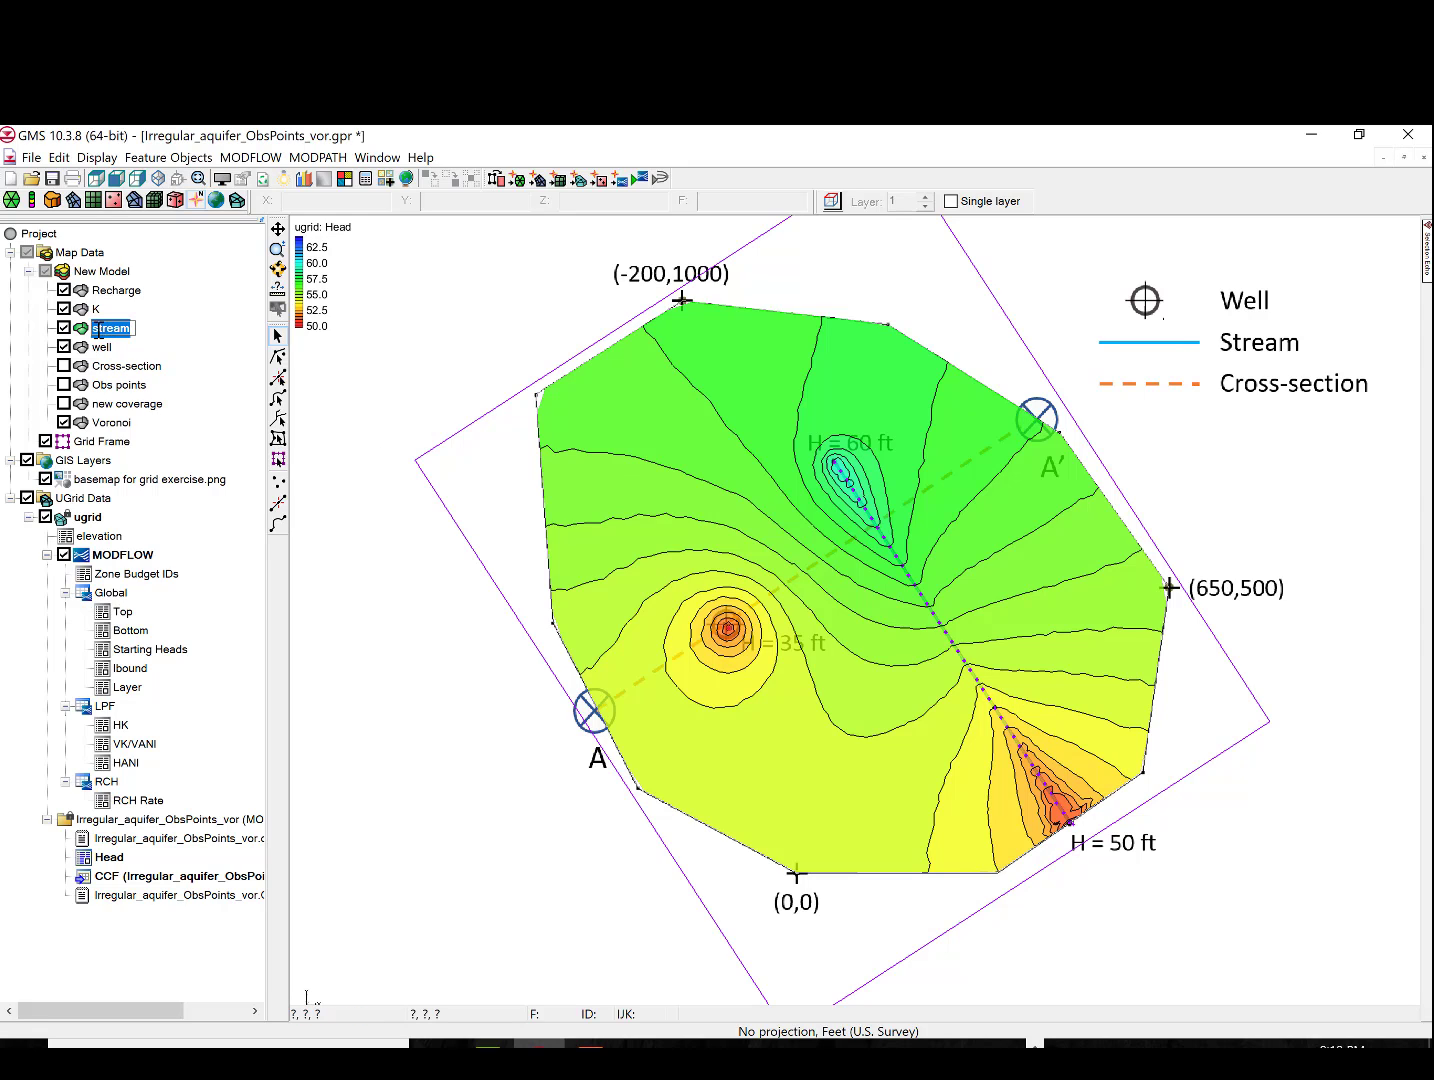
pyautogui.rightClick(100, 336)
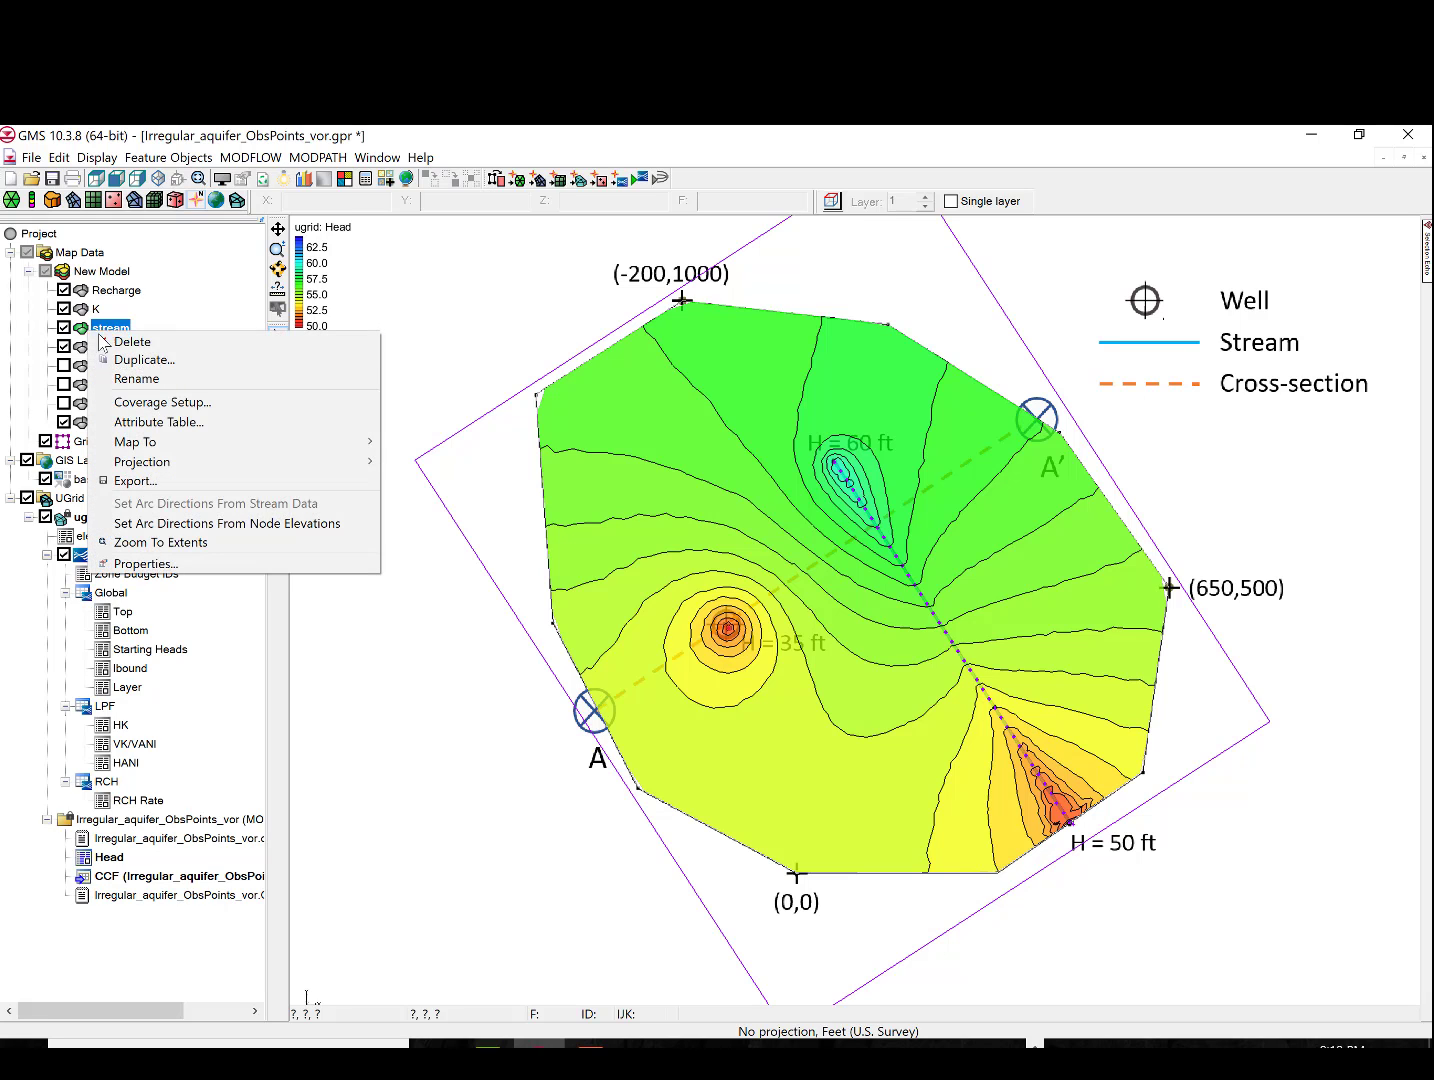
pyautogui.click(162, 402)
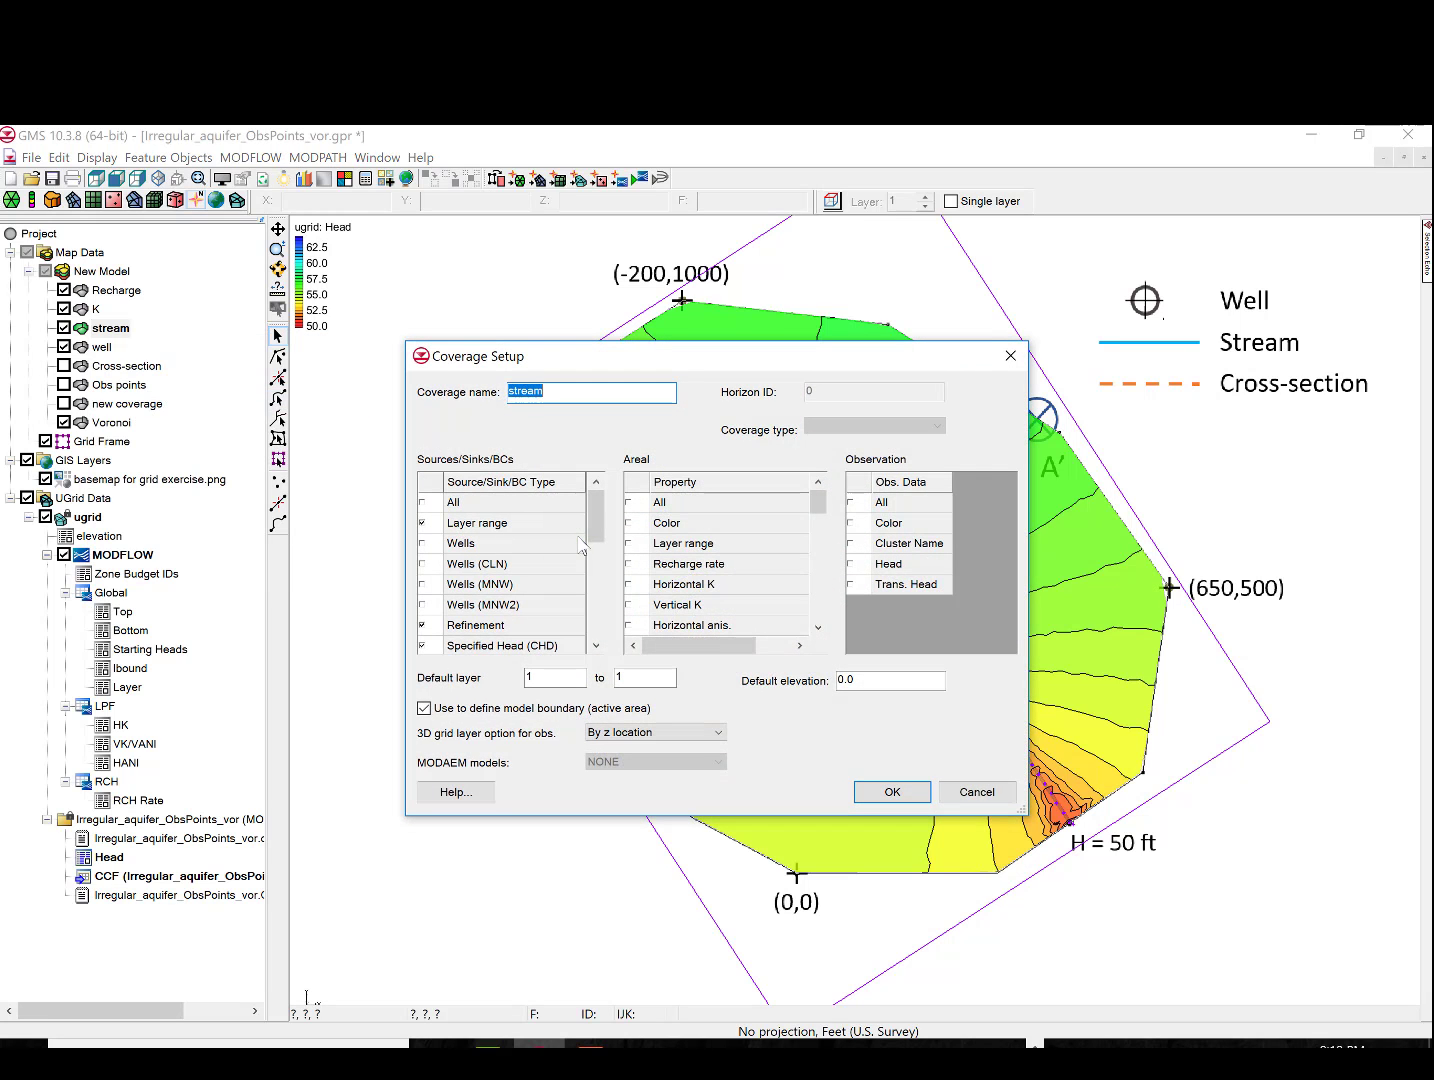
pyautogui.moveTo(593, 518); pyautogui.dragTo(592, 539)
pyautogui.click(422, 565)
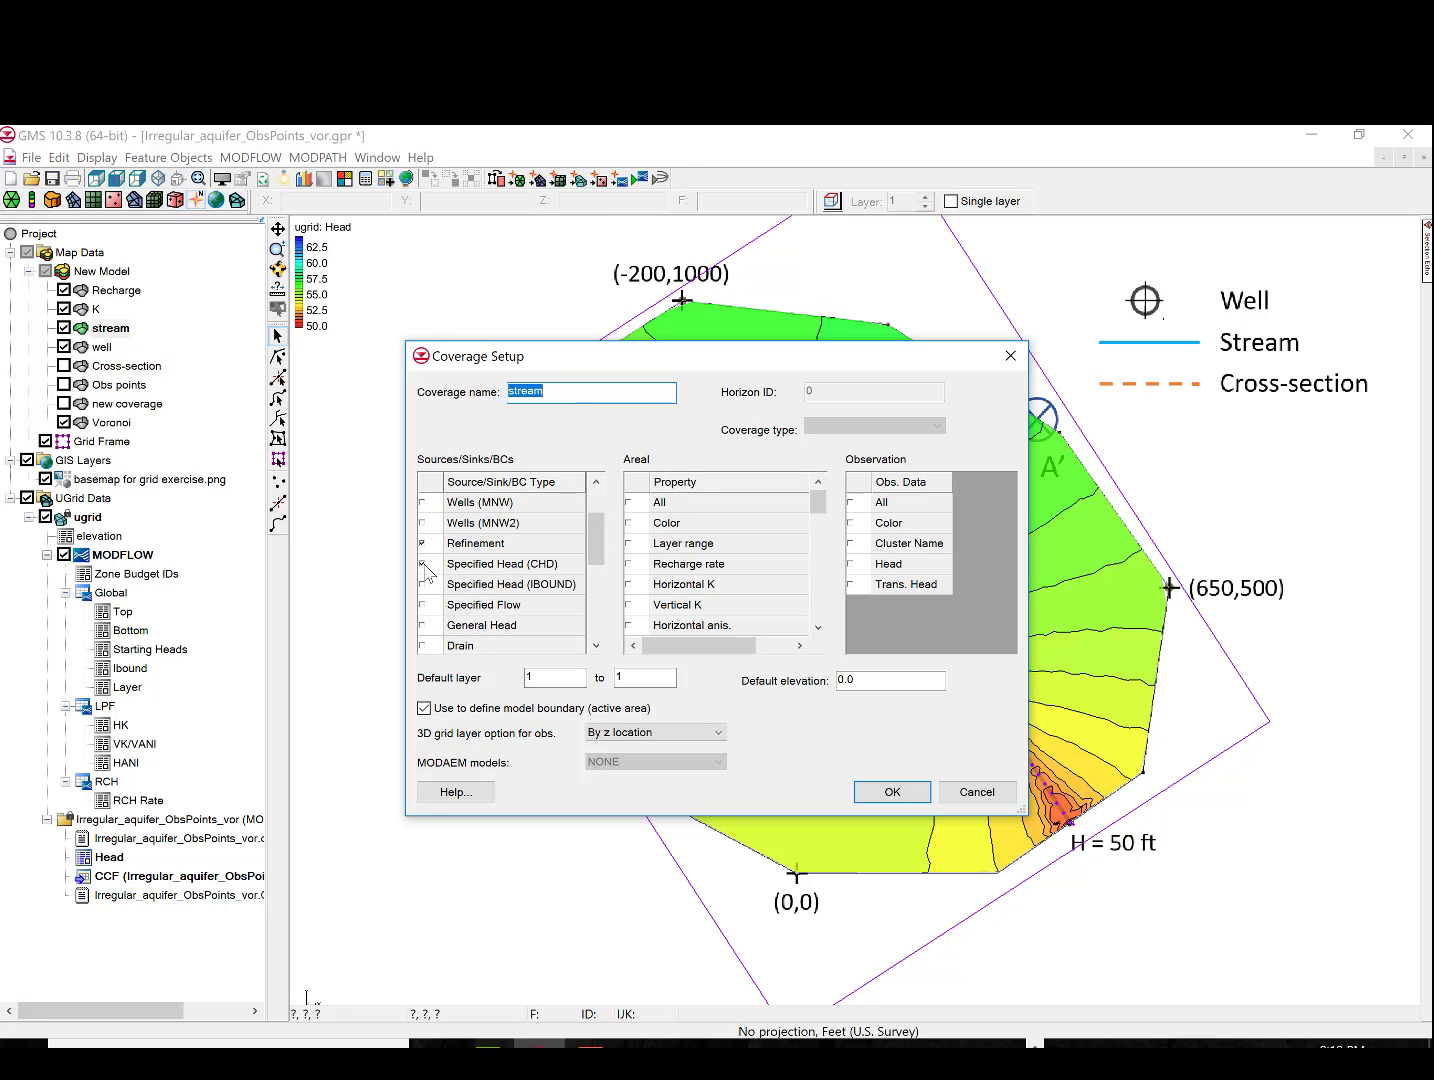
pyautogui.click(424, 564)
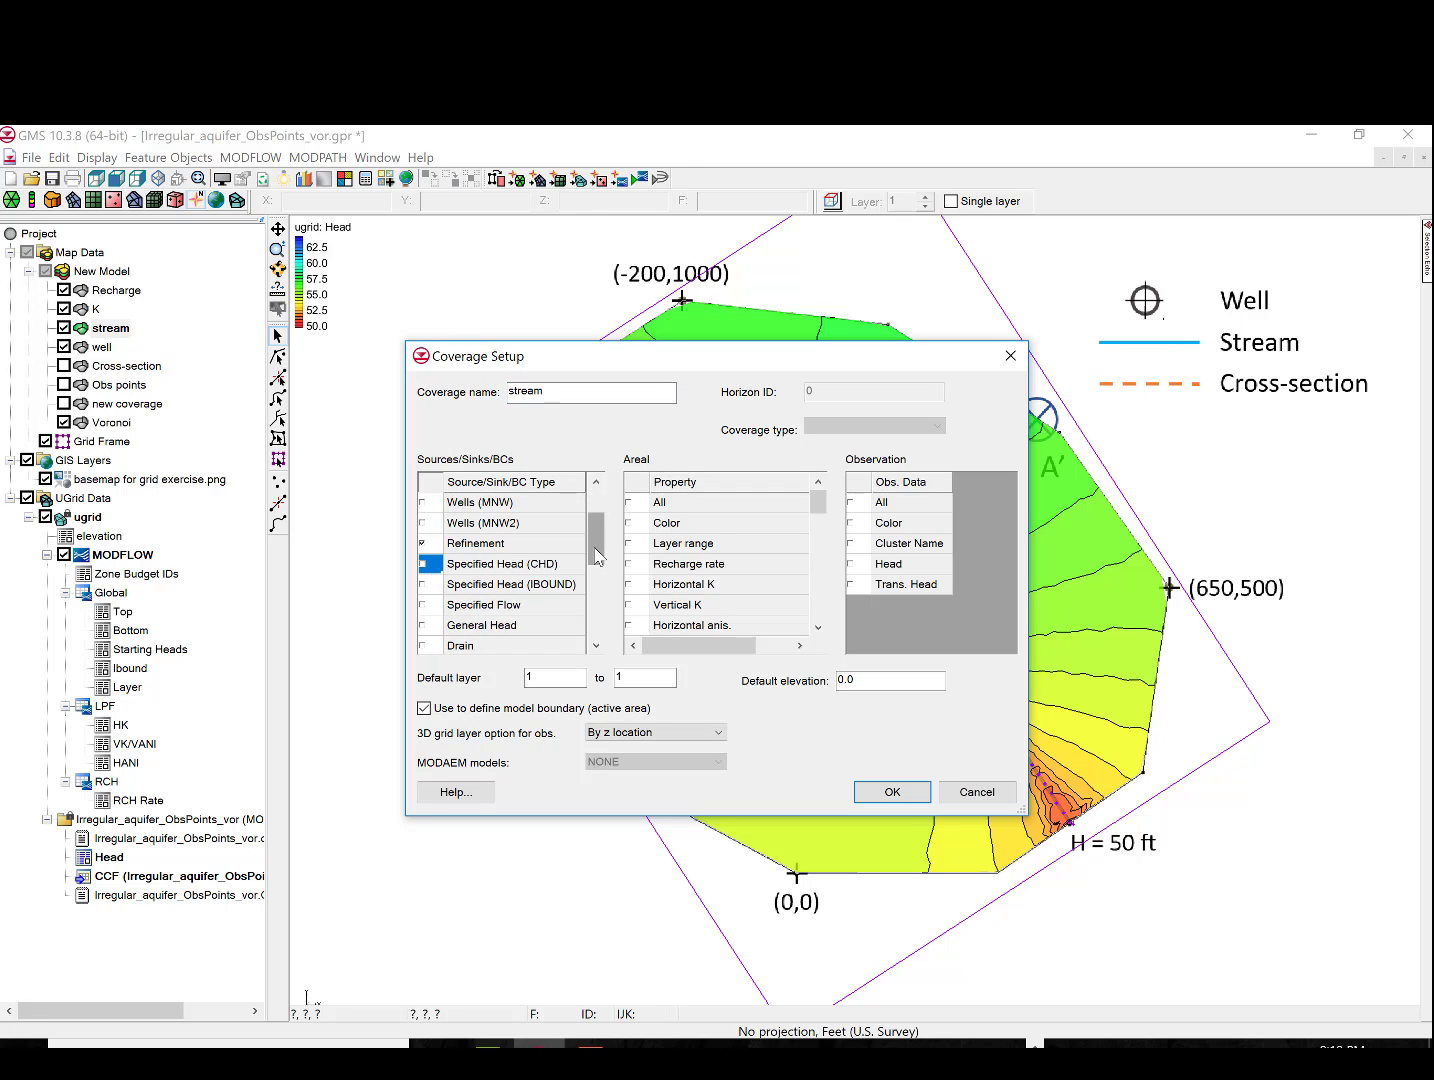
pyautogui.moveTo(596, 556); pyautogui.dragTo(572, 582)
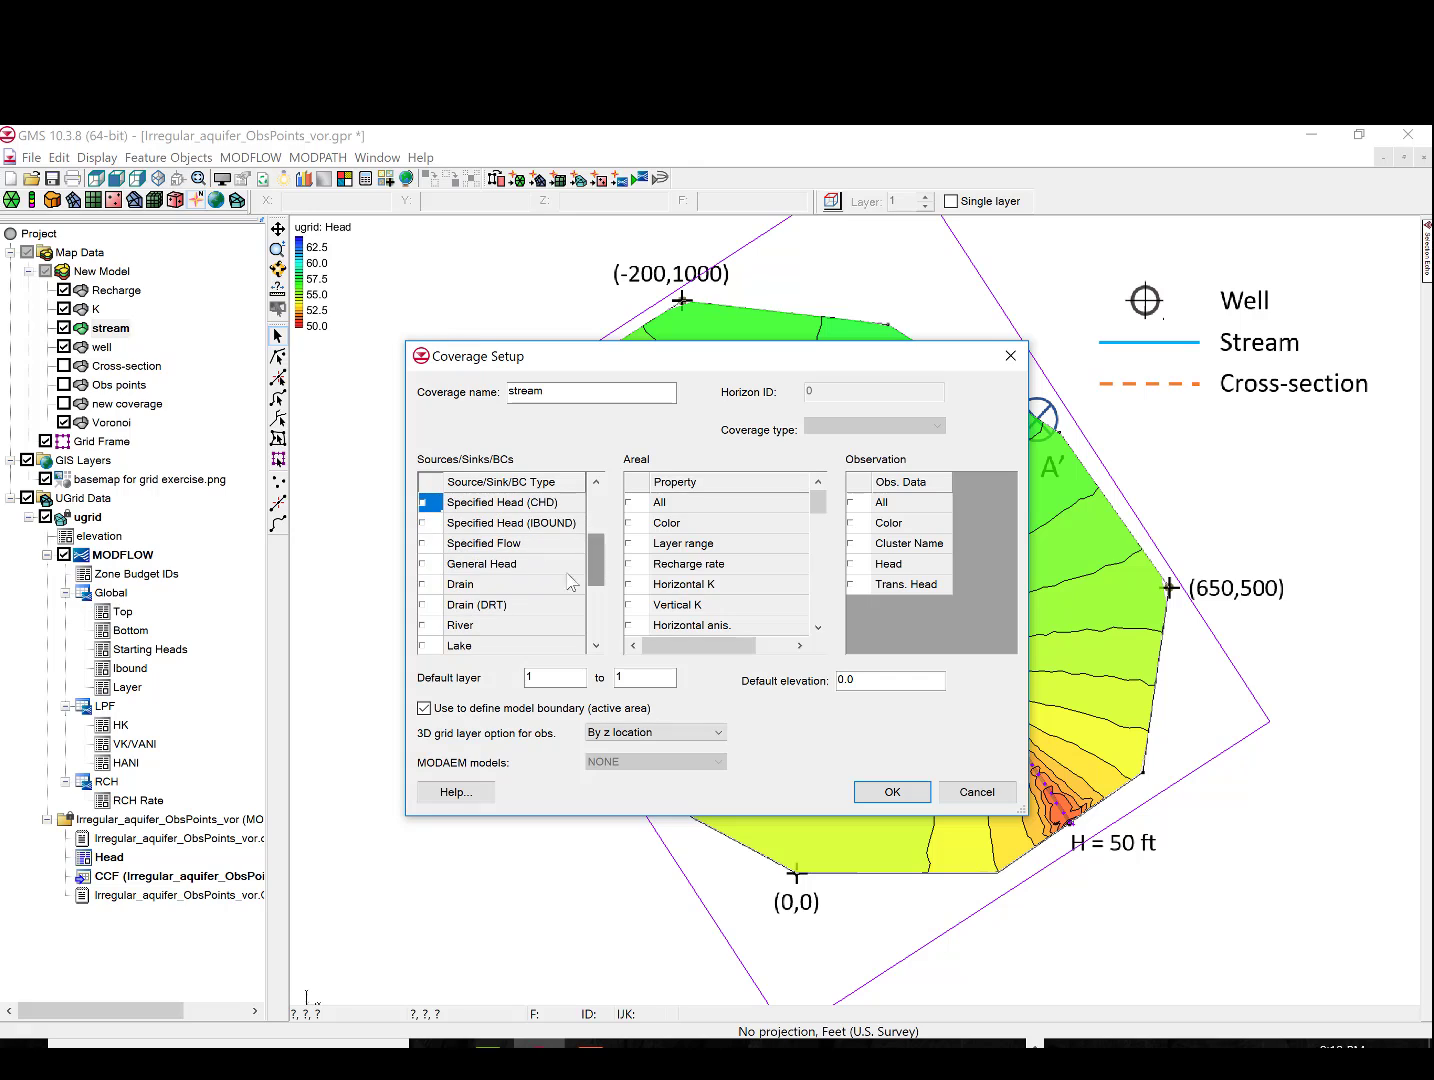
pyautogui.click(424, 587)
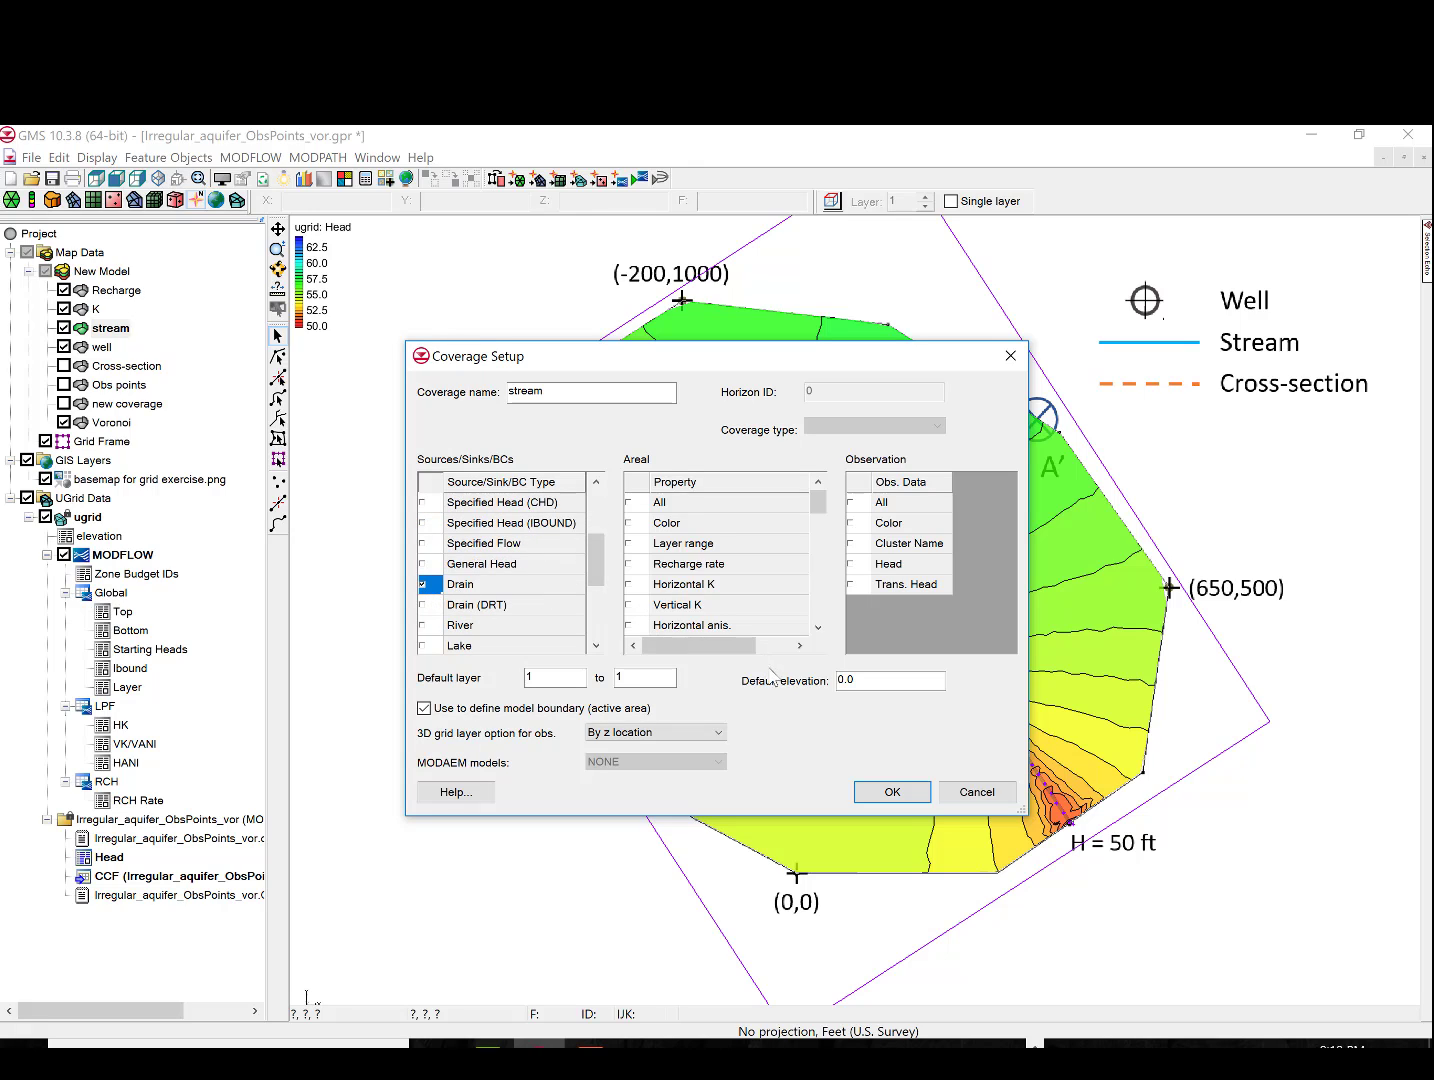
pyautogui.click(893, 795)
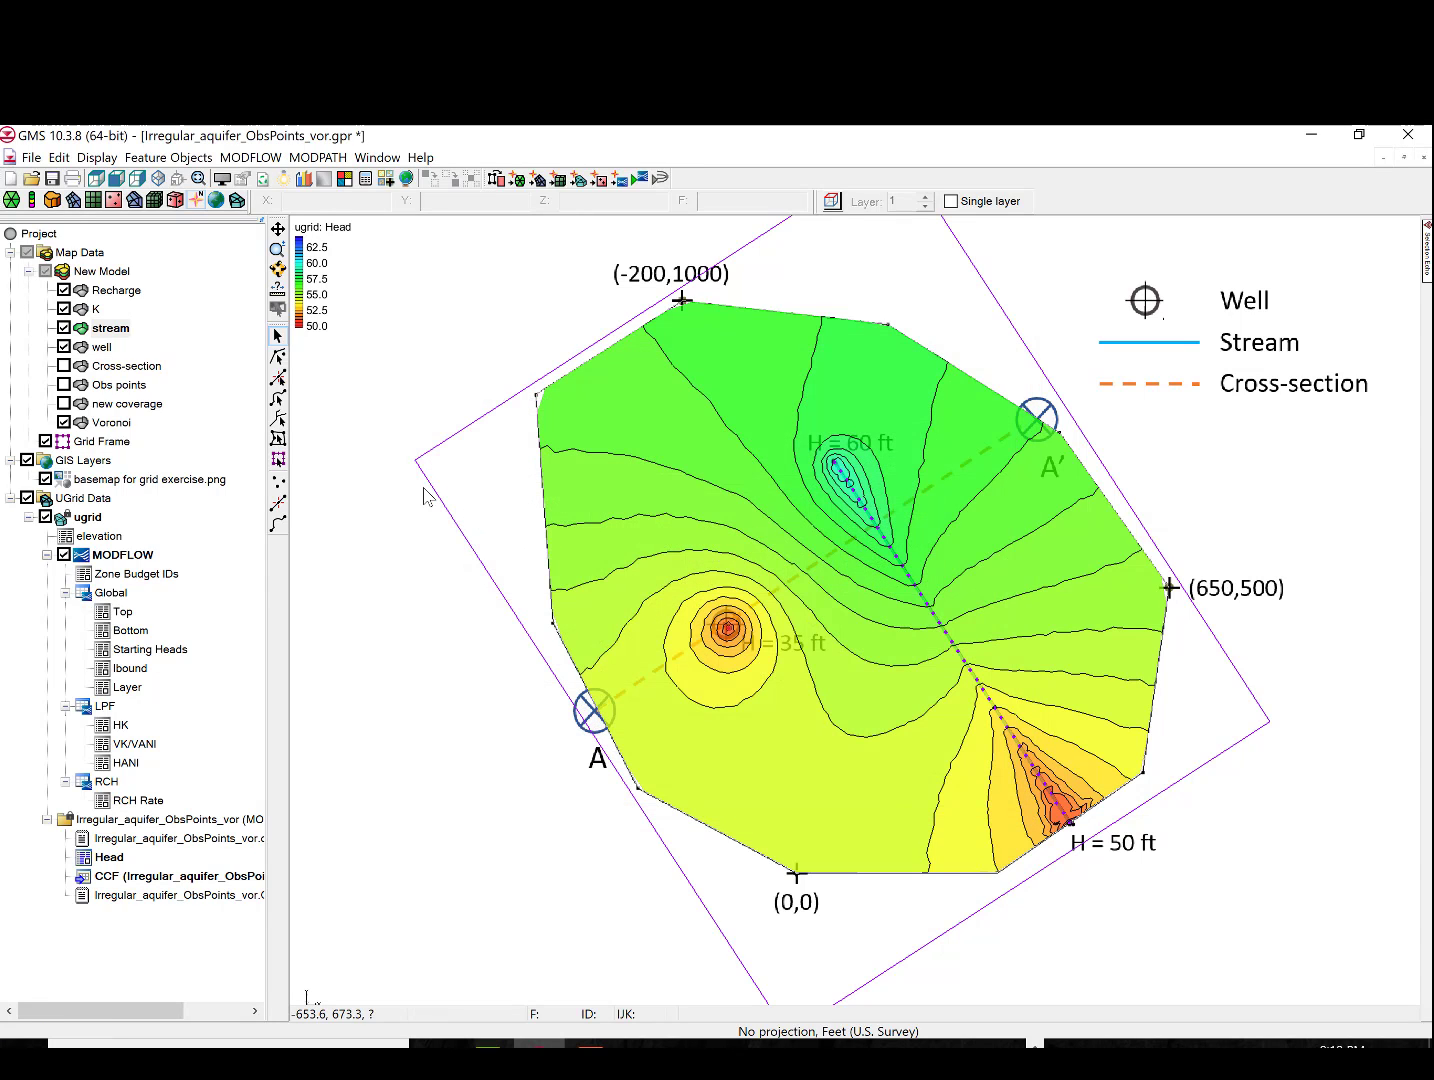
# Assign the stream arc the drain type with a conductance of 100 (ft^2/s)/(ft)
pyautogui.click(123, 337)
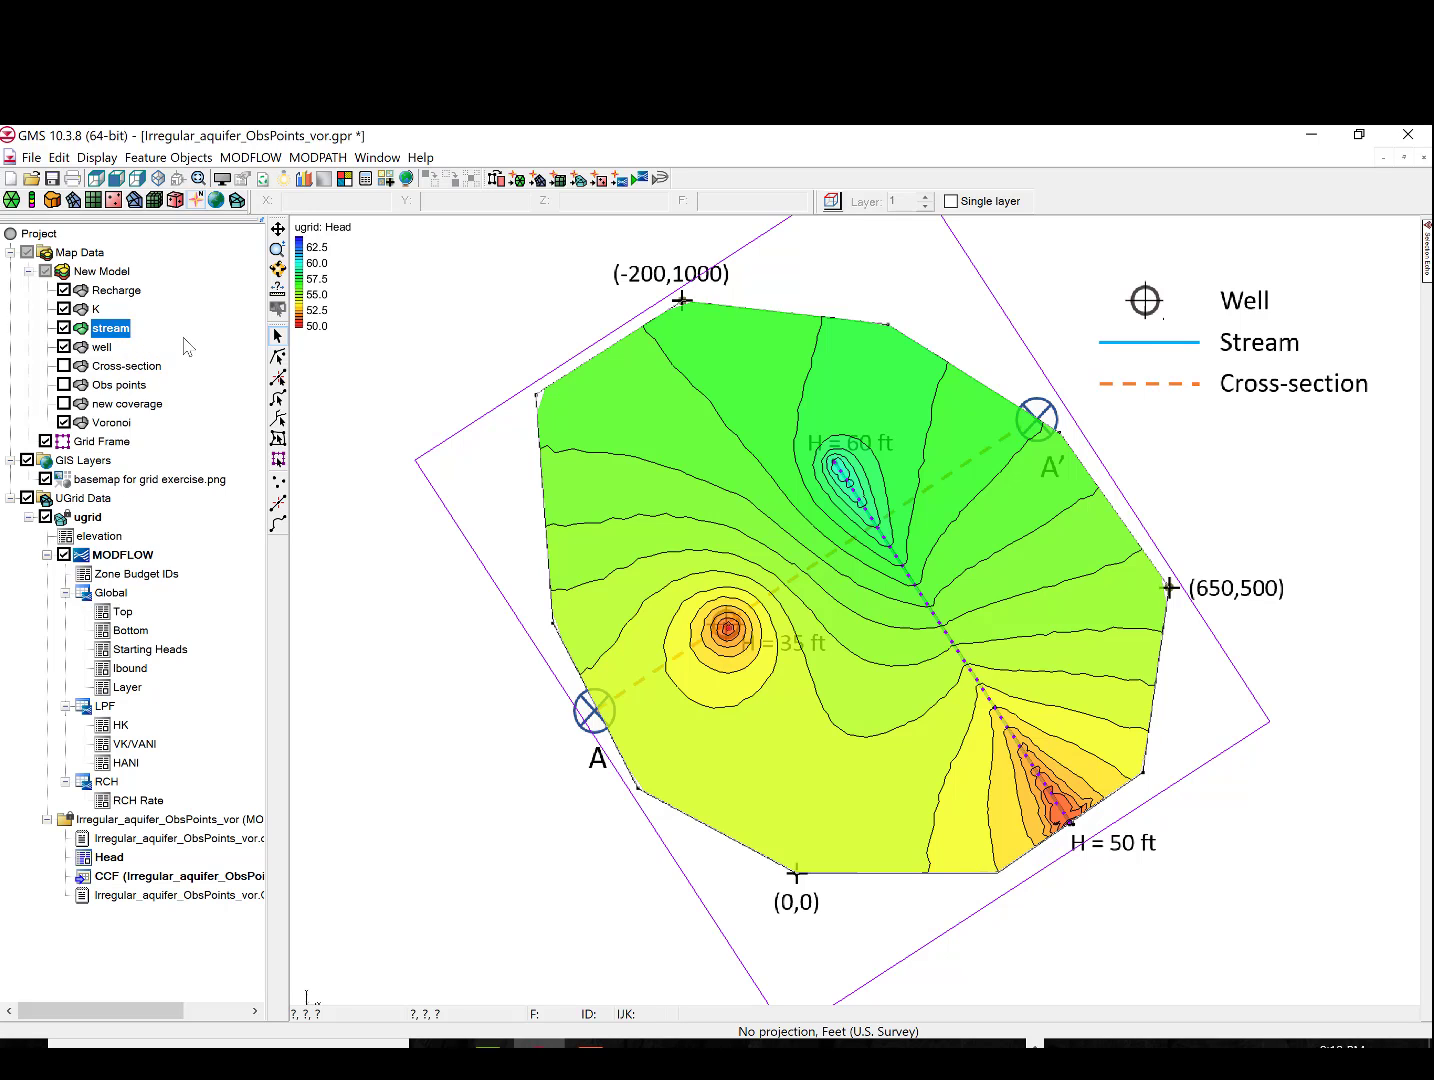
pyautogui.click(928, 605)
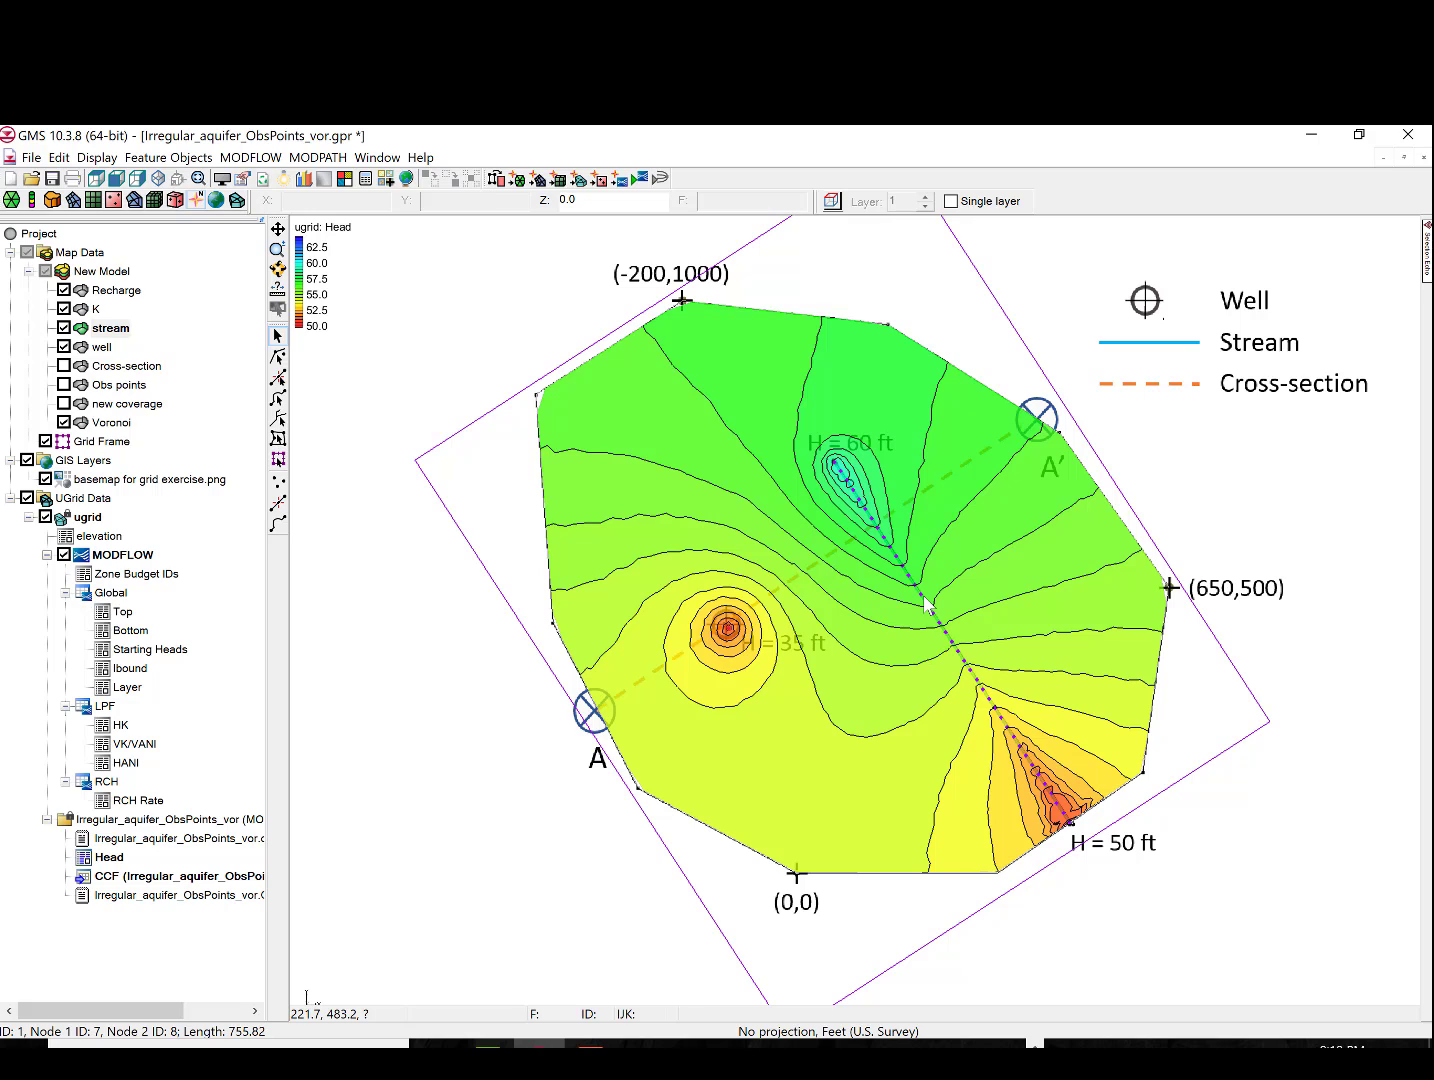
pyautogui.doubleClick(924, 598)
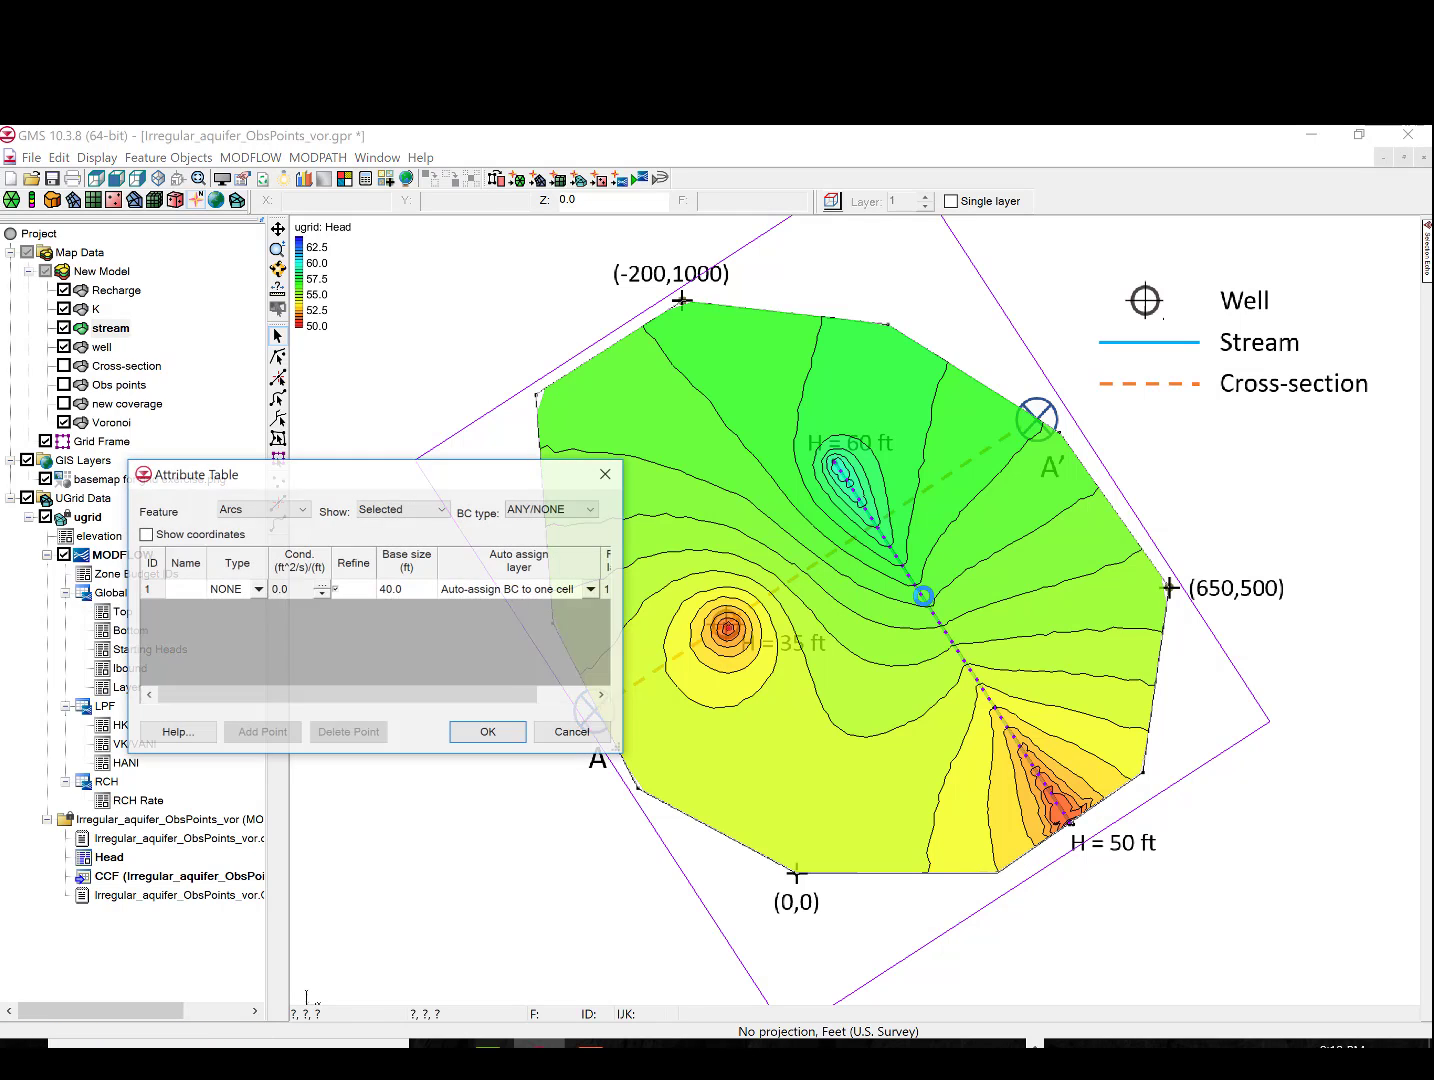
pyautogui.click(258, 590)
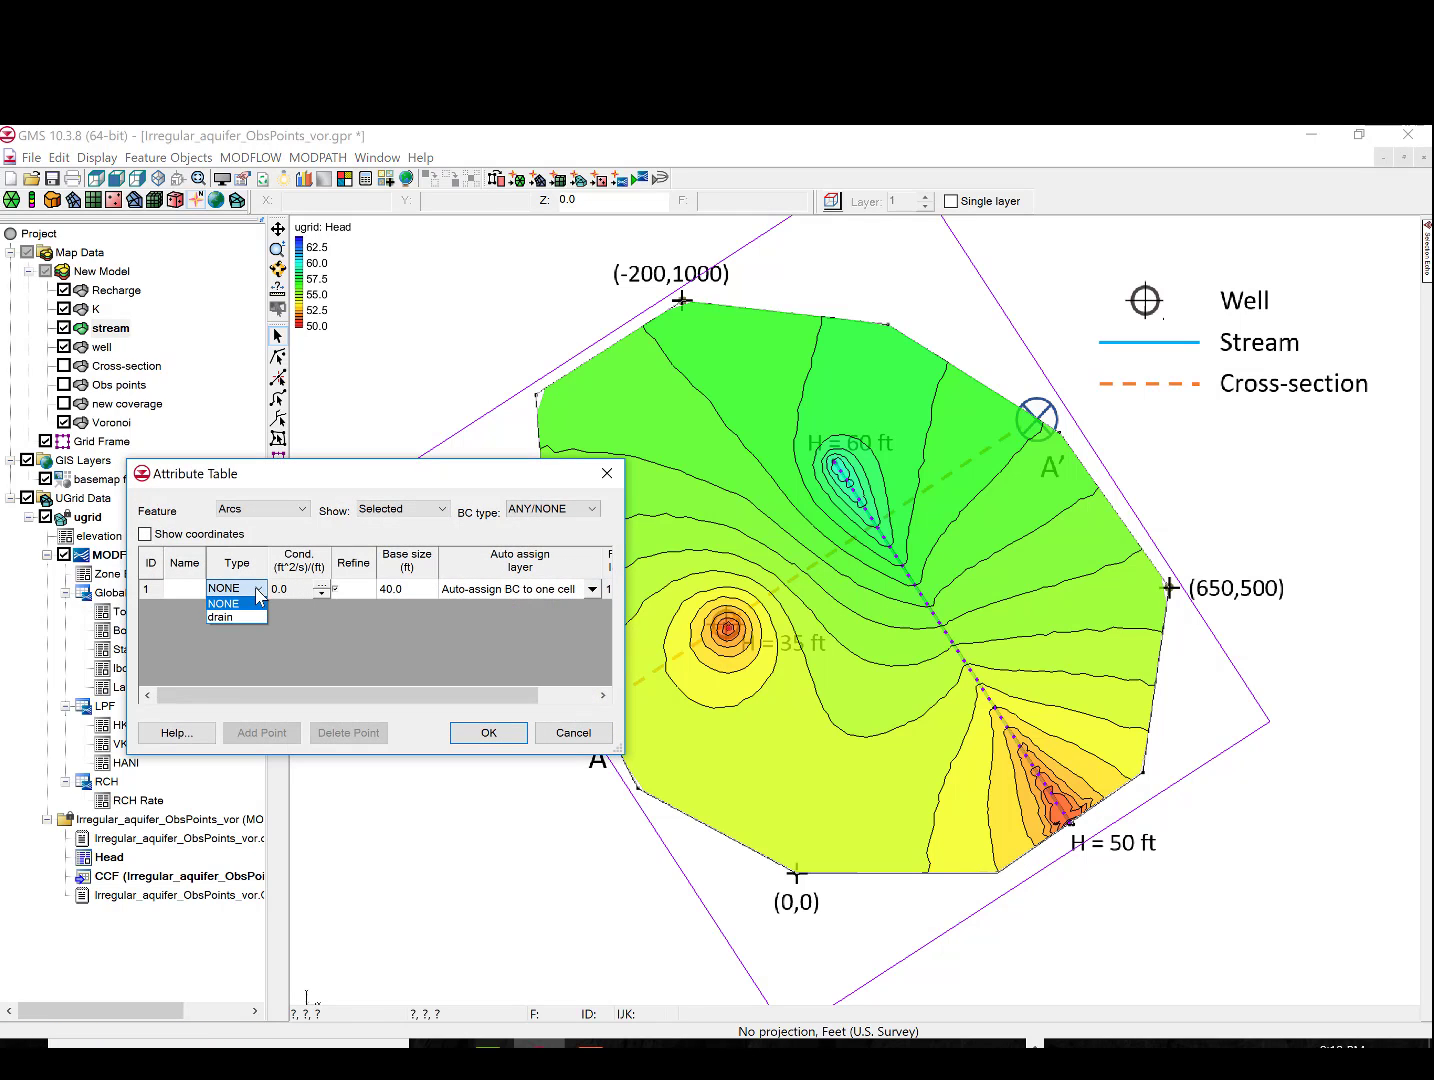
pyautogui.click(247, 621)
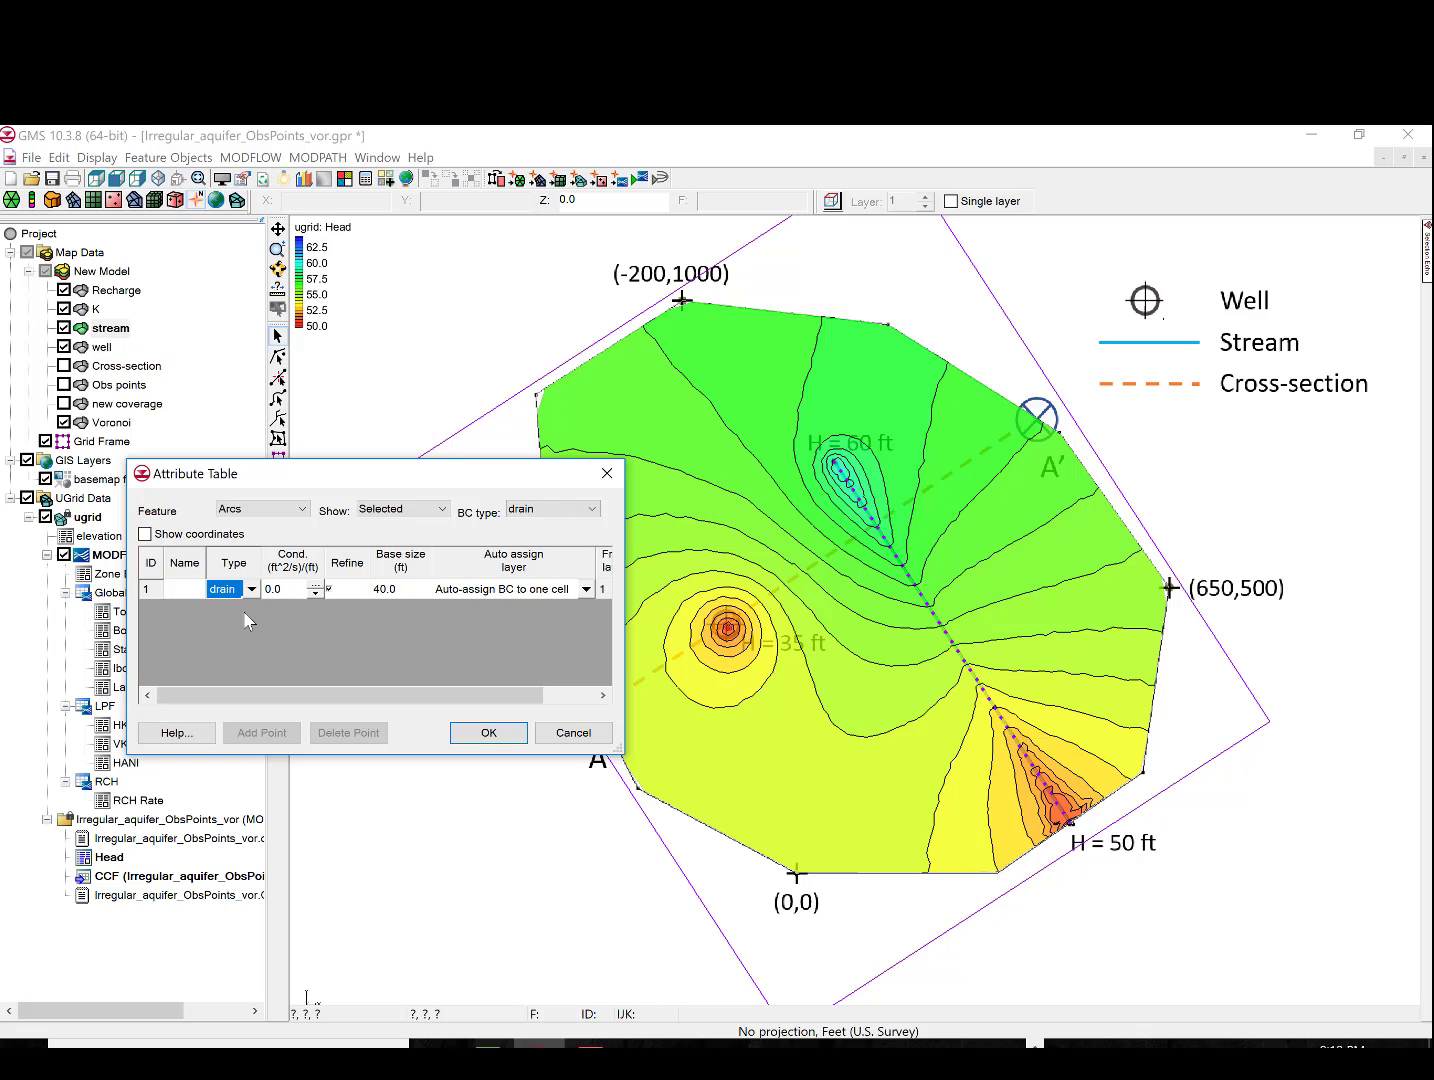
pyautogui.click(290, 593)
pyautogui.write('1')
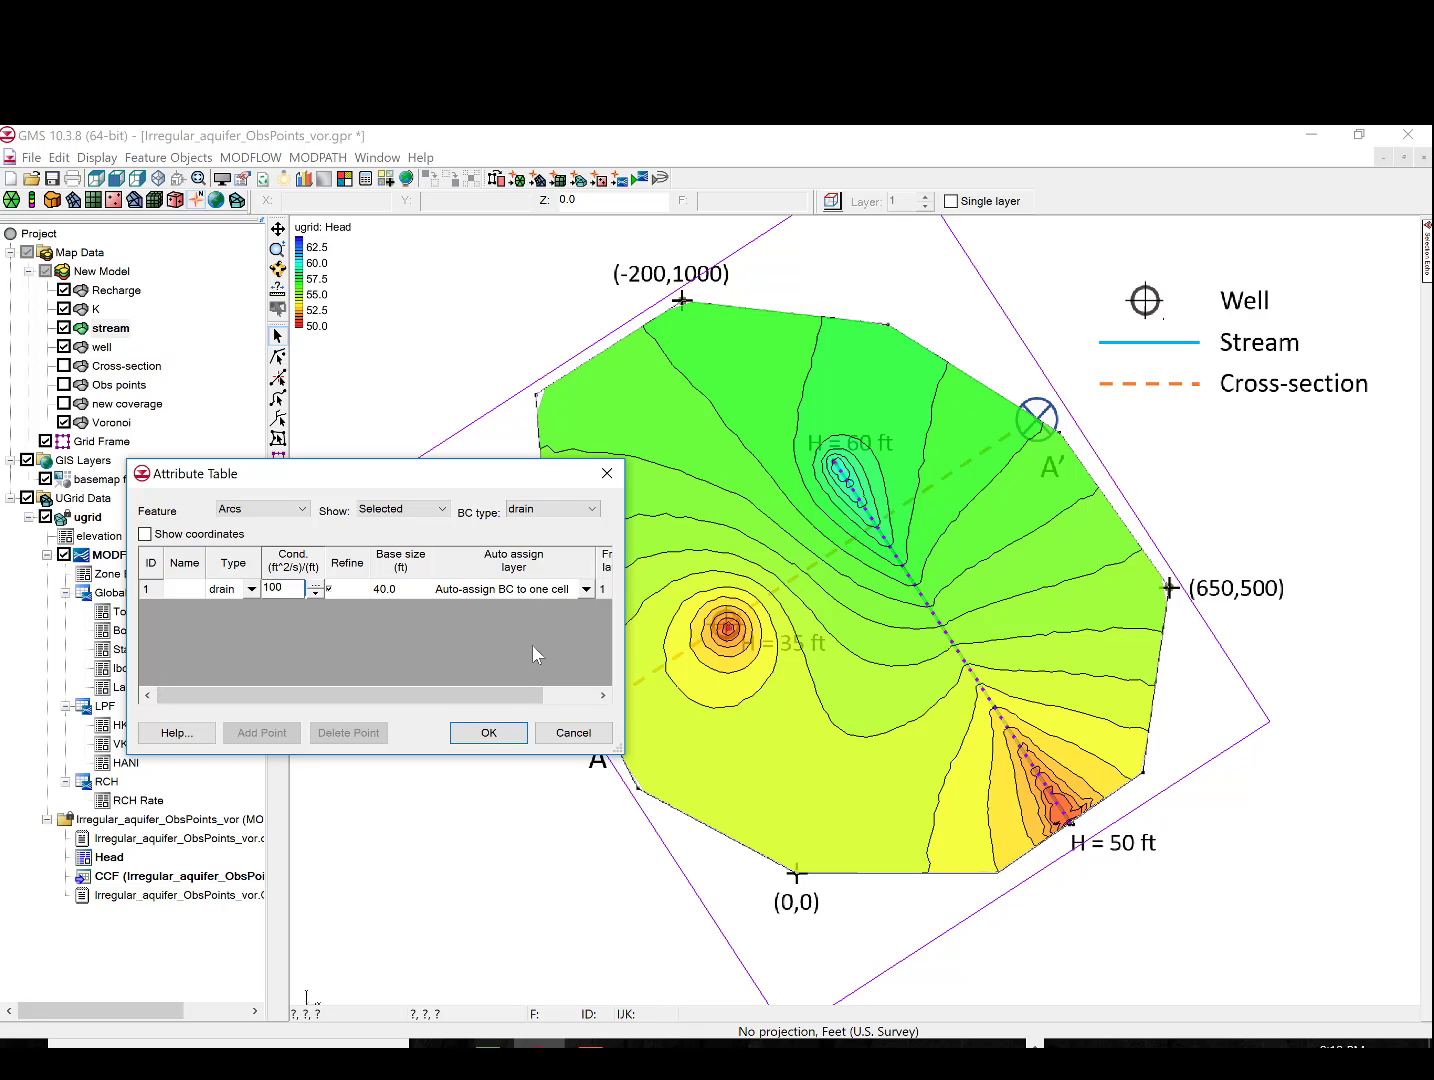
pyautogui.click(497, 733)
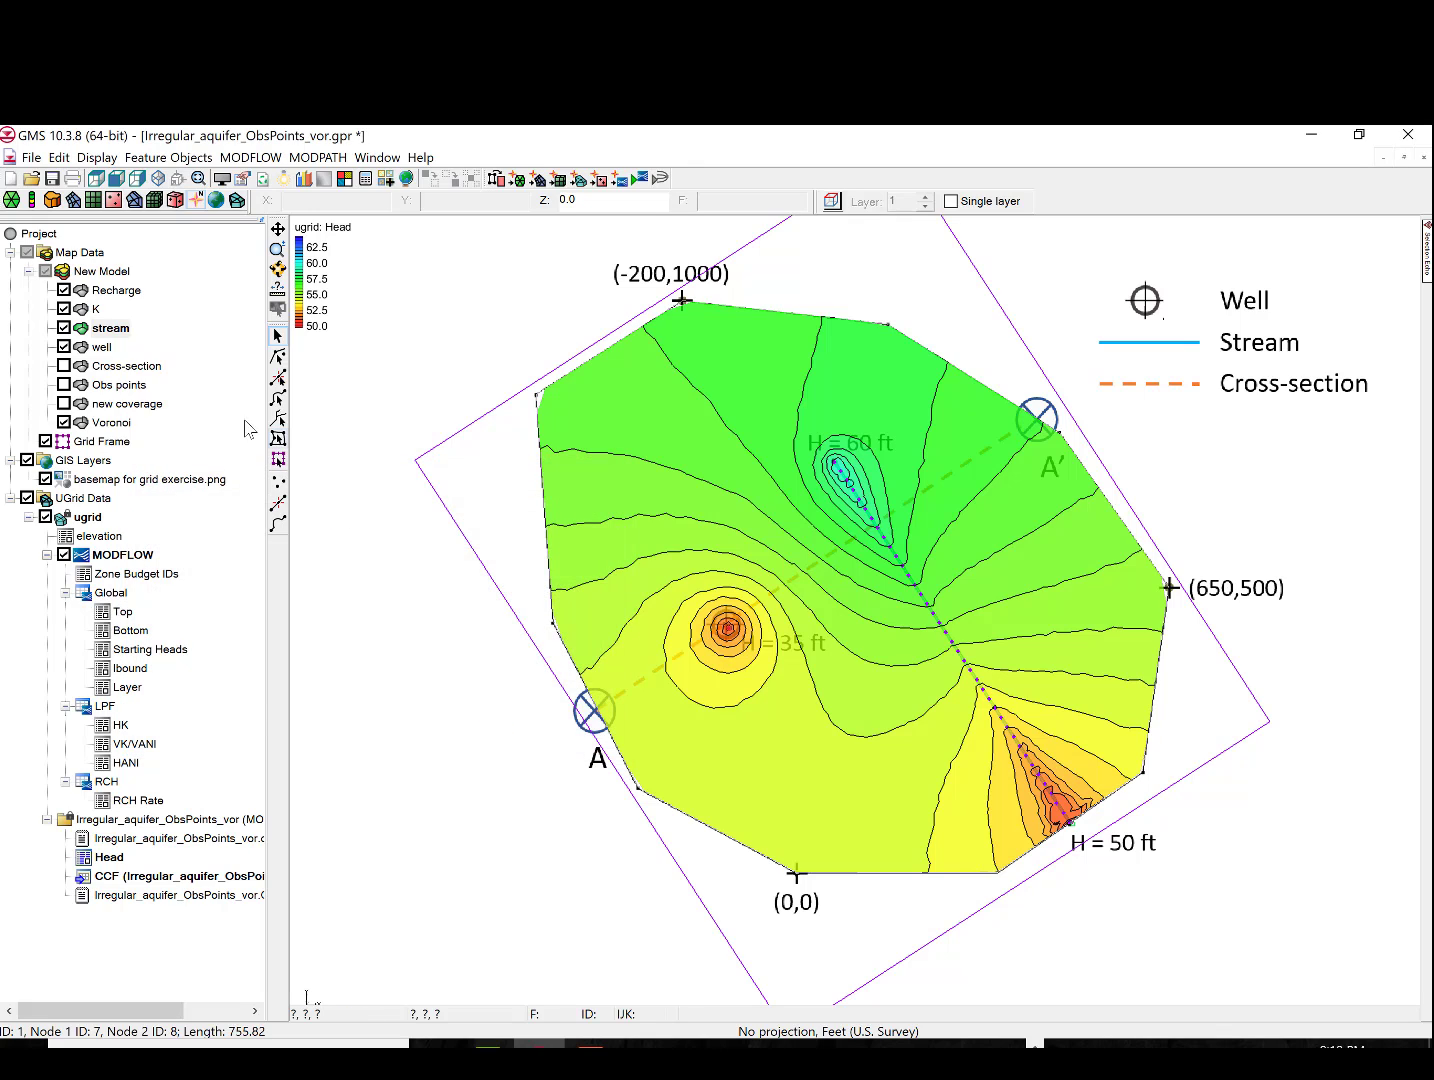
# Review which source/sink types are enabled in the stream coverage's setup
pyautogui.click(104, 330)
pyautogui.rightClick(104, 330)
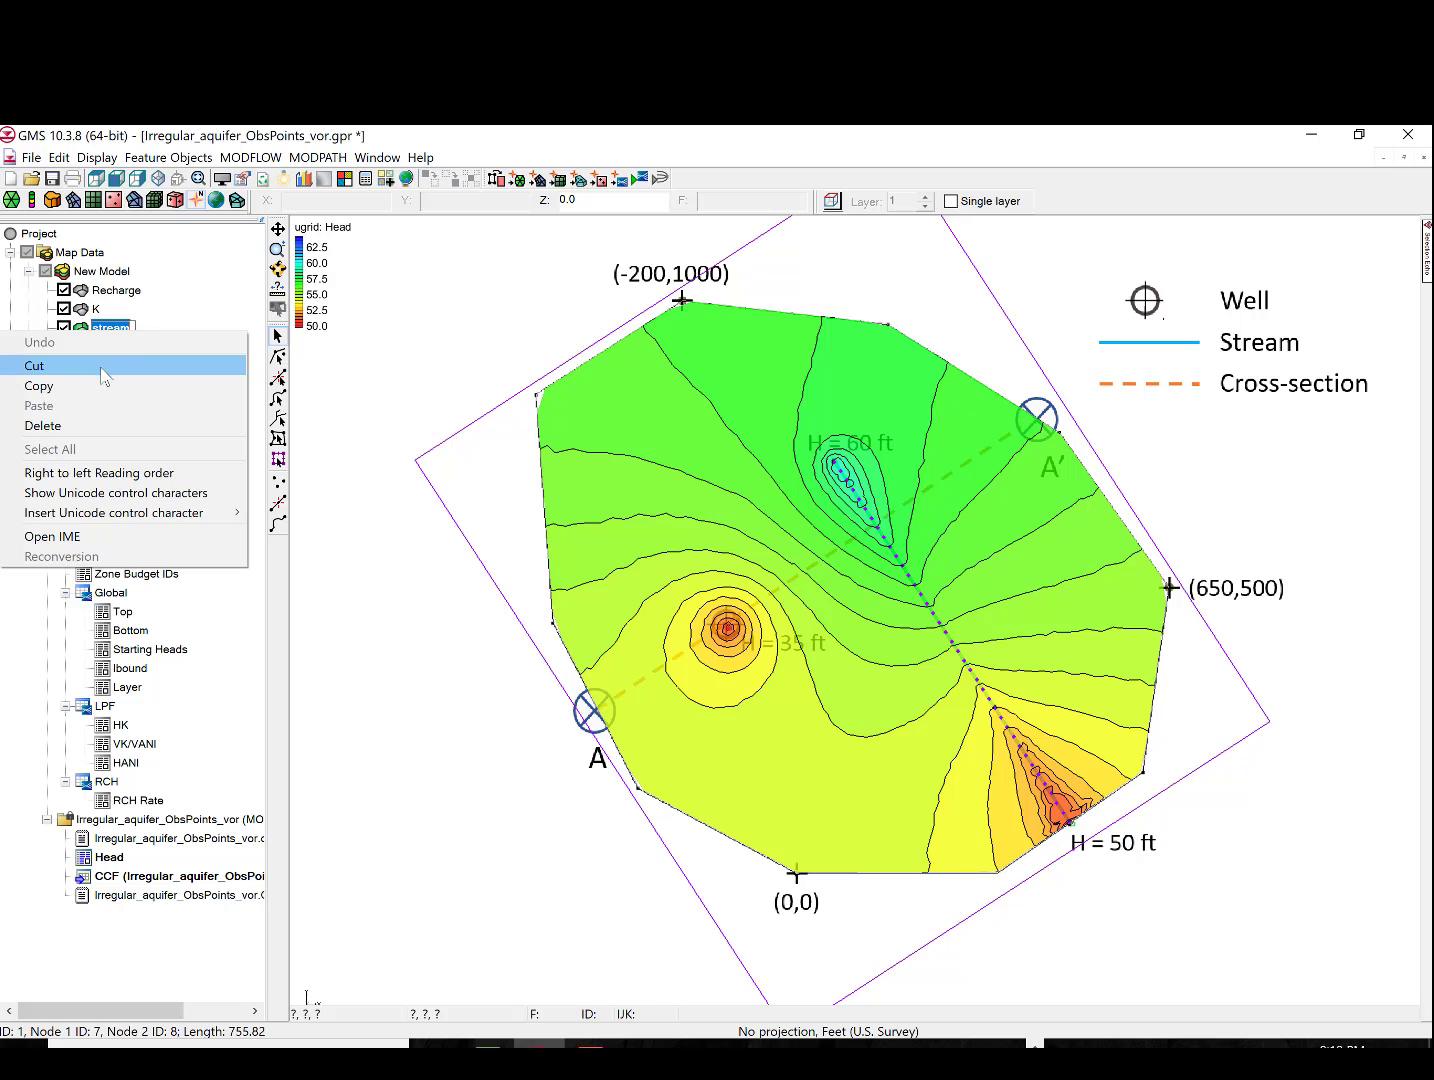
pyautogui.click(195, 315)
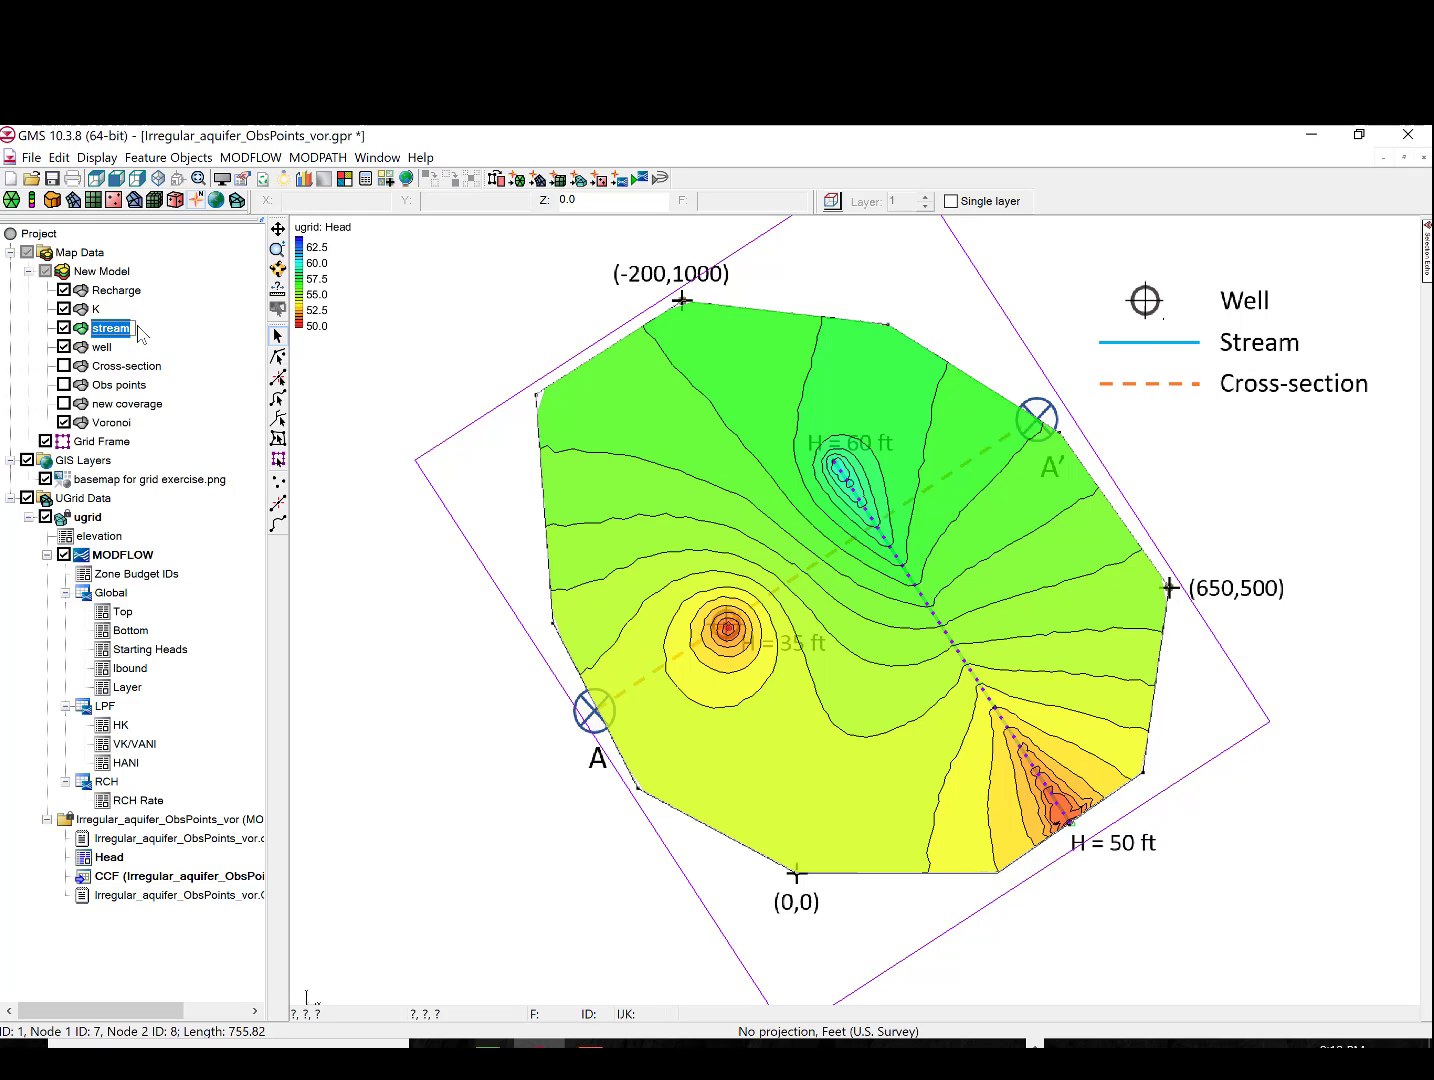
pyautogui.doubleClick(118, 331)
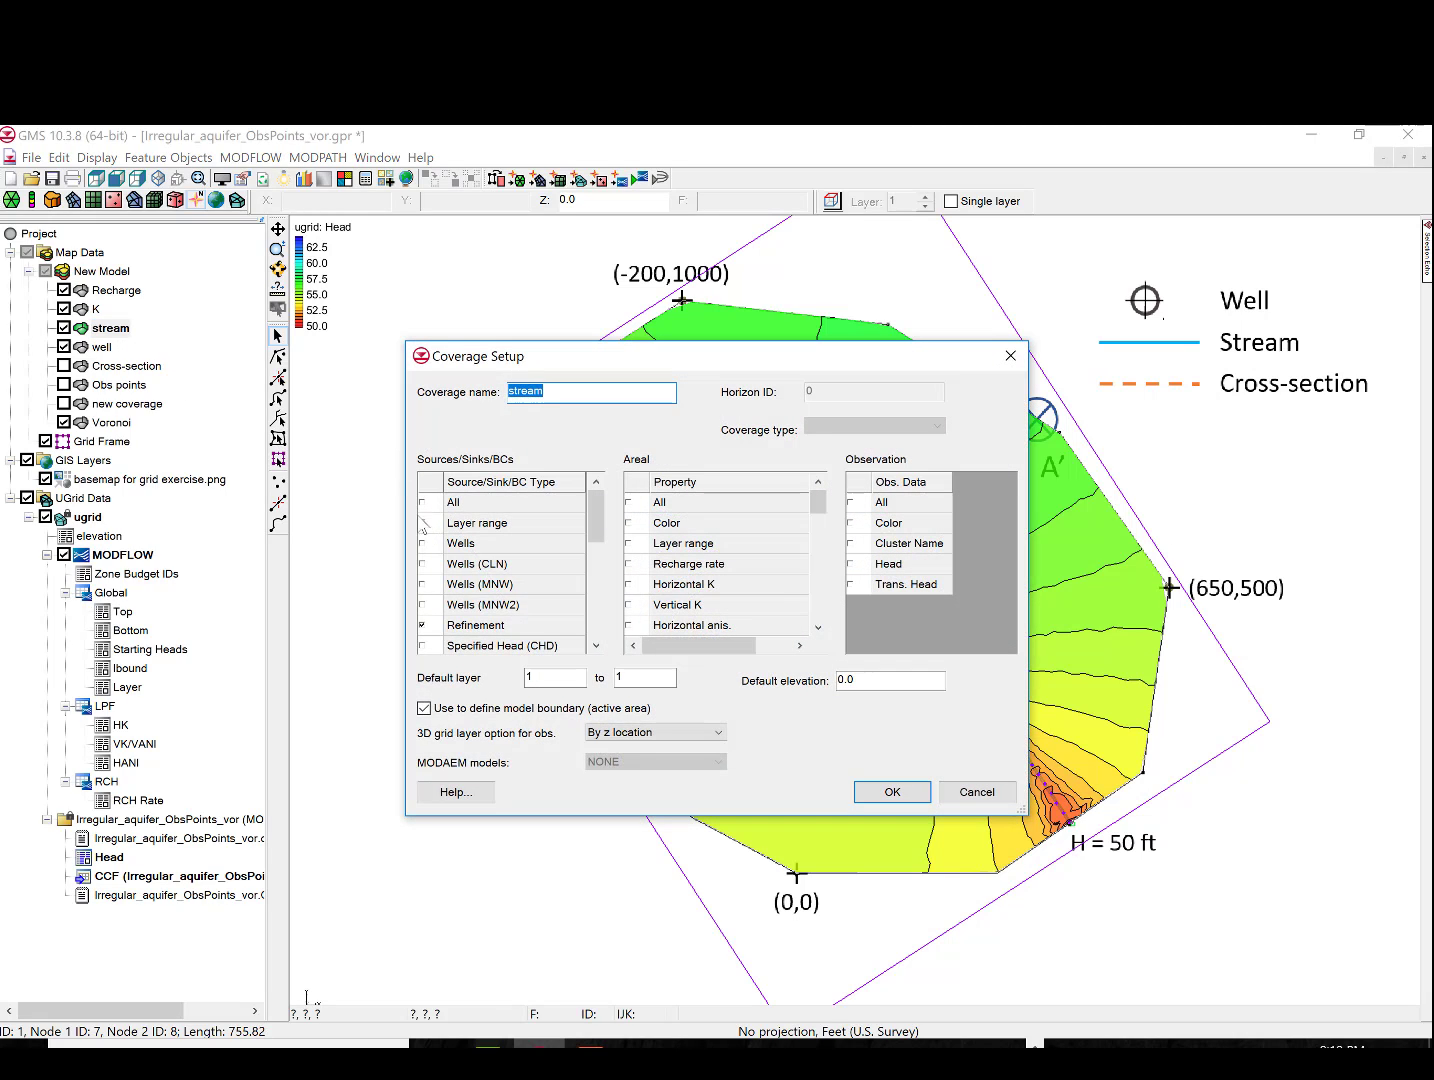
pyautogui.click(892, 792)
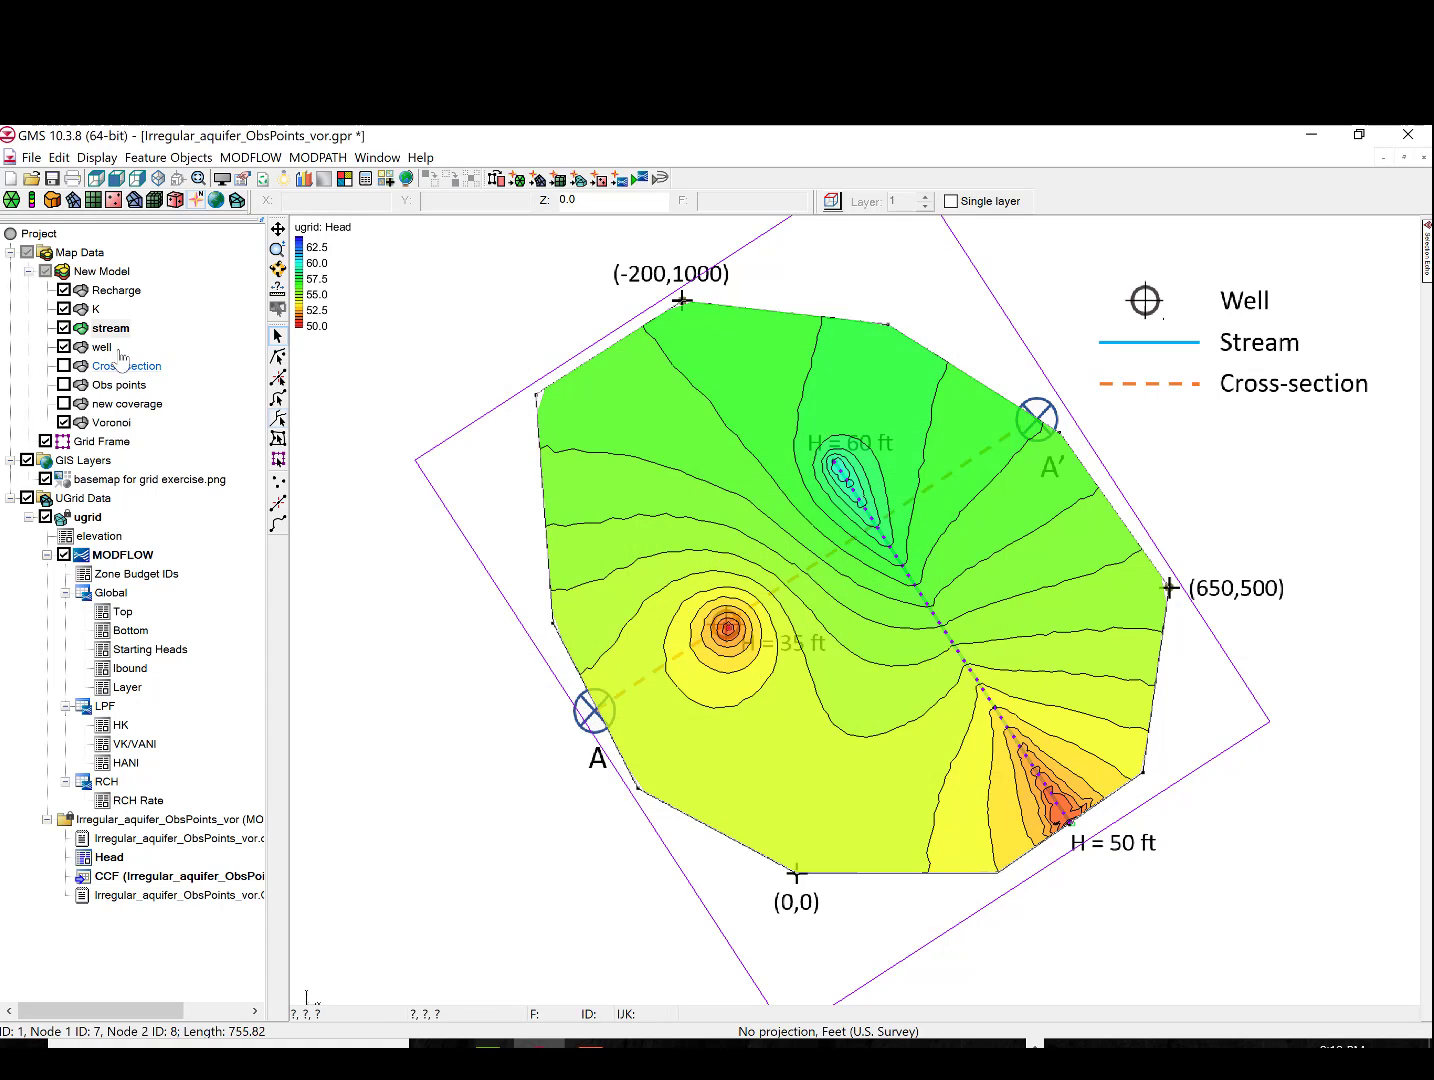
# Set the drain bottom elevation of the stream's upstream end node, at the H = 60 ft label, to 60 ft
pyautogui.click(833, 462)
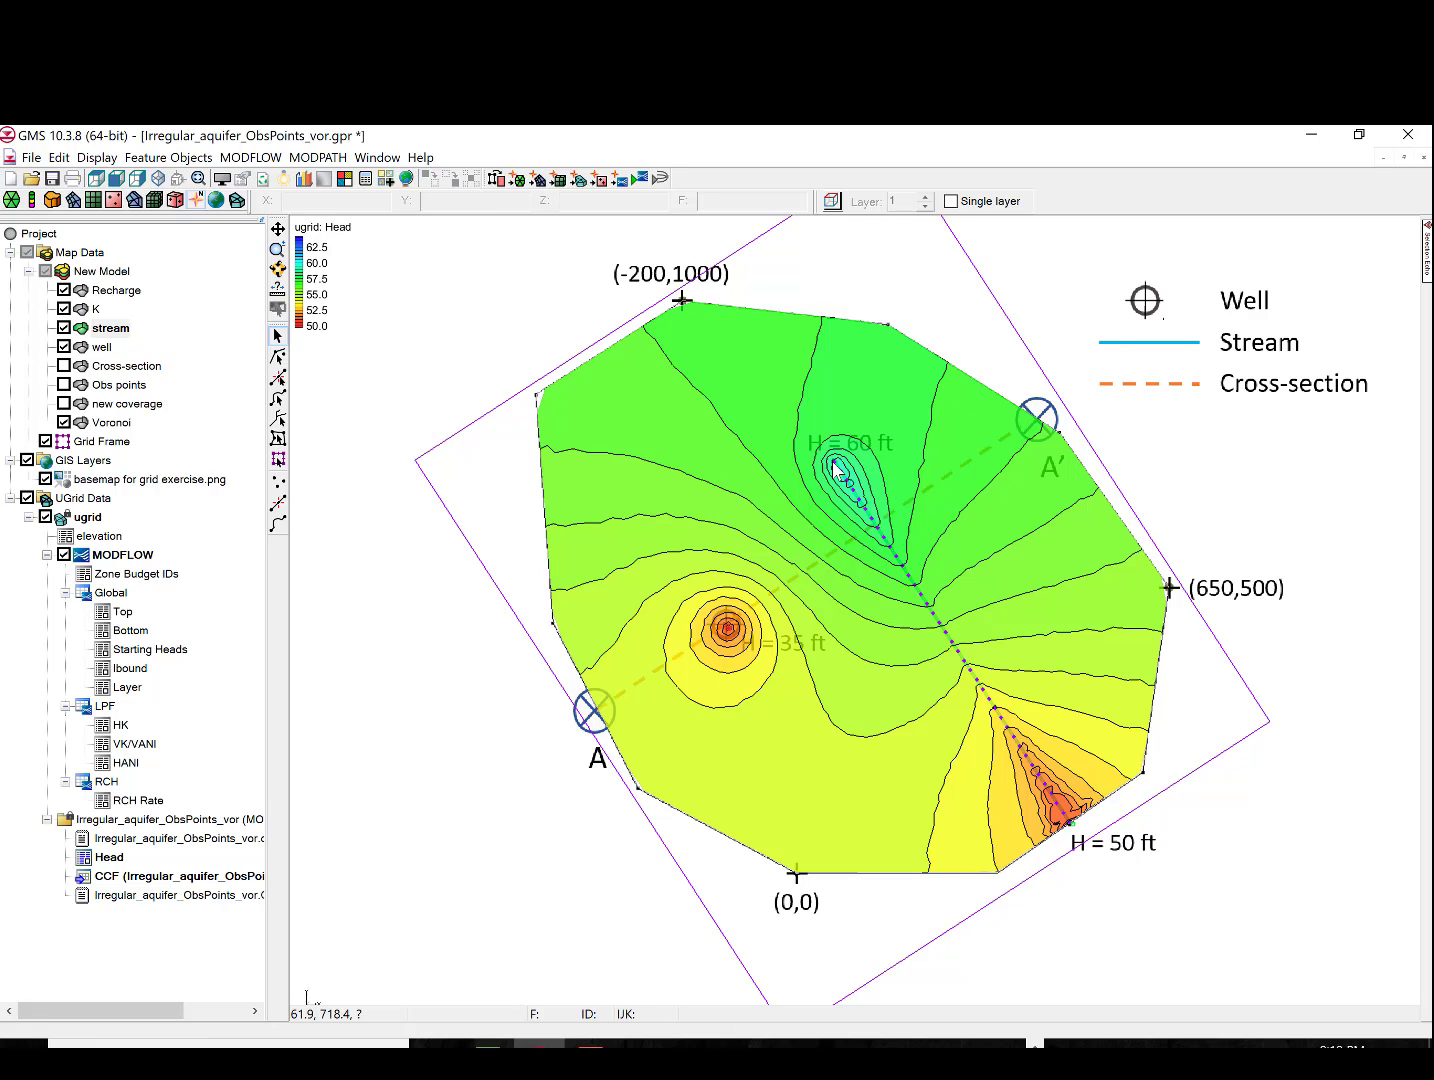
pyautogui.click(833, 463)
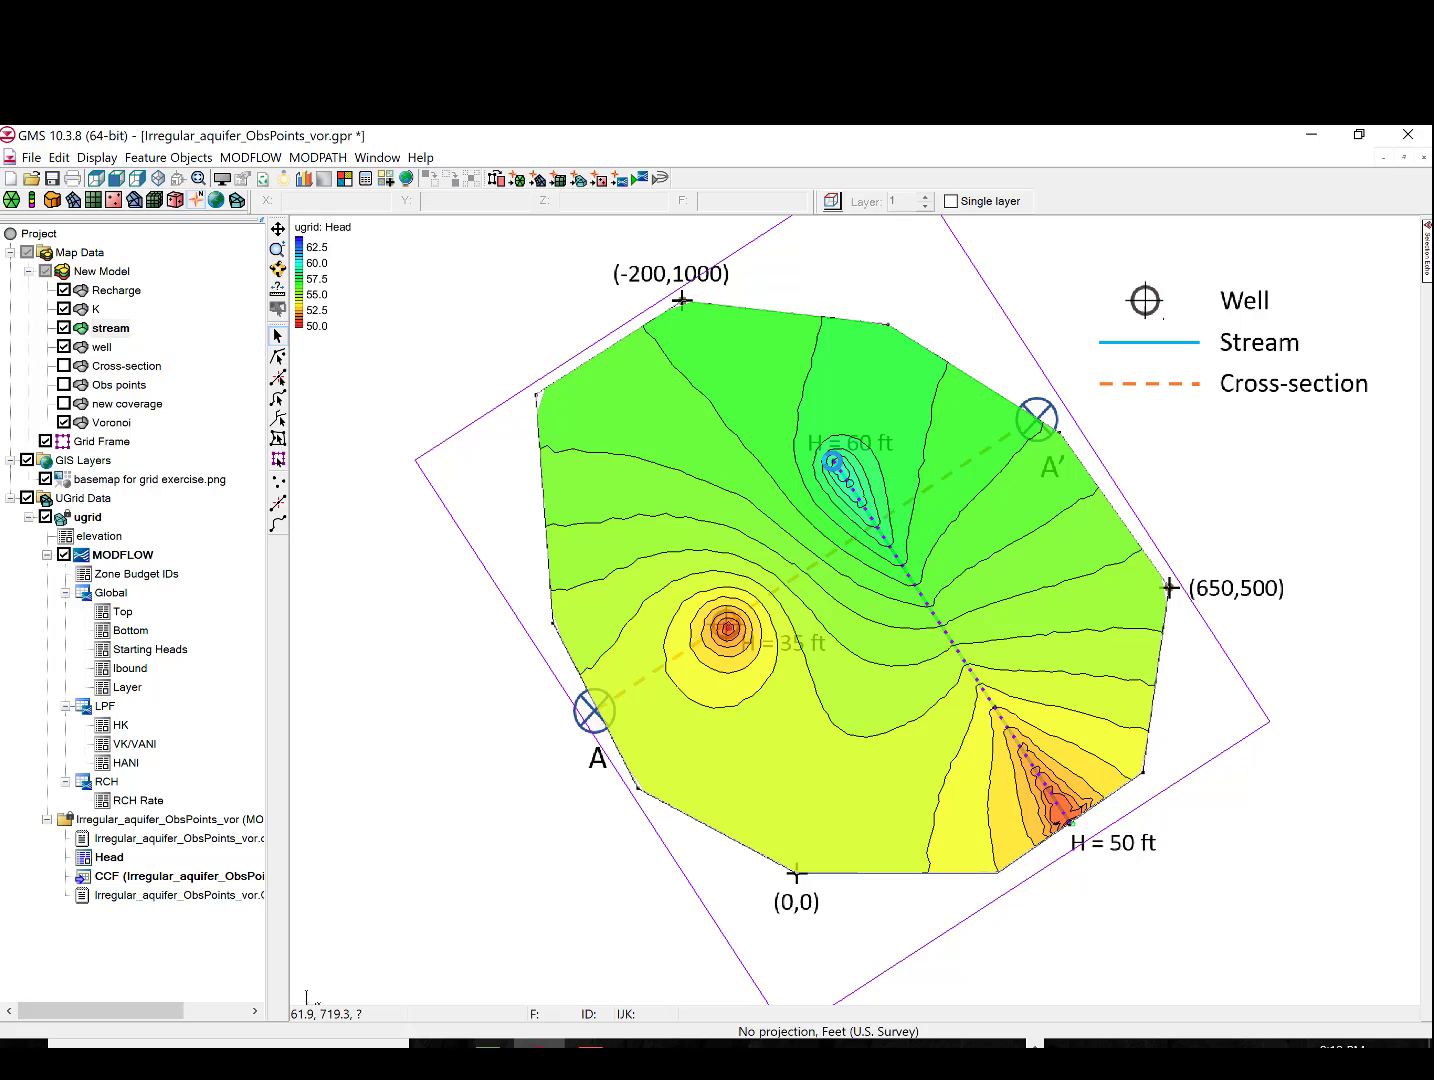
pyautogui.rightClick(834, 466)
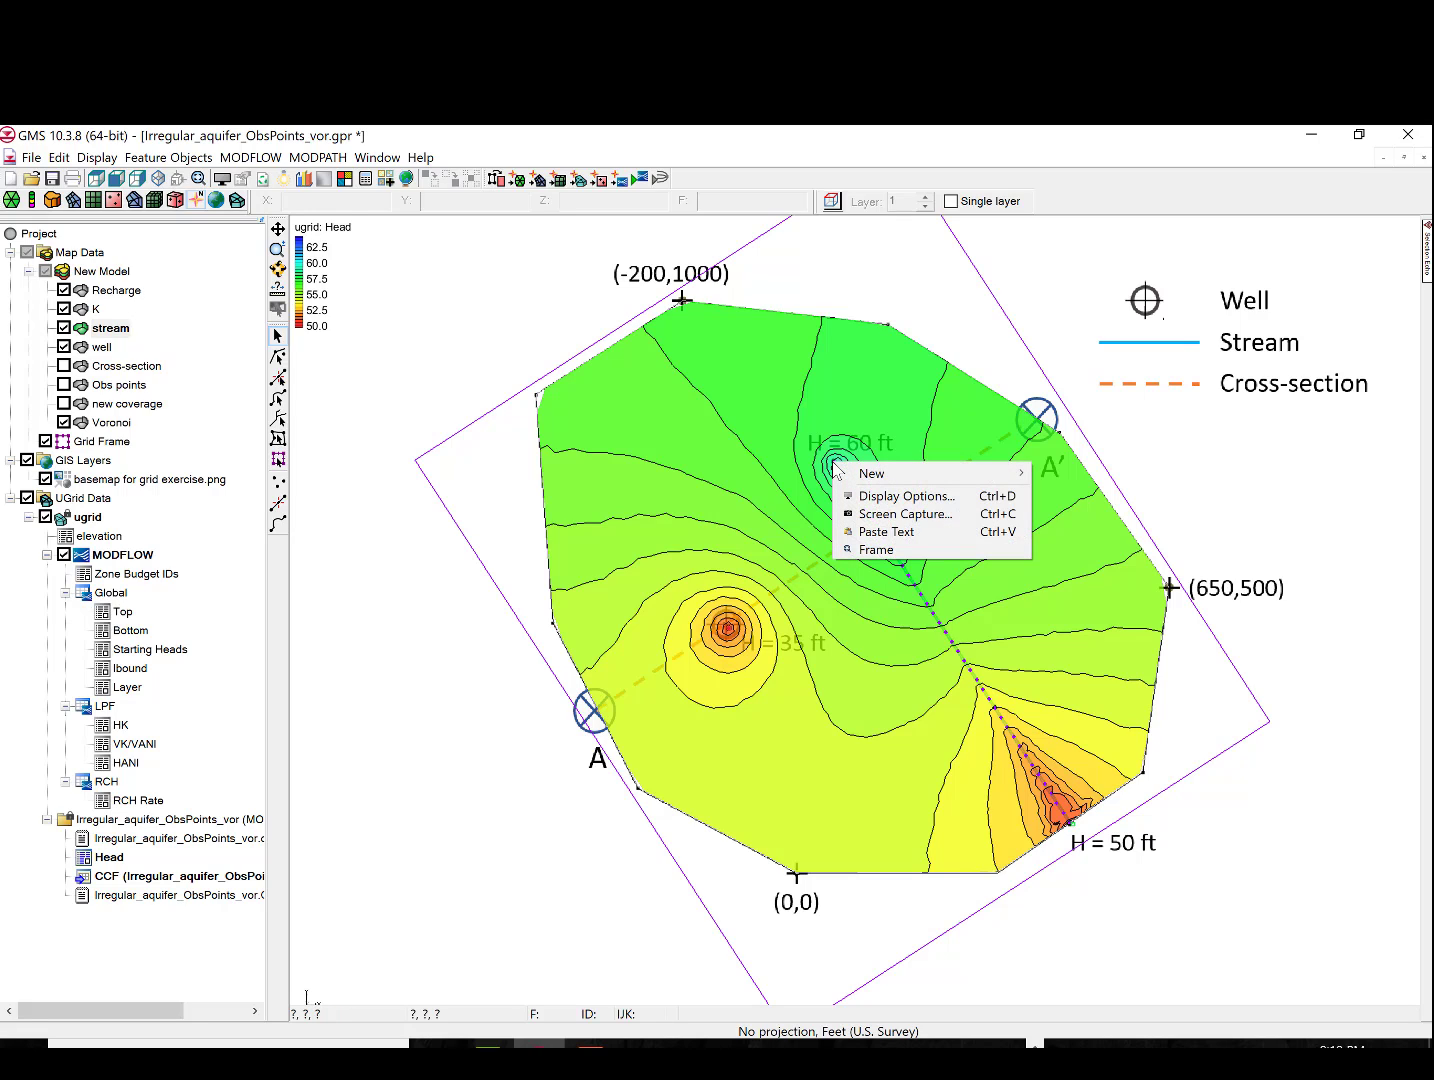
pyautogui.click(824, 468)
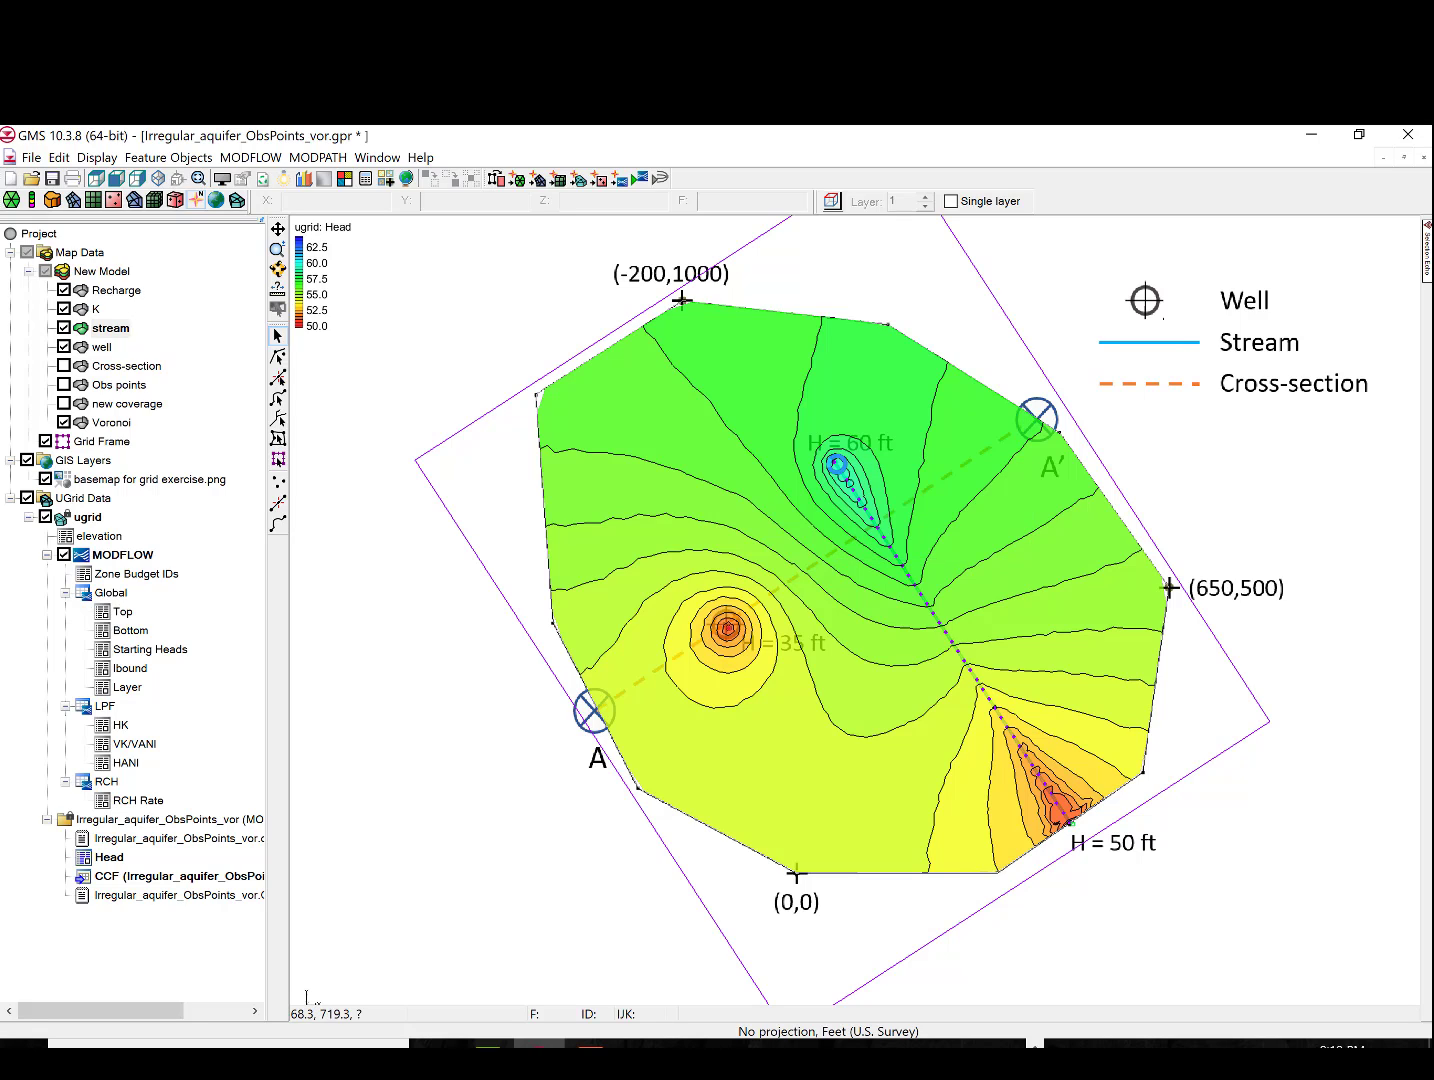
pyautogui.click(838, 468)
pyautogui.doubleClick(838, 468)
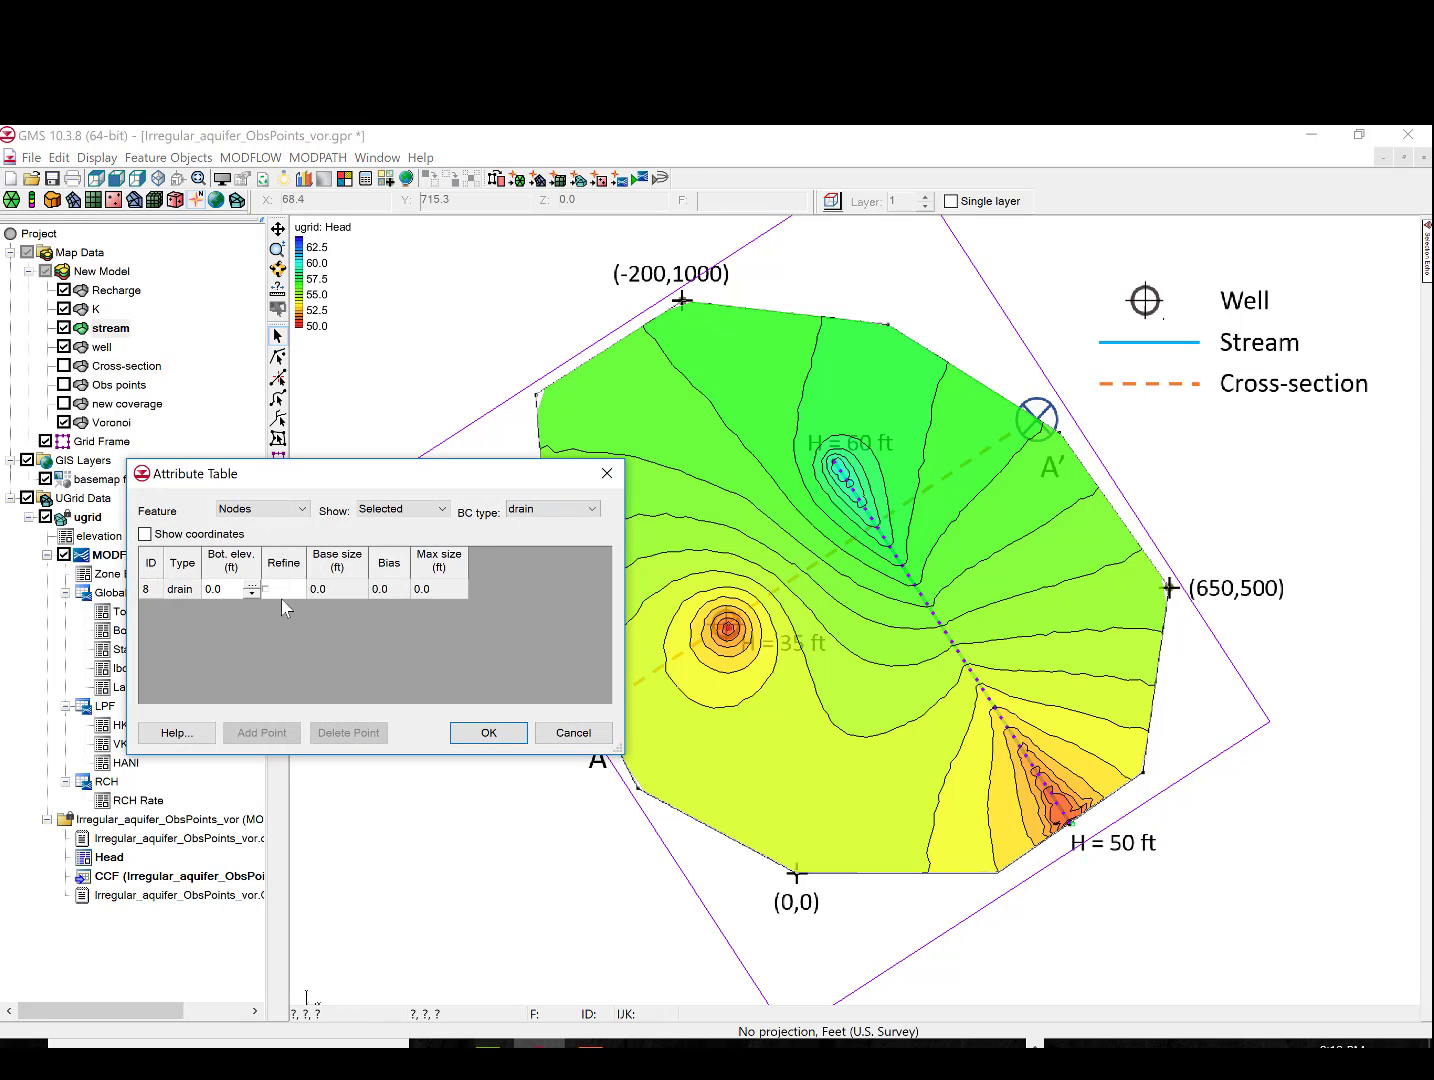
pyautogui.click(234, 592)
pyautogui.write('6')
pyautogui.click(488, 732)
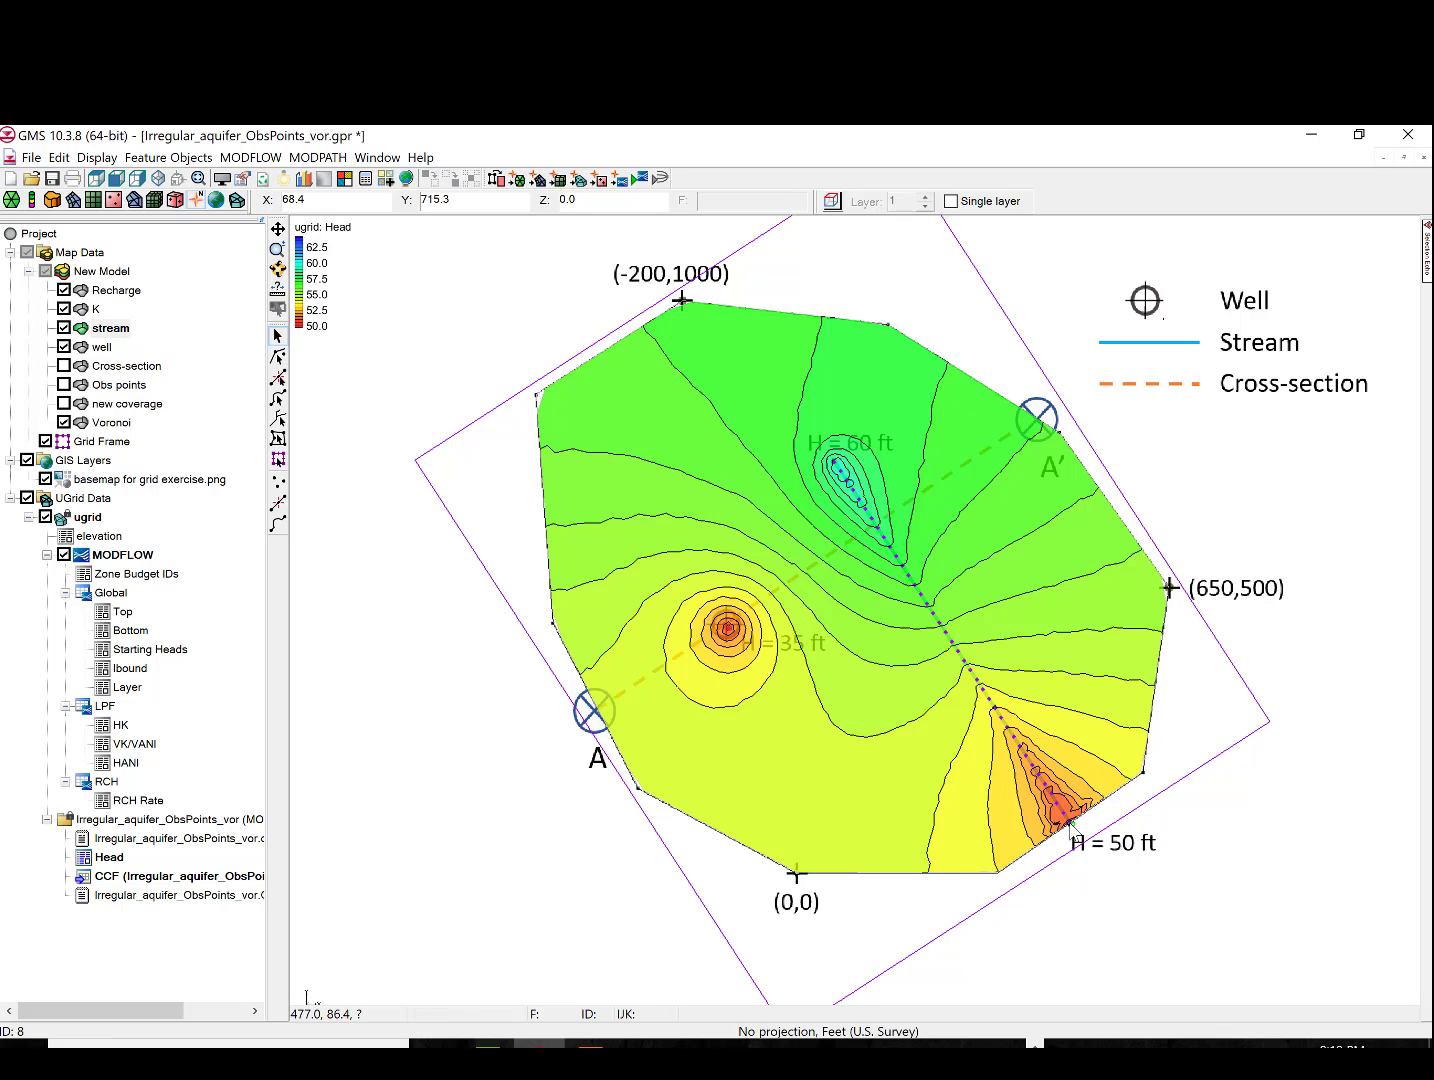
# Move the stream's downstream end node to about X 477.4, Y 90.8 near the H = 50 ft label and view the arc's drain attributes
pyautogui.scroll(2, 1068, 823)
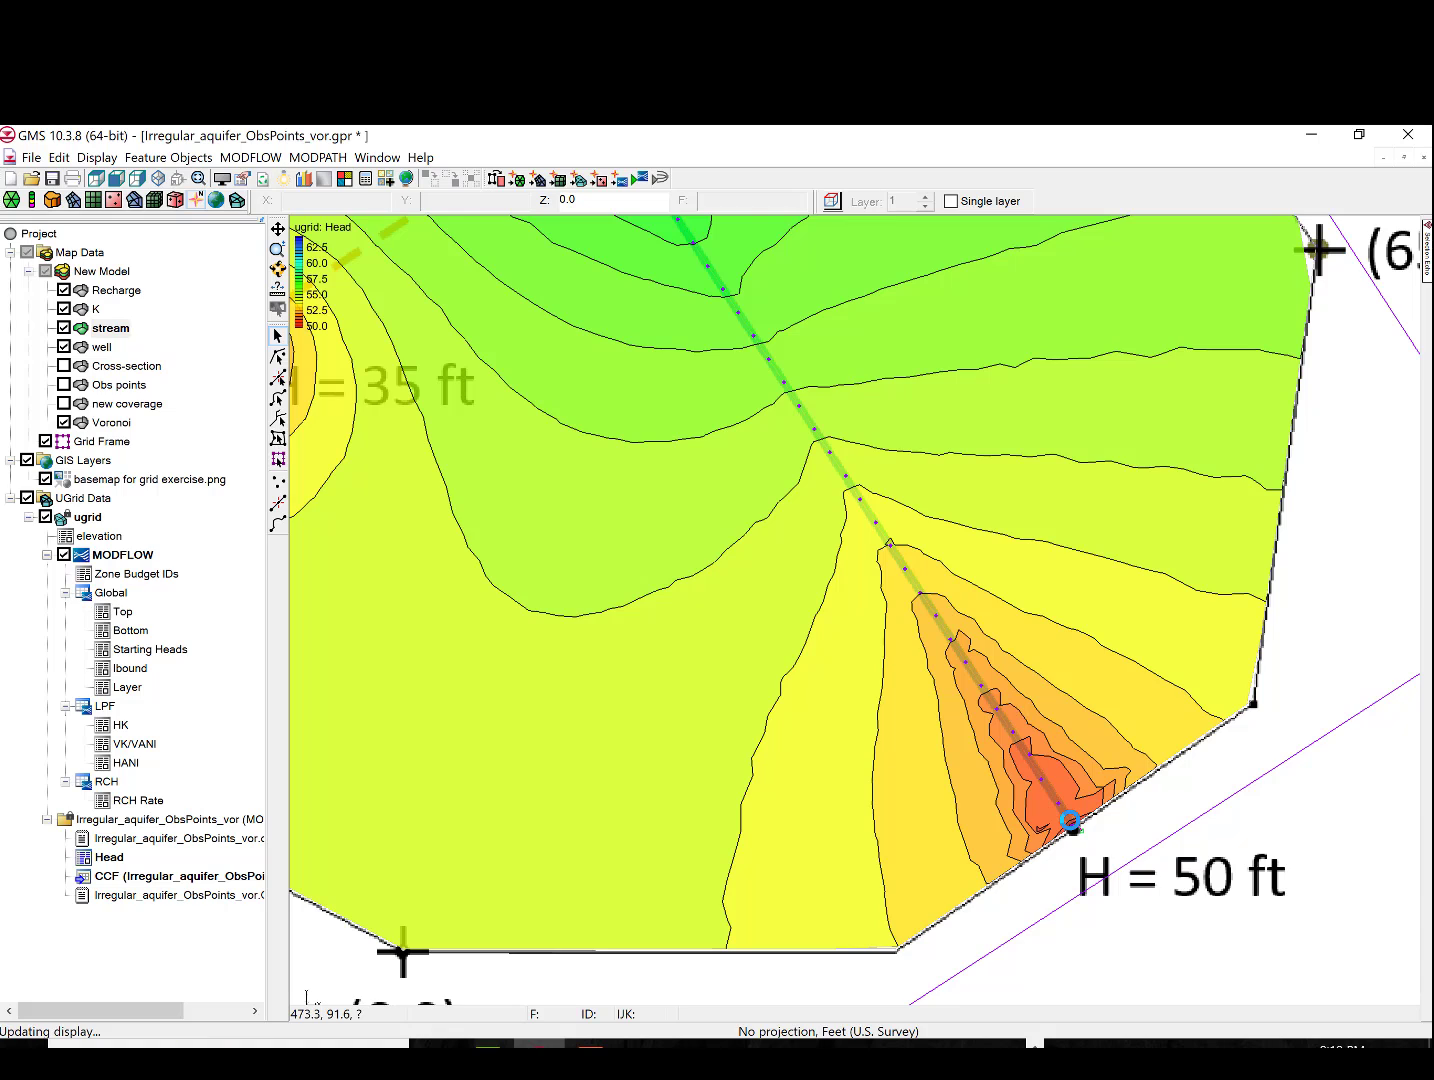
pyautogui.scroll(2, 1130, 857)
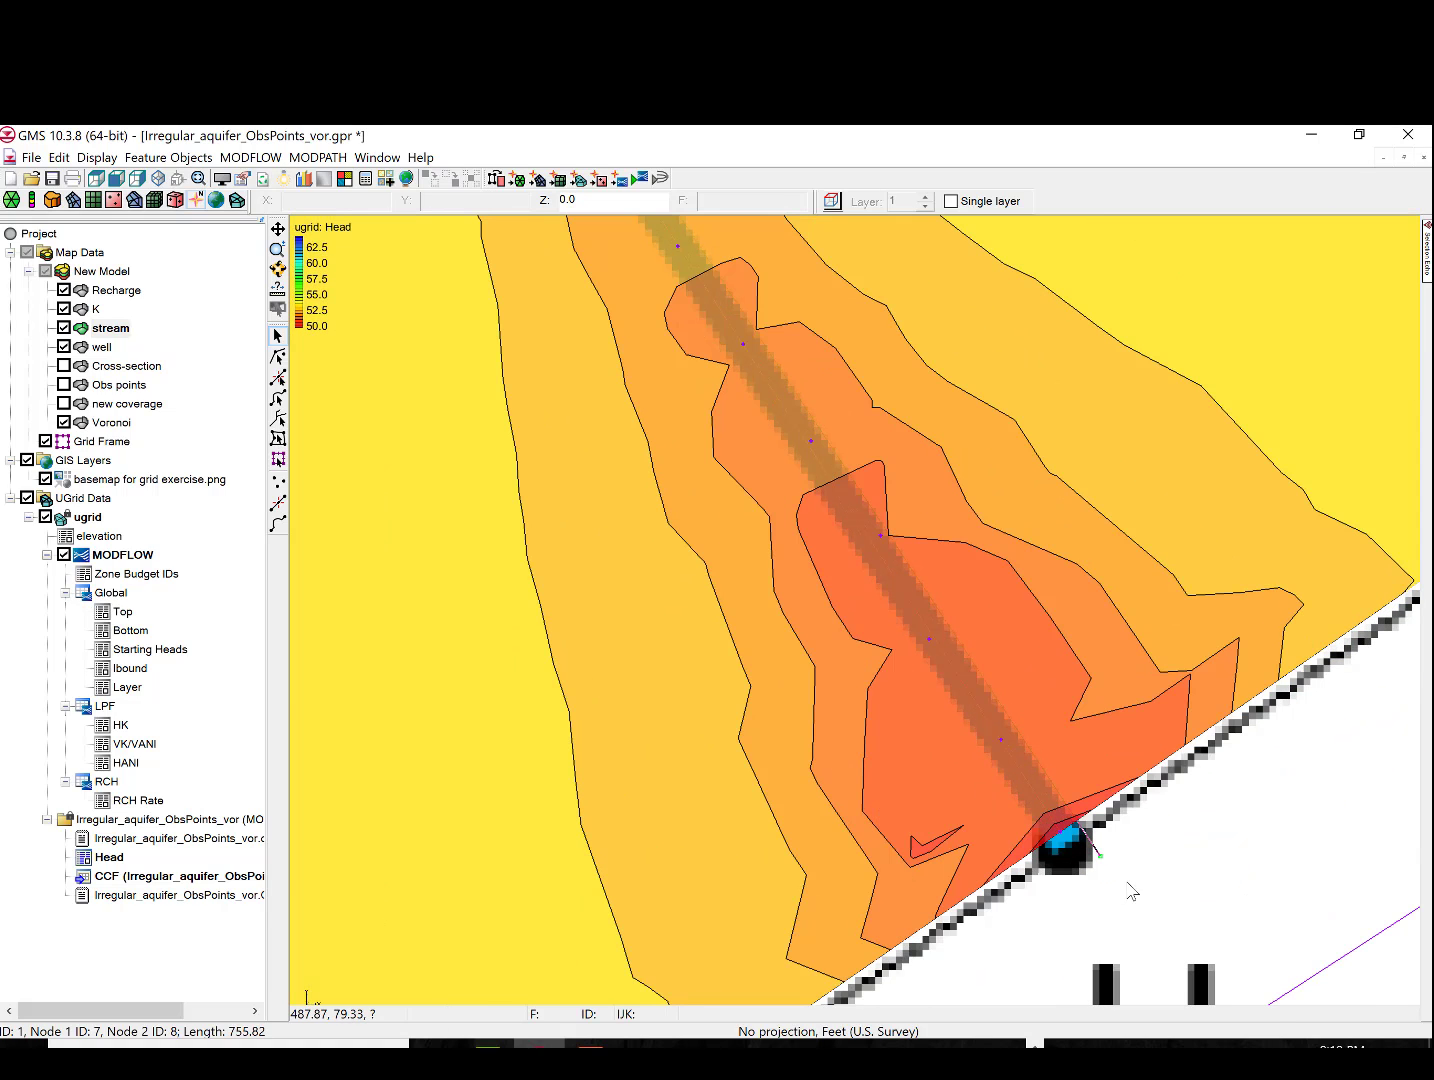
pyautogui.click(1101, 856)
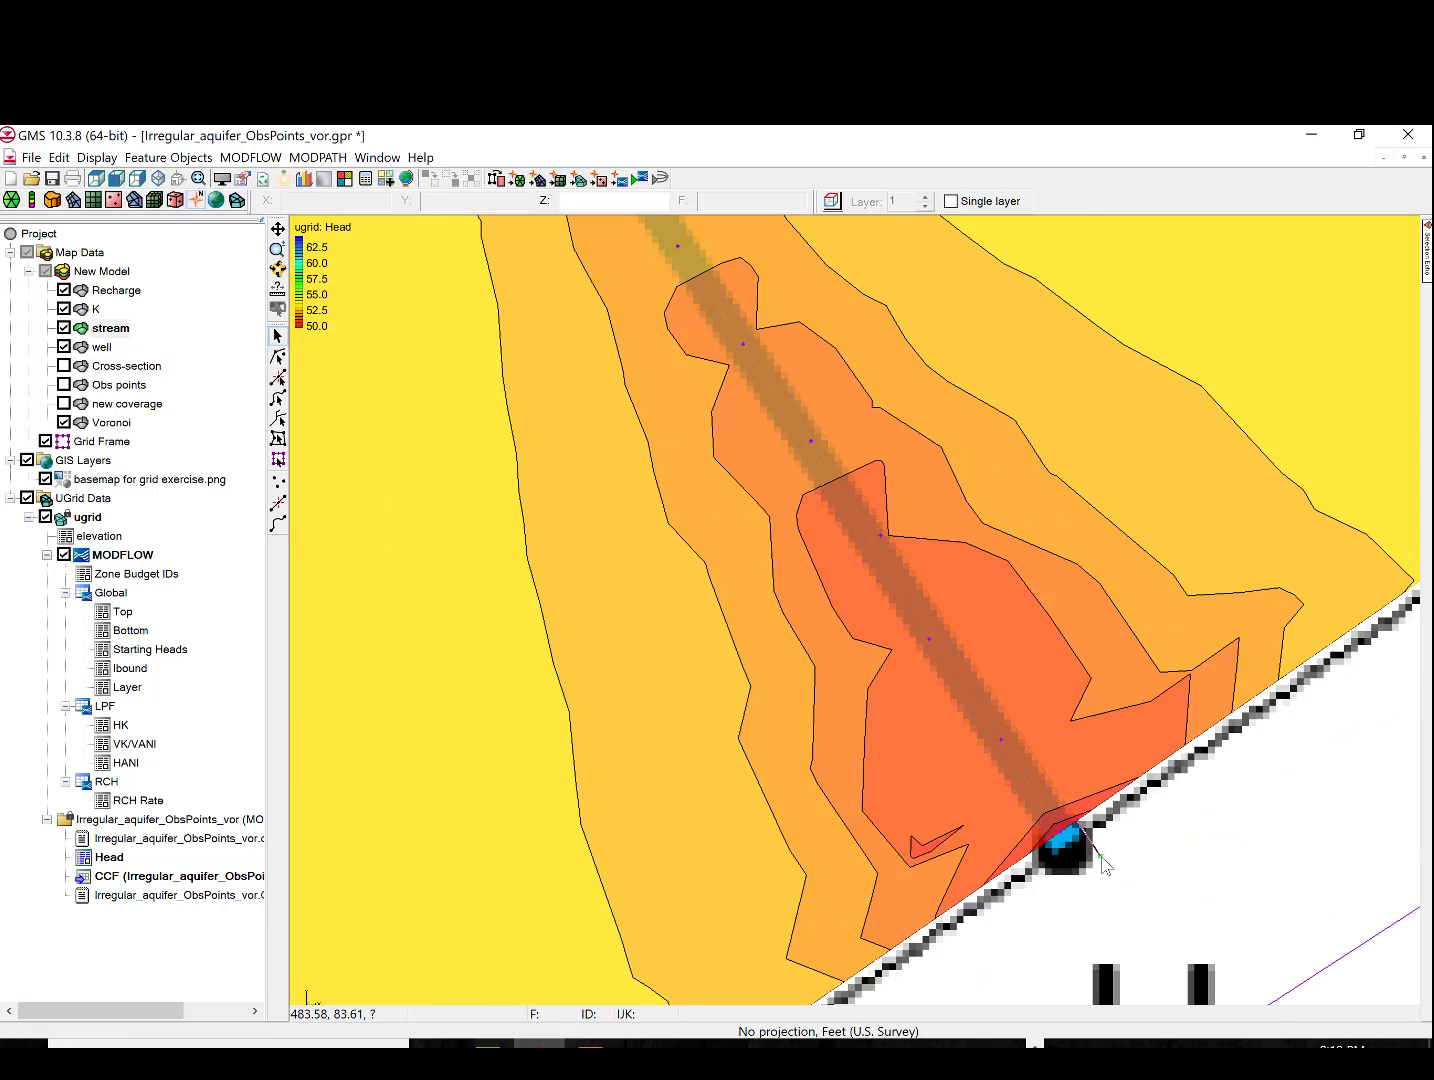
pyautogui.moveTo(1097, 849)
pyautogui.mouseDown()
pyautogui.moveTo(1065, 815)
pyautogui.moveTo(1100, 853)
pyautogui.mouseUp()
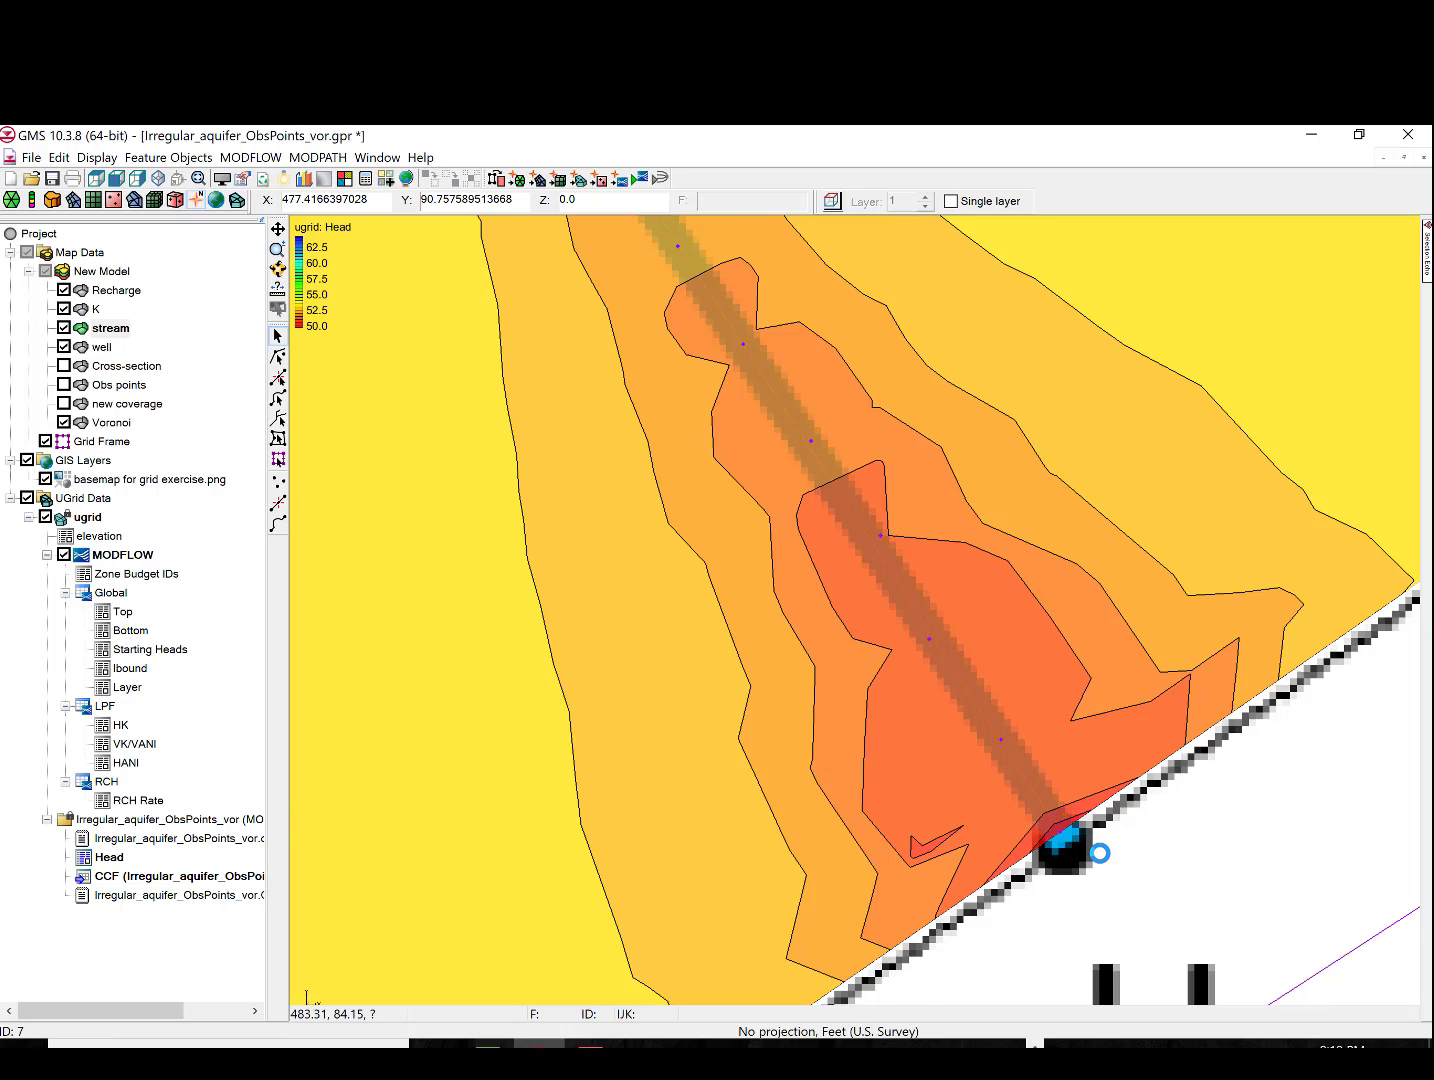
pyautogui.doubleClick(1063, 820)
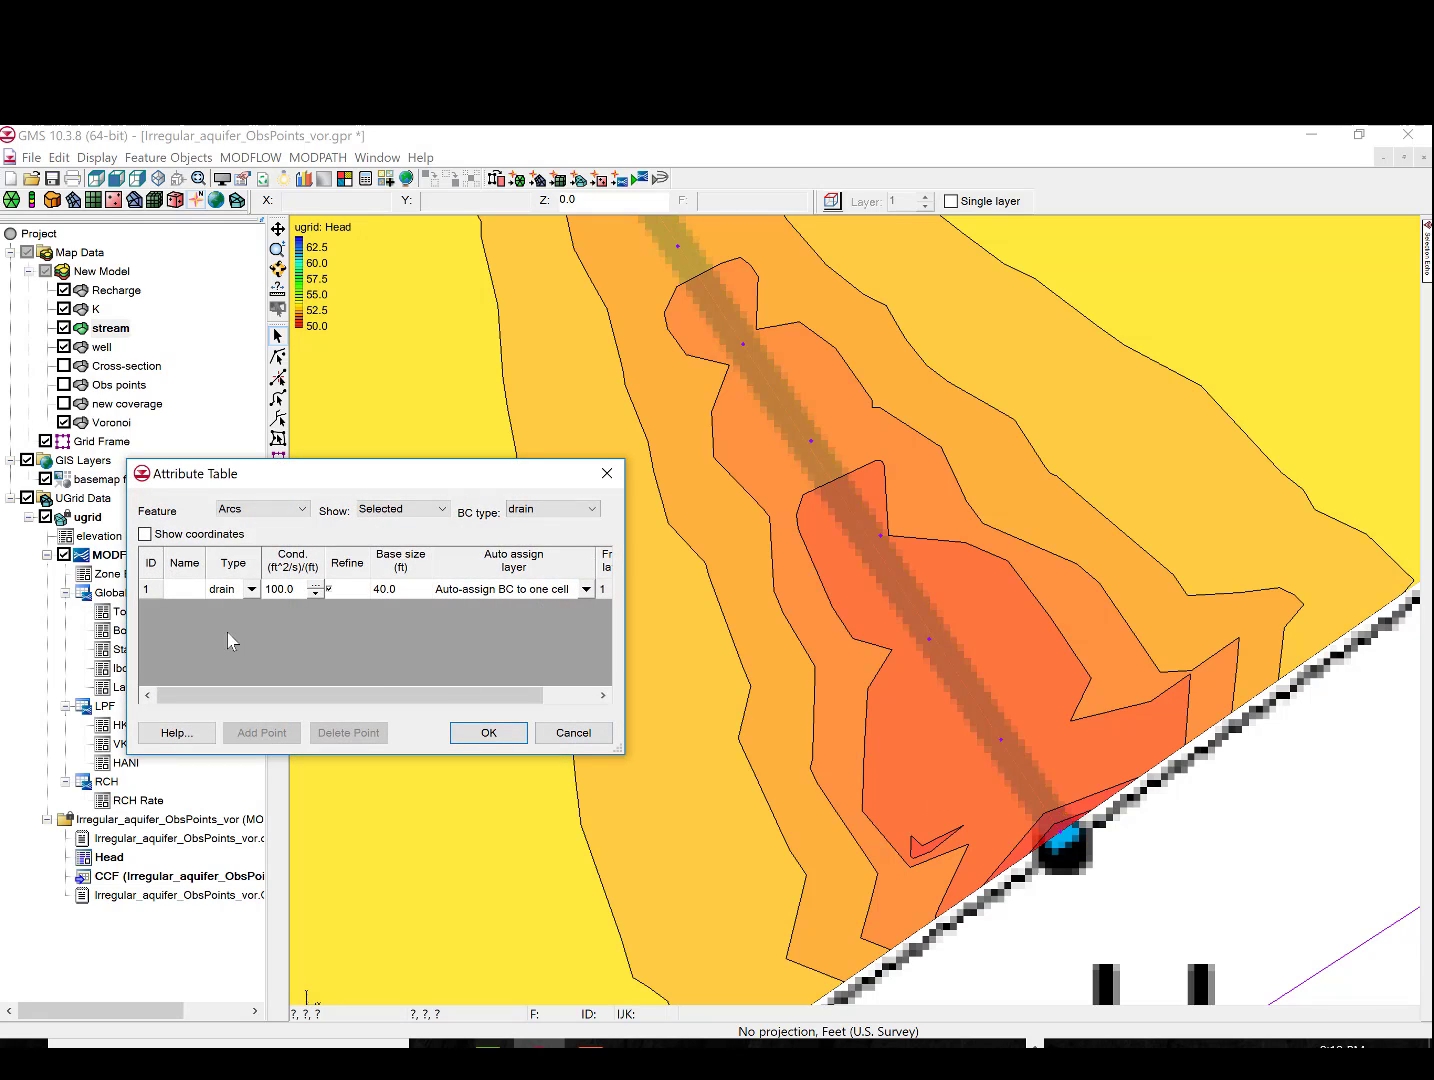
pyautogui.click(489, 733)
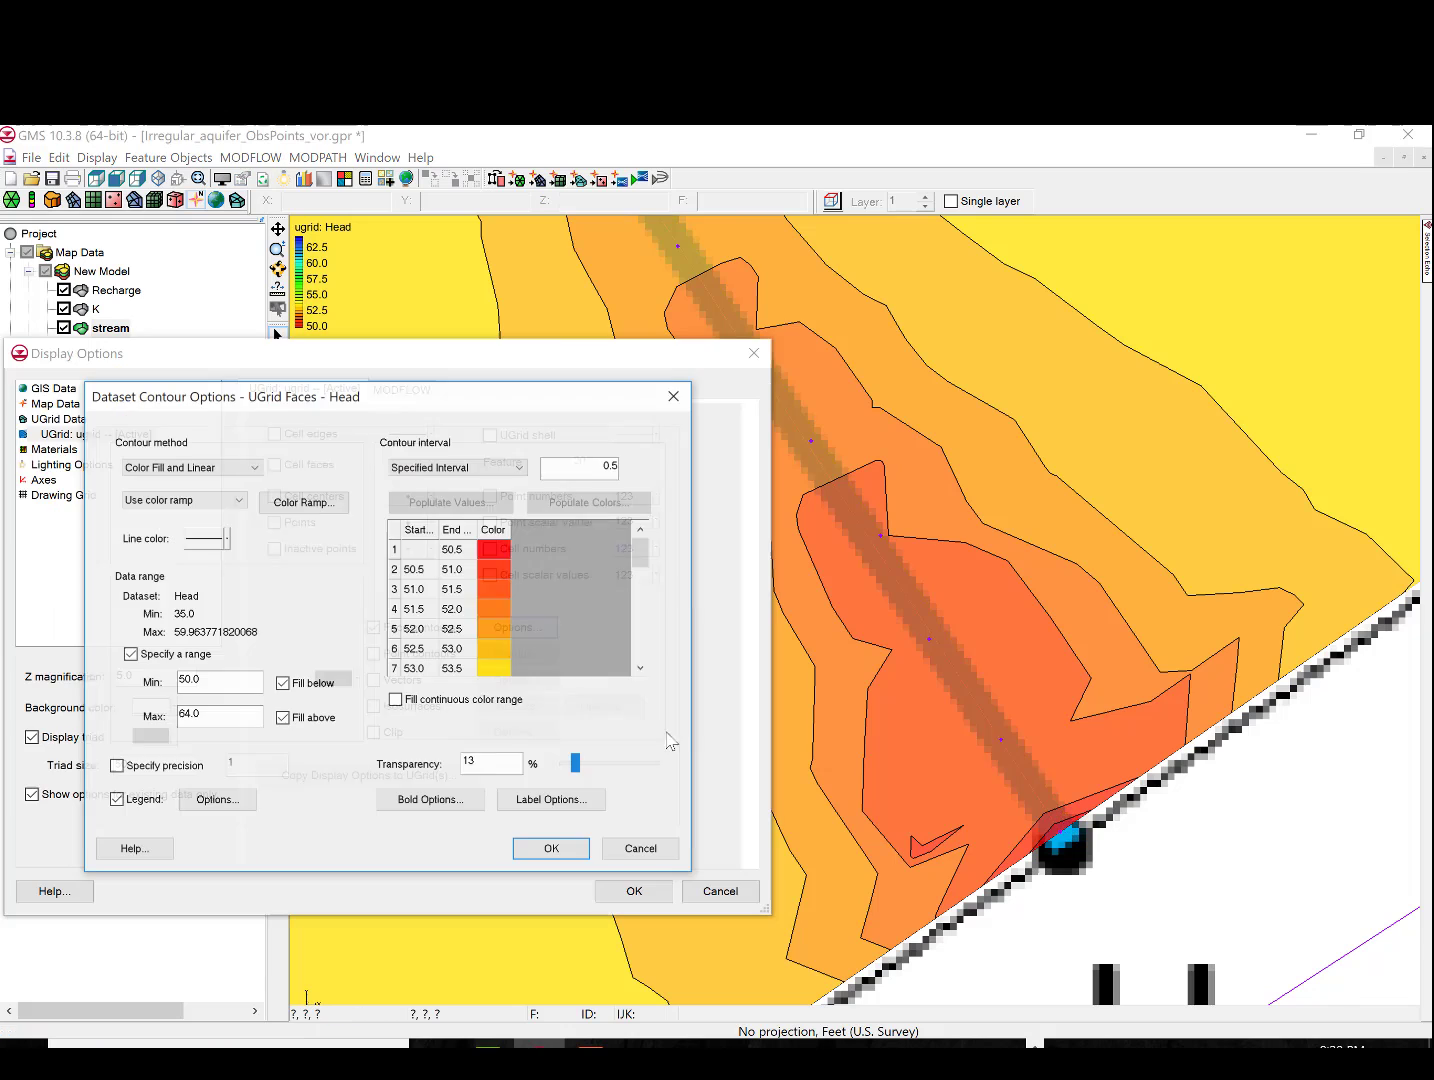
# Raise the transparency of the head face contours to about 92%
pyautogui.moveTo(669, 768)
pyautogui.mouseDown()
pyautogui.moveTo(582, 766)
pyautogui.moveTo(660, 776)
pyautogui.mouseUp()
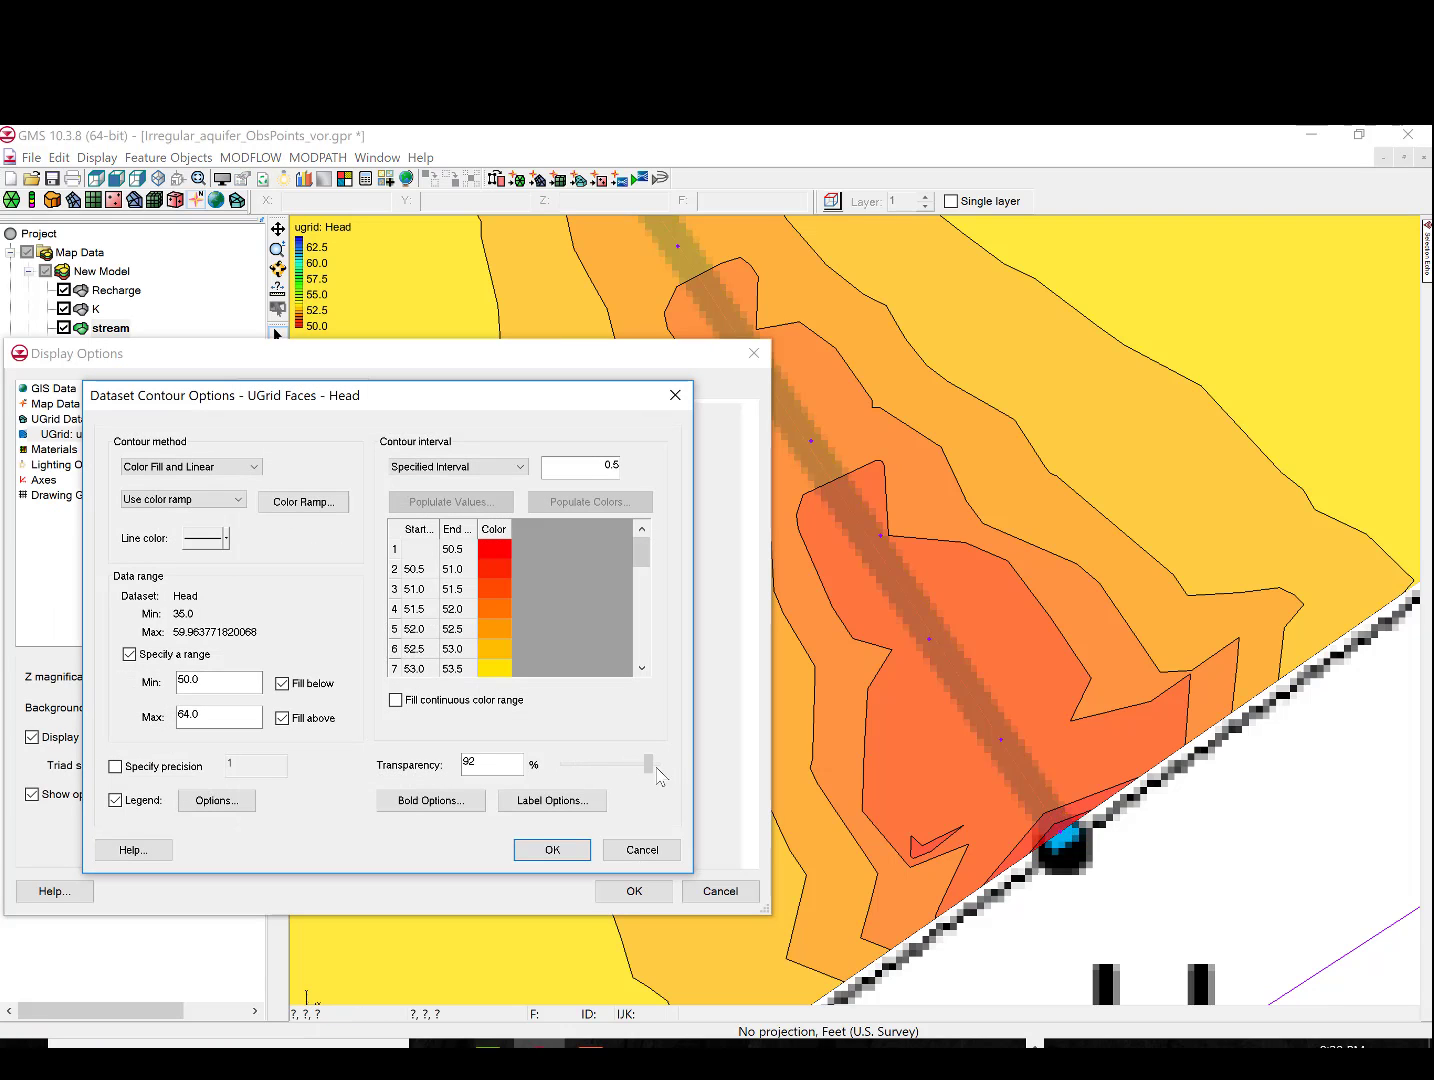
pyautogui.click(550, 853)
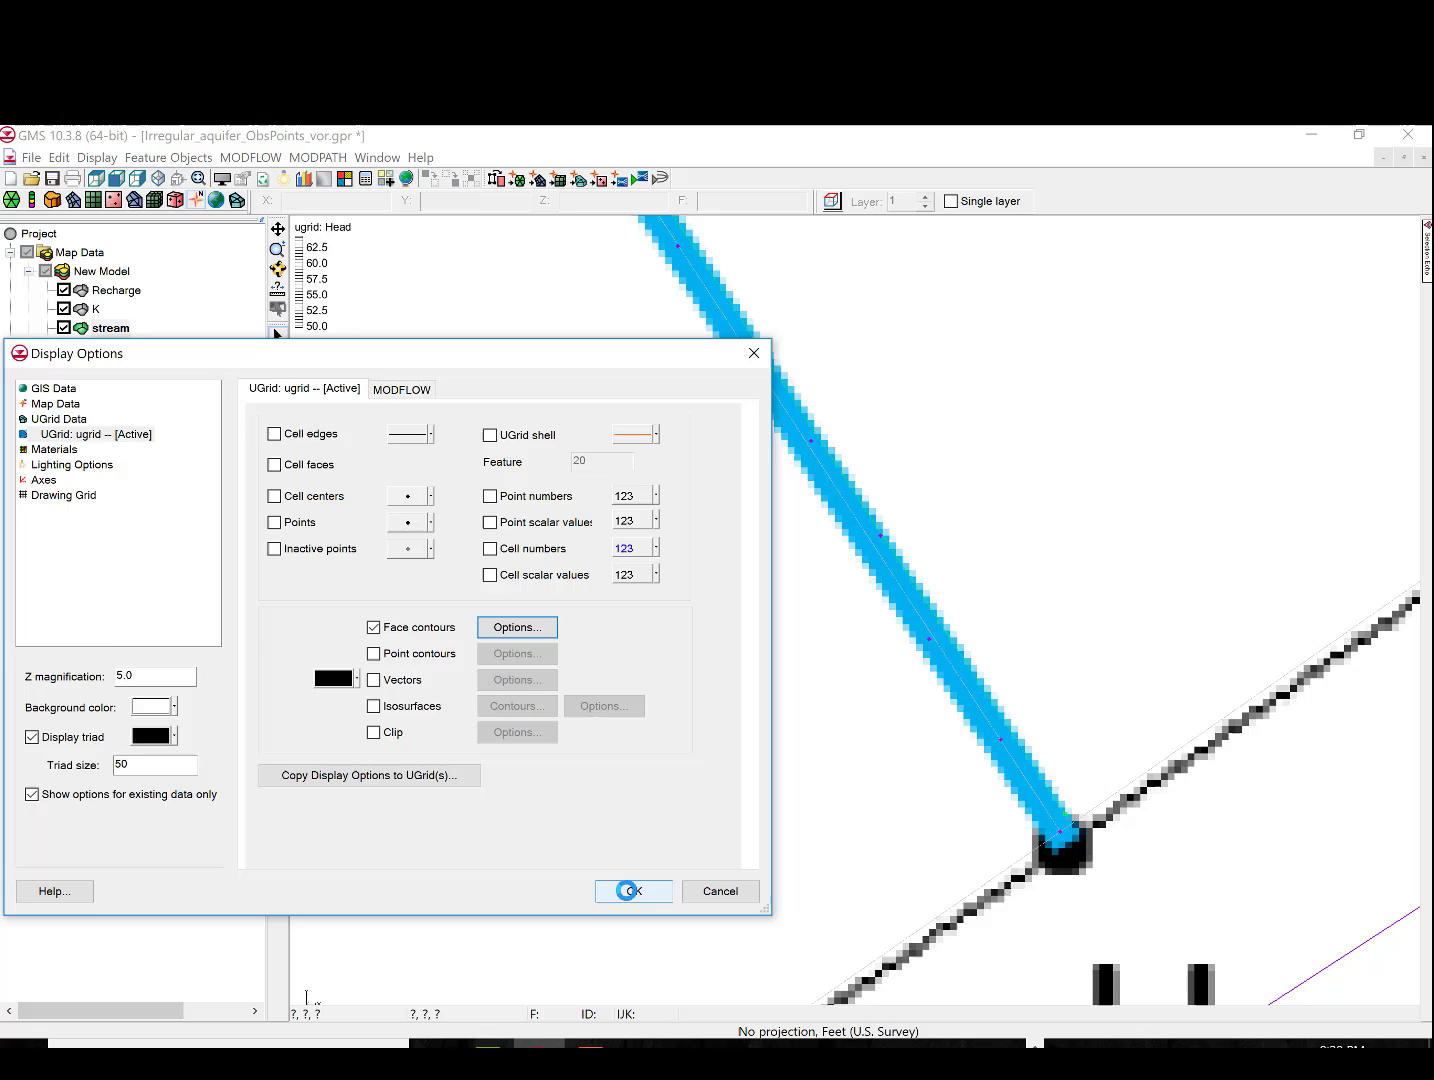
pyautogui.click(630, 890)
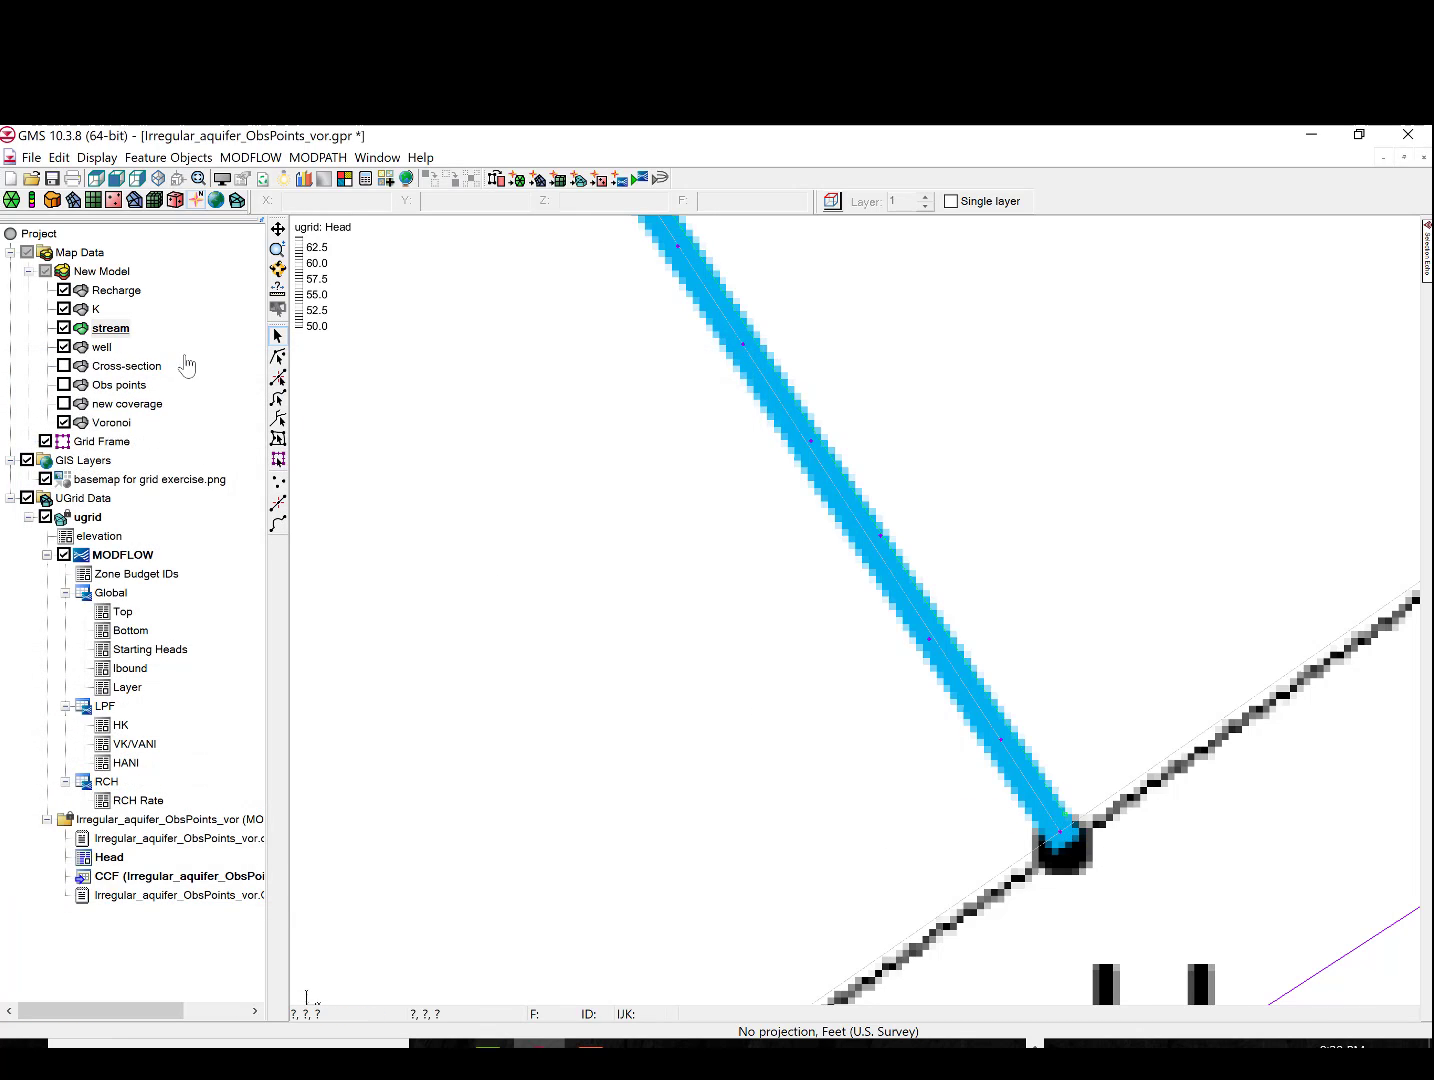
# Set the drain bottom elevation of the stream's downstream end node, near the H = 50 ft label, to 50 ft
pyautogui.click(1068, 824)
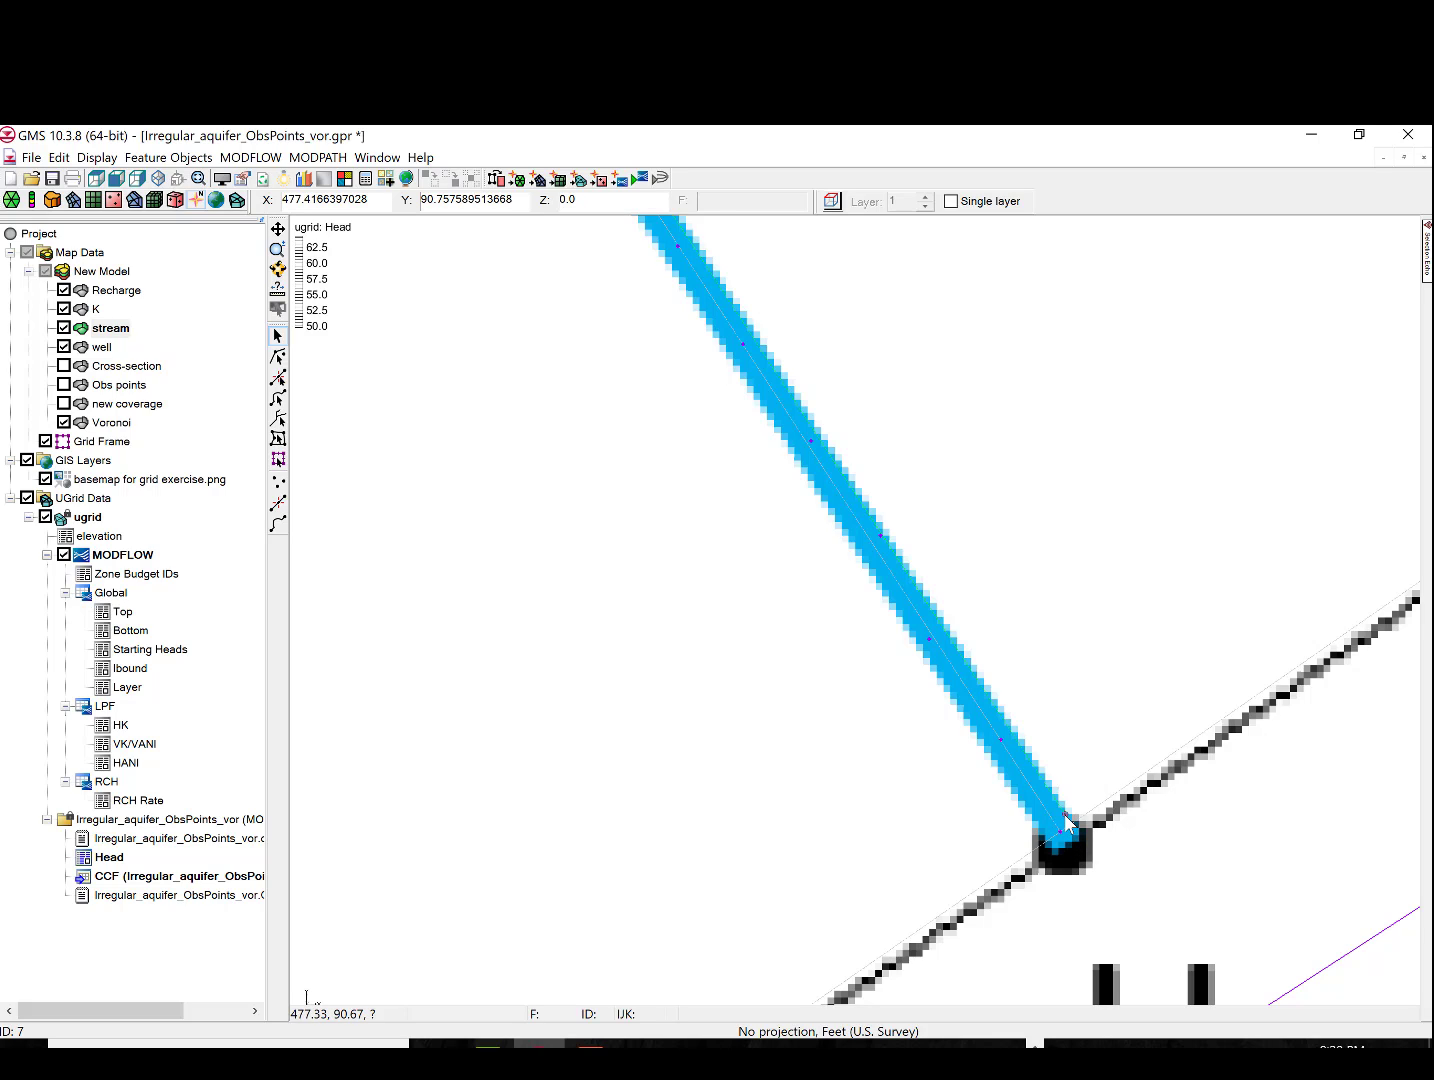
pyautogui.doubleClick(1068, 824)
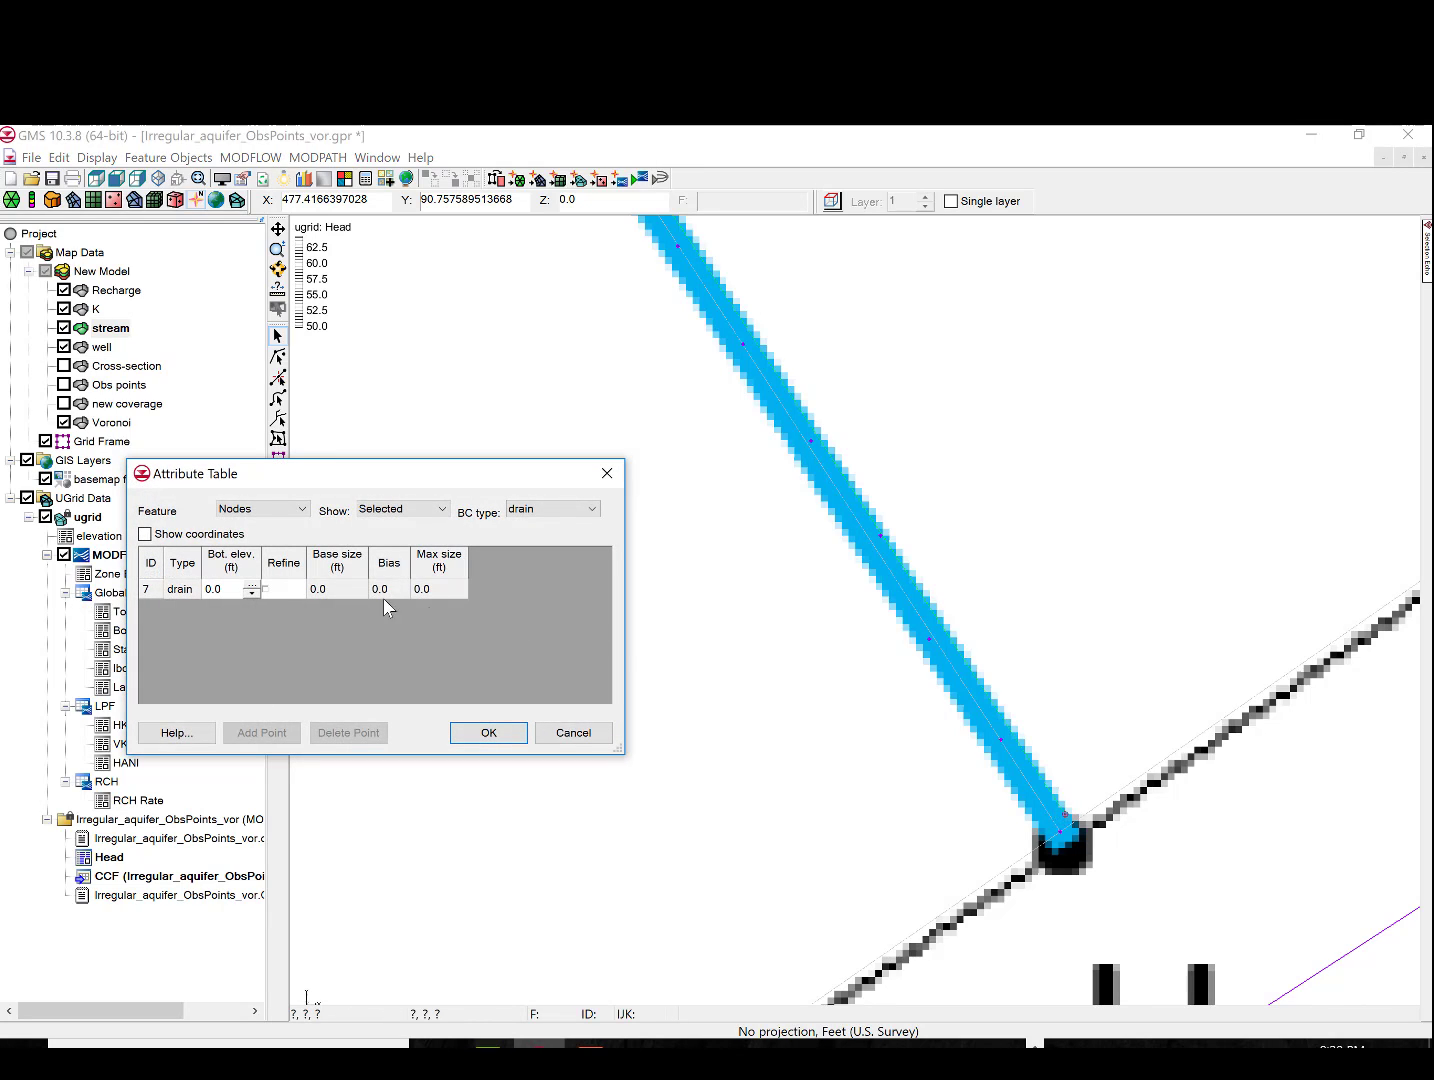
pyautogui.click(222, 590)
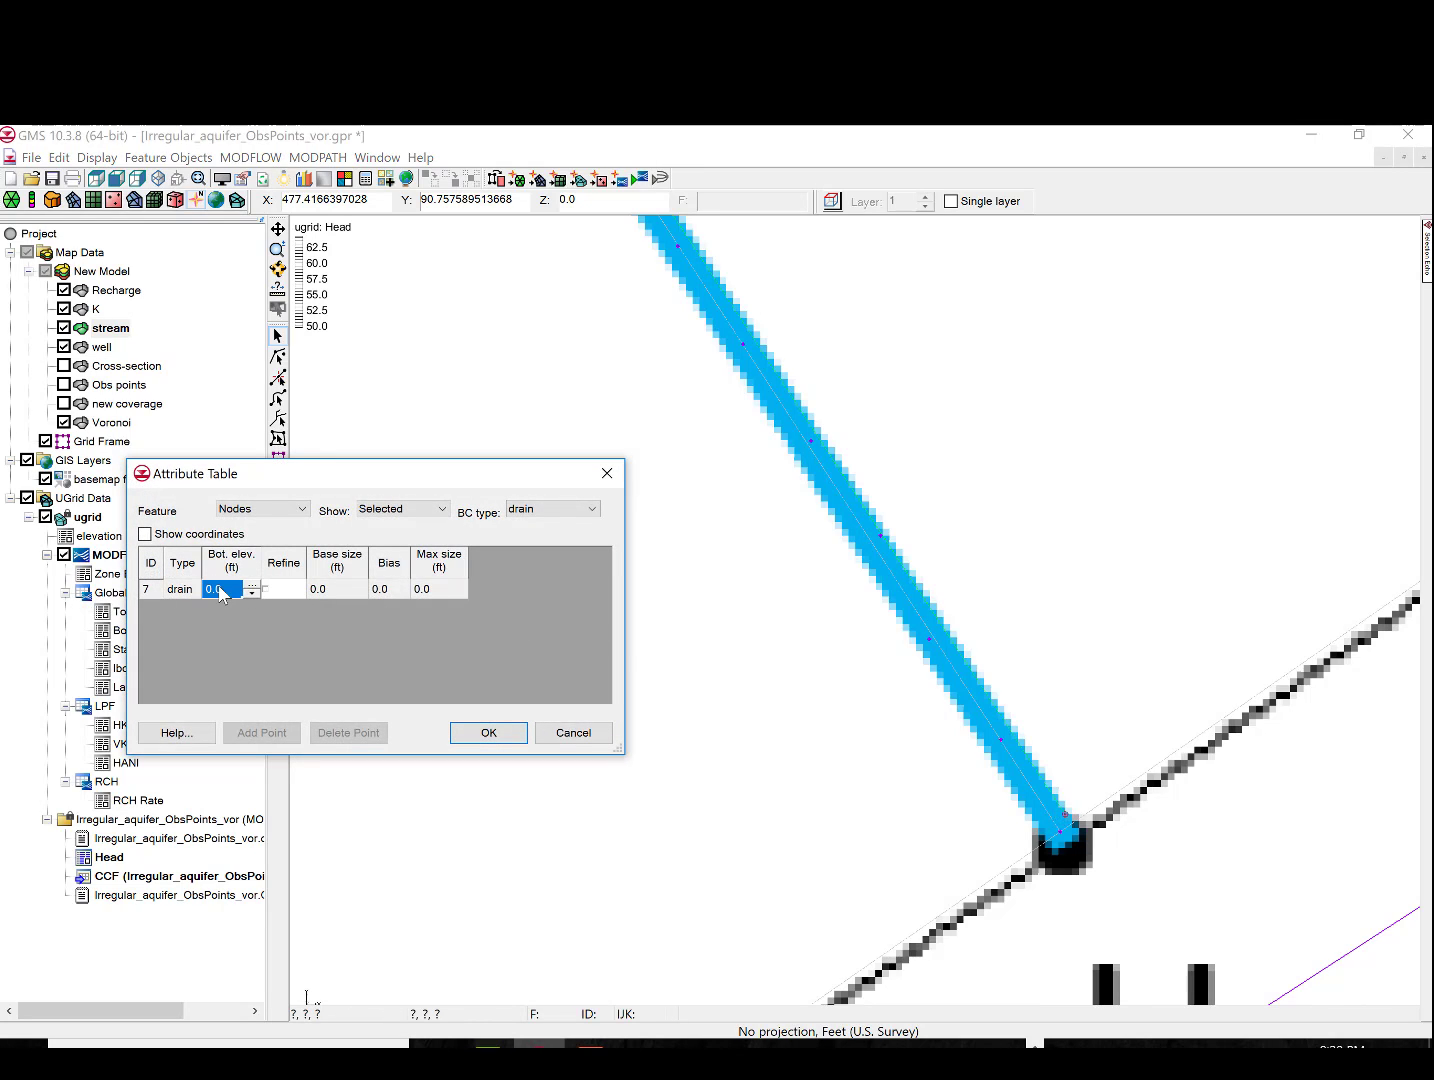
pyautogui.write('5')
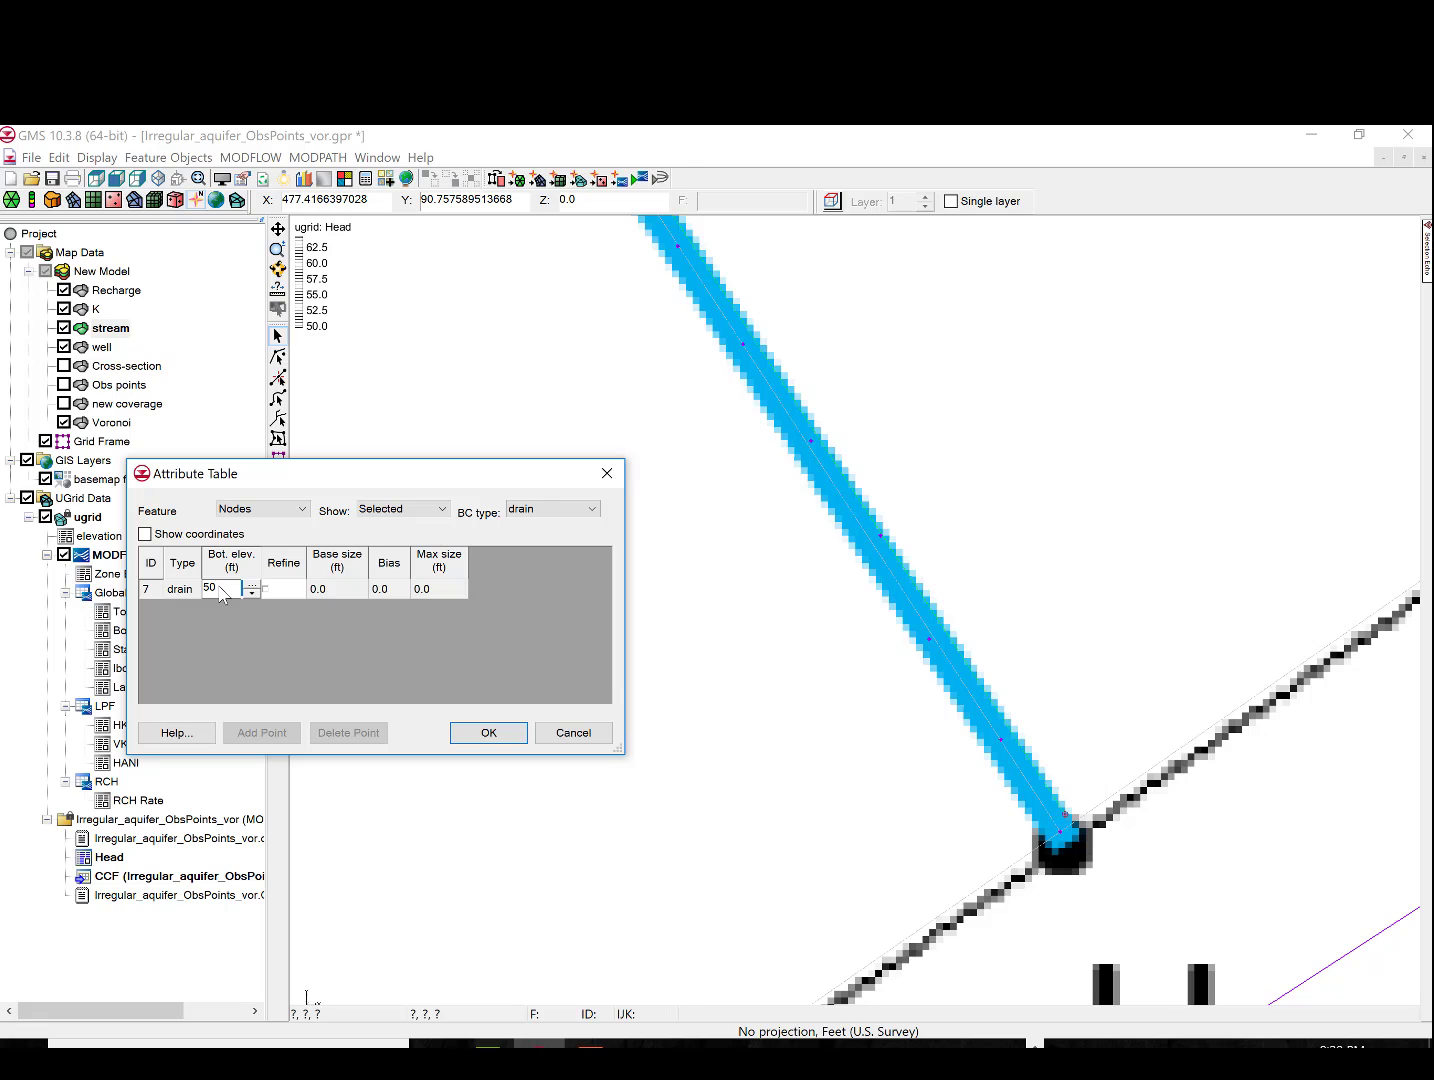
pyautogui.write('0')
pyautogui.click(489, 732)
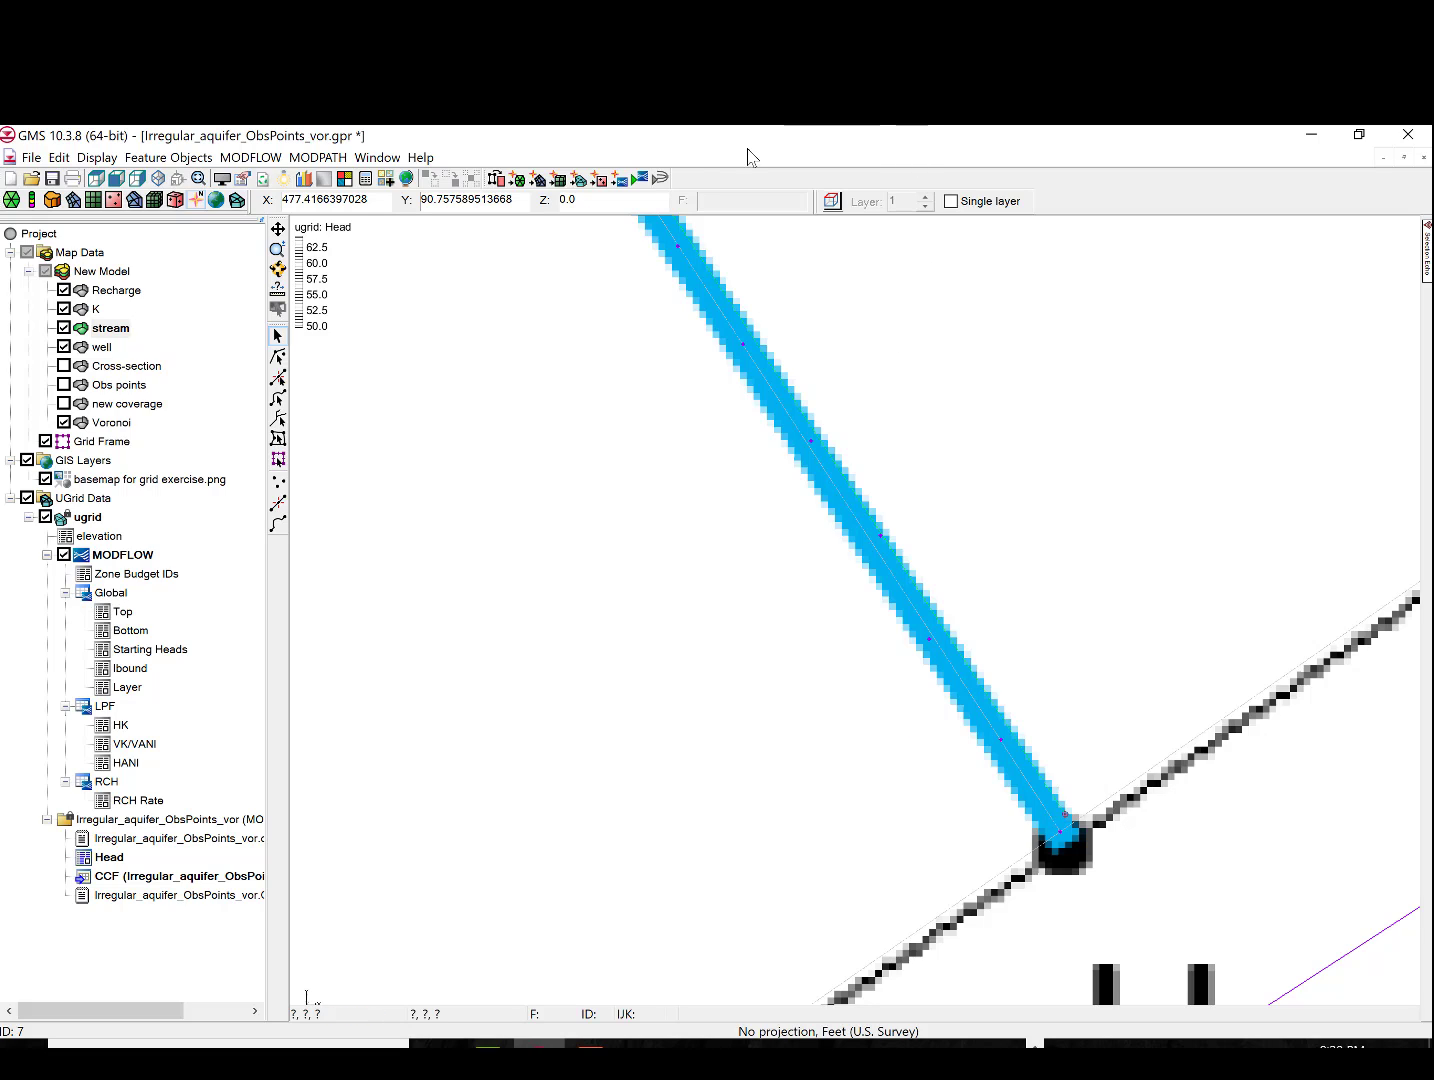
# Map all applicable coverages to the MODFLOW model
pyautogui.click(620, 182)
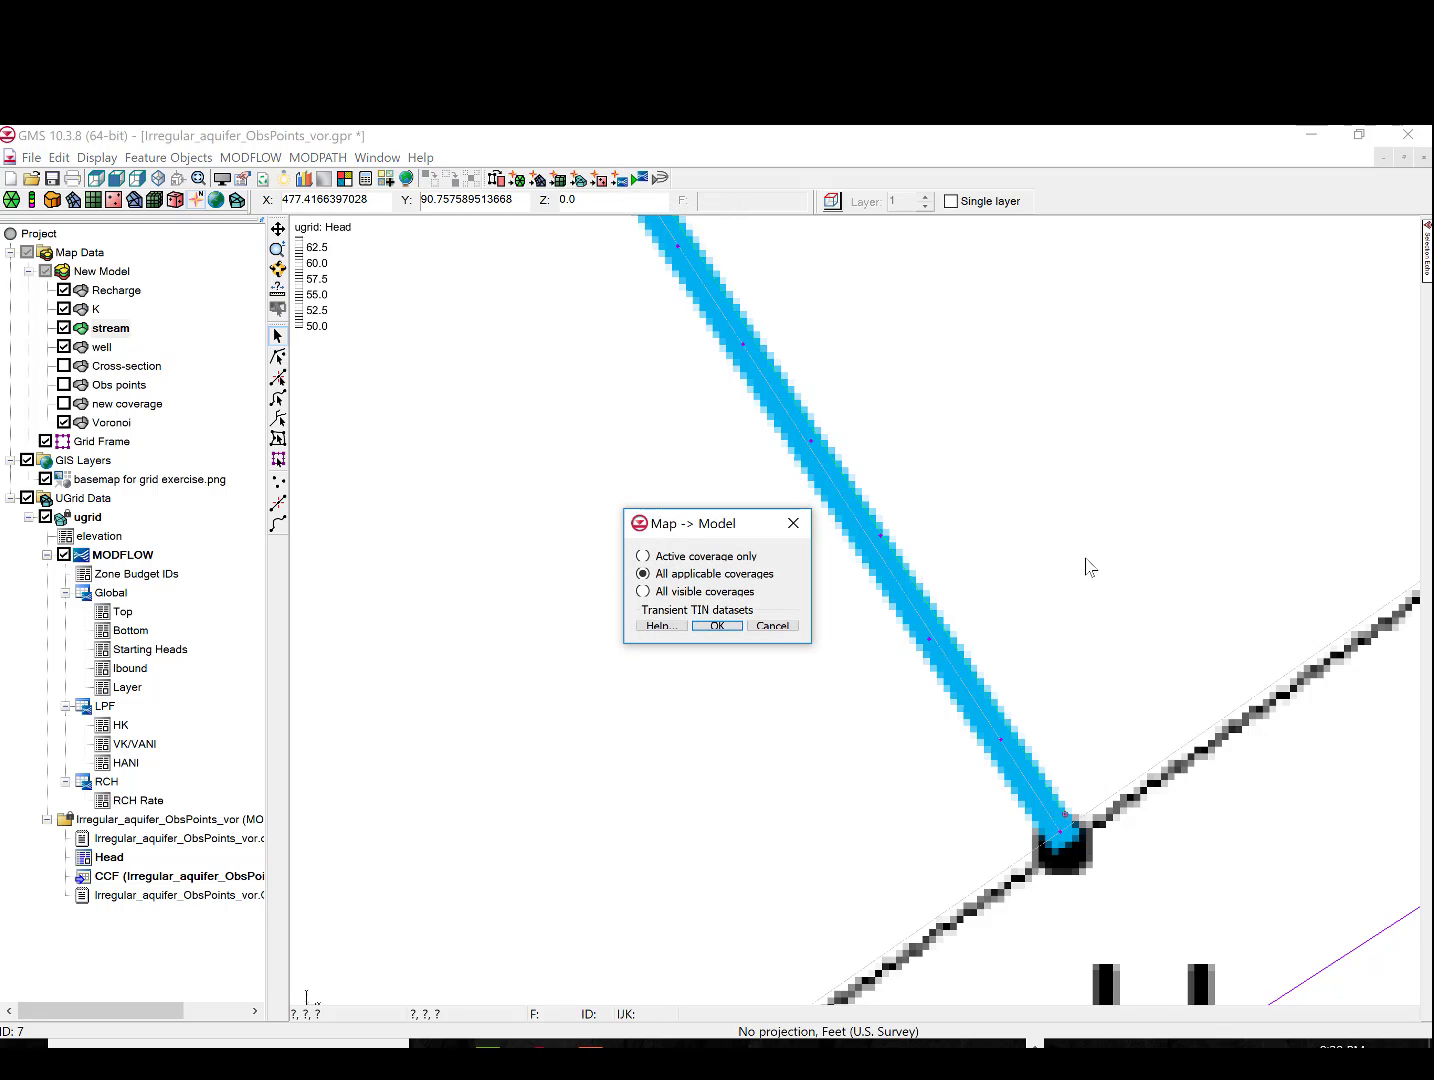
pyautogui.click(717, 626)
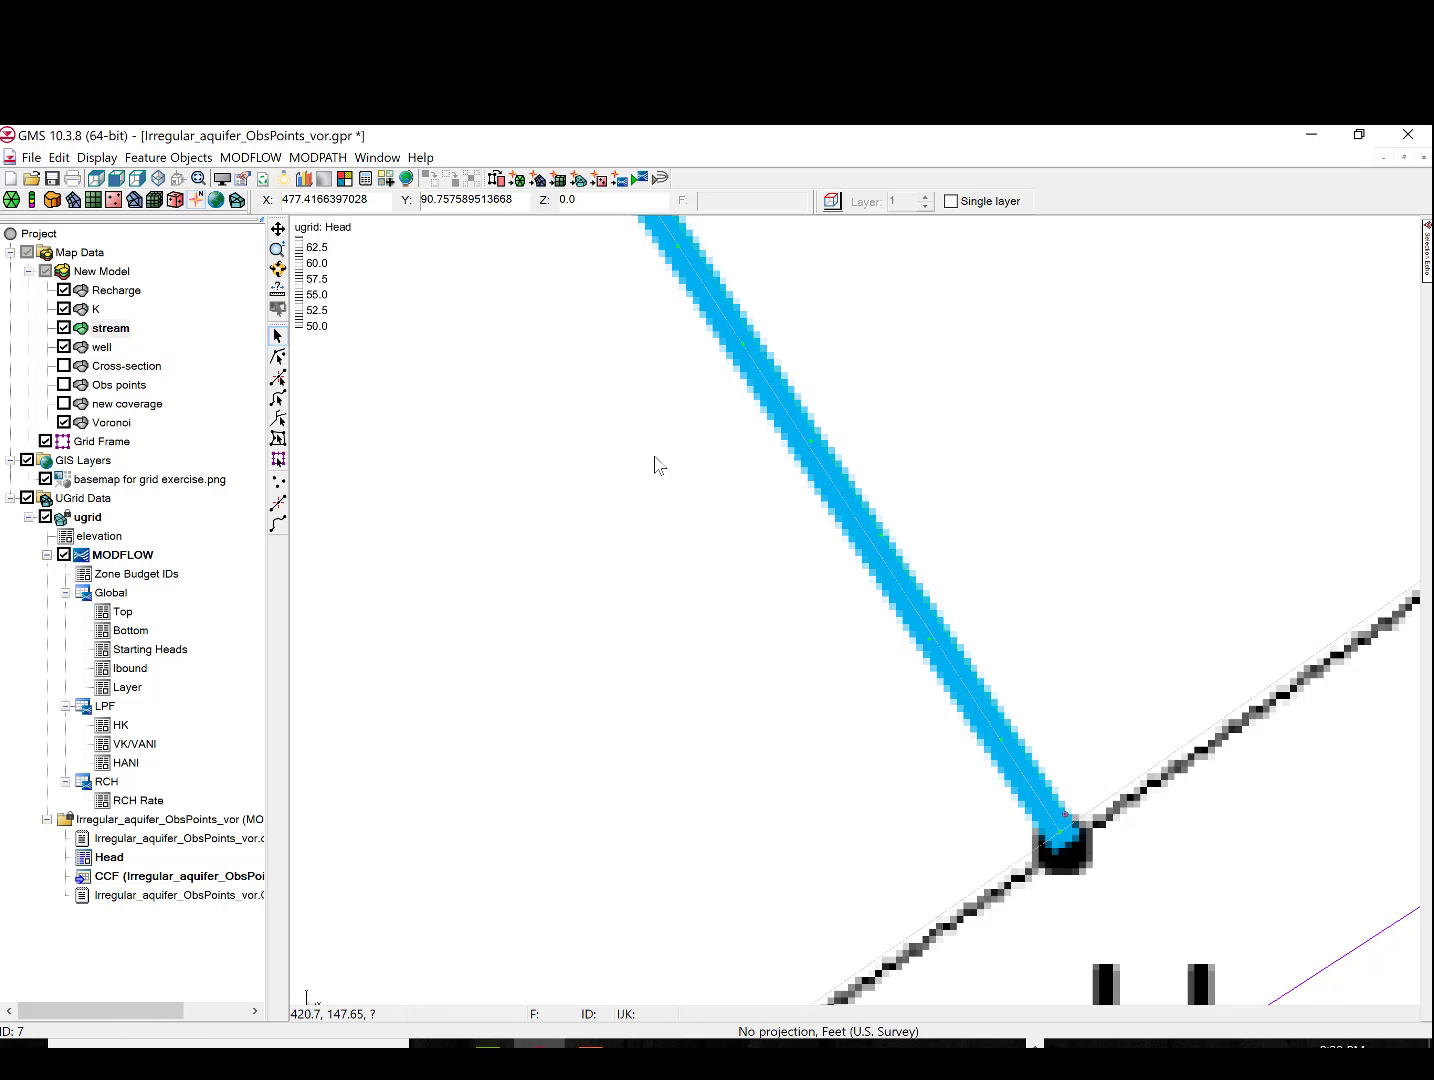
# Open the display options of the active UGrid and view its MODFLOW settings
pyautogui.click(94, 158)
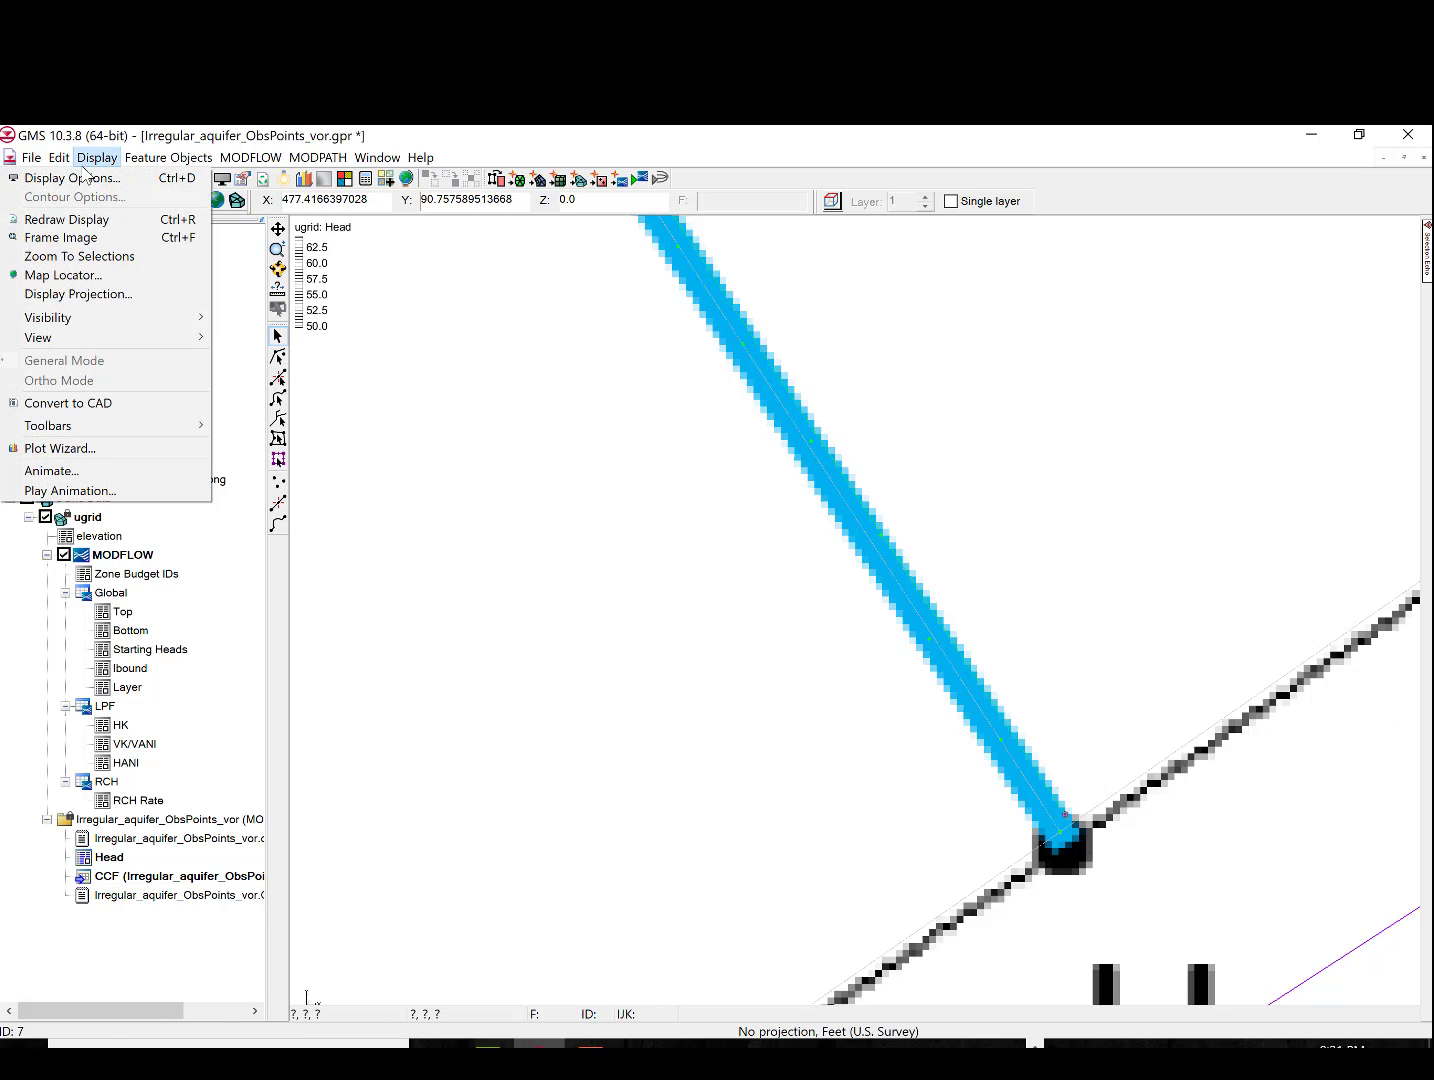
pyautogui.click(84, 177)
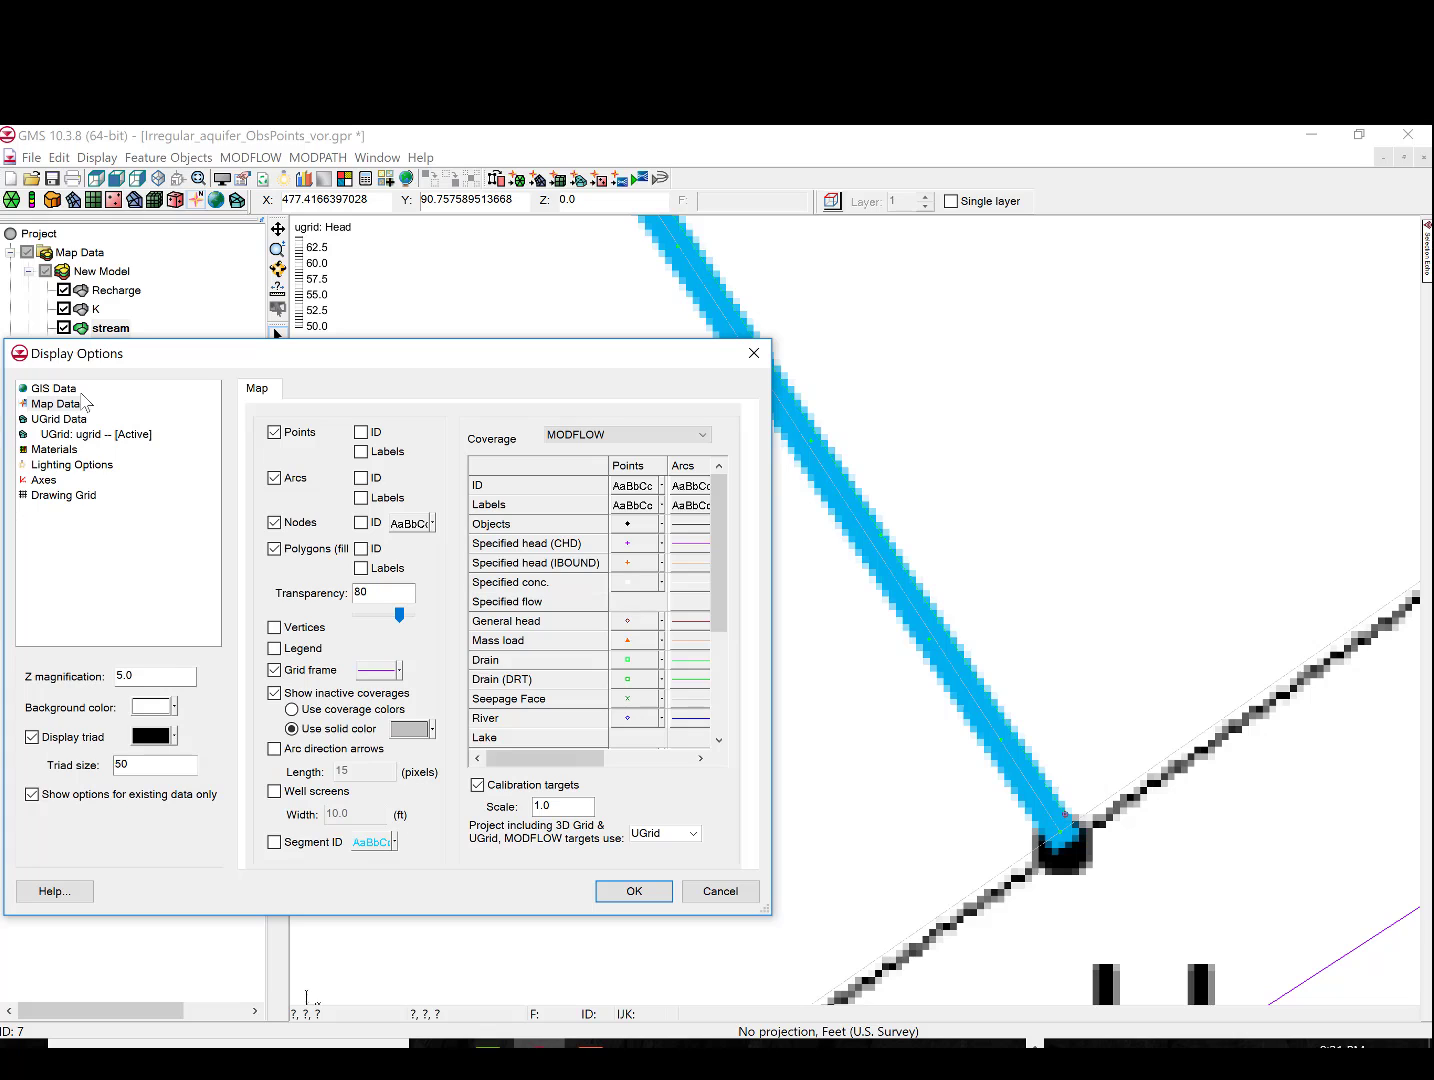
pyautogui.click(86, 436)
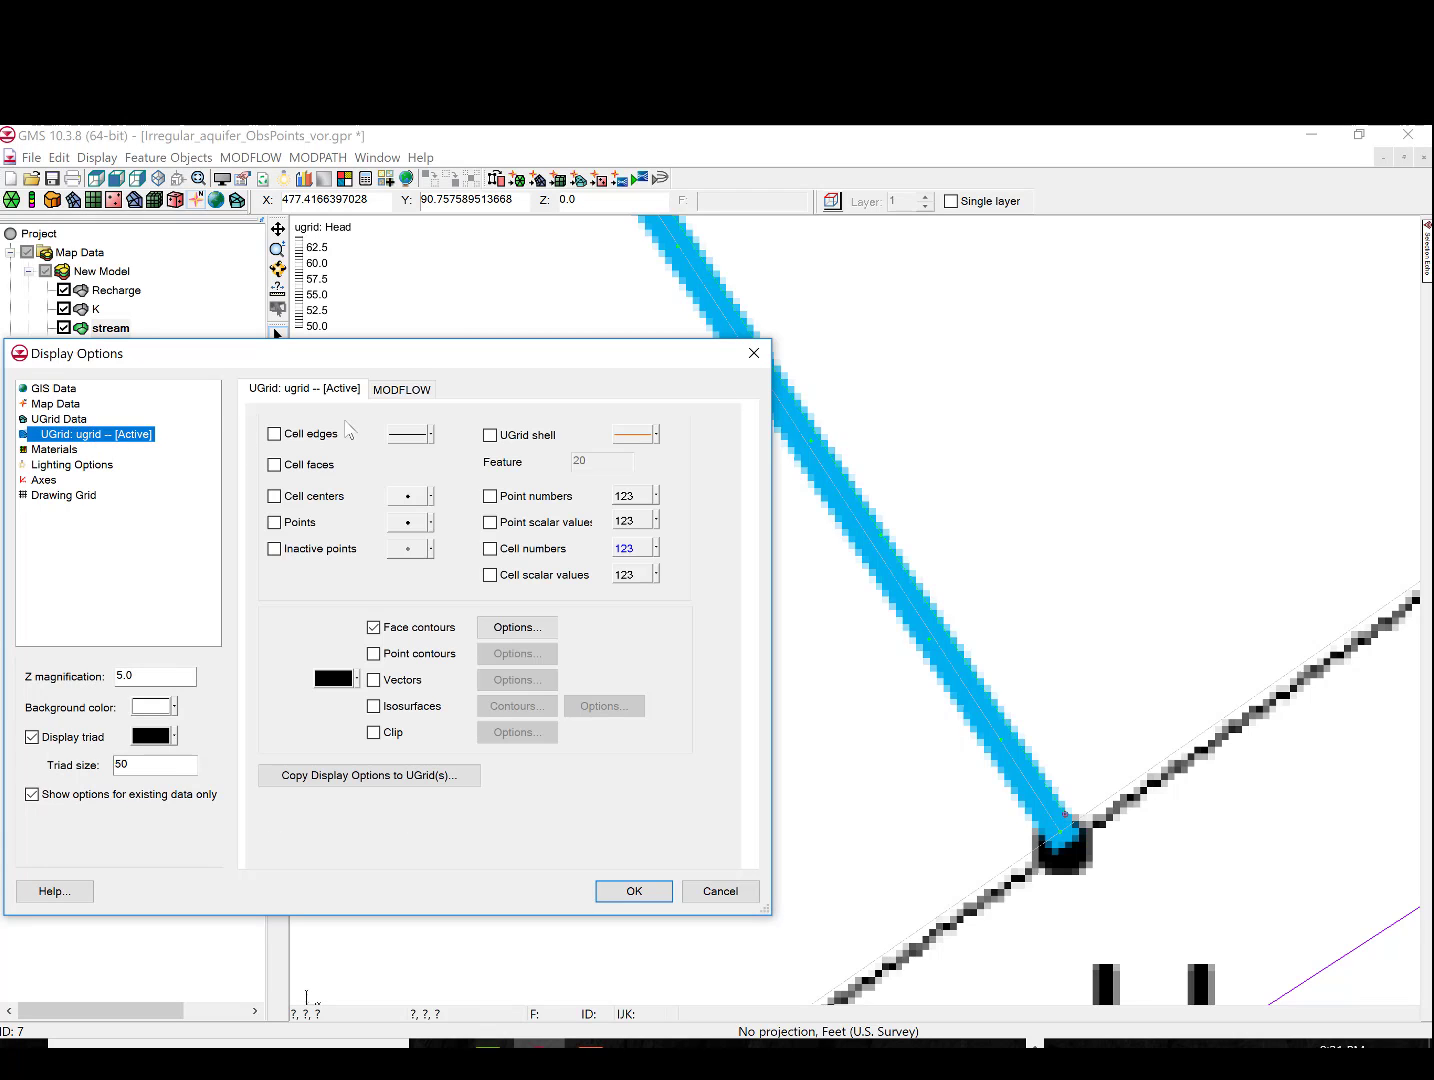
pyautogui.click(403, 390)
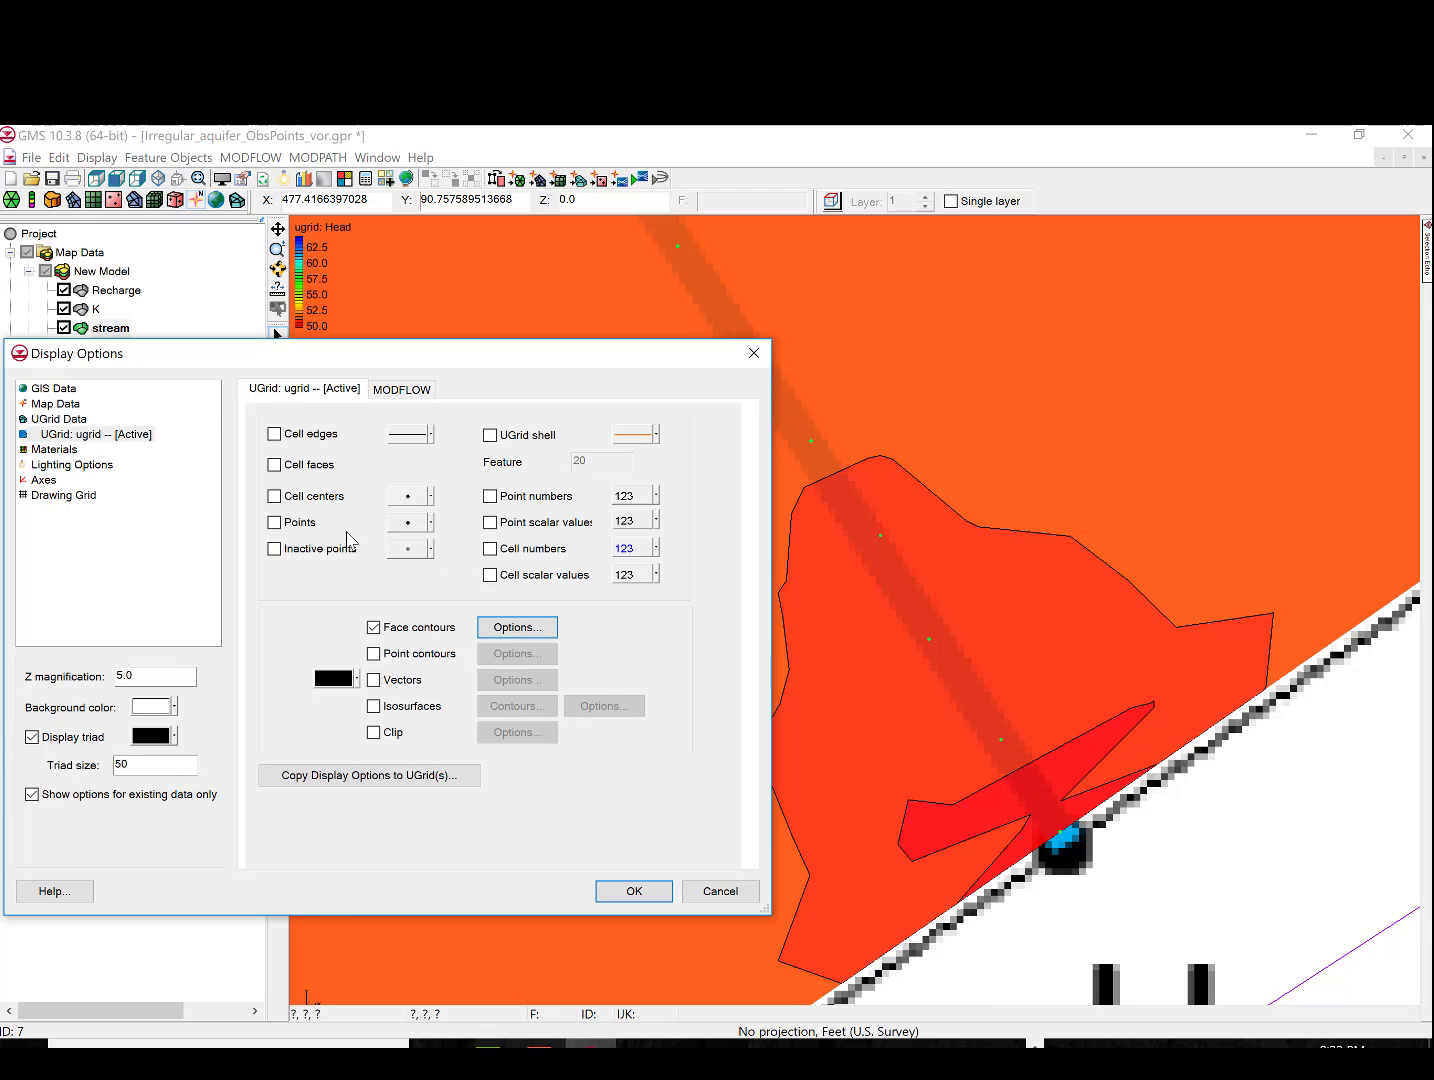
# Set the head face contours' specified data range to a minimum of 40 and a maximum of 52
pyautogui.click(507, 627)
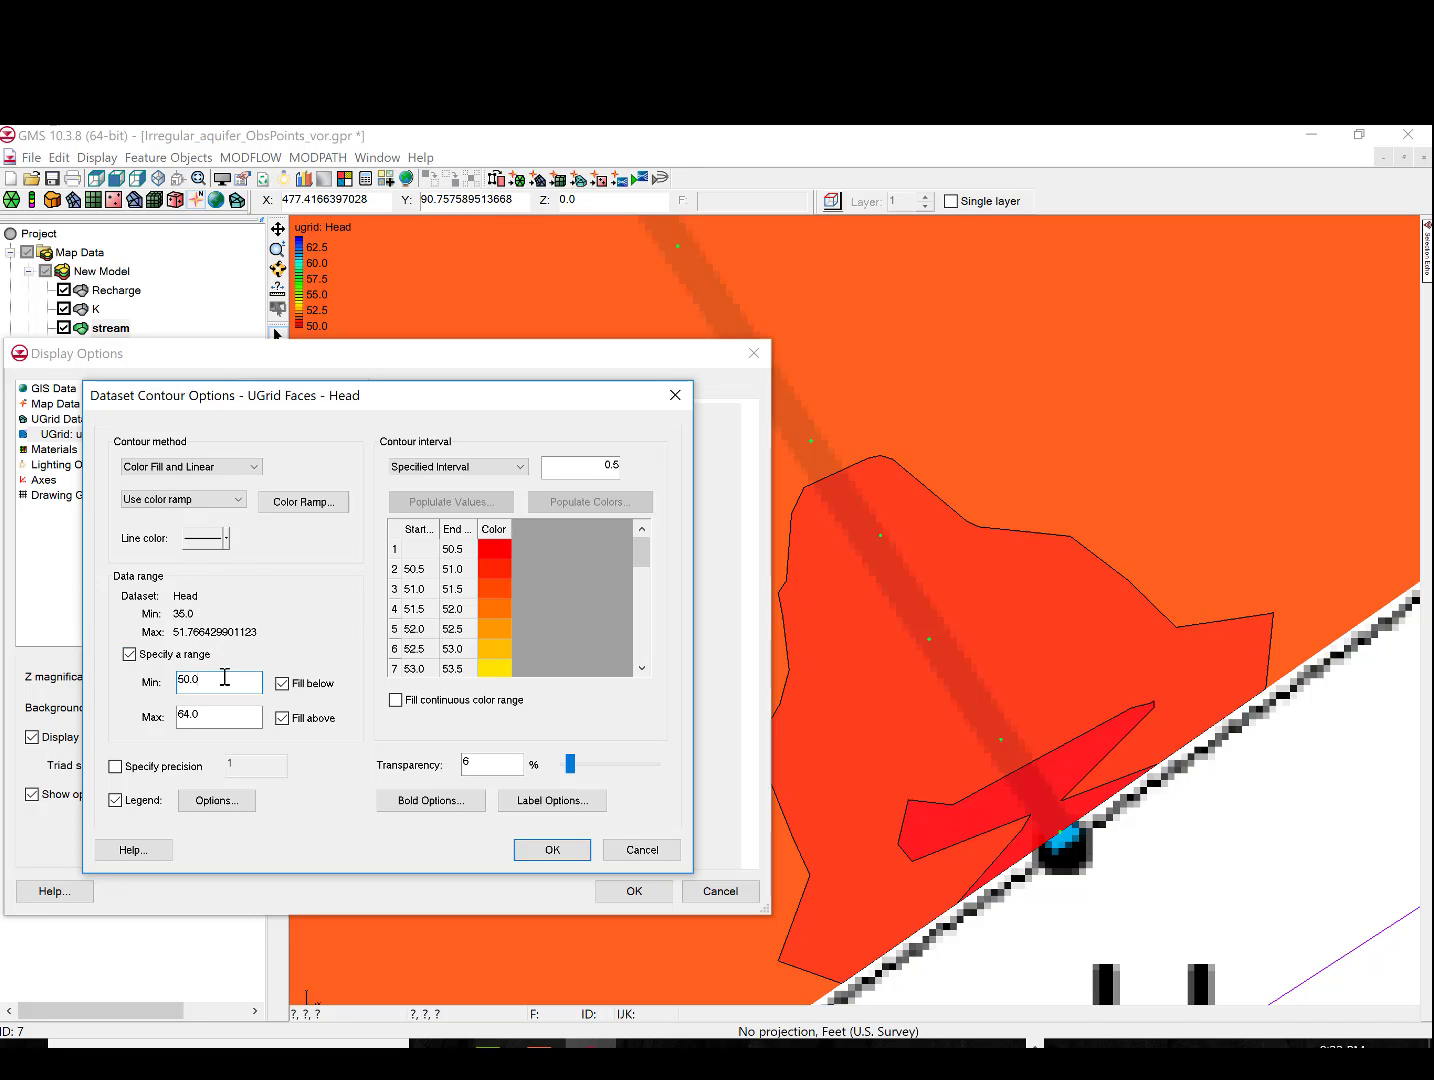
pyautogui.press('BackSpace')
pyautogui.press('BackSpace')
pyautogui.write('40')
pyautogui.moveTo(204, 717); pyautogui.dragTo(189, 718)
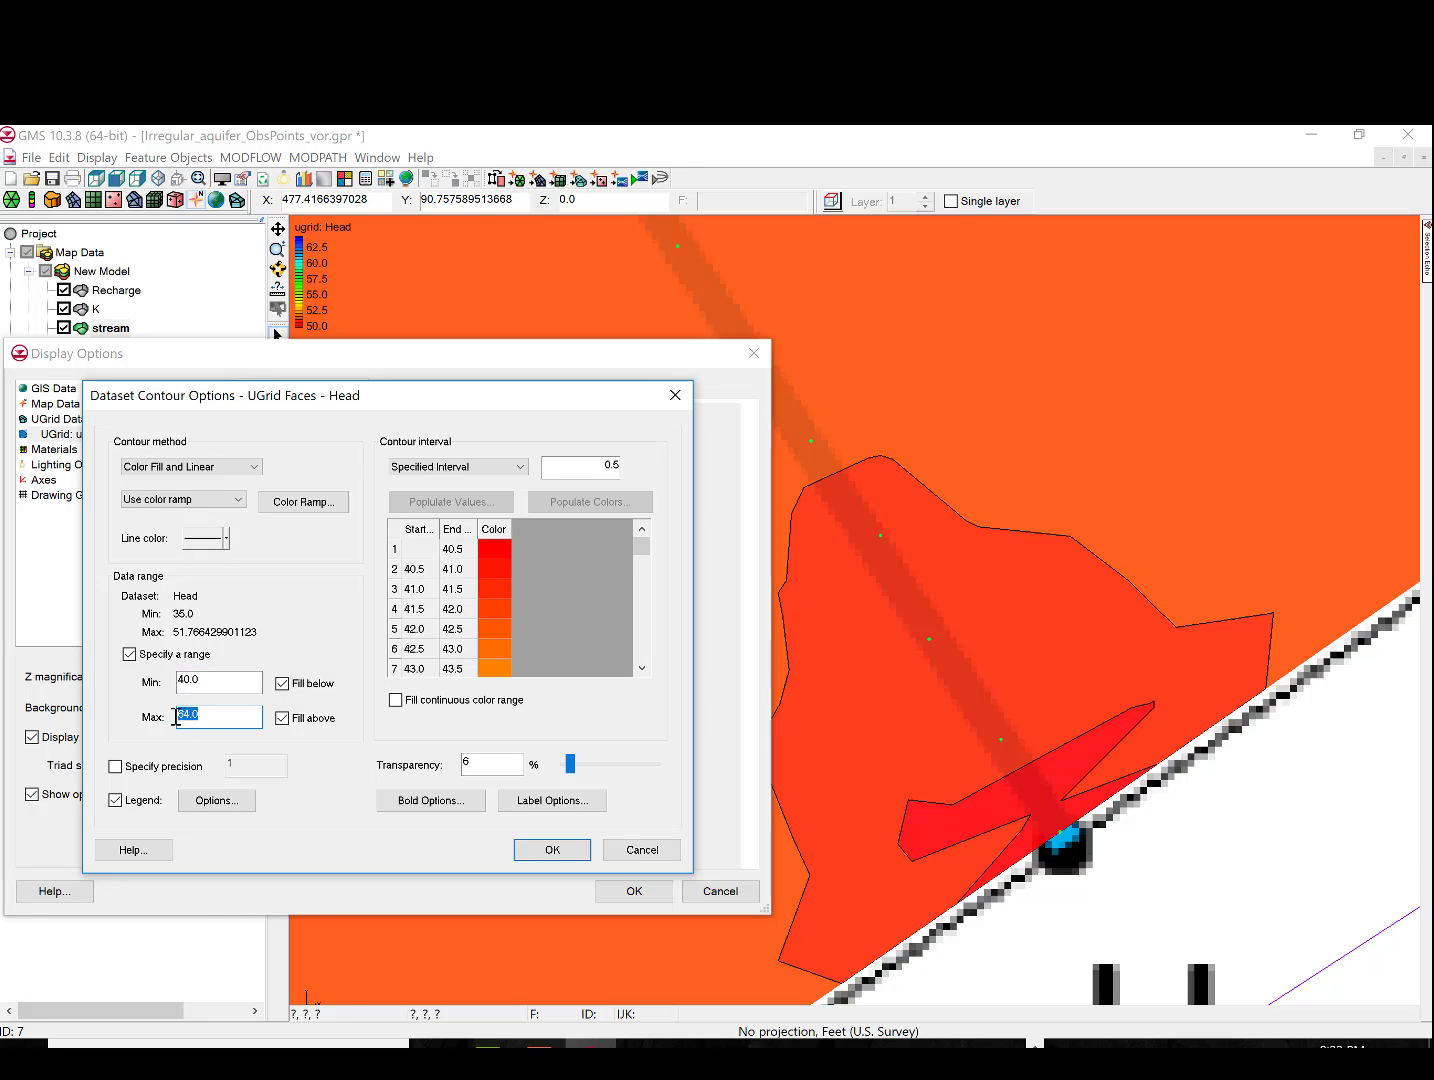
pyautogui.write('52')
pyautogui.click(551, 849)
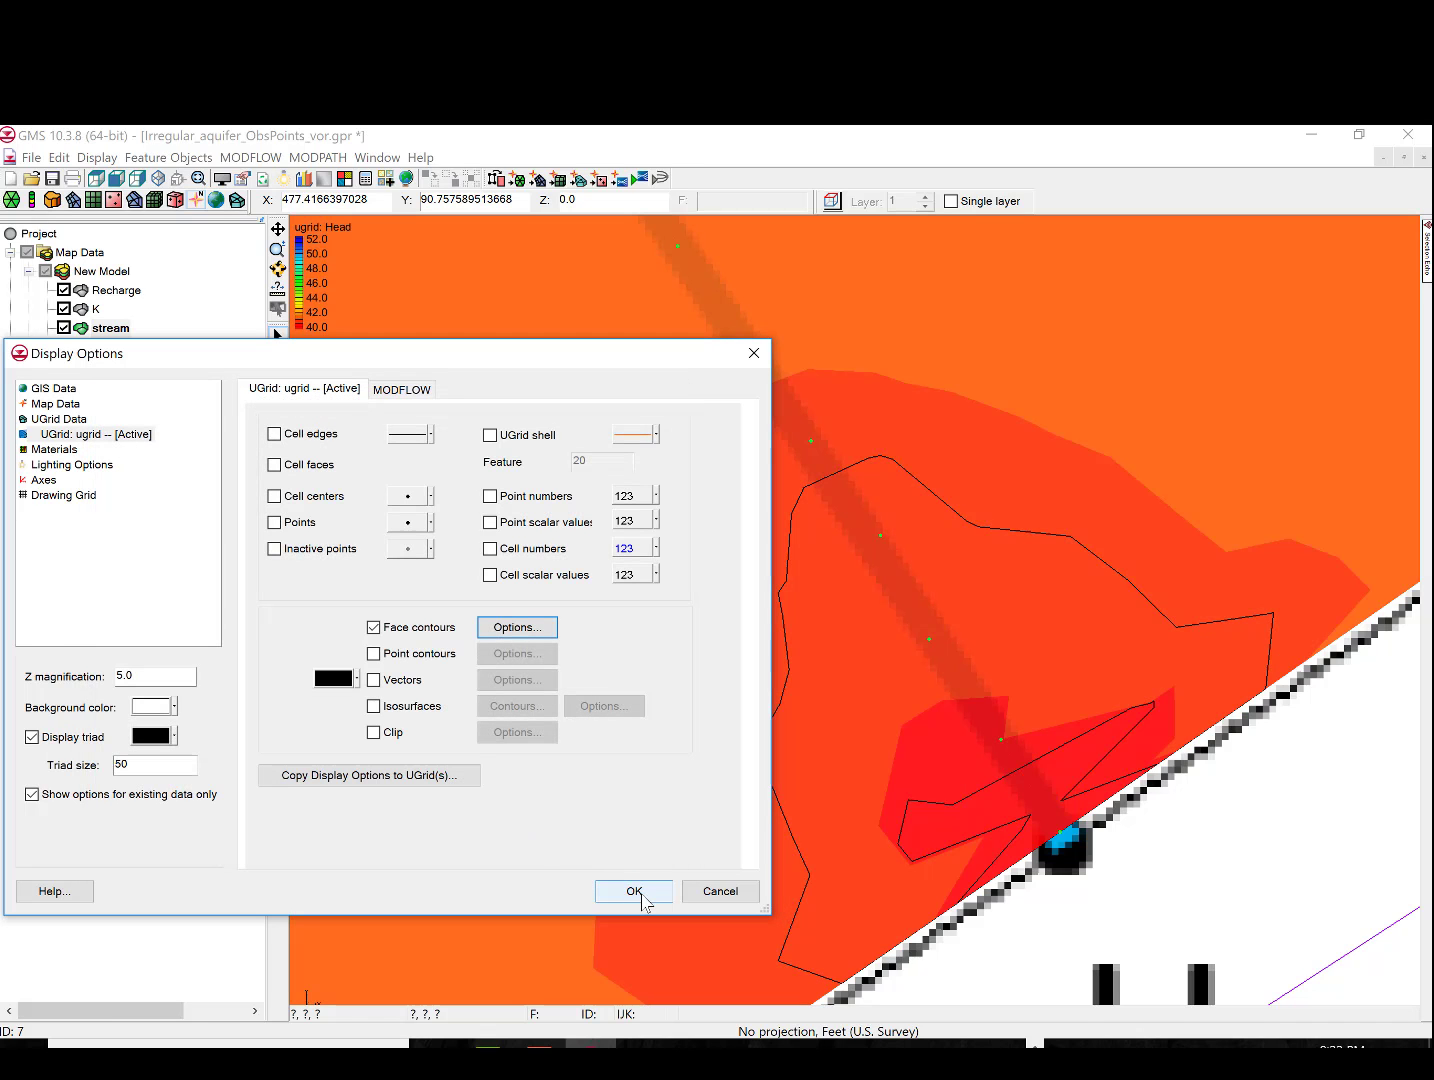
pyautogui.click(641, 892)
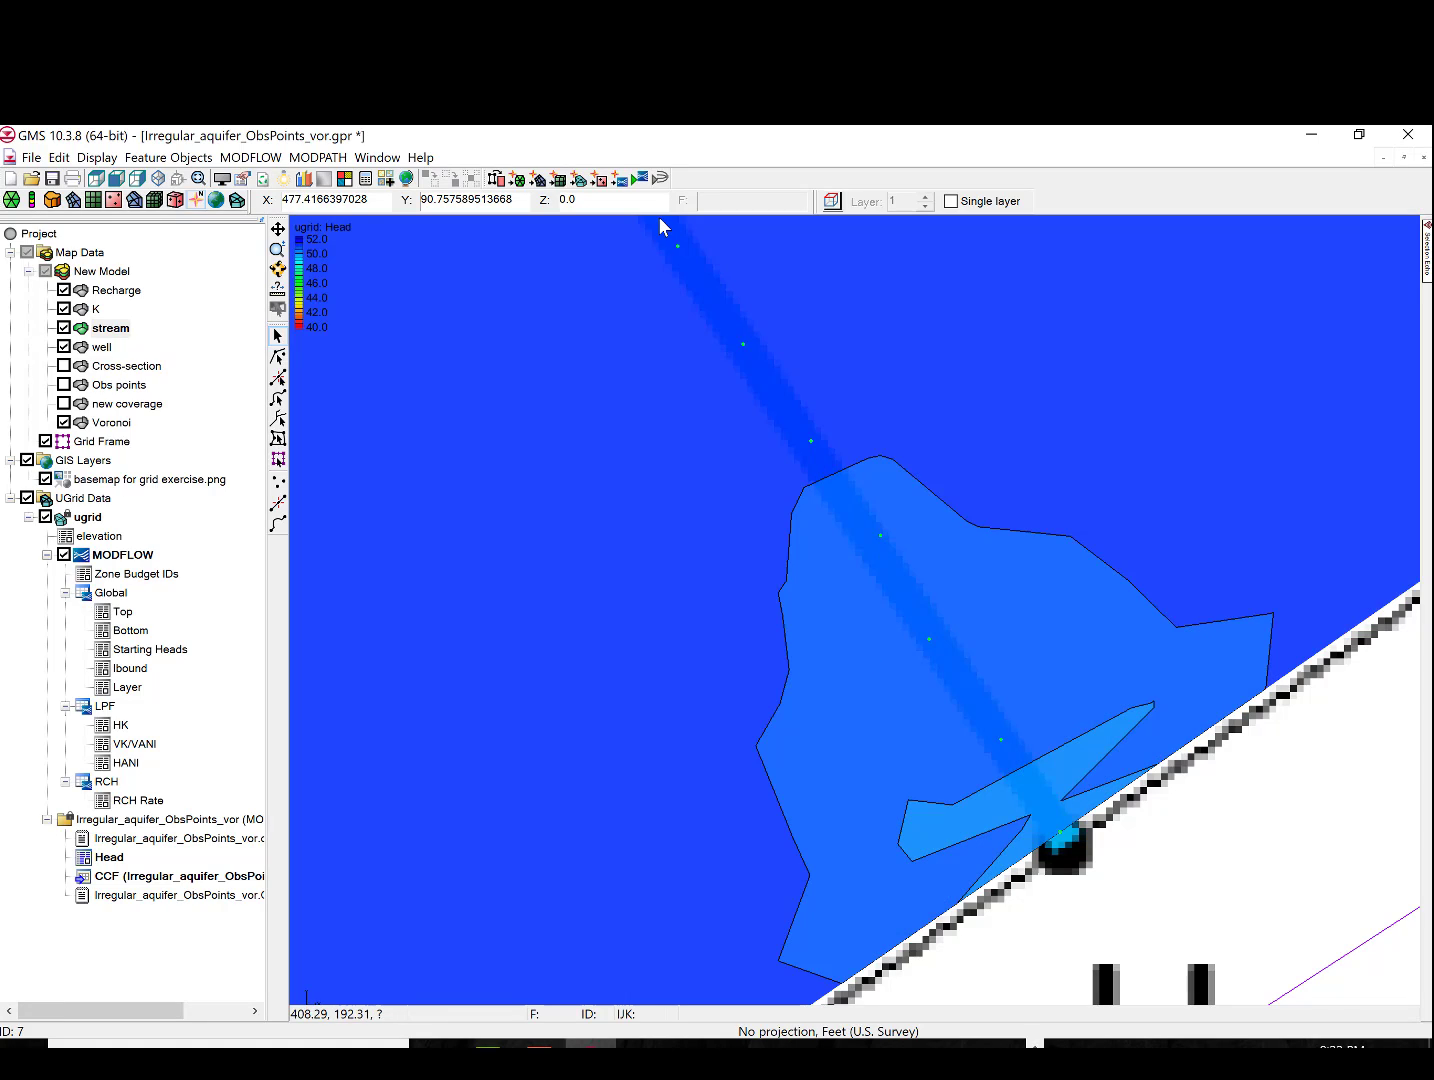
# Examine the head contours along the stream drain, around the H = 35 ft well and across the rest of the aquifer
pyautogui.scroll(-2, 510, 451)
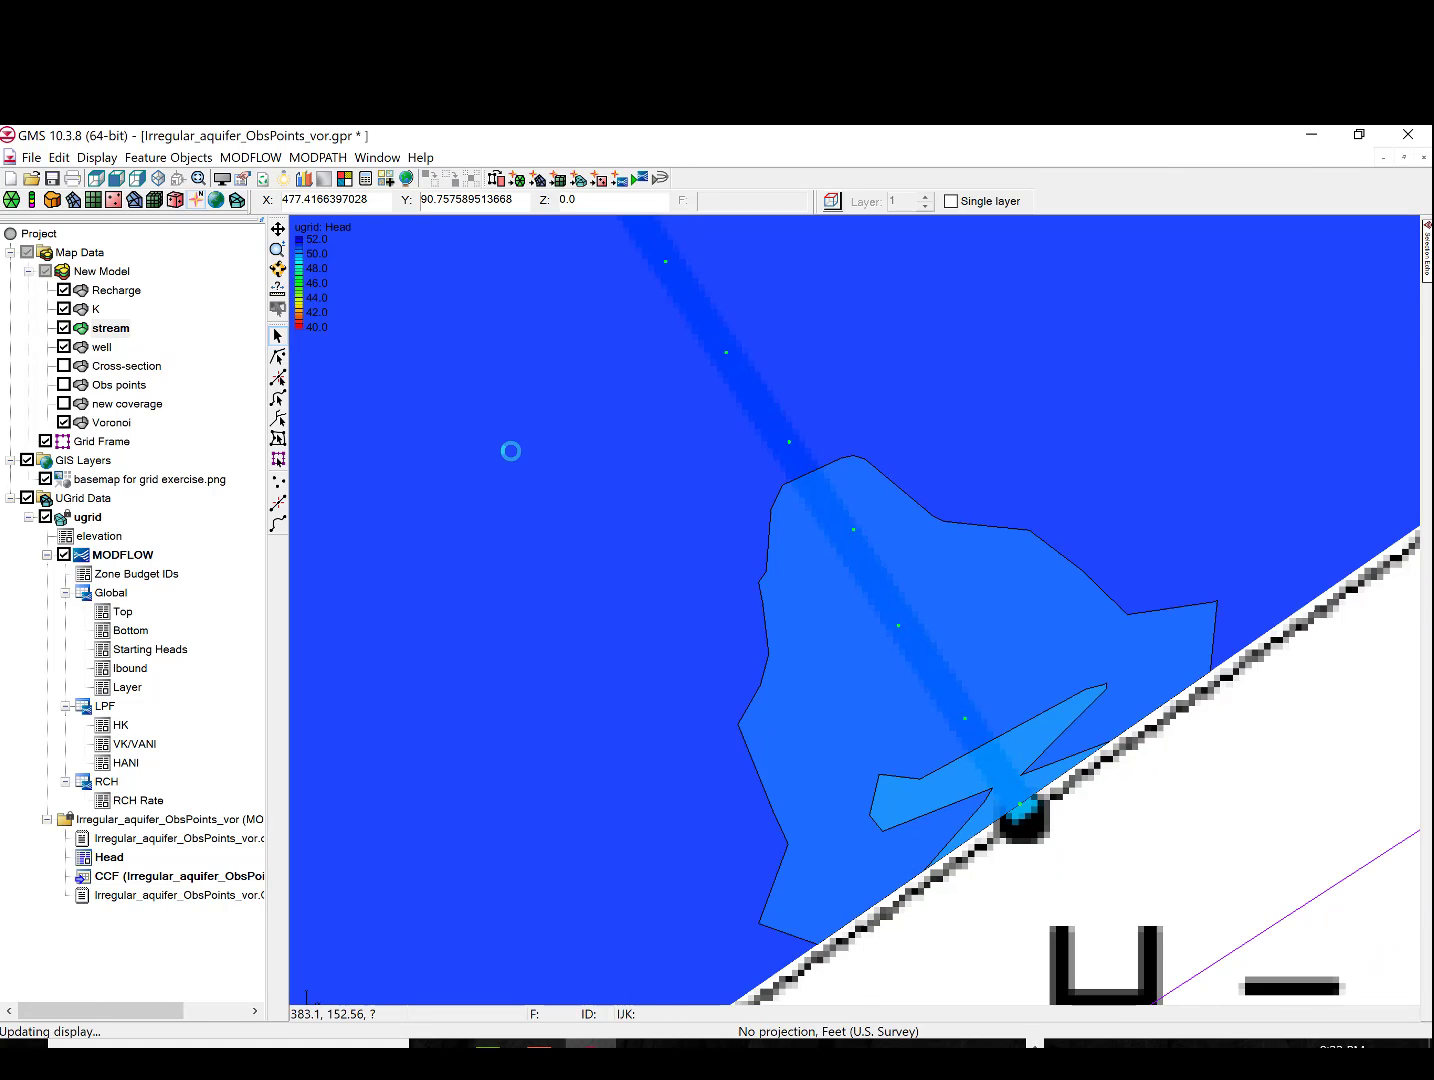
pyautogui.scroll(-1, 510, 451)
pyautogui.scroll(-2, 511, 451)
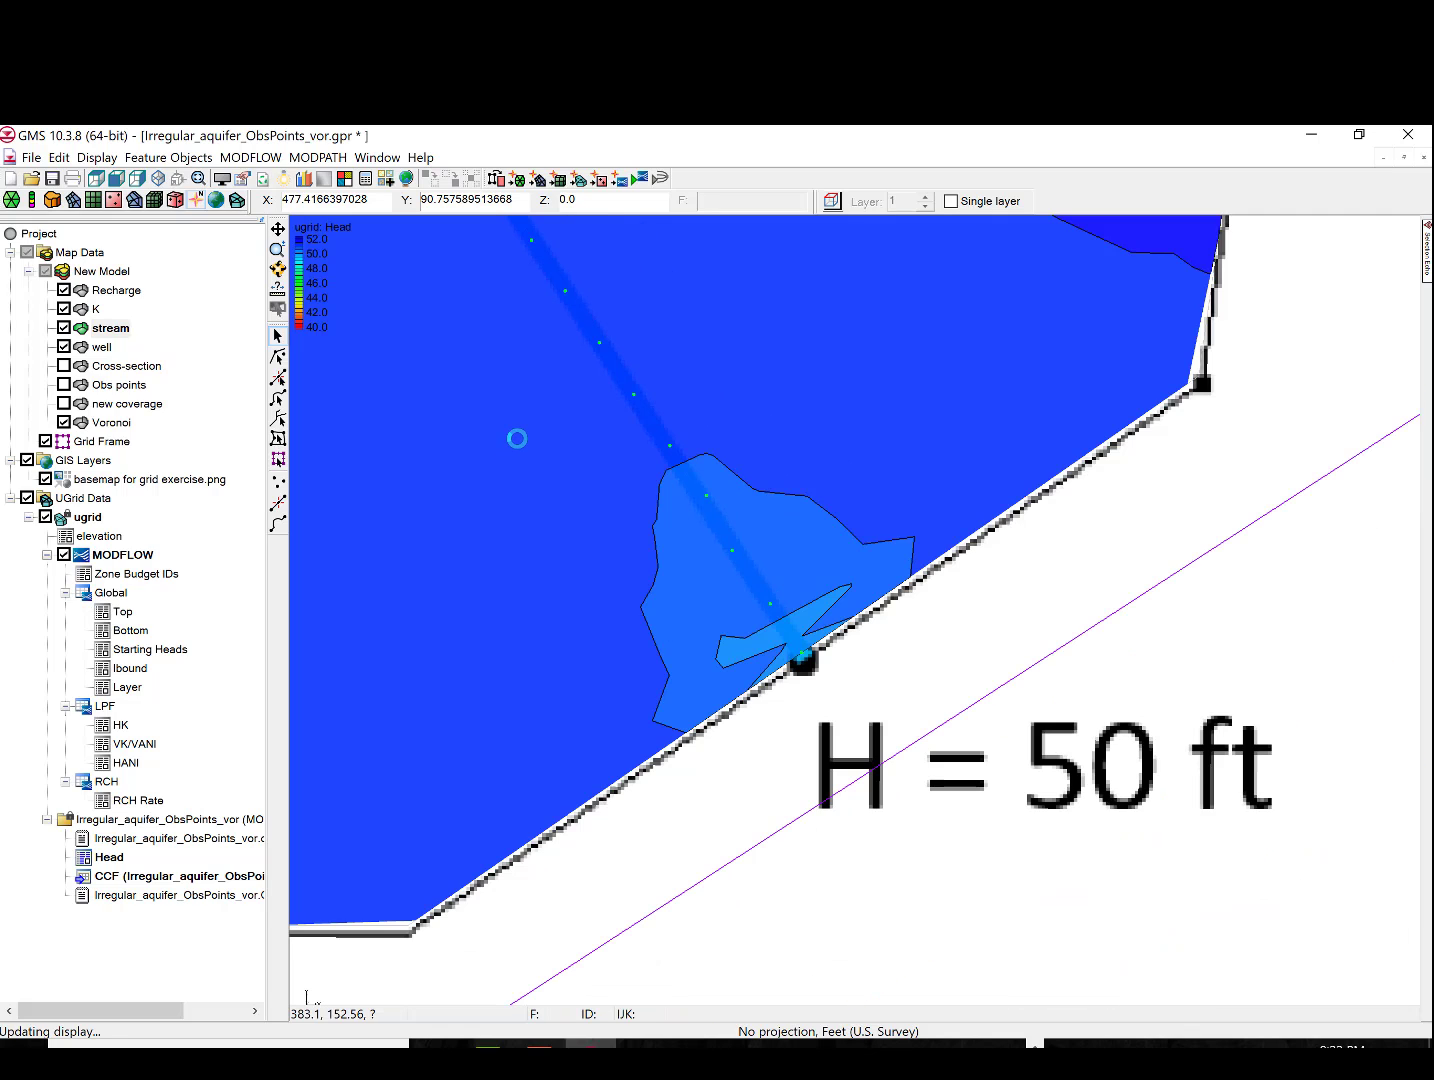
pyautogui.click(280, 234)
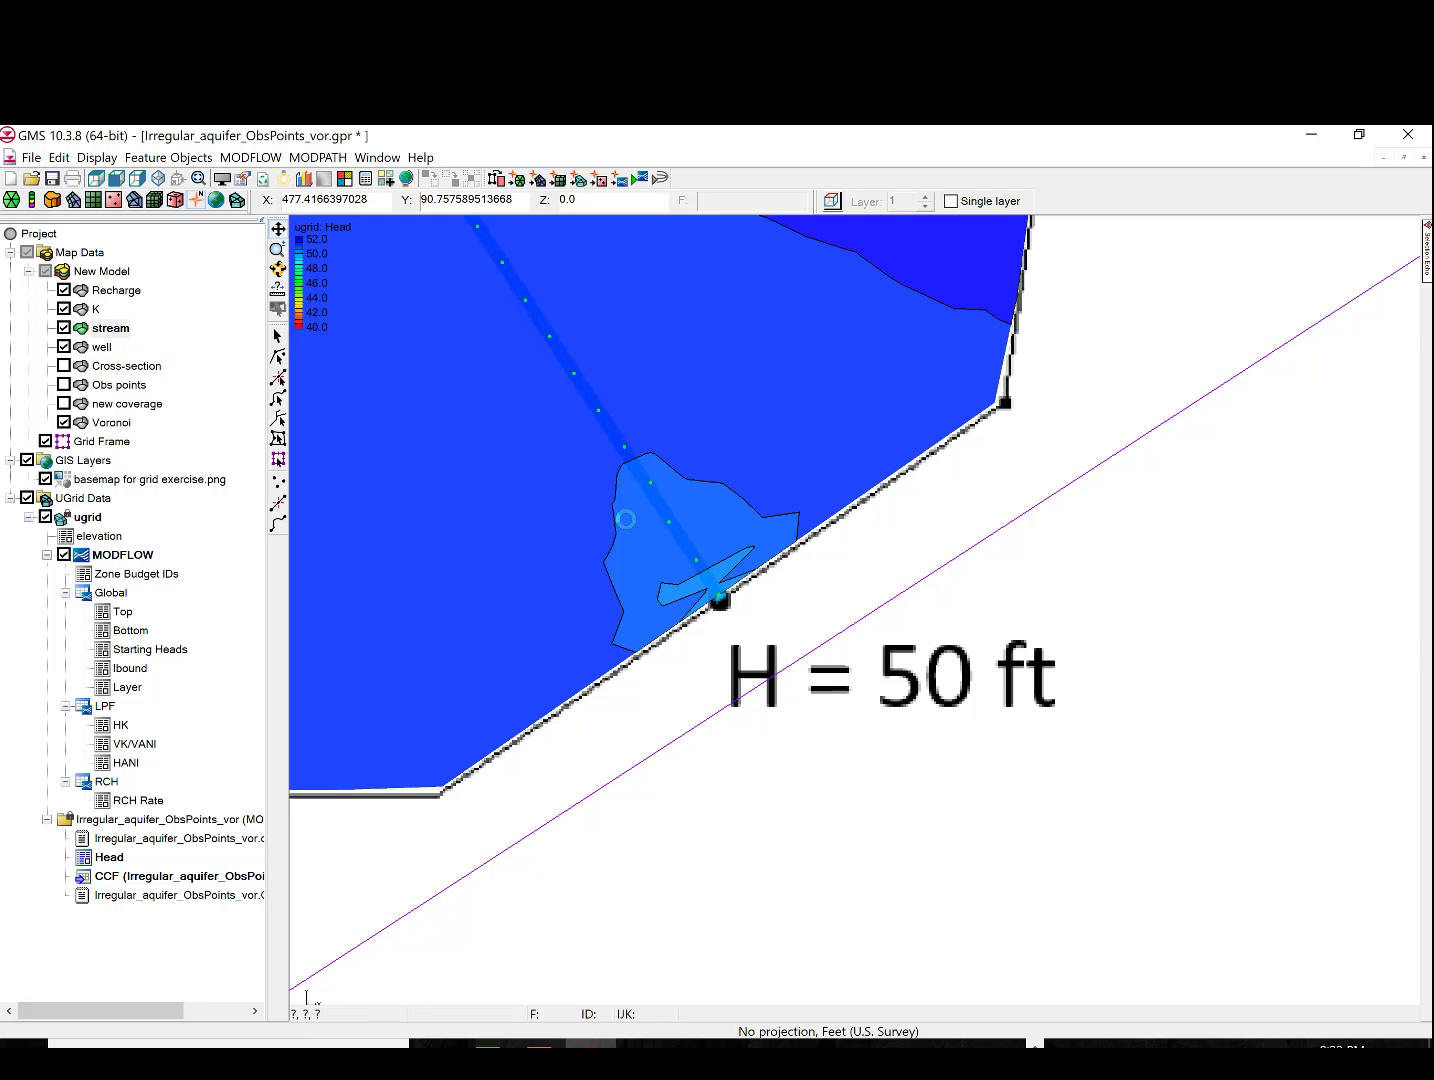
pyautogui.moveTo(675, 545); pyautogui.dragTo(950, 770)
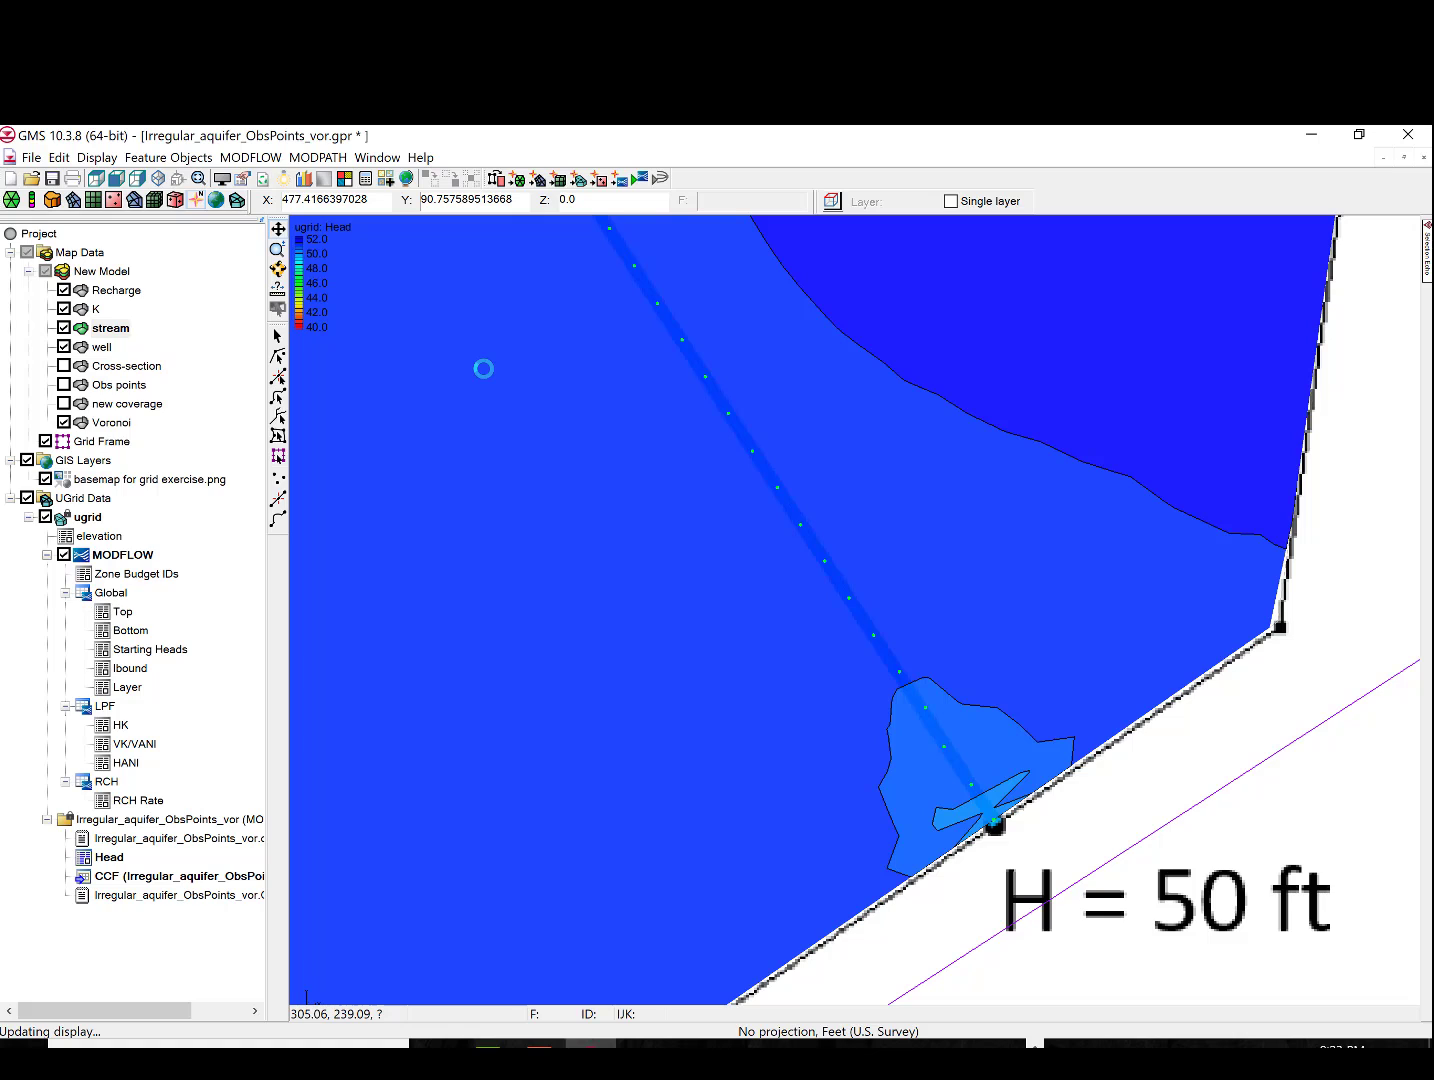
pyautogui.scroll(-1, 483, 369)
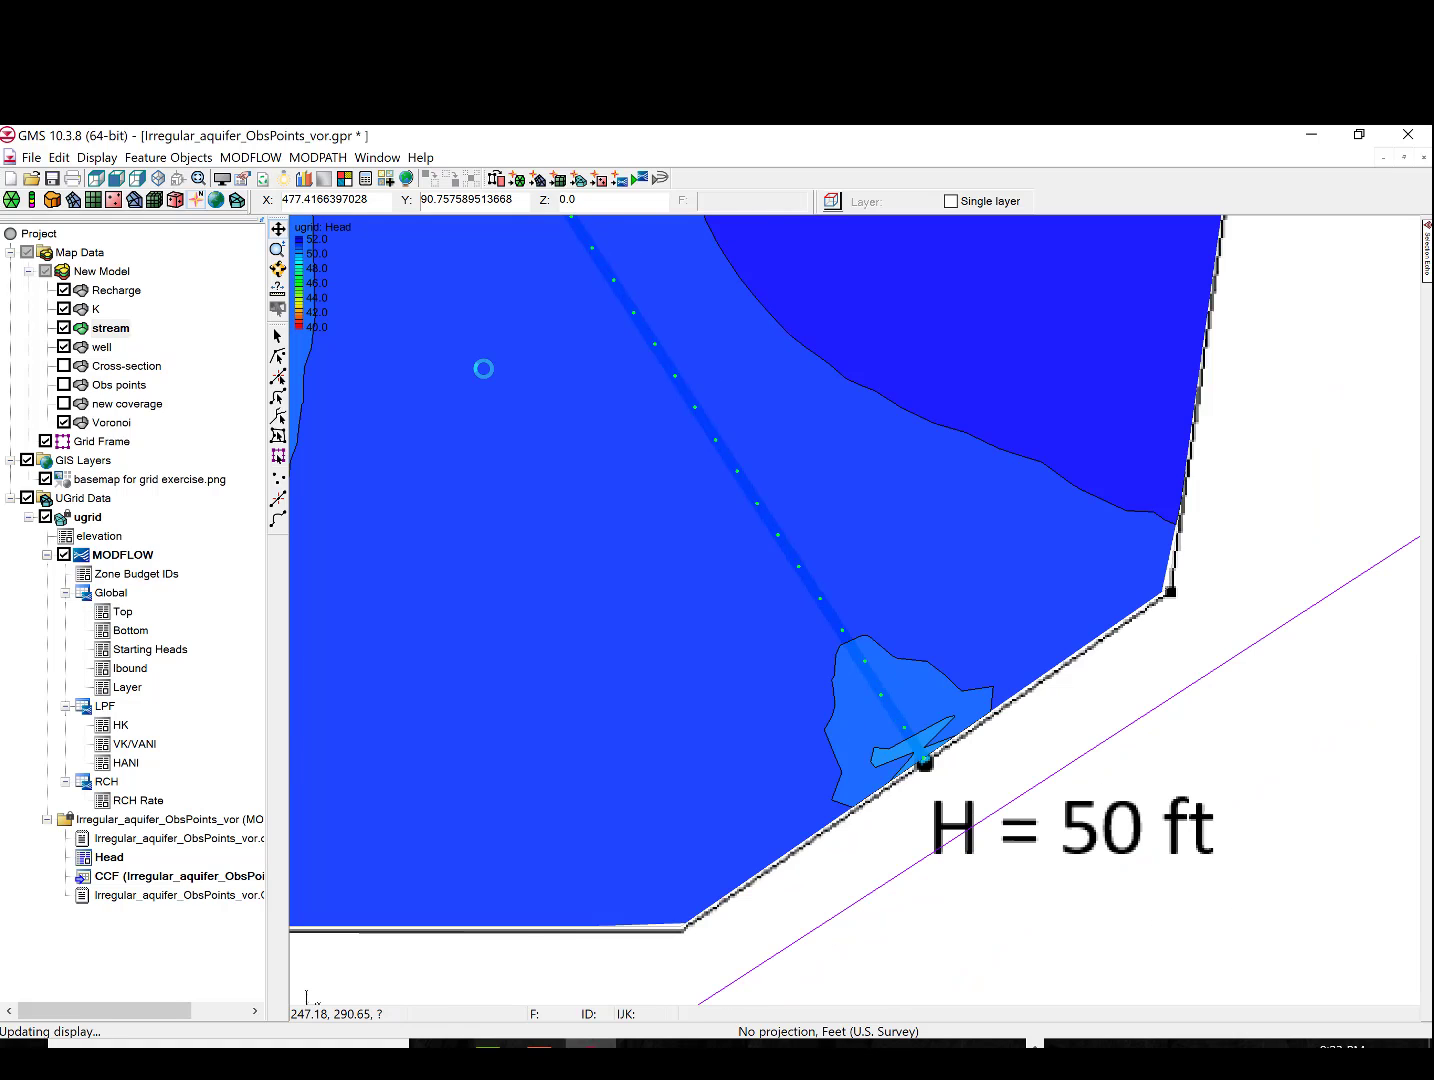
pyautogui.scroll(-2, 483, 369)
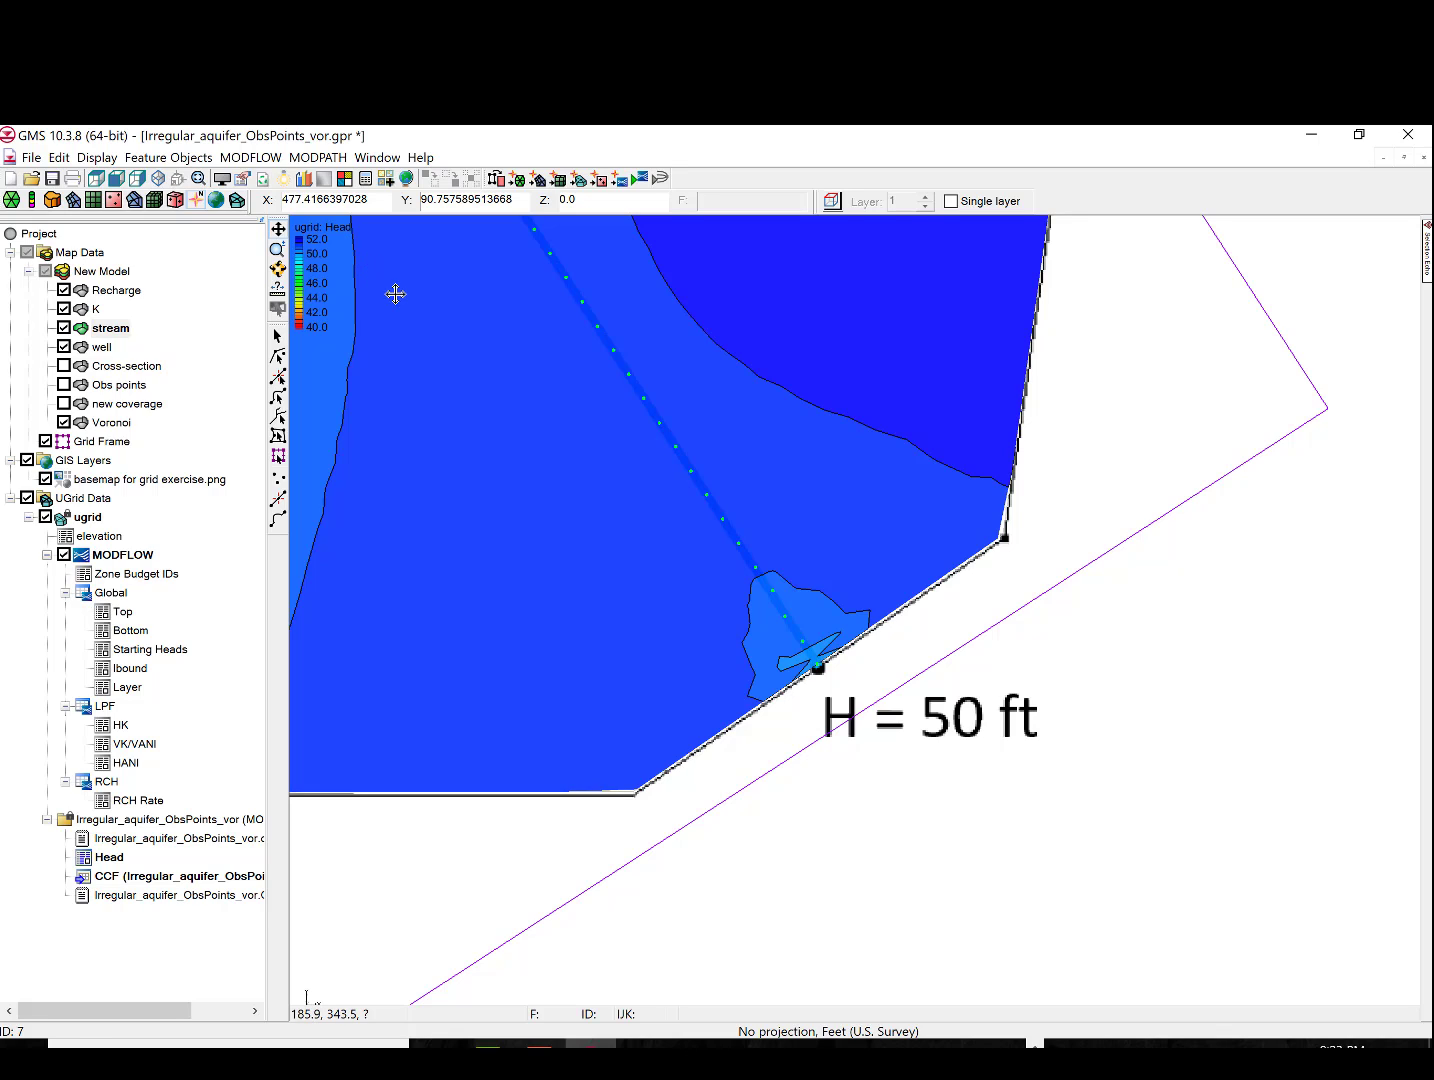
pyautogui.scroll(-1, 396, 303)
pyautogui.scroll(-1, 396, 303)
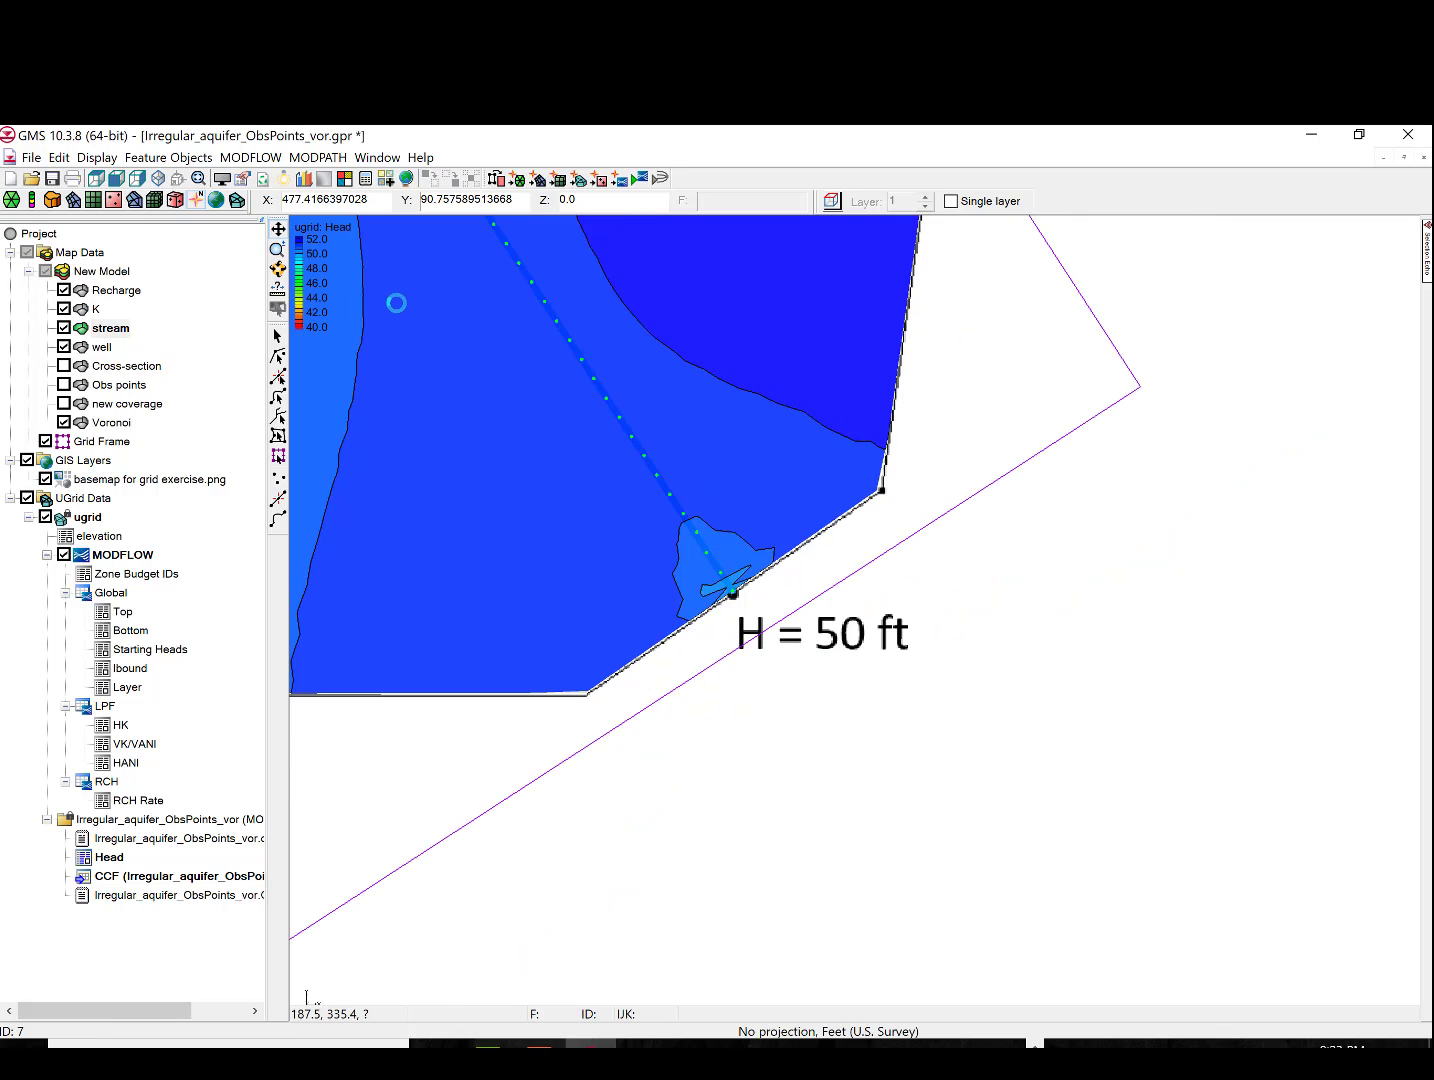
pyautogui.moveTo(396, 303); pyautogui.dragTo(714, 594)
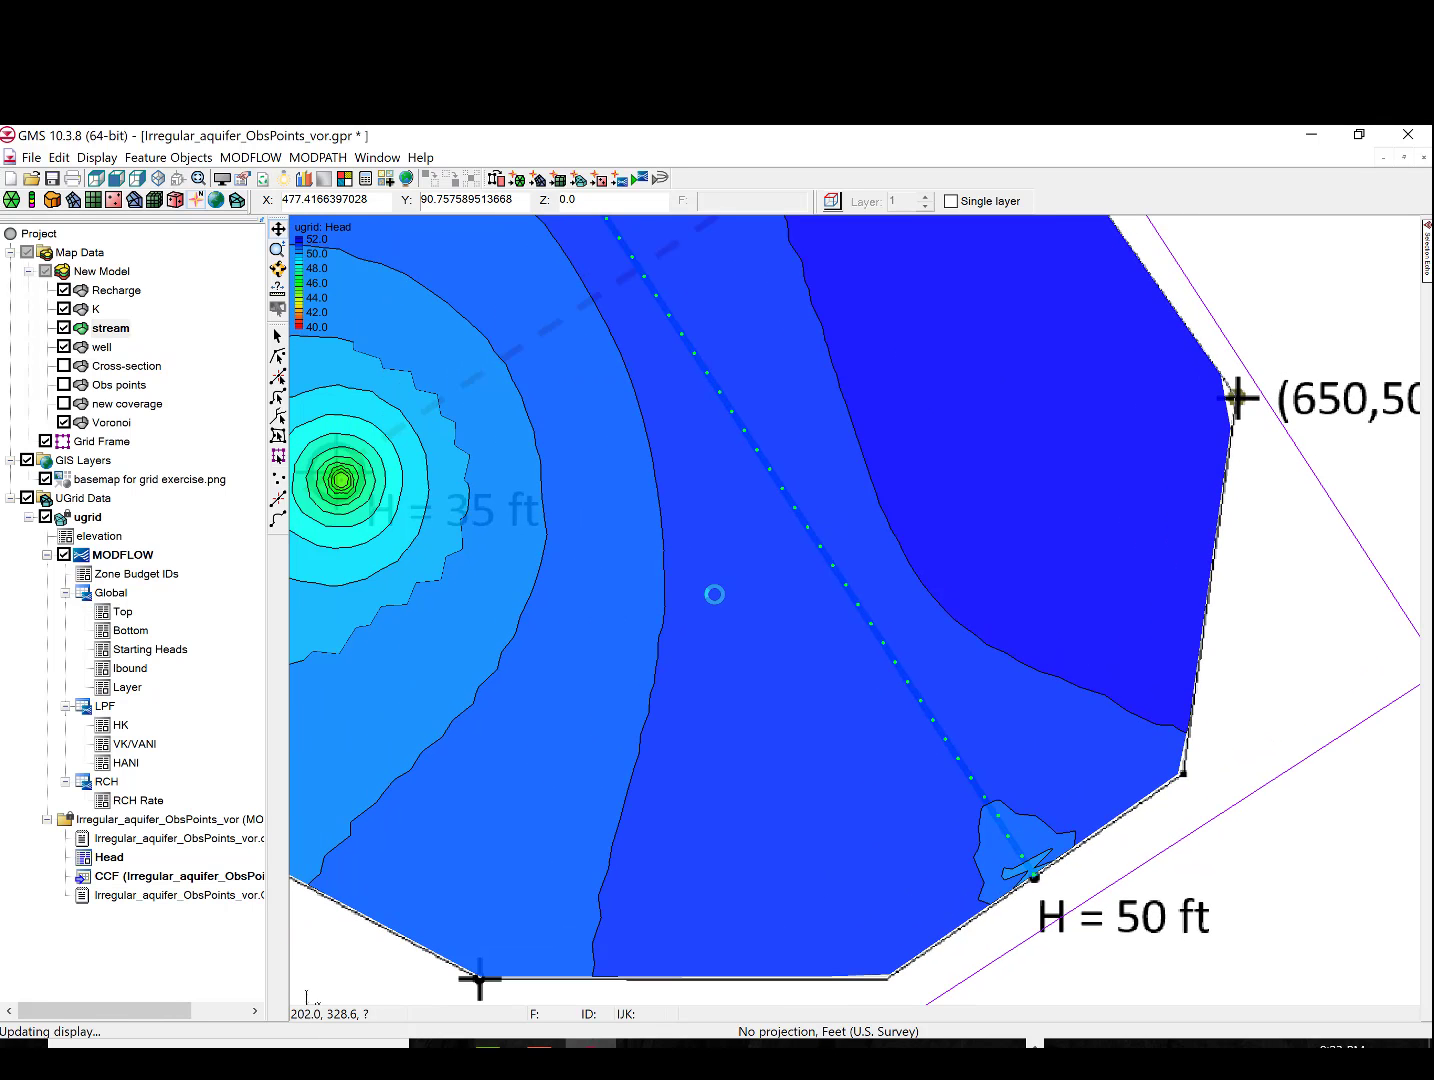
pyautogui.scroll(-1, 714, 594)
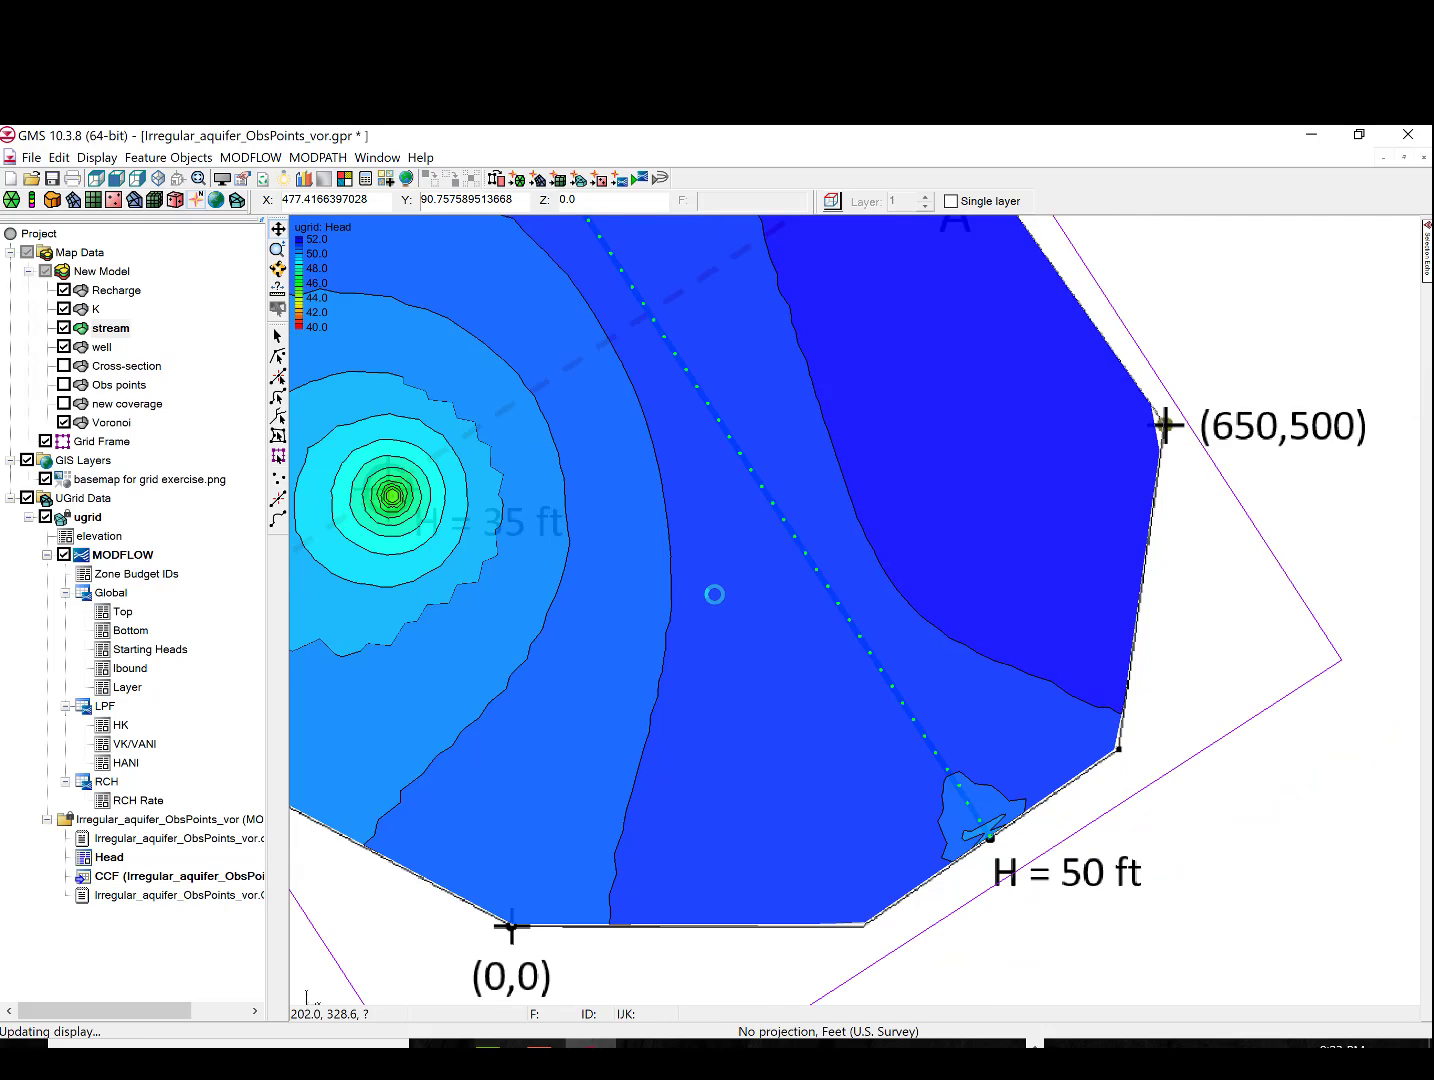
pyautogui.scroll(-1, 714, 594)
pyautogui.scroll(-2, 714, 594)
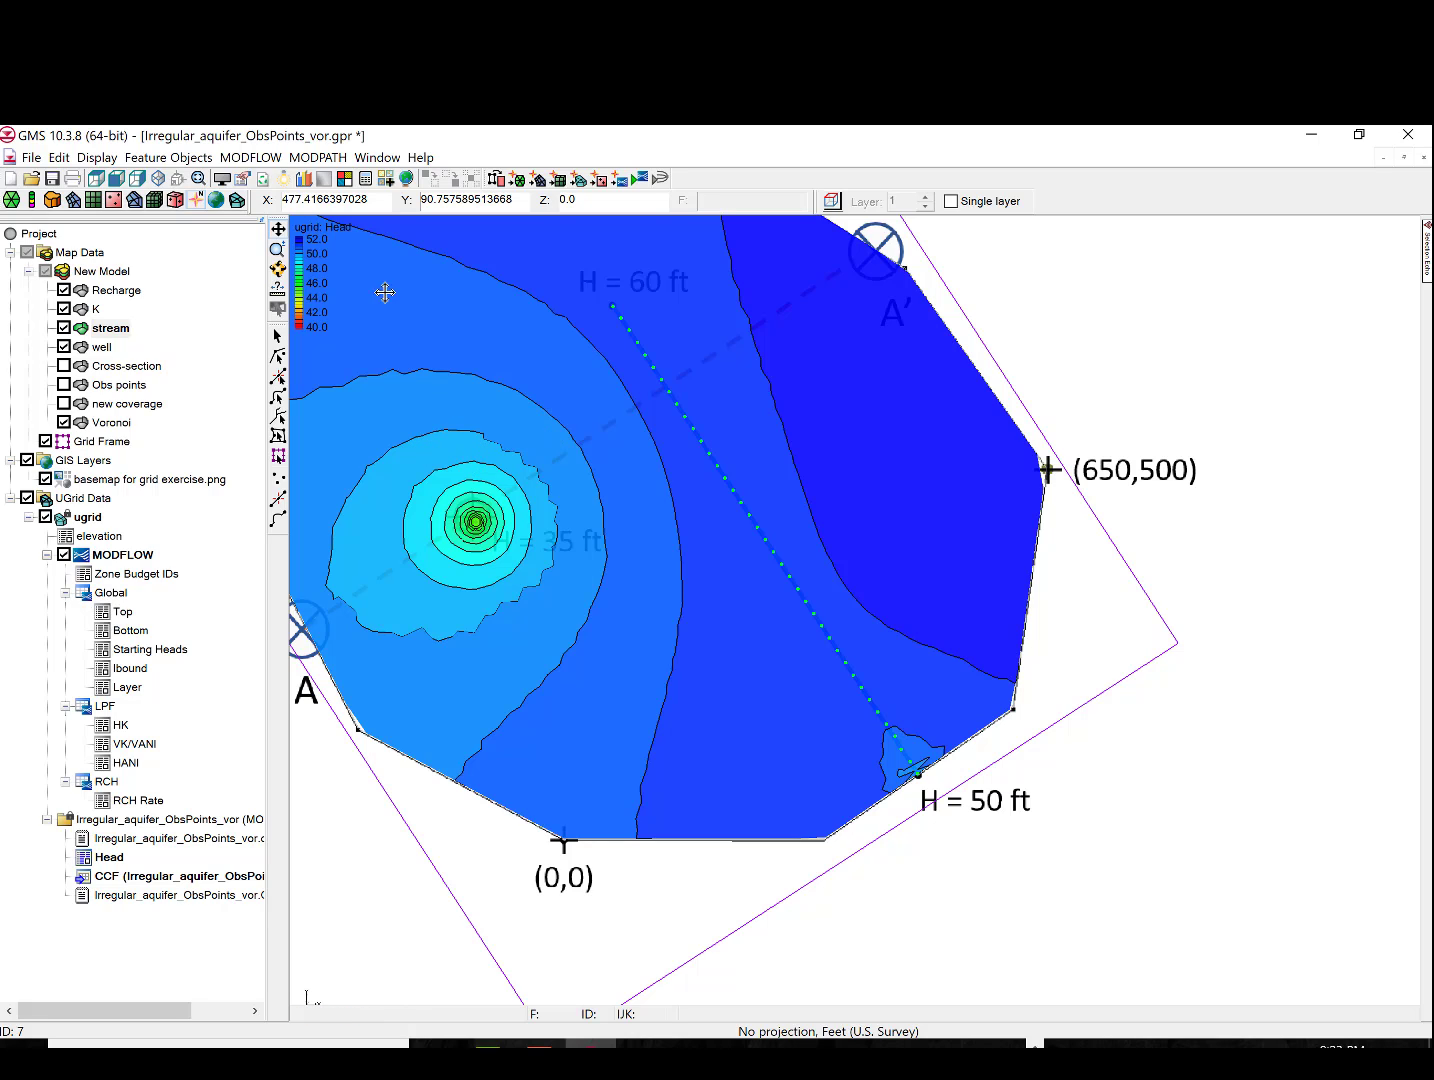
# Set the recharge rate of the polygon in the Recharge coverage to 1.0e-008 ft/s
pyautogui.click(113, 291)
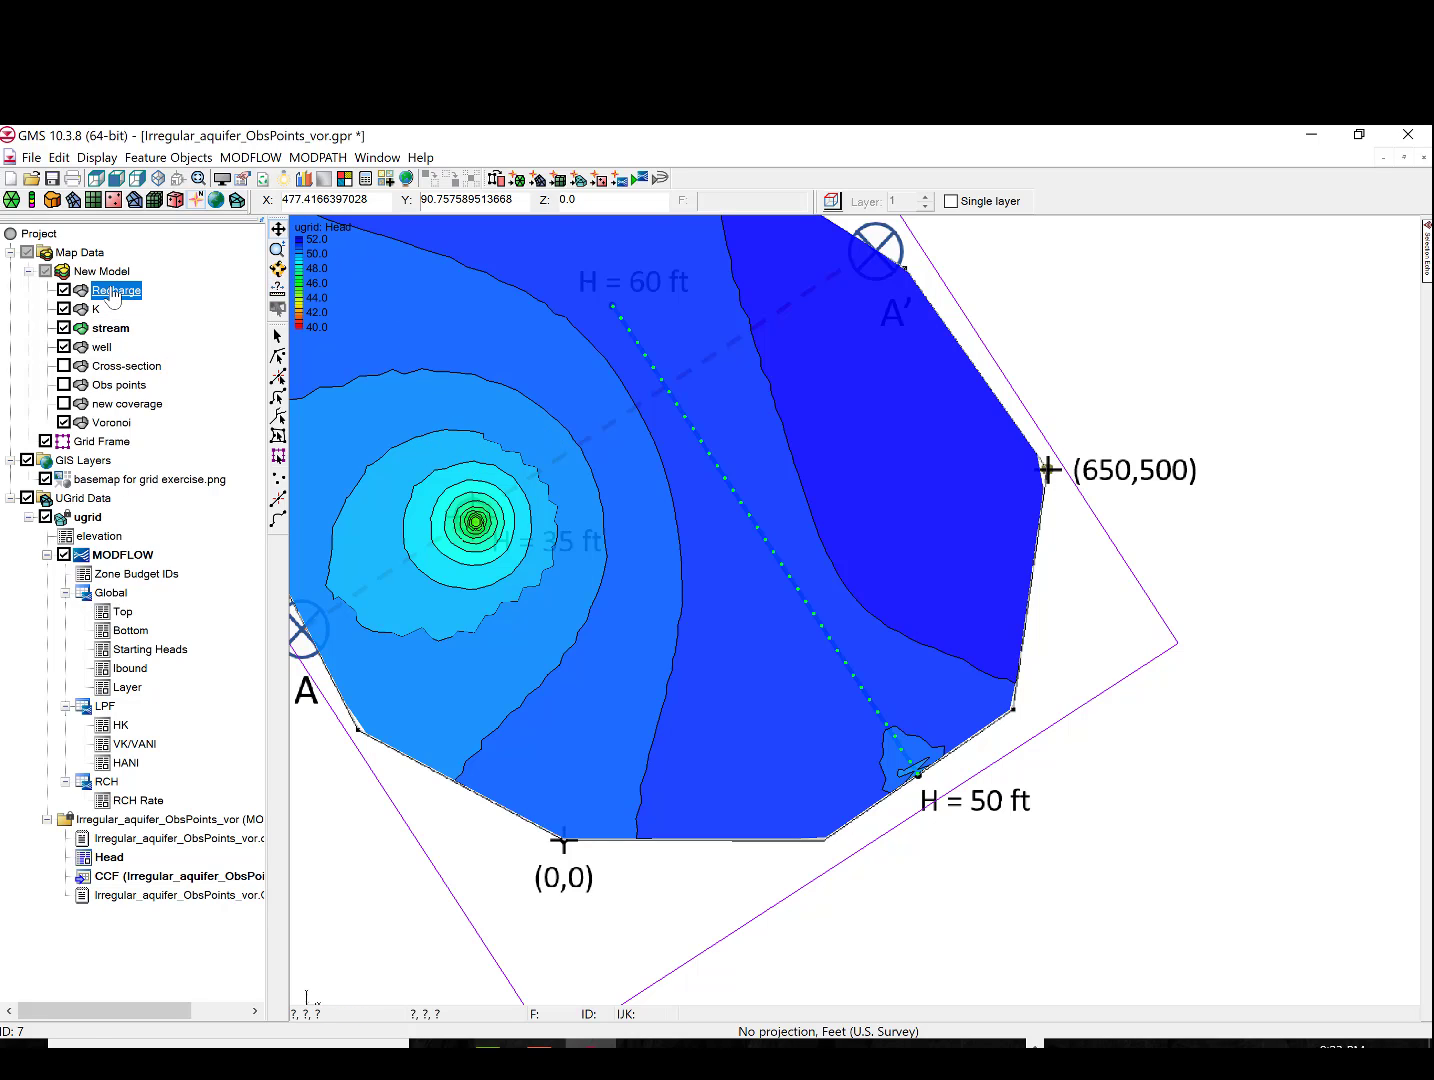
pyautogui.rightClick(111, 289)
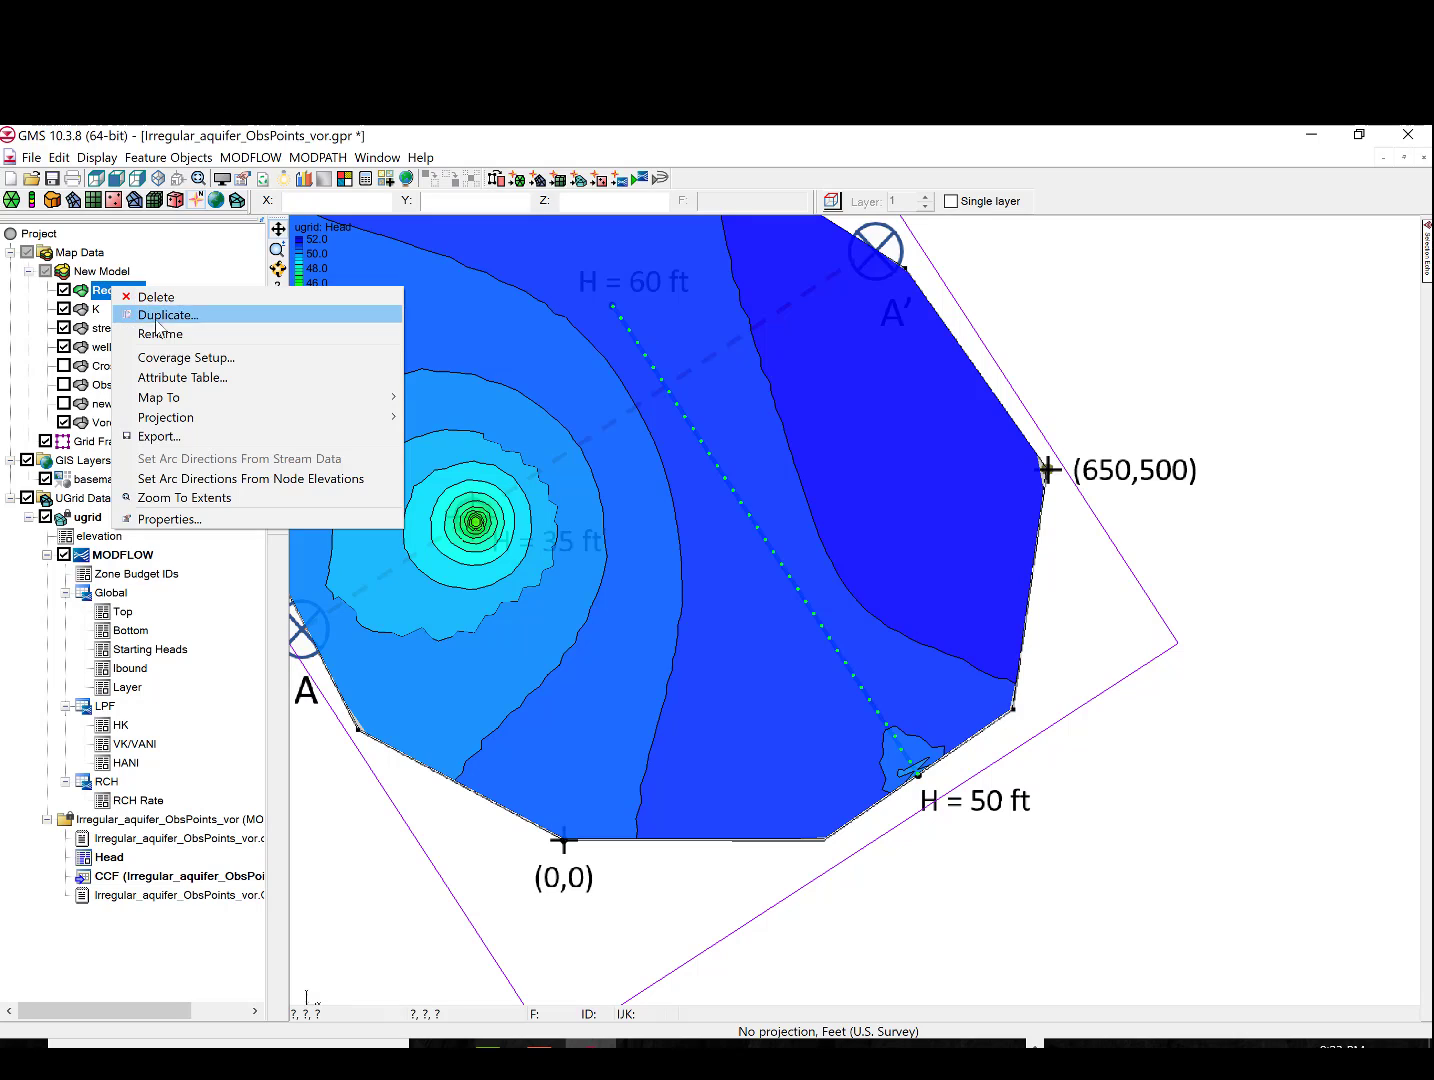
pyautogui.click(185, 377)
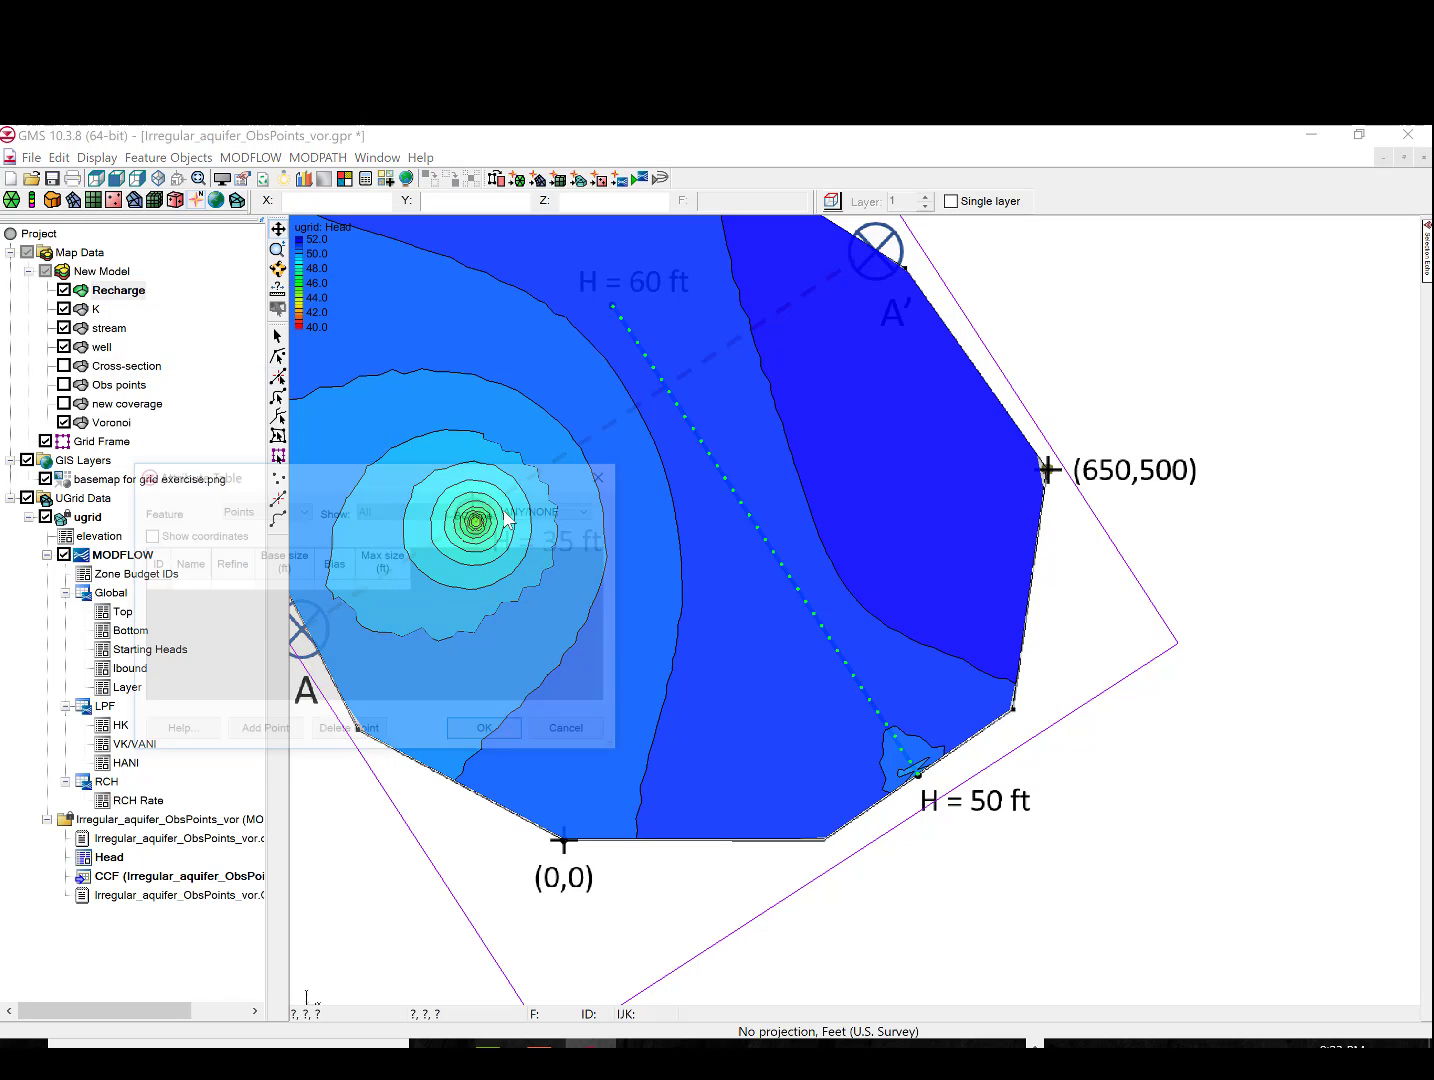
pyautogui.click(303, 510)
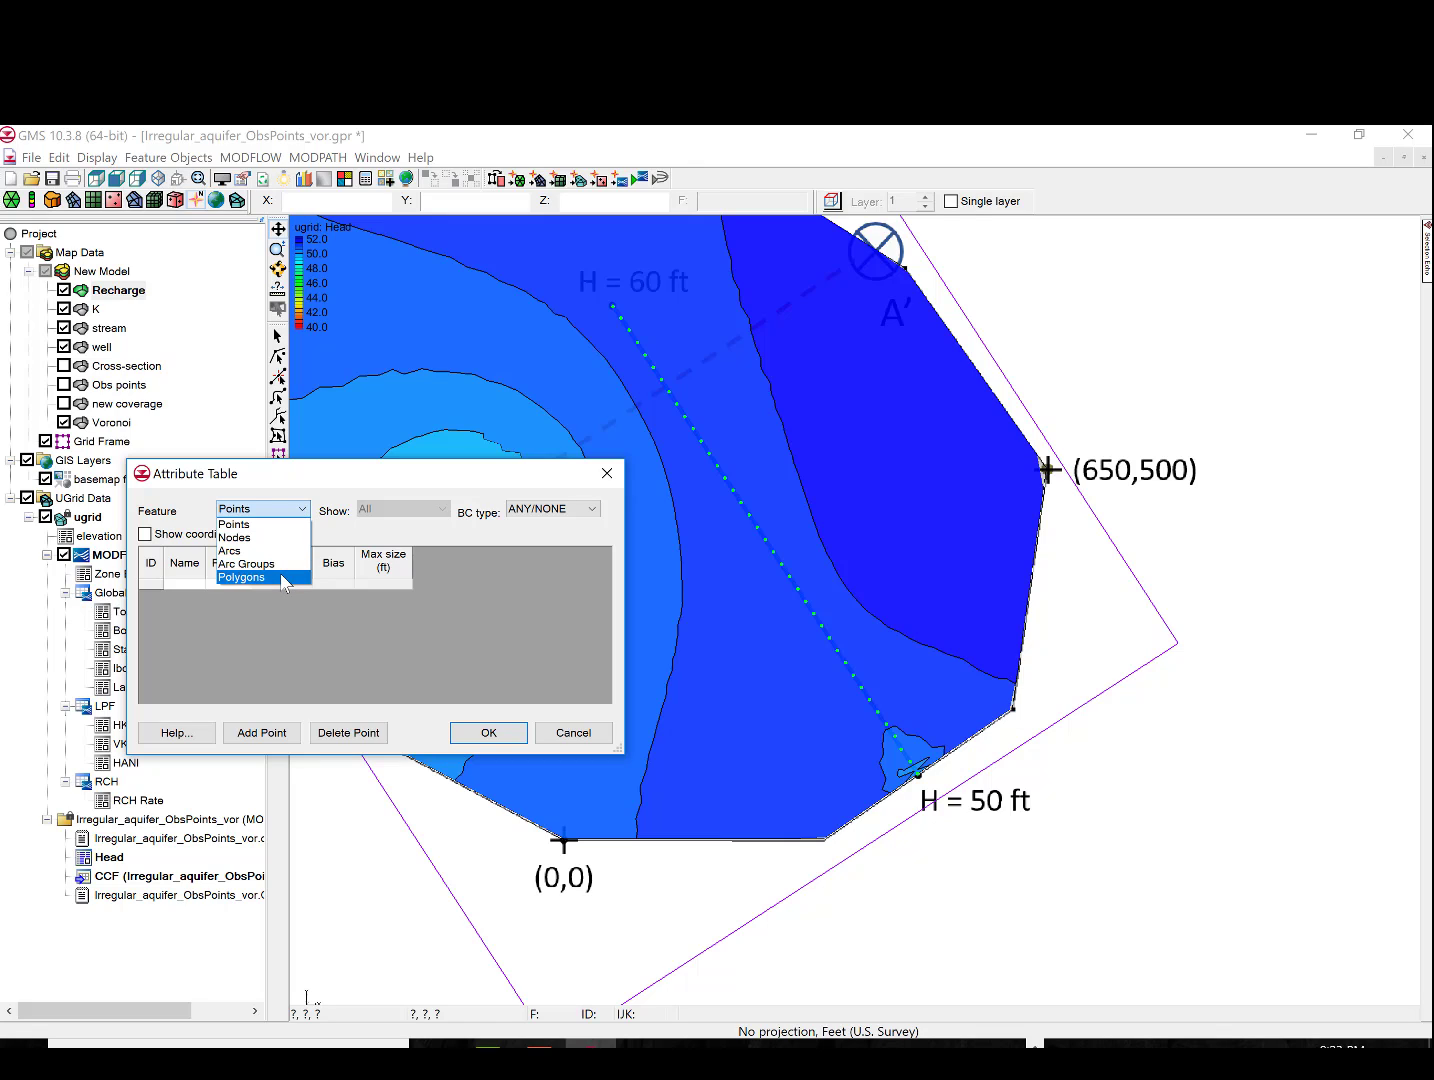
pyautogui.click(300, 577)
pyautogui.click(320, 594)
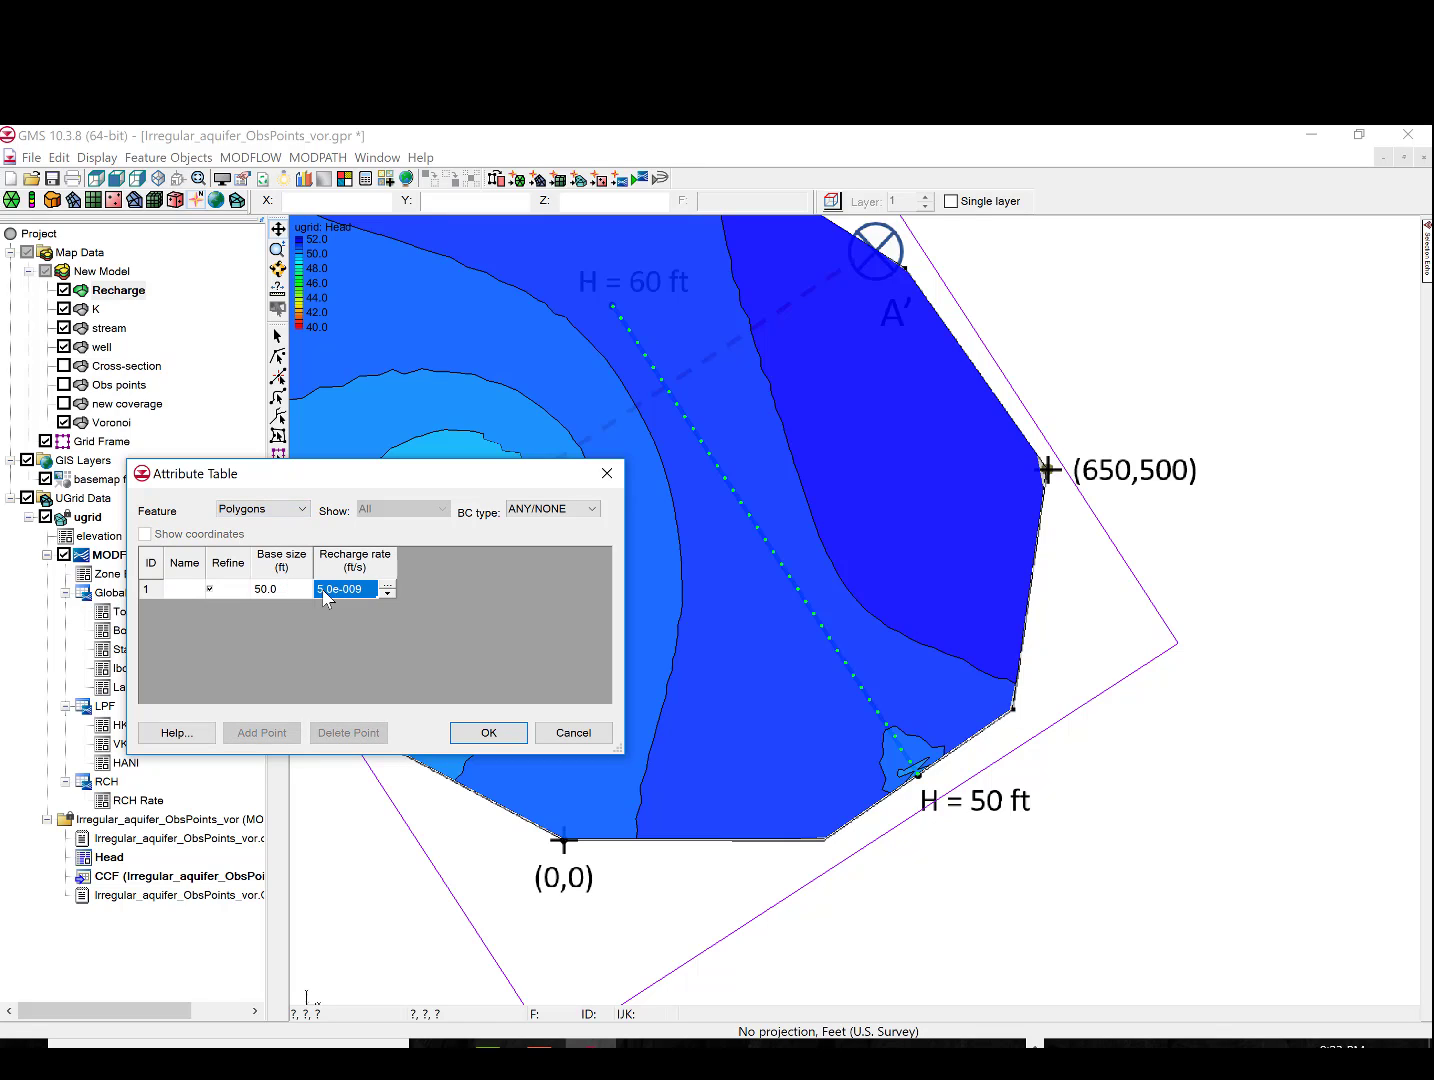
pyautogui.click(325, 595)
pyautogui.press('BackSpace')
pyautogui.write('1')
pyautogui.press('BackSpace')
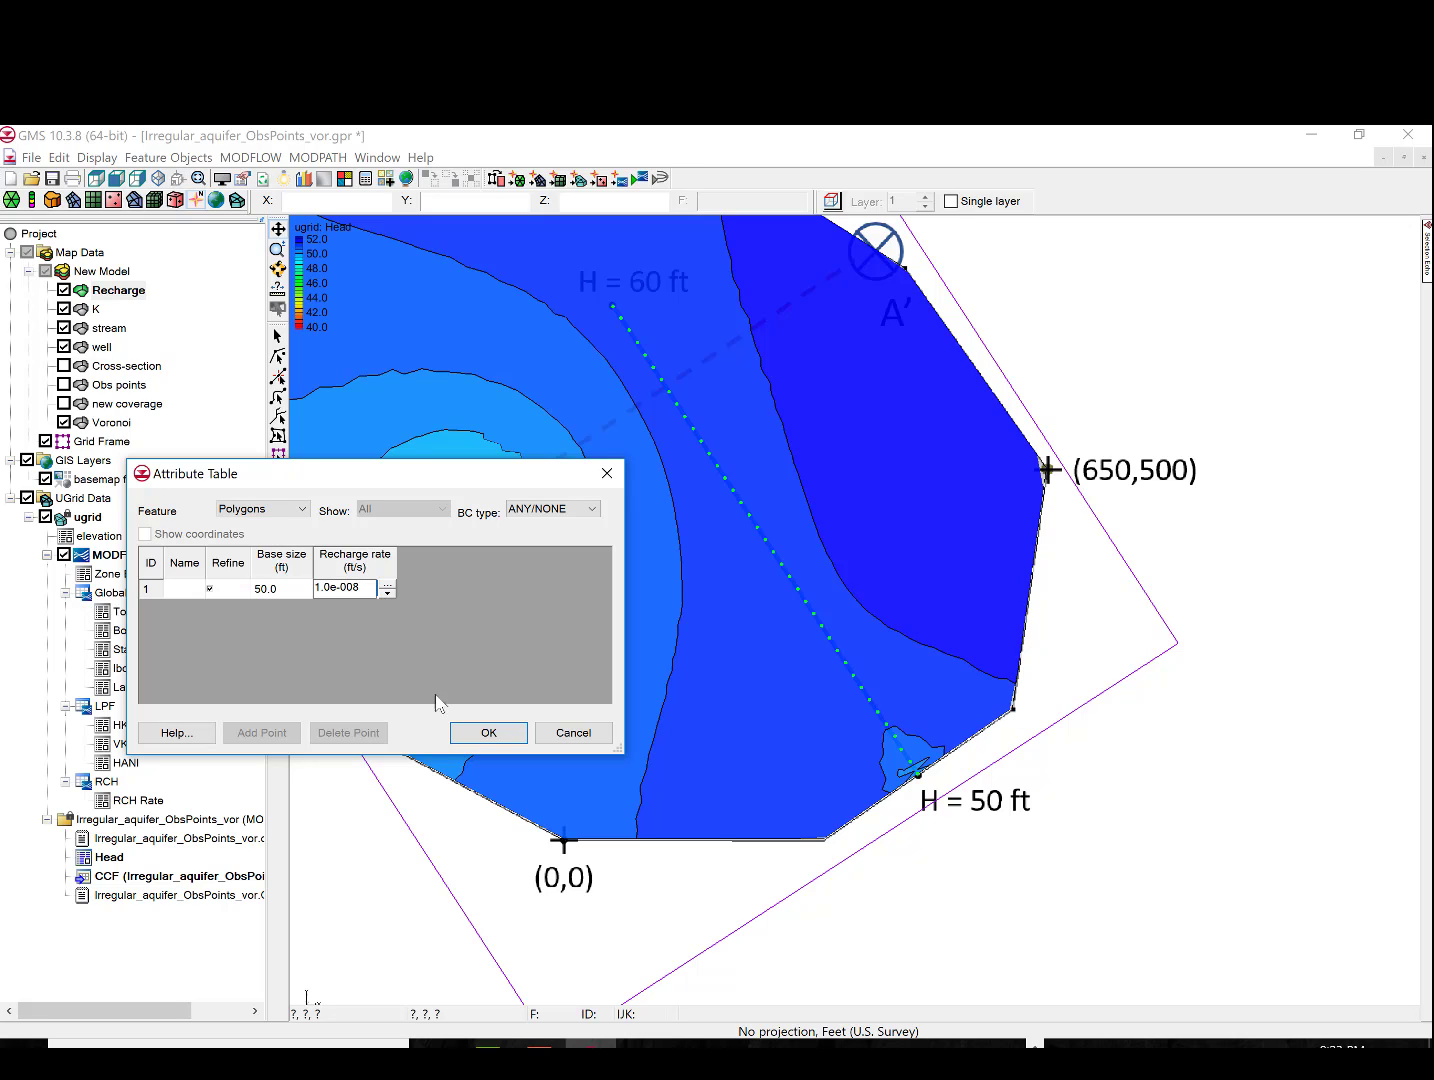
pyautogui.click(489, 733)
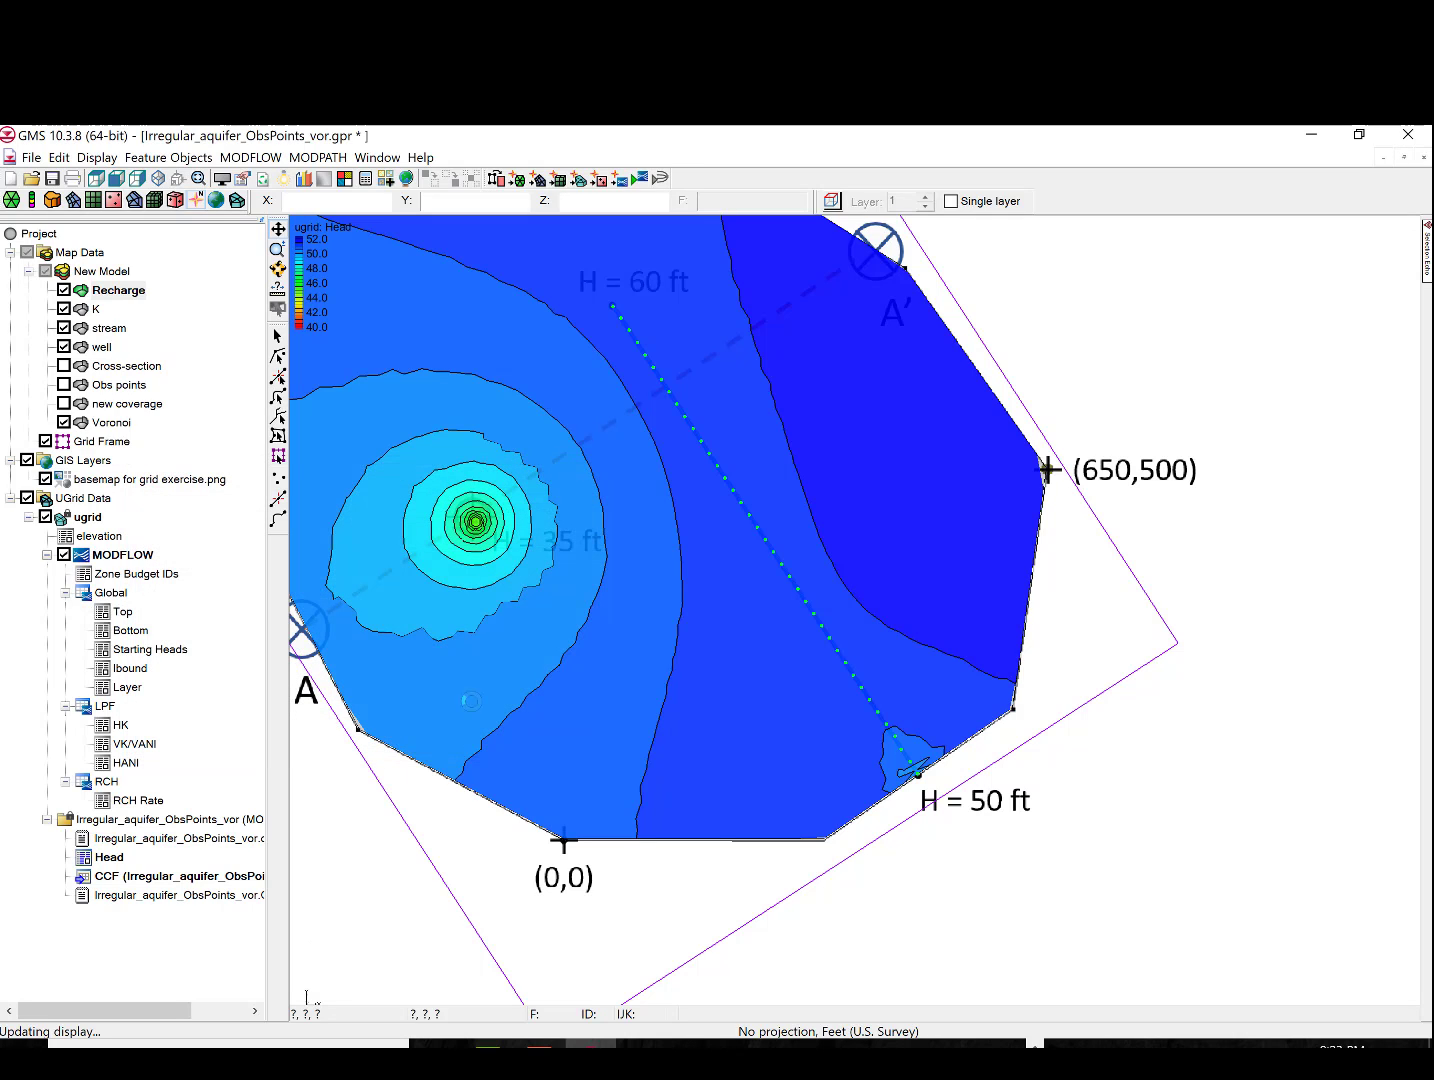
# Map all applicable coverages to the MODFLOW model and run the simulation with the new recharge rate
pyautogui.click(622, 182)
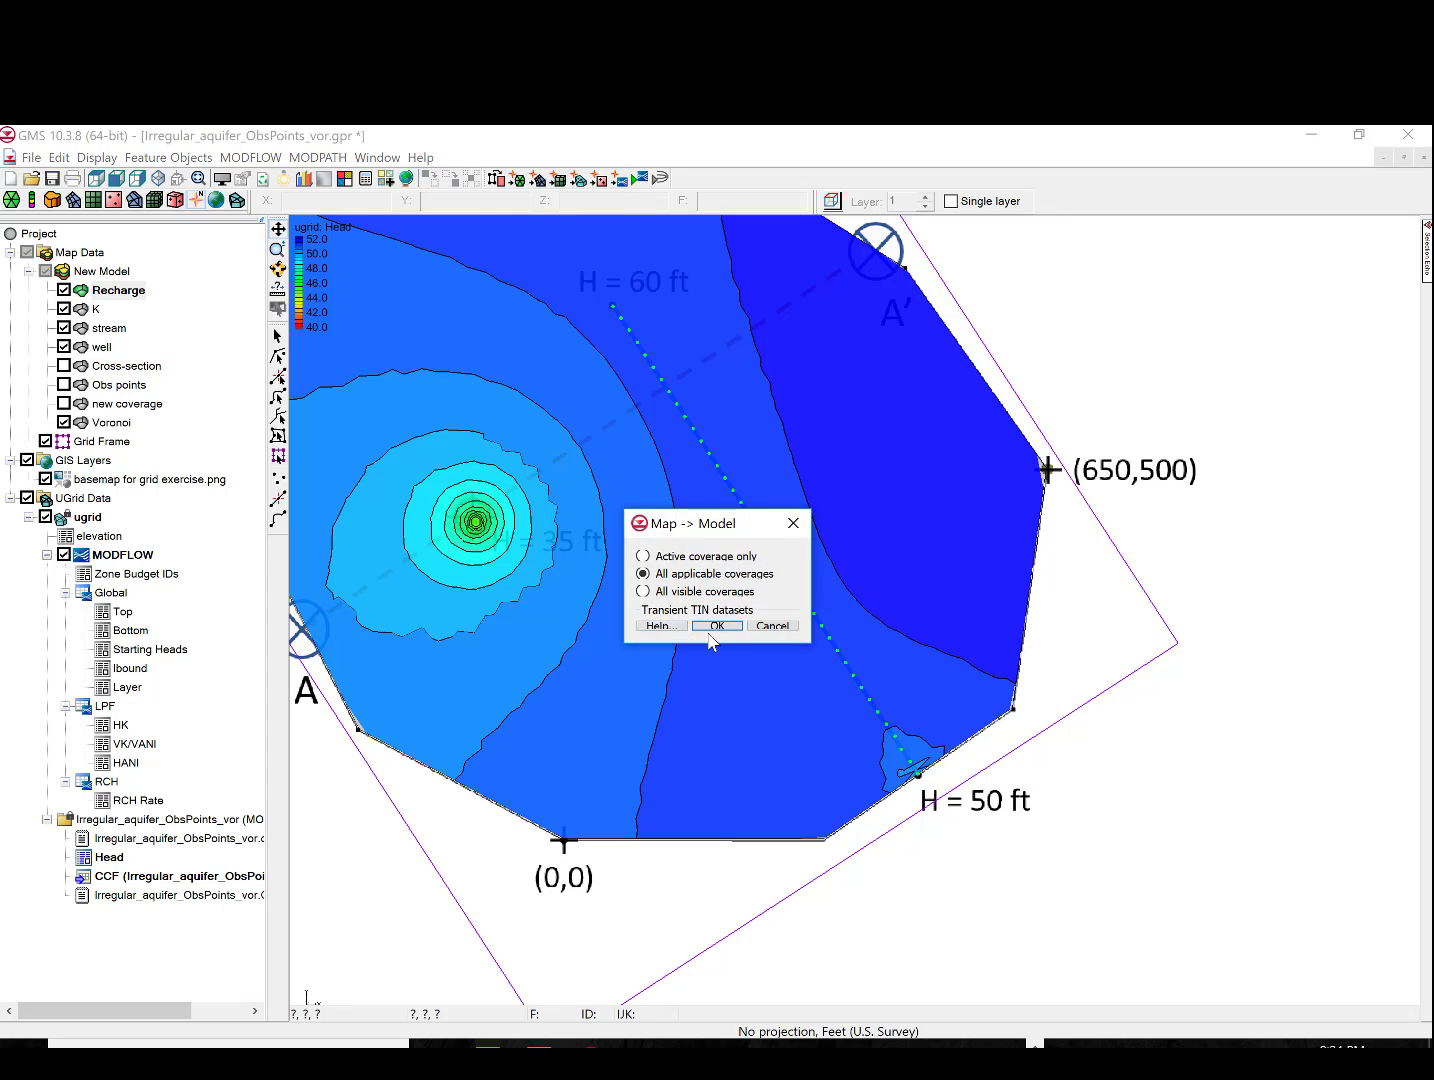
pyautogui.click(716, 627)
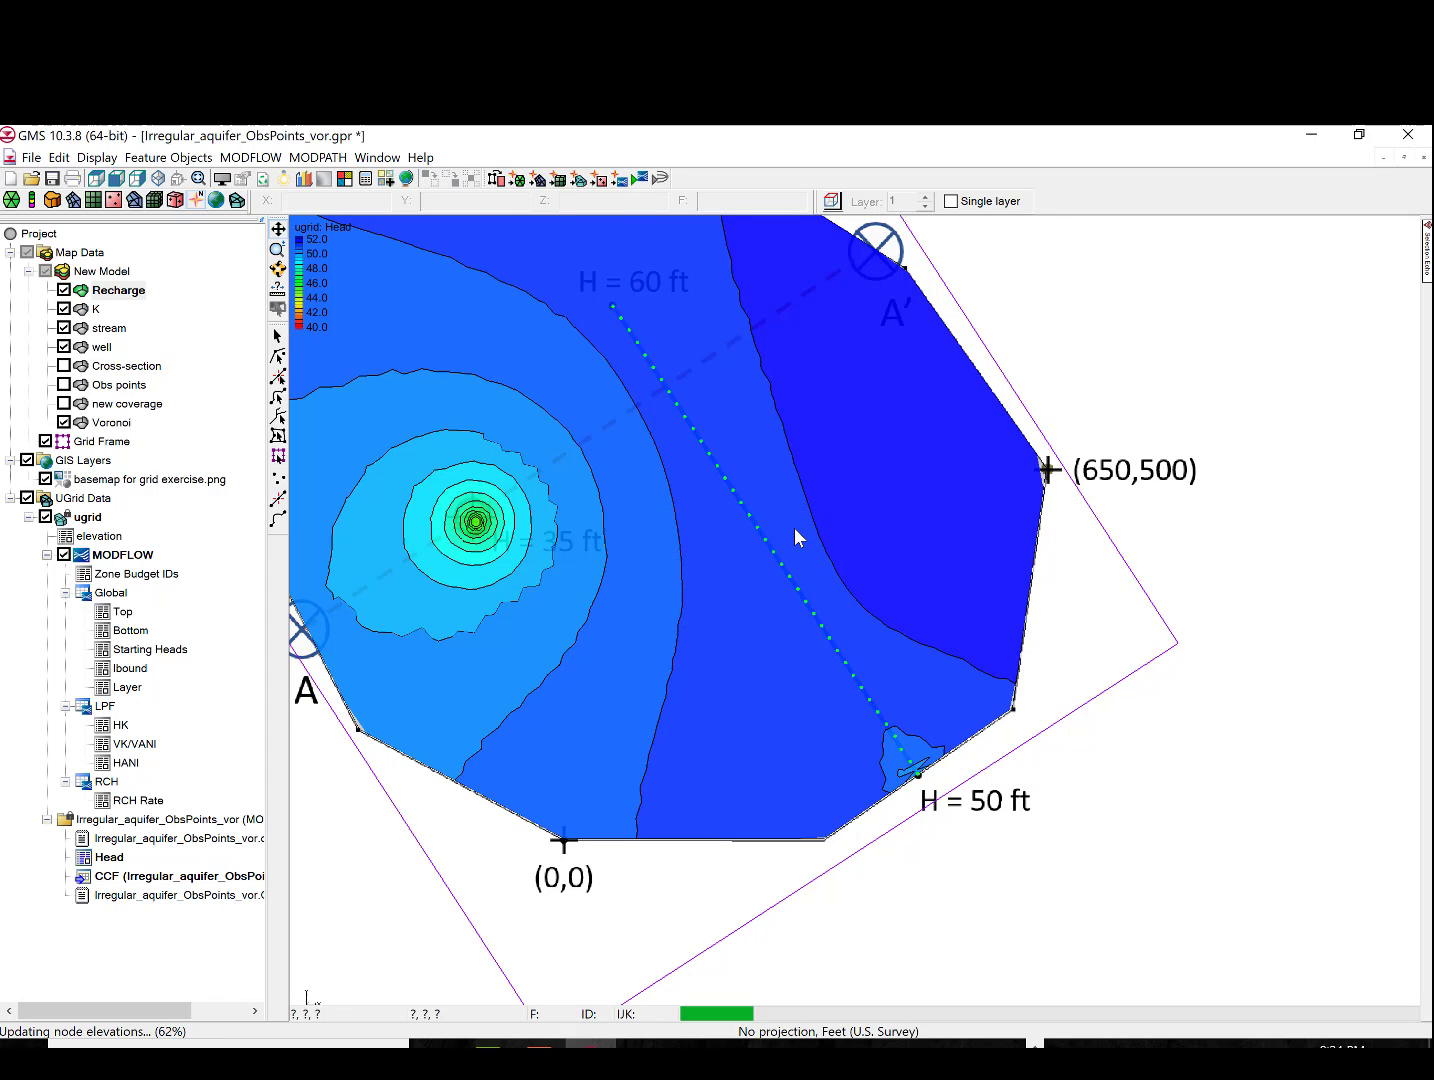
pyautogui.click(641, 183)
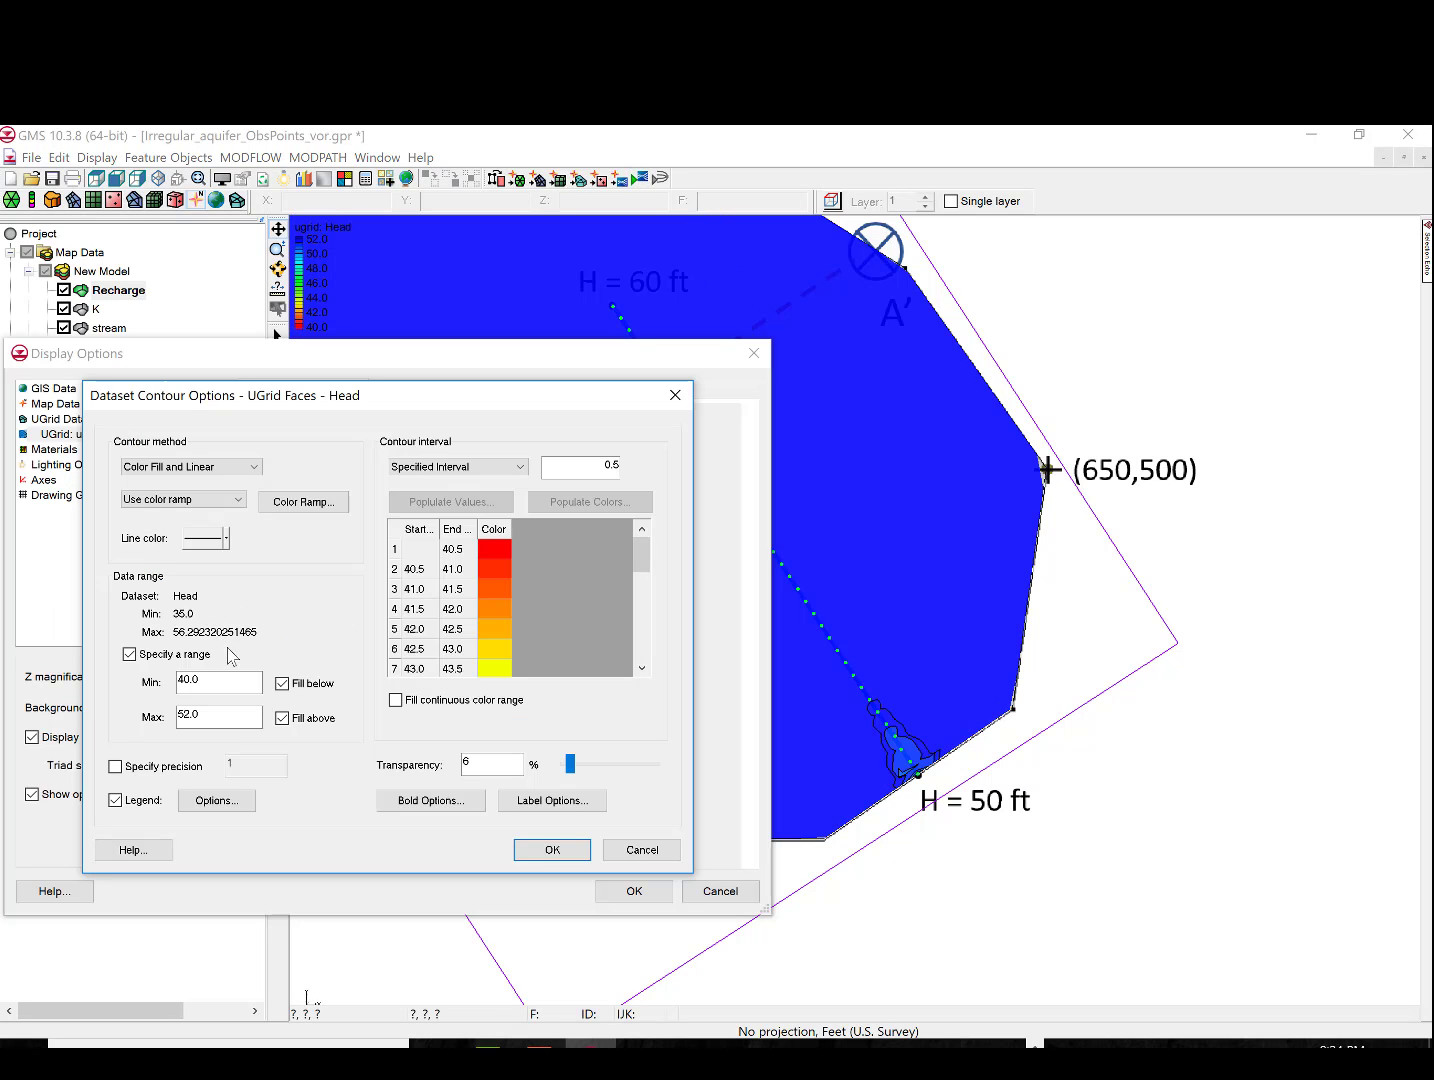
# Set the head face contours' specified data range to a minimum of 45 and a maximum of 57
pyautogui.moveTo(212, 716); pyautogui.dragTo(169, 716)
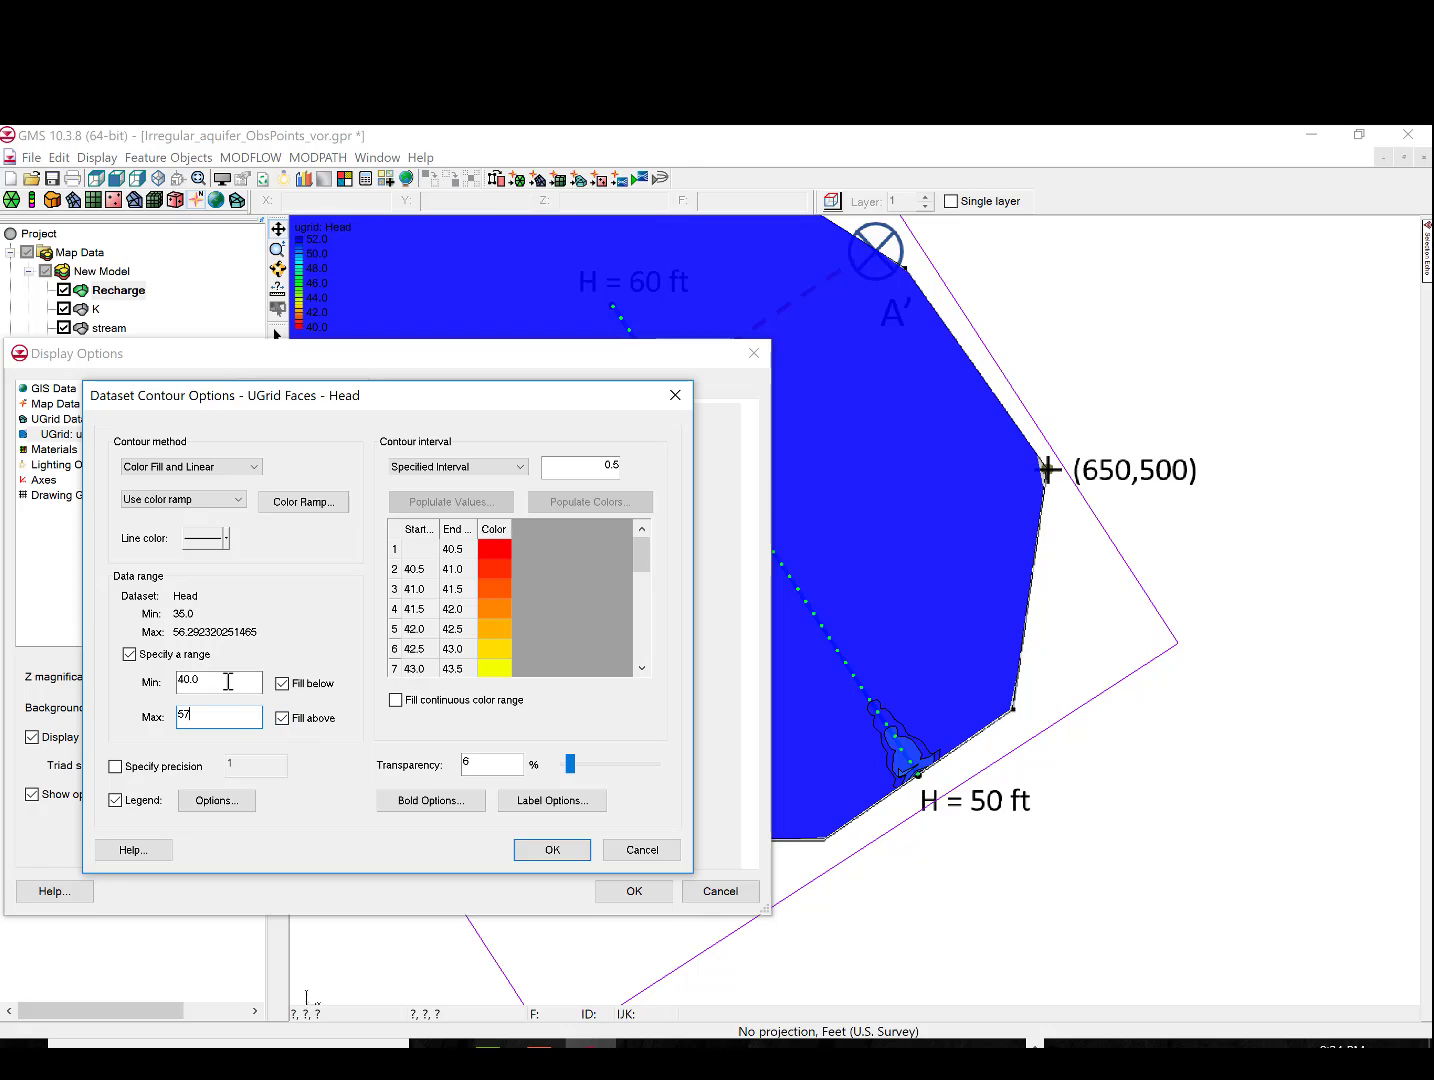
pyautogui.moveTo(228, 681); pyautogui.dragTo(171, 680)
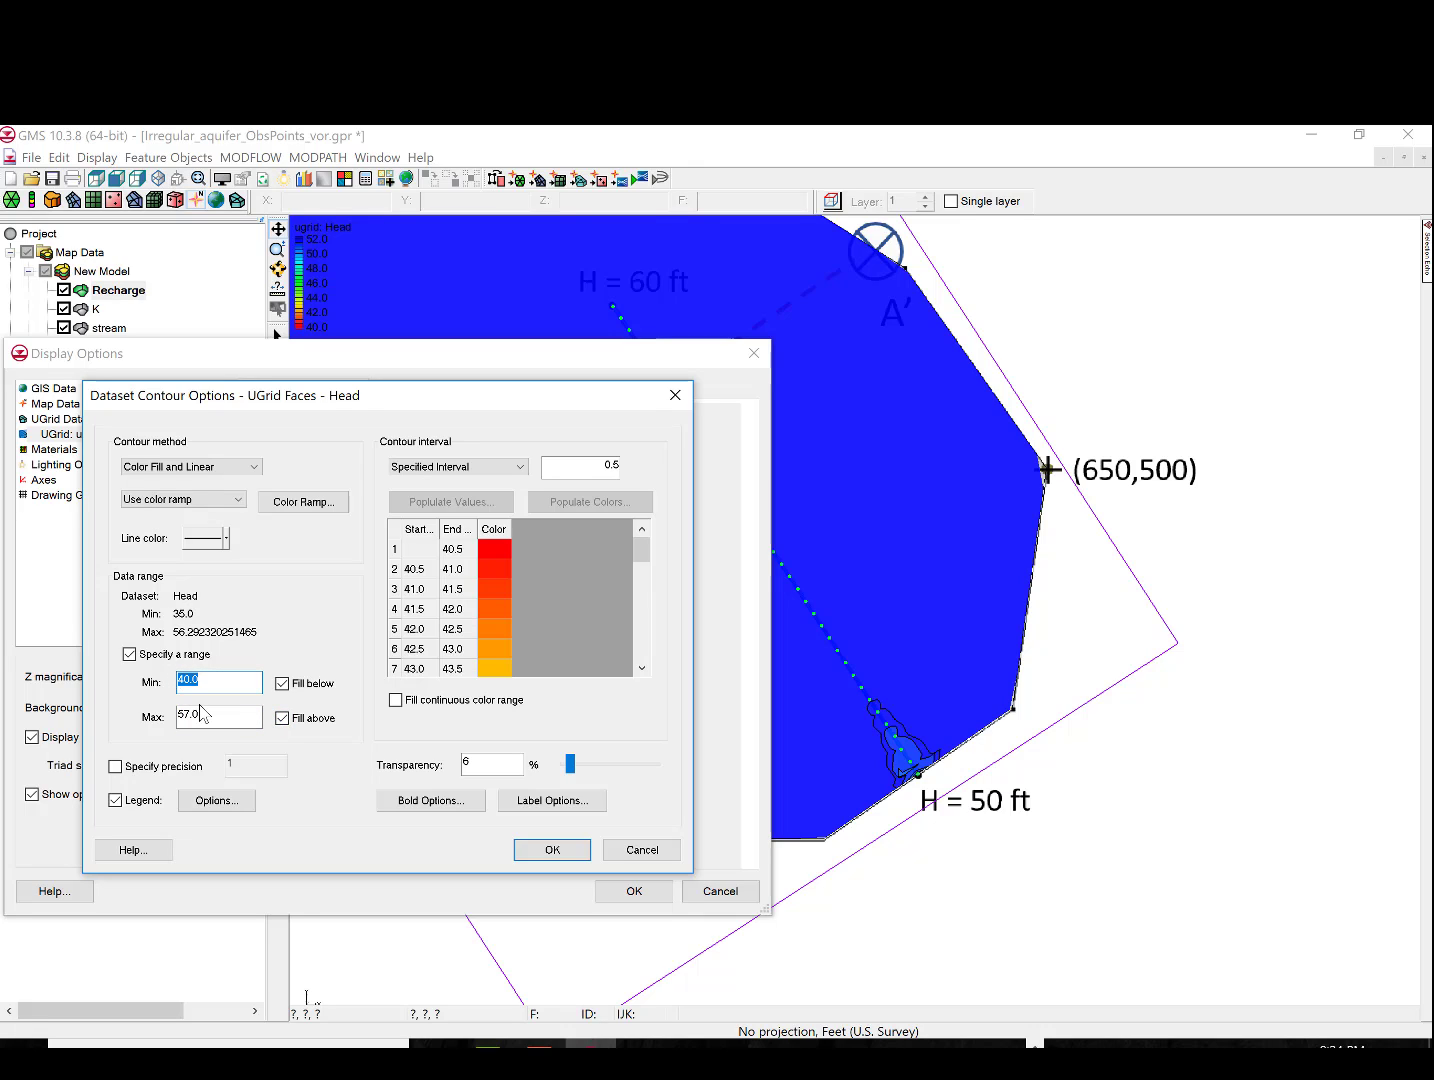
pyautogui.write('45')
pyautogui.click(555, 851)
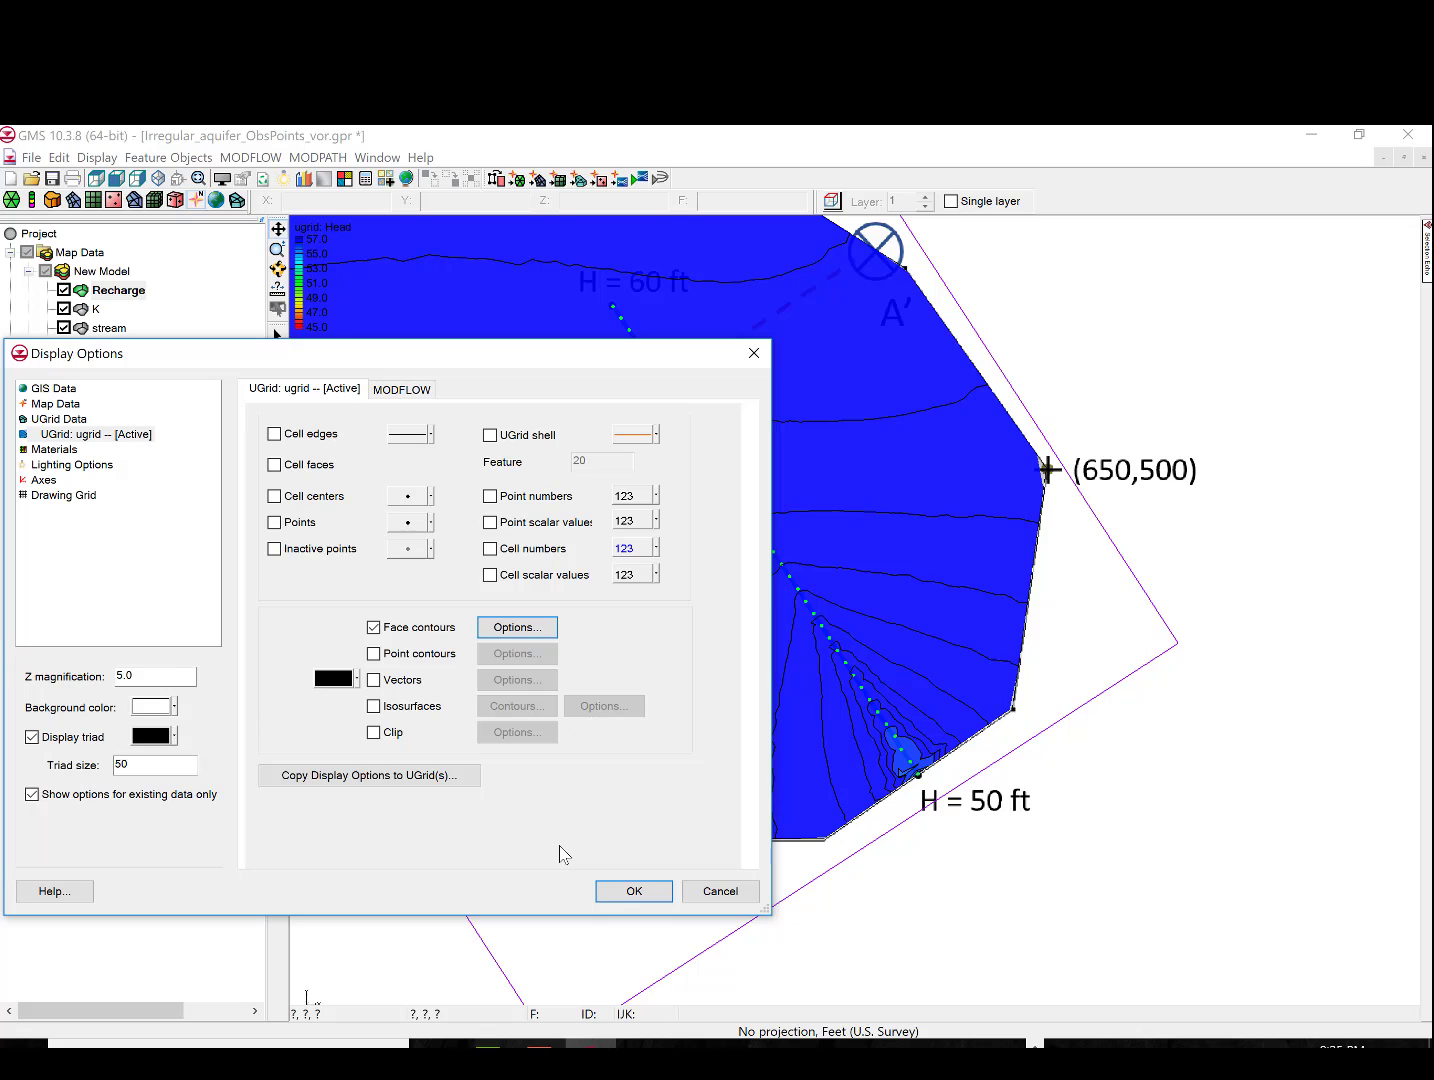
pyautogui.click(634, 897)
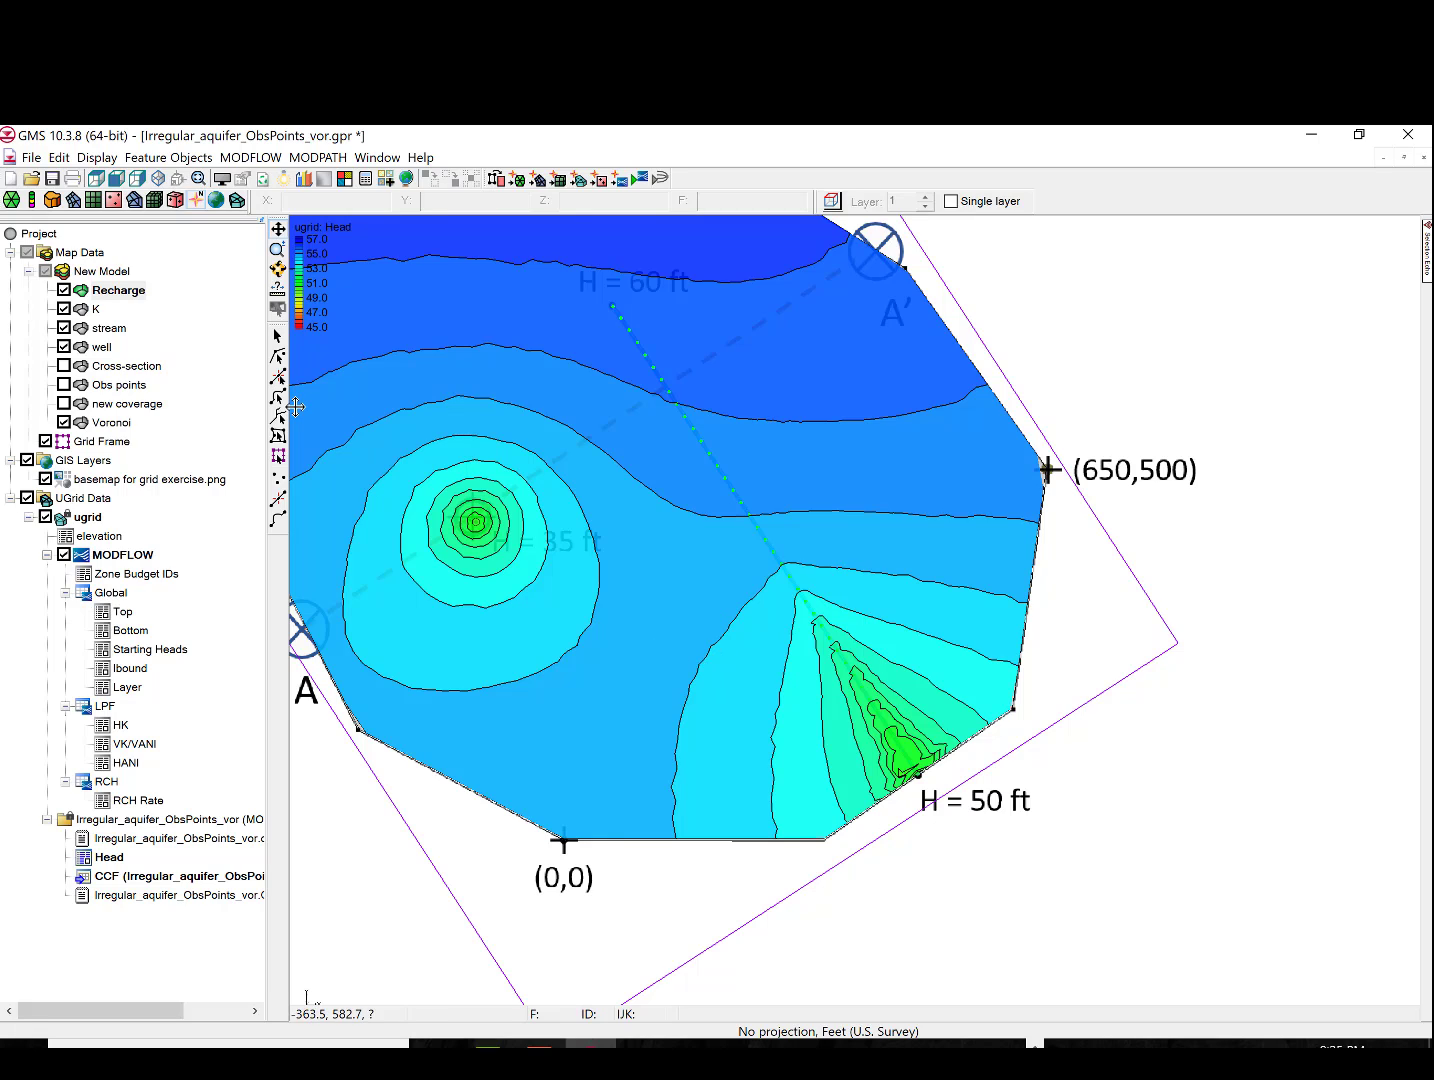
# Set the recharge rate of the polygon in the Recharge coverage to 4.0e-008 ft/s
pyautogui.rightClick(119, 290)
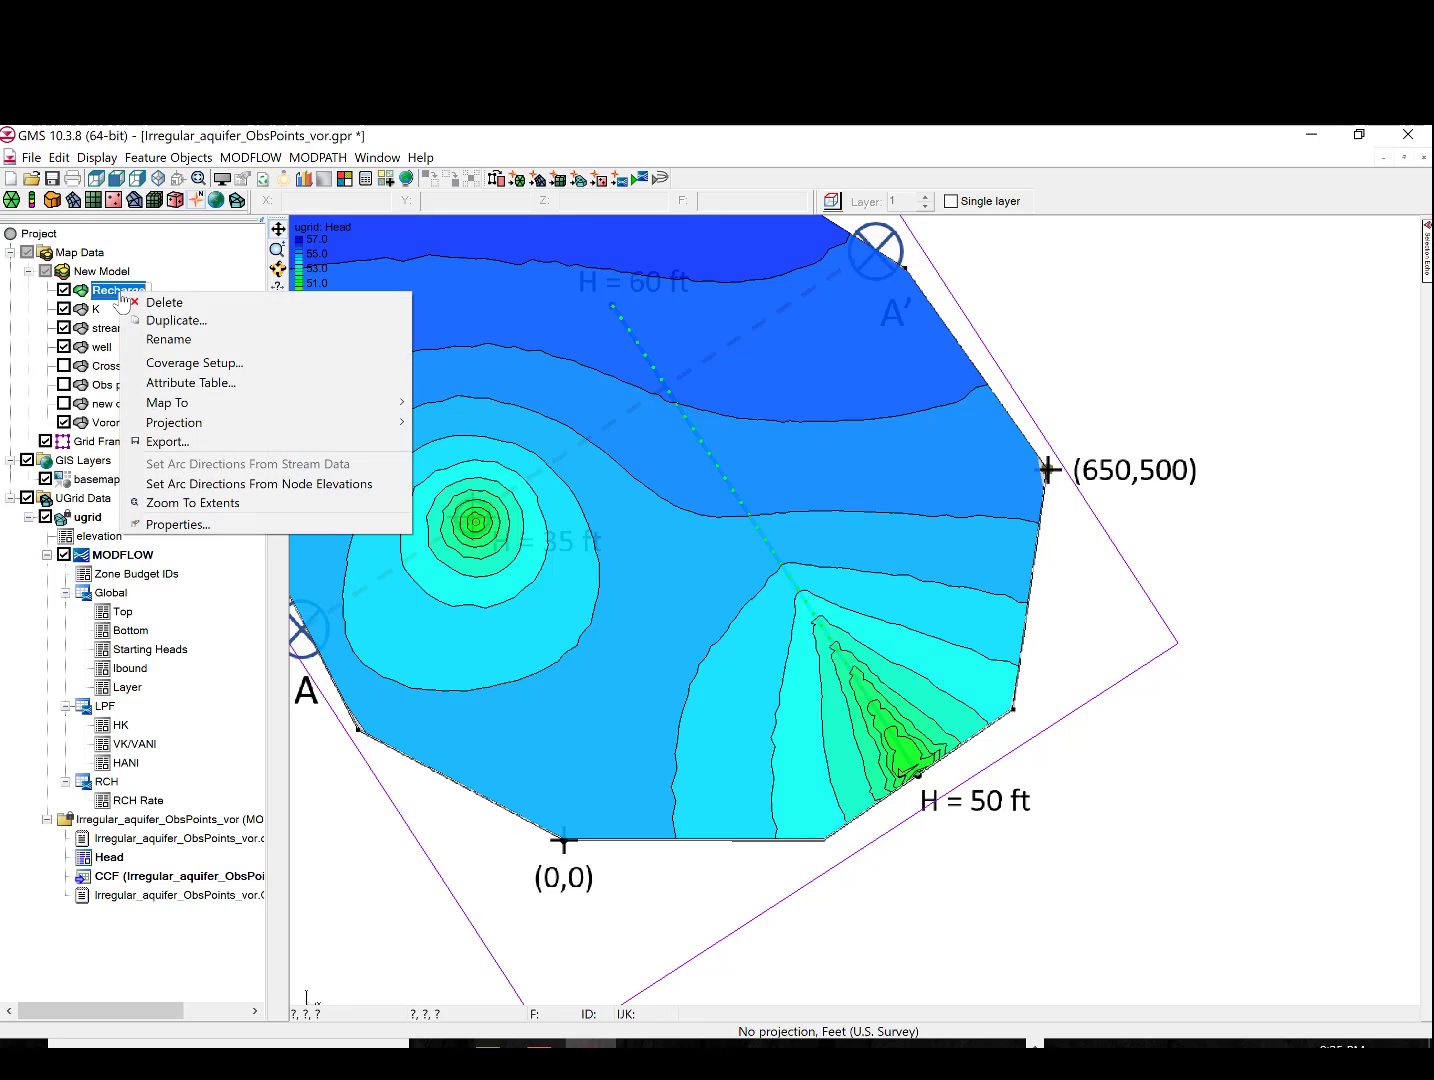
pyautogui.click(174, 384)
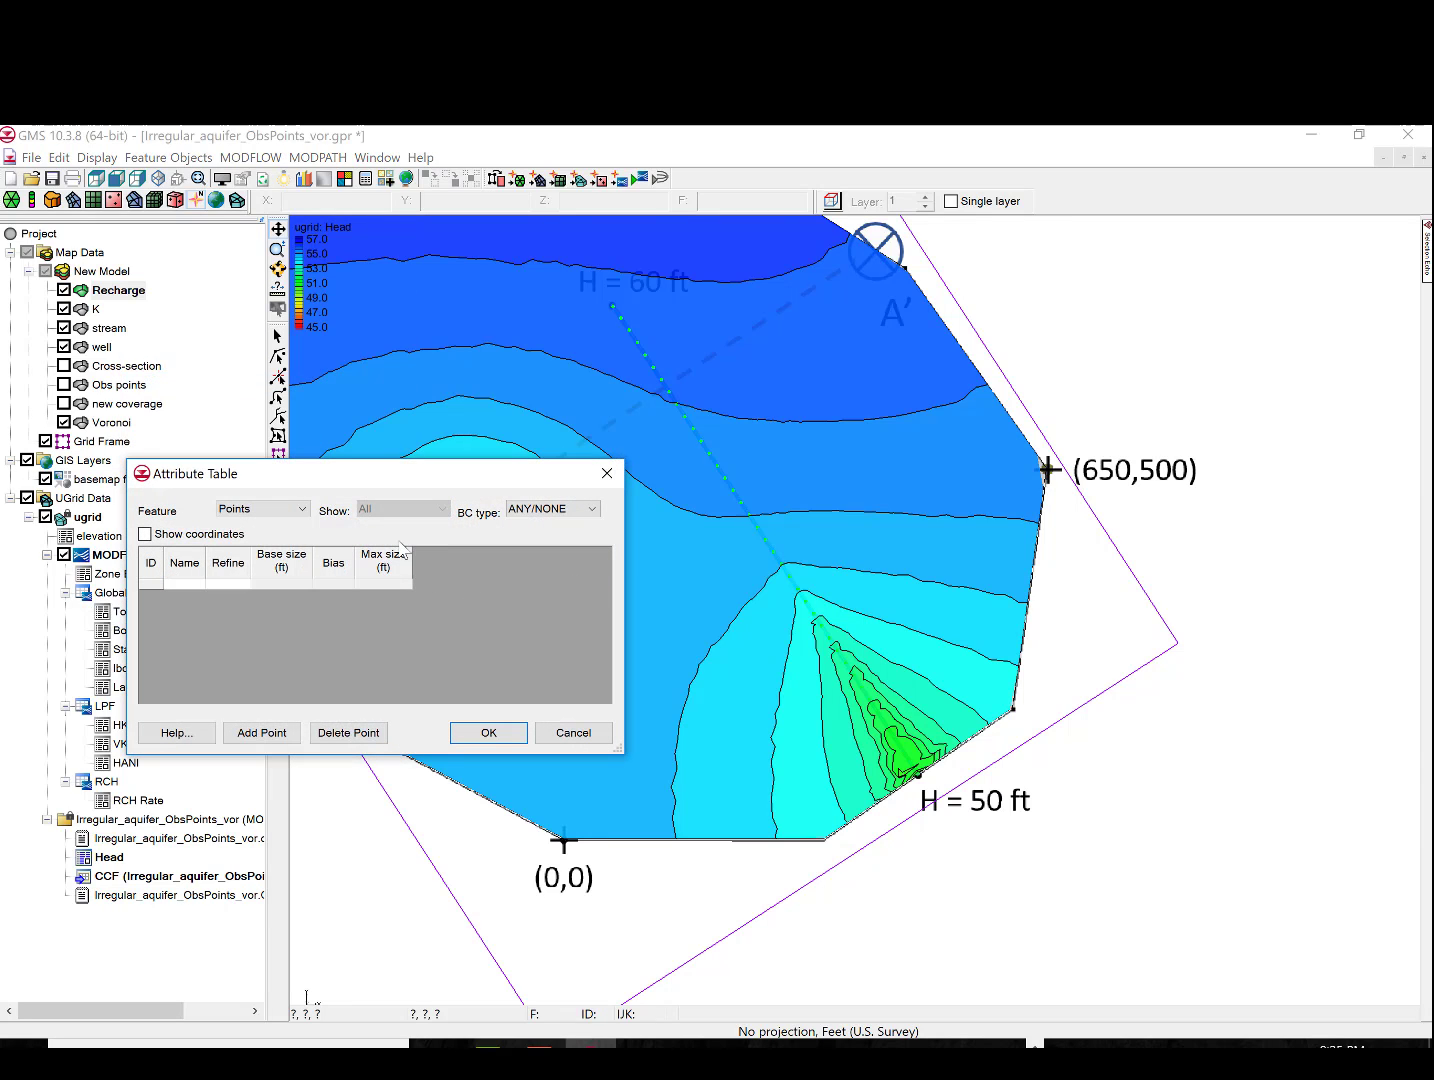
pyautogui.click(298, 509)
pyautogui.click(266, 578)
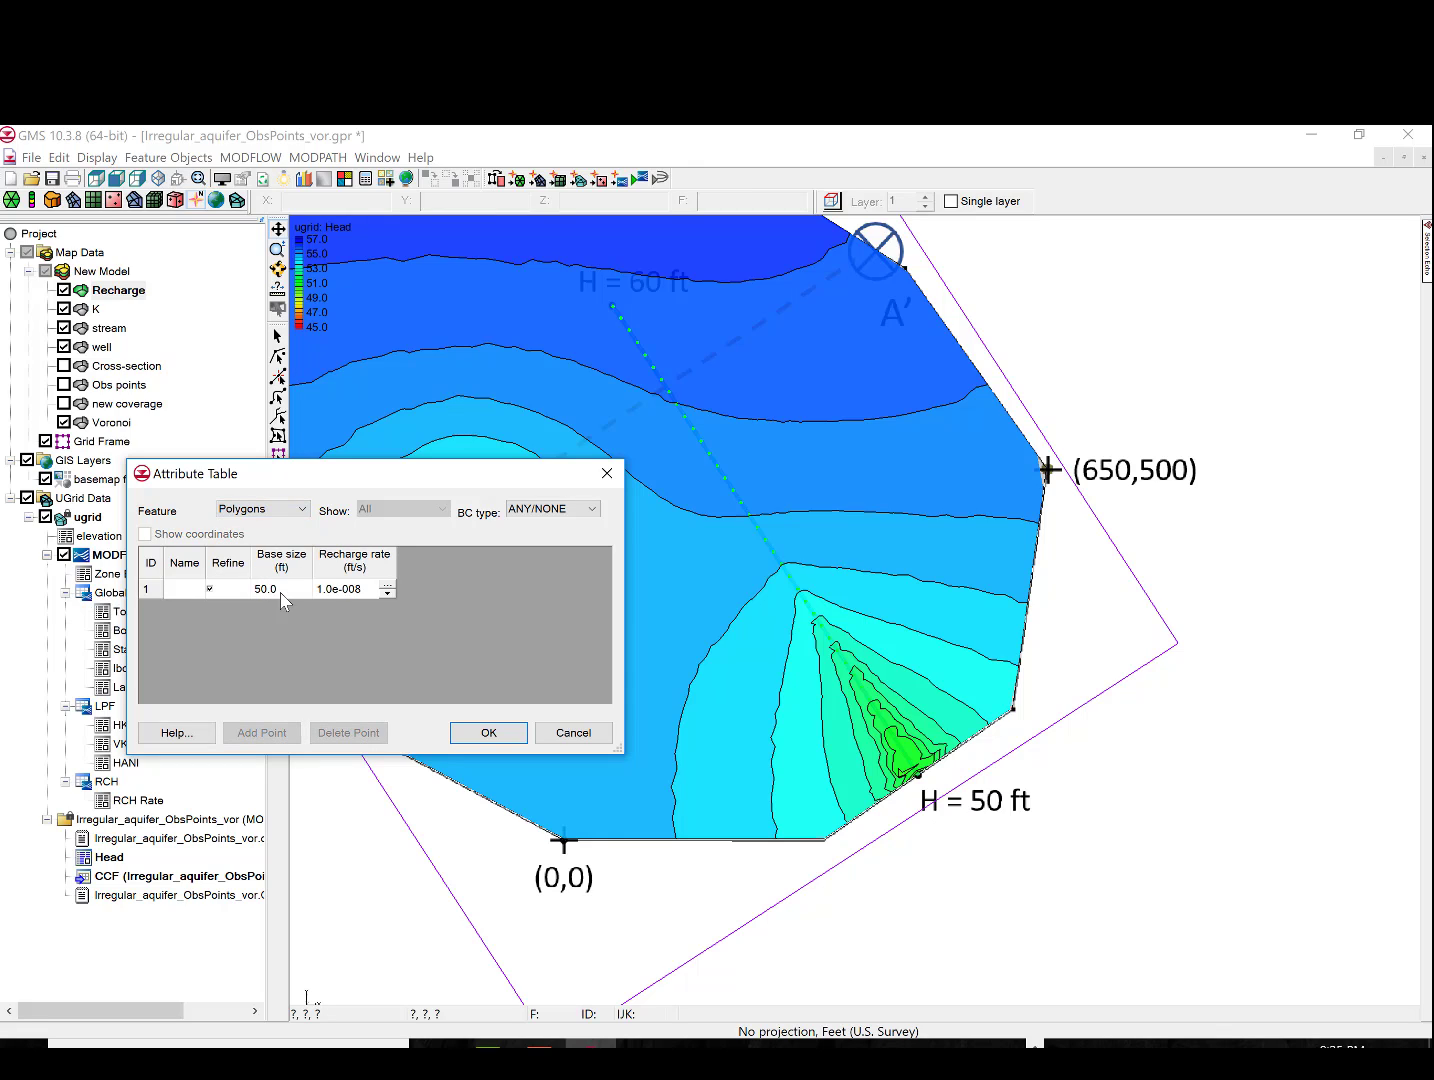
pyautogui.click(320, 593)
pyautogui.click(322, 593)
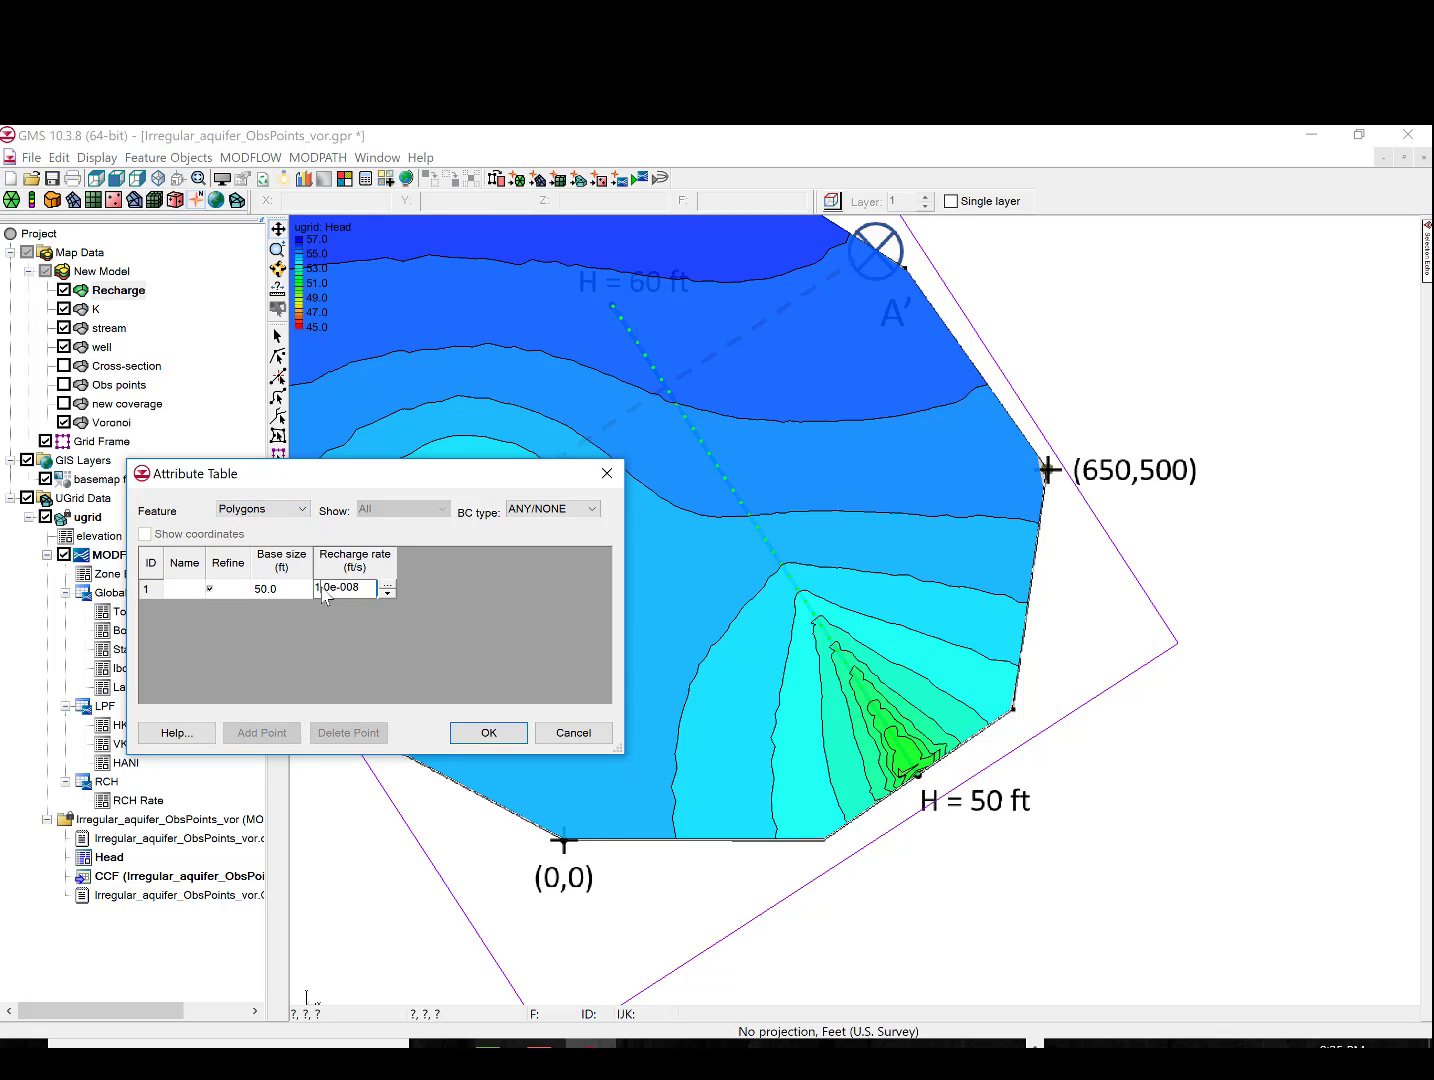
pyautogui.press('BackSpace')
pyautogui.write('2')
pyautogui.press('BackSpace')
pyautogui.write('4')
pyautogui.click(511, 734)
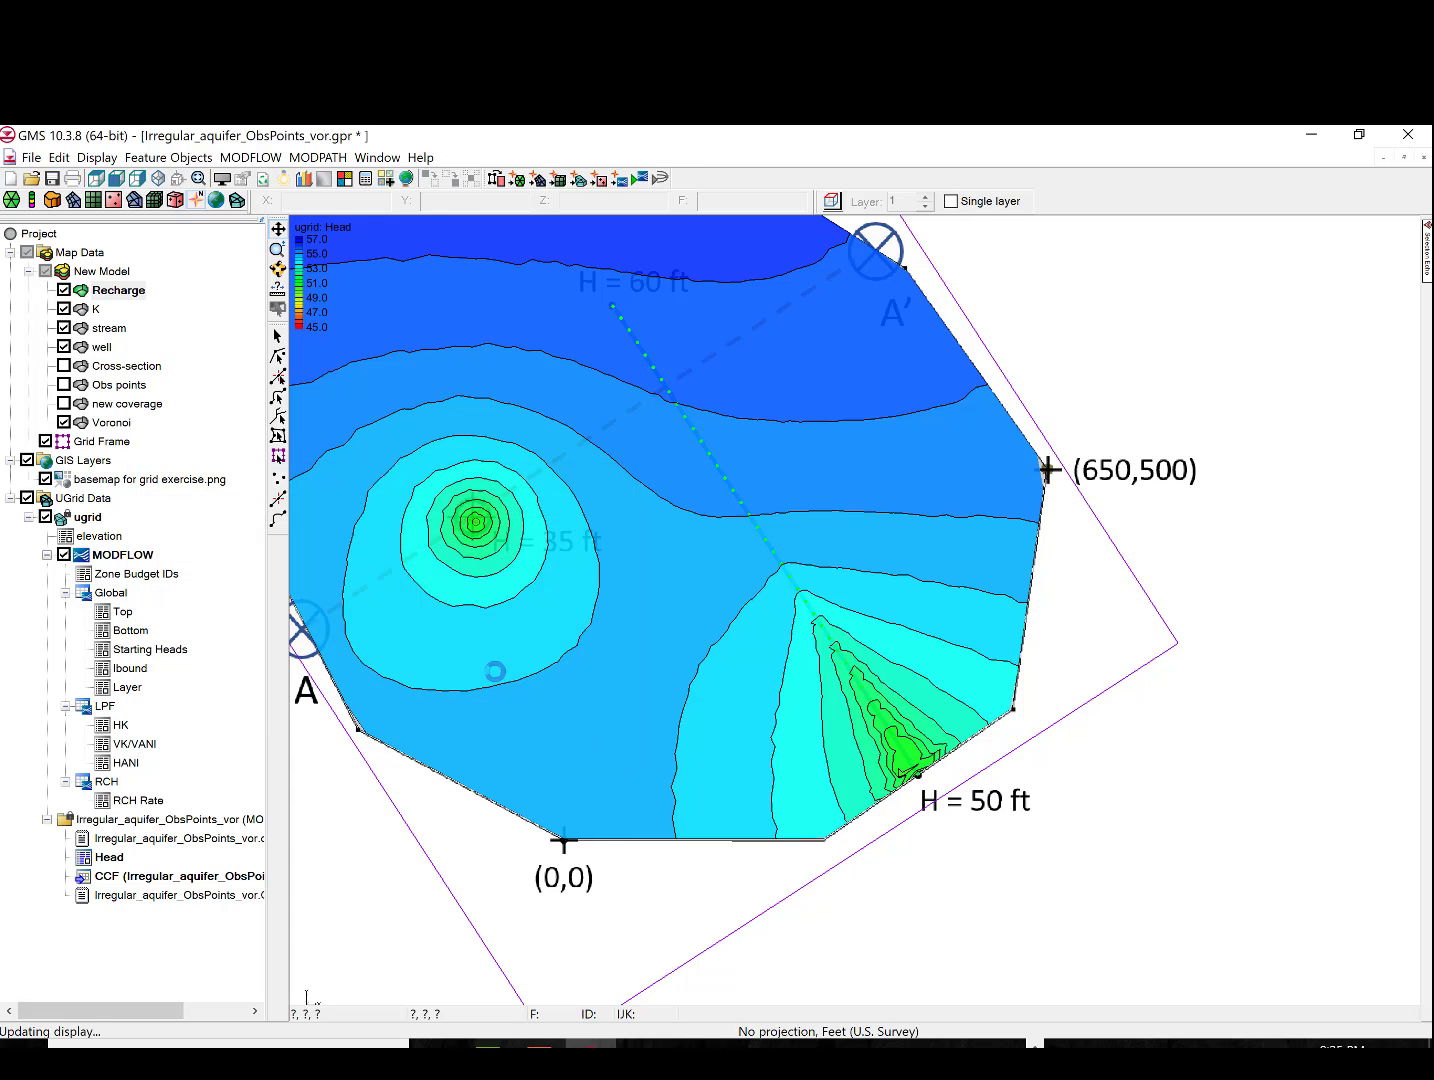
# Convert all applicable coverages to MODFLOW input again, rerun MODFLOW-USG and read in the solution
pyautogui.click(620, 180)
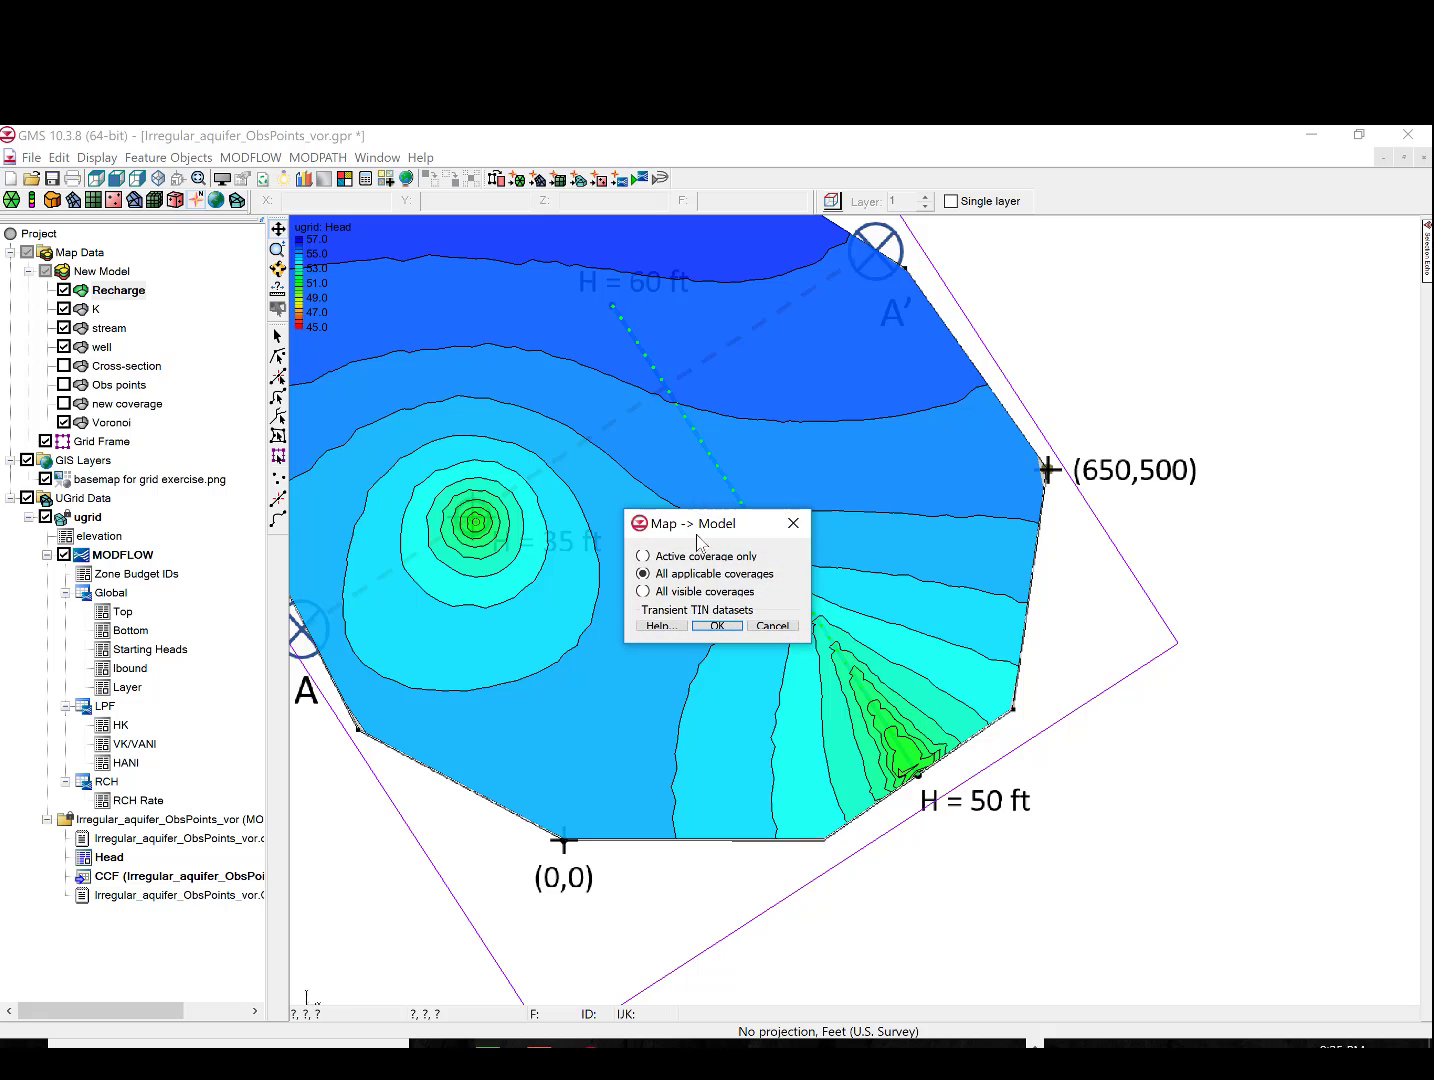
pyautogui.click(717, 626)
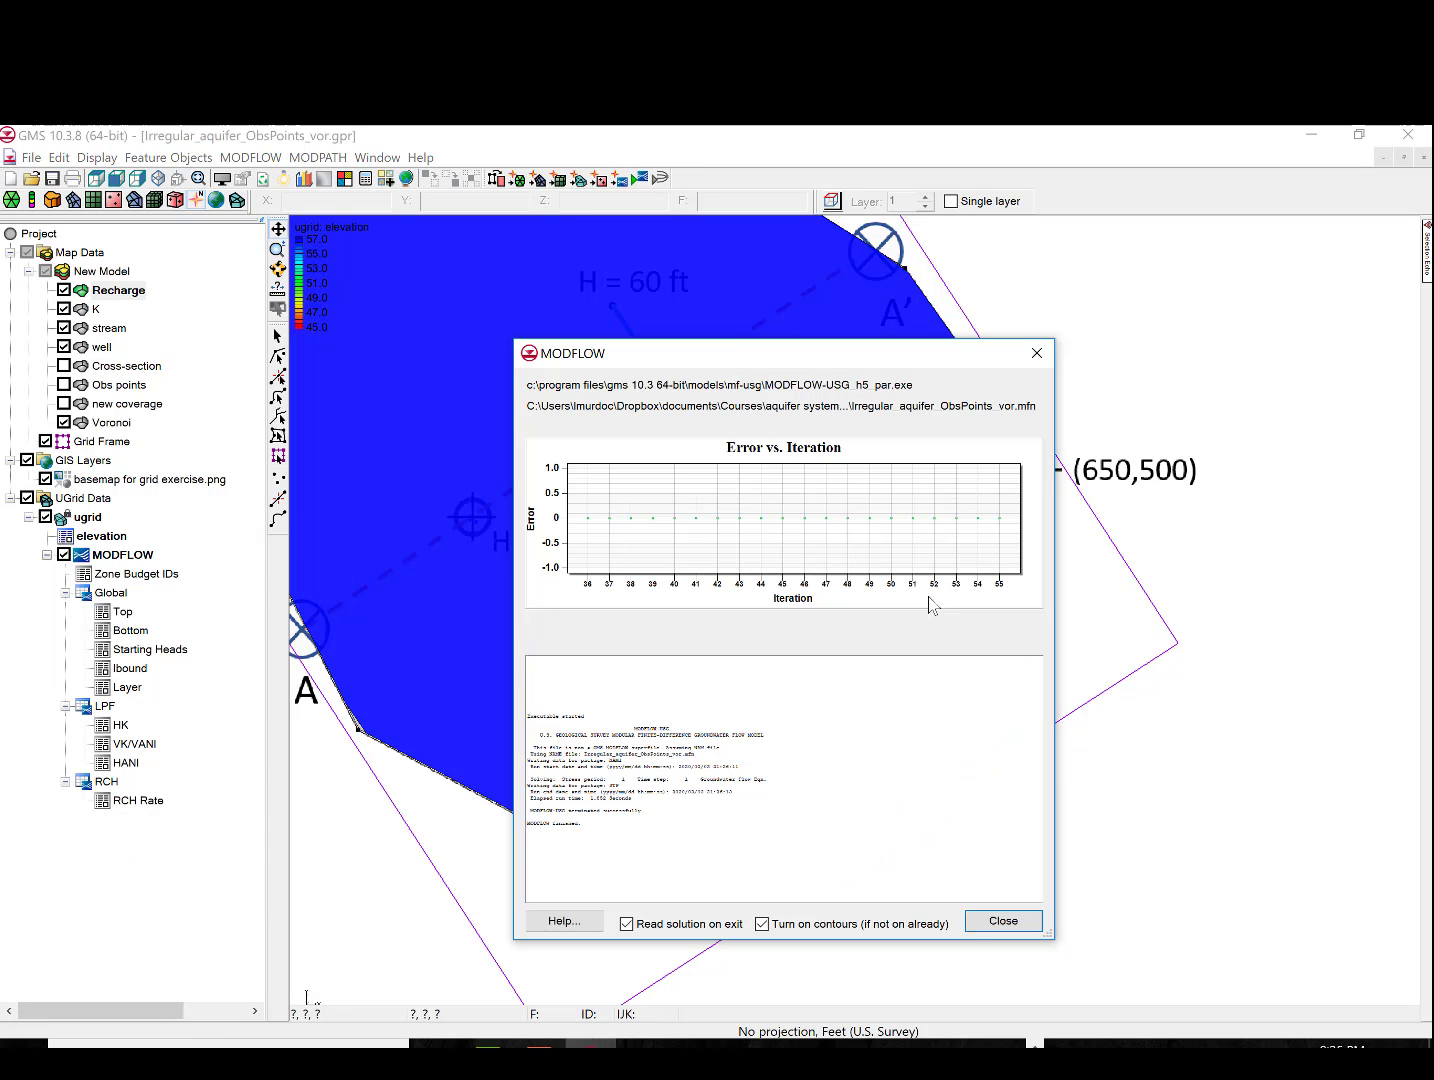
pyautogui.click(1004, 921)
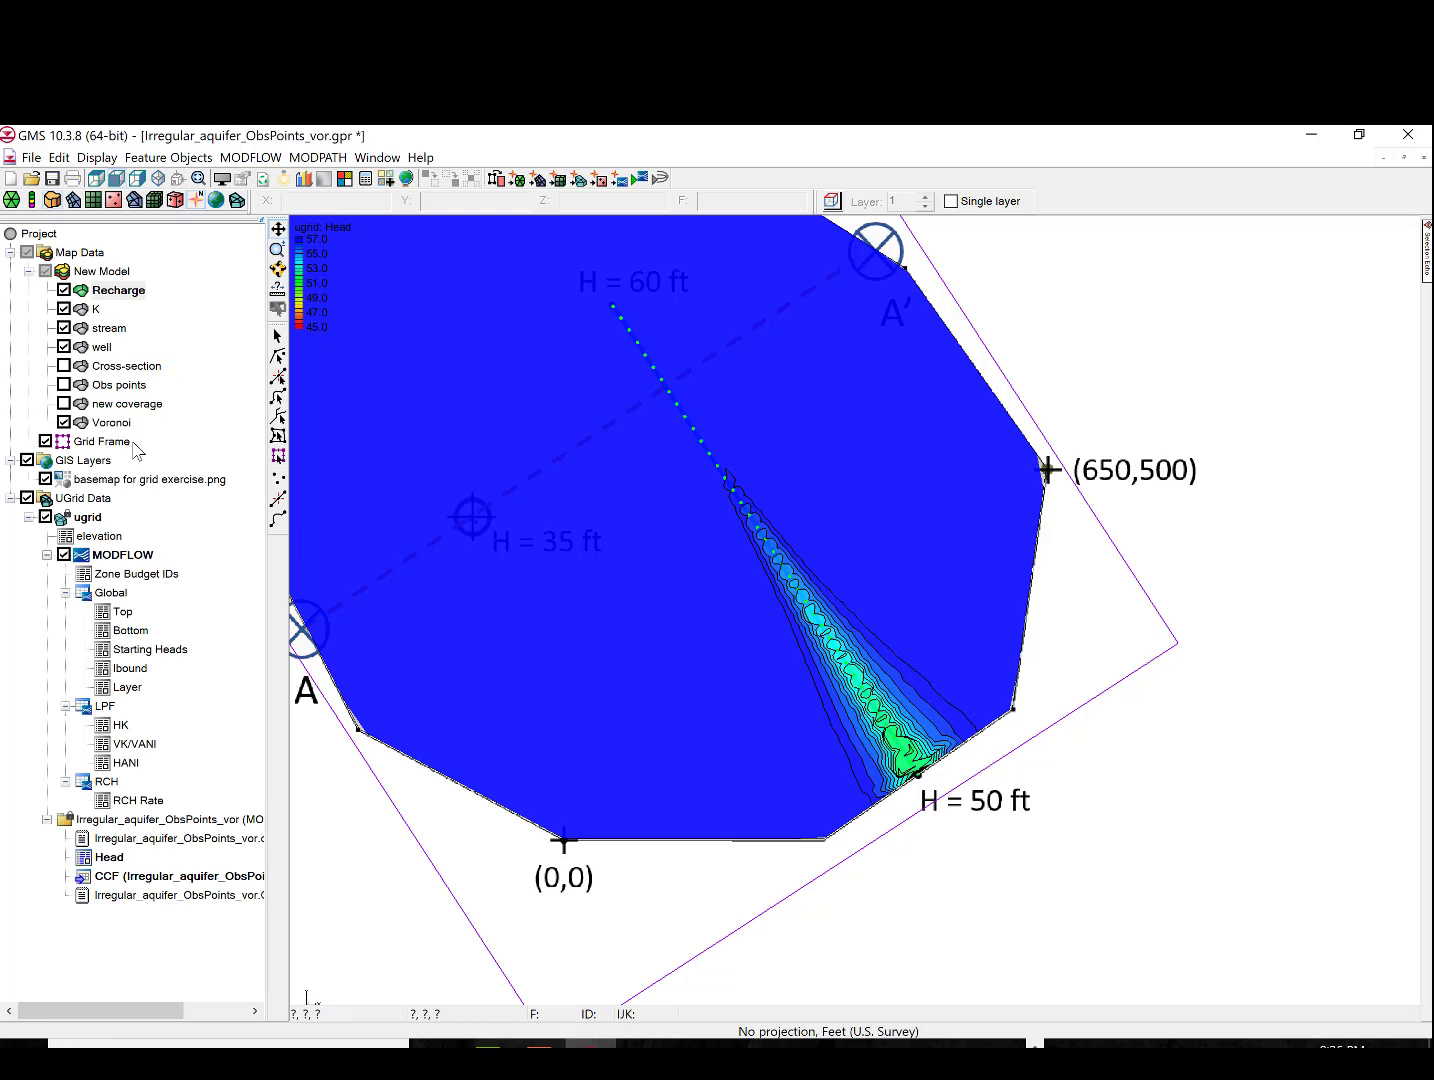
# Set the head face contours' specified data range to a minimum of 50 and a maximum of 67
pyautogui.click(97, 157)
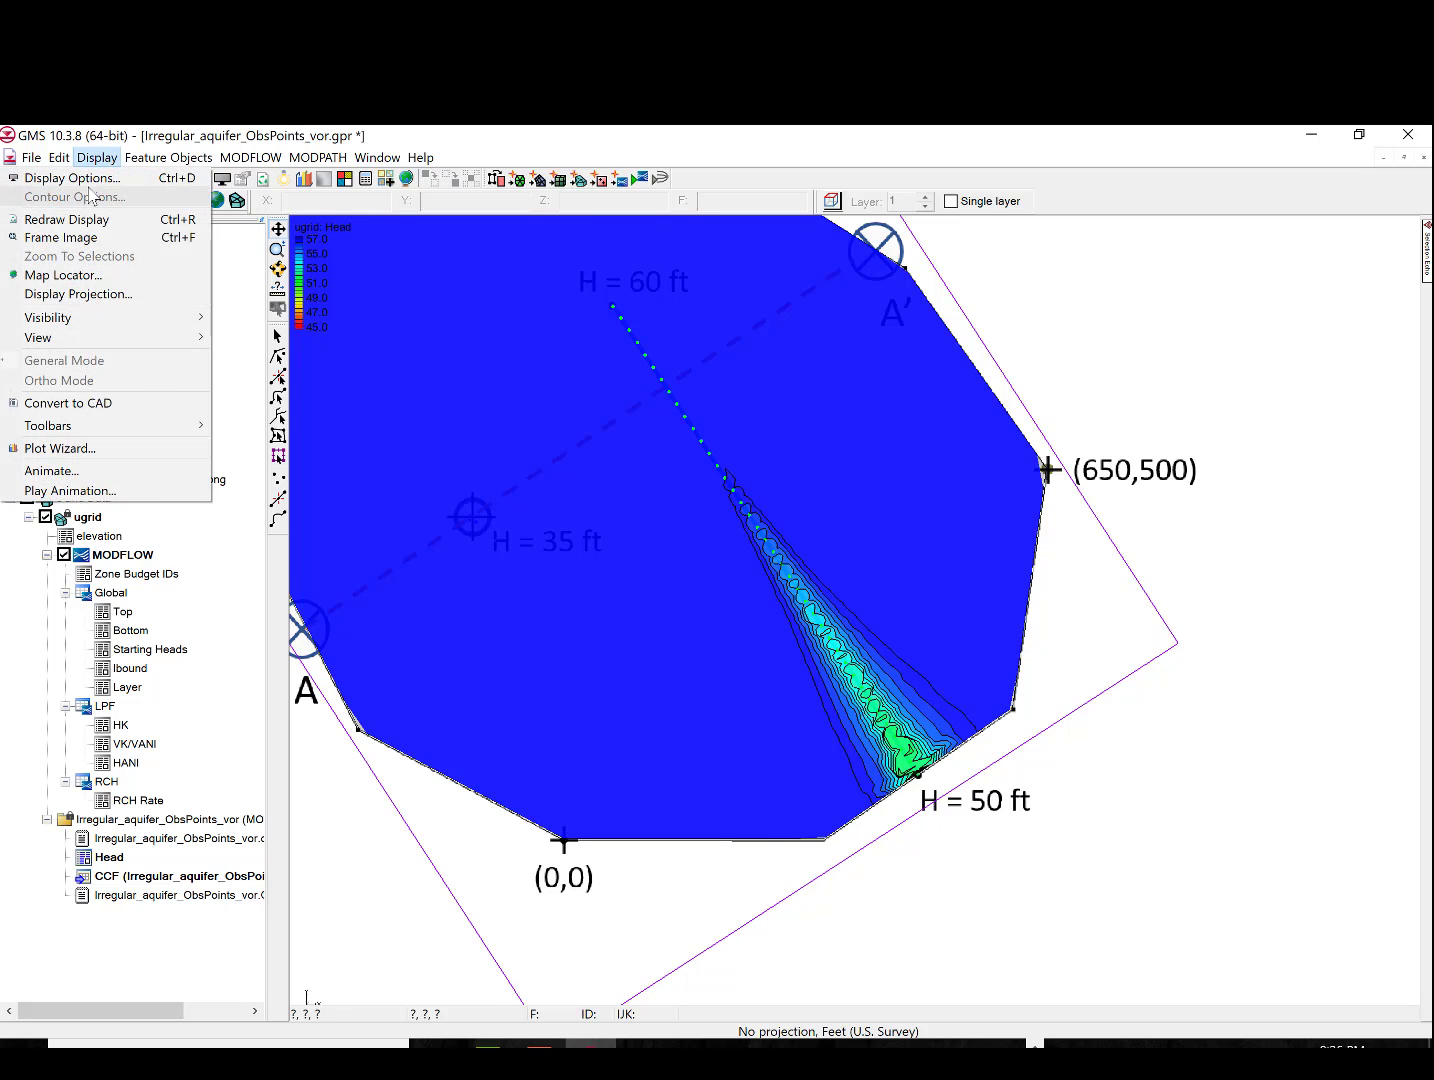
pyautogui.click(92, 196)
pyautogui.click(197, 717)
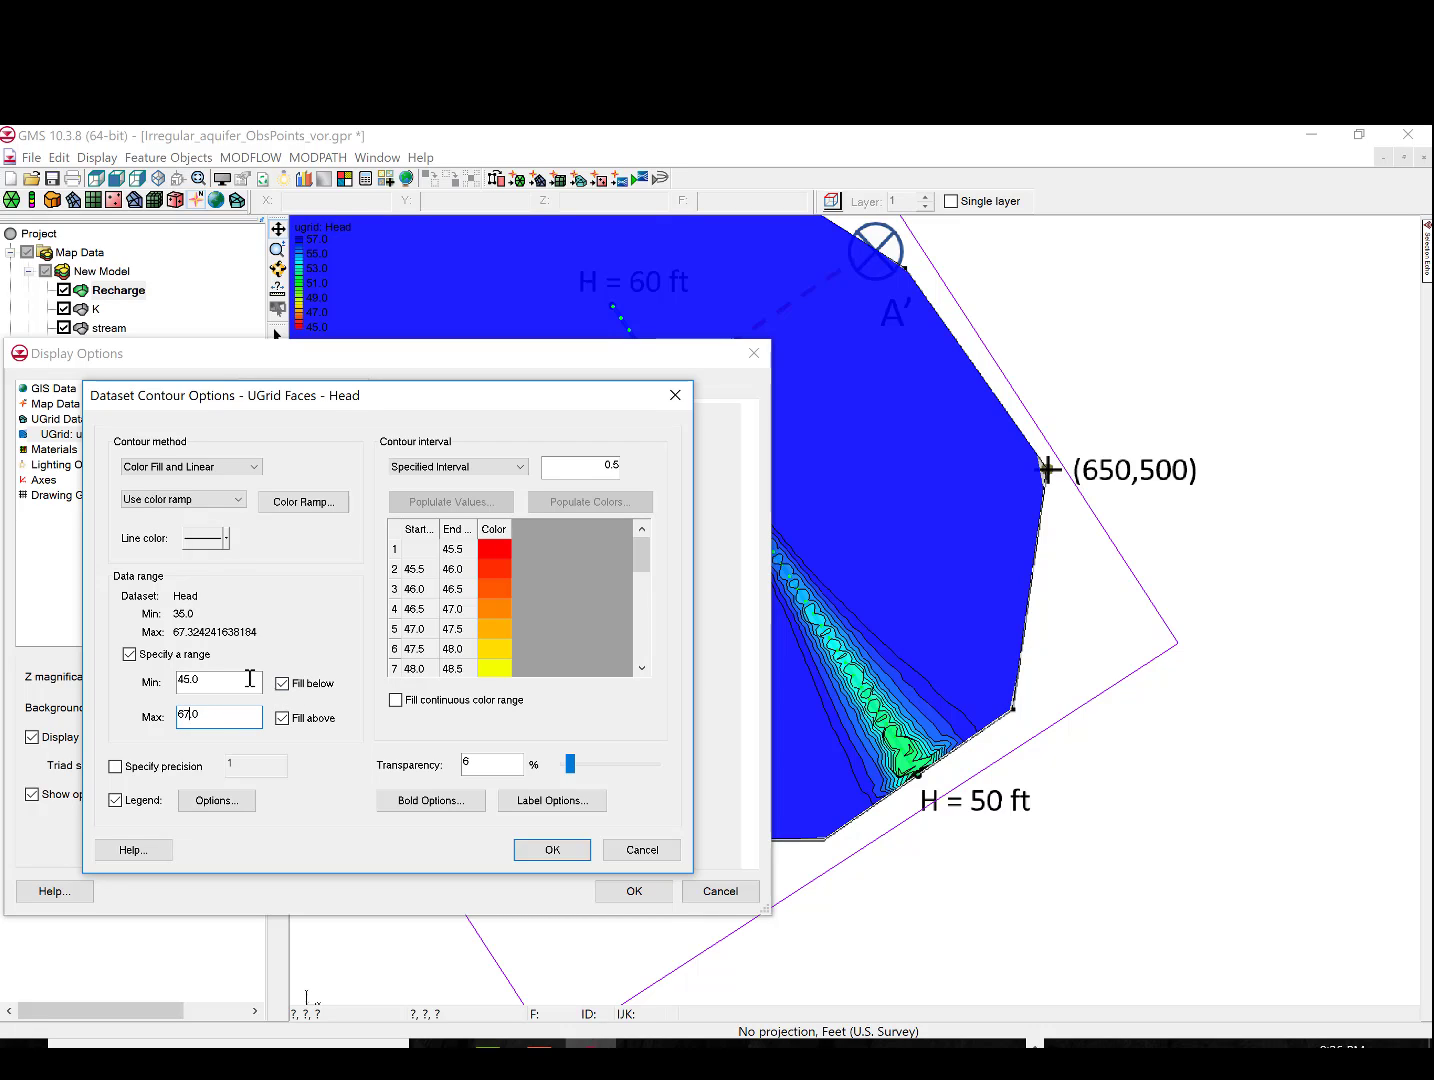
pyautogui.moveTo(250, 679); pyautogui.dragTo(151, 679)
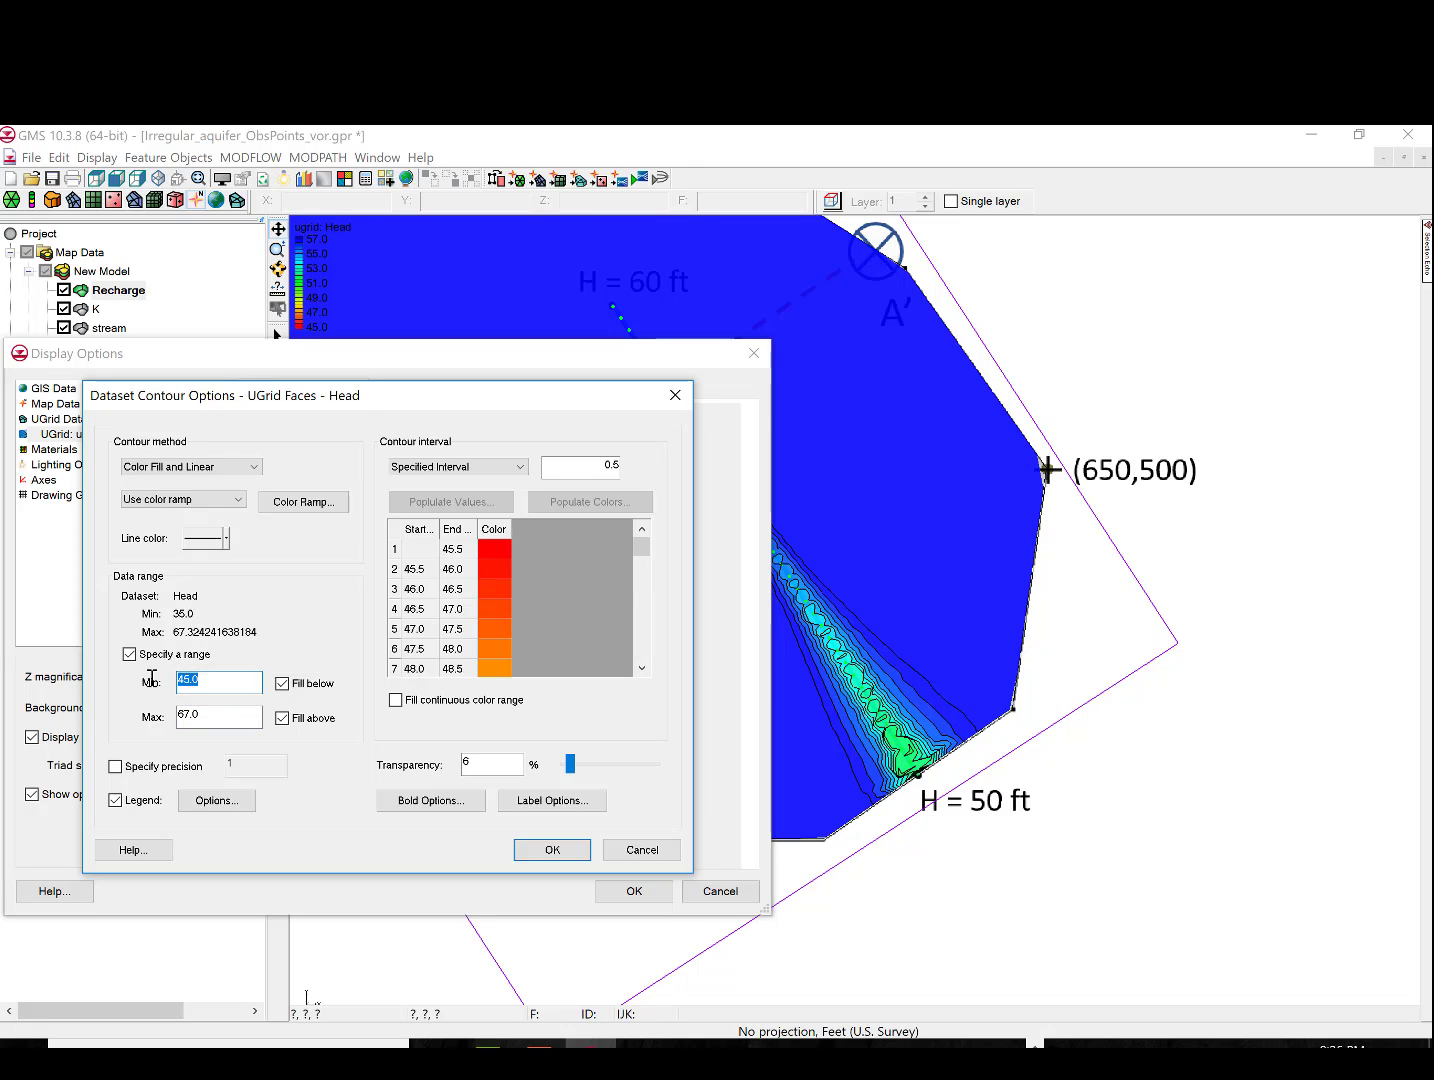
pyautogui.write('5')
pyautogui.click(552, 849)
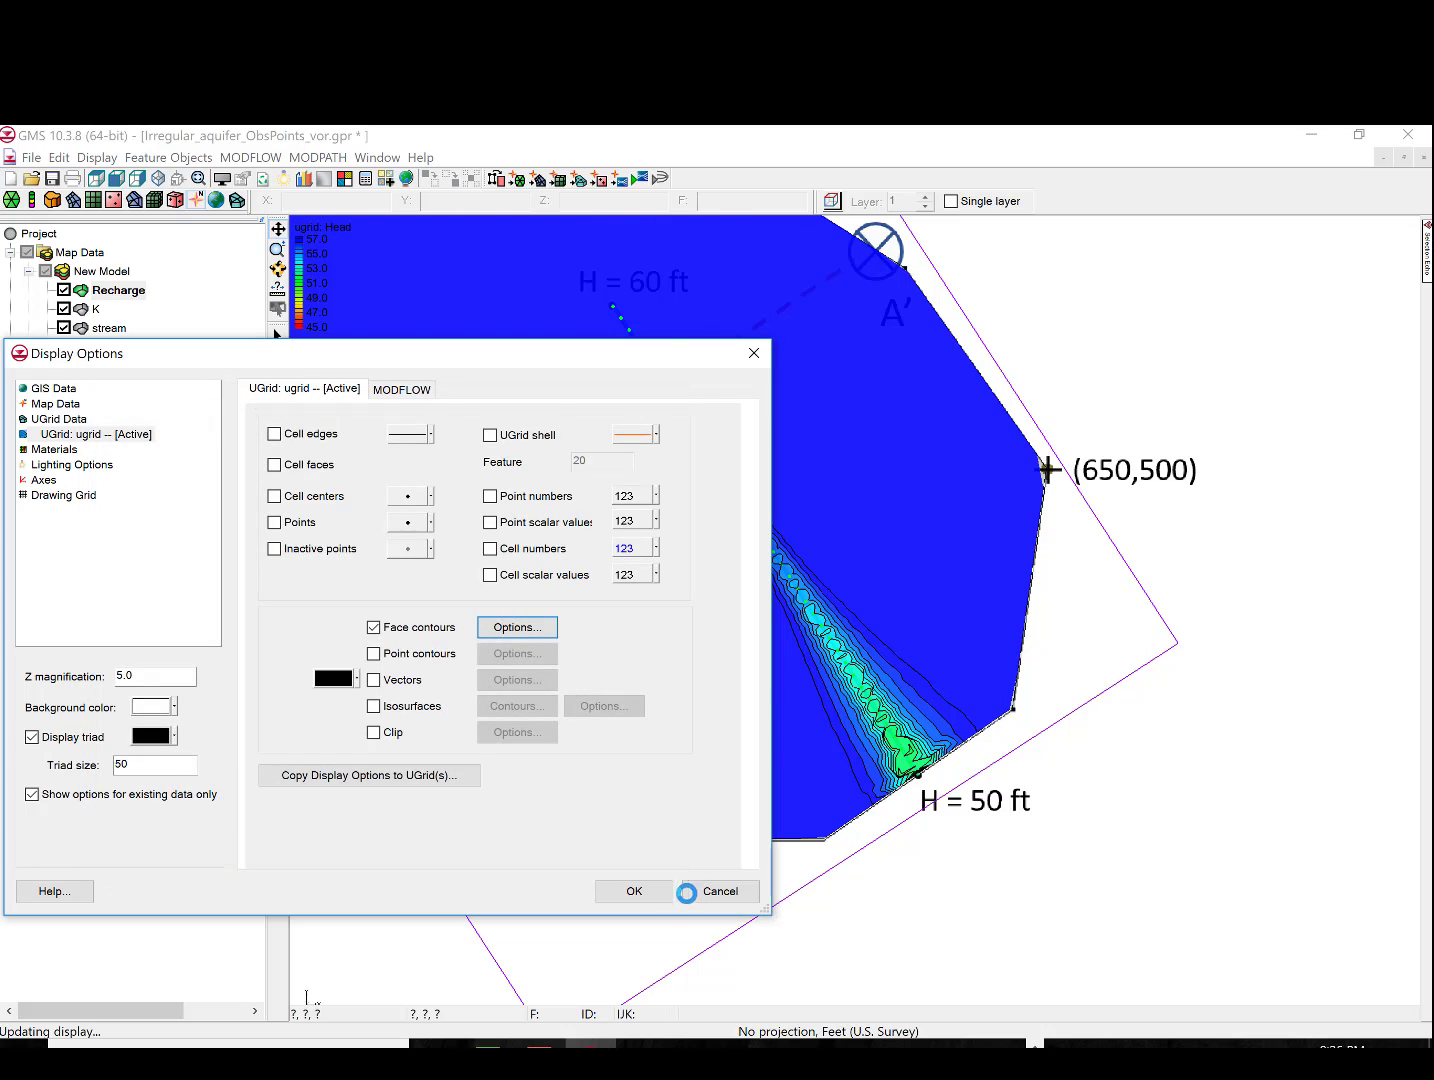
pyautogui.click(634, 891)
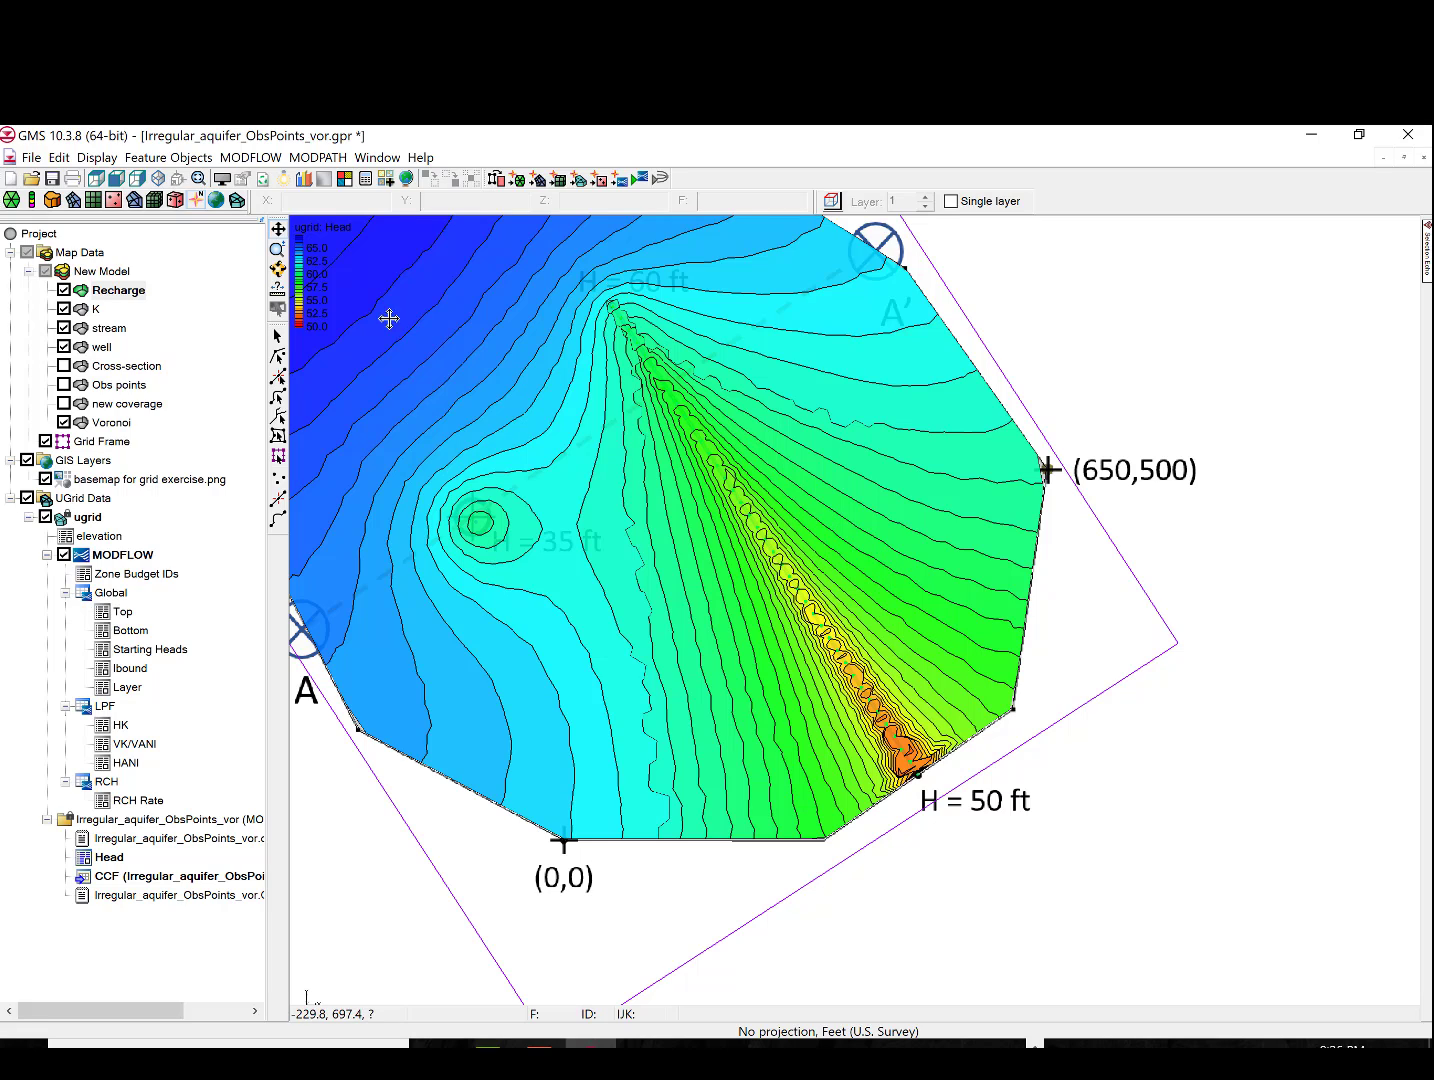
# Enable isosurfaces in place of face contours for the active UGrid and specify an isosurface data range with a minimum of 50
pyautogui.moveTo(623, 496); pyautogui.dragTo(713, 623)
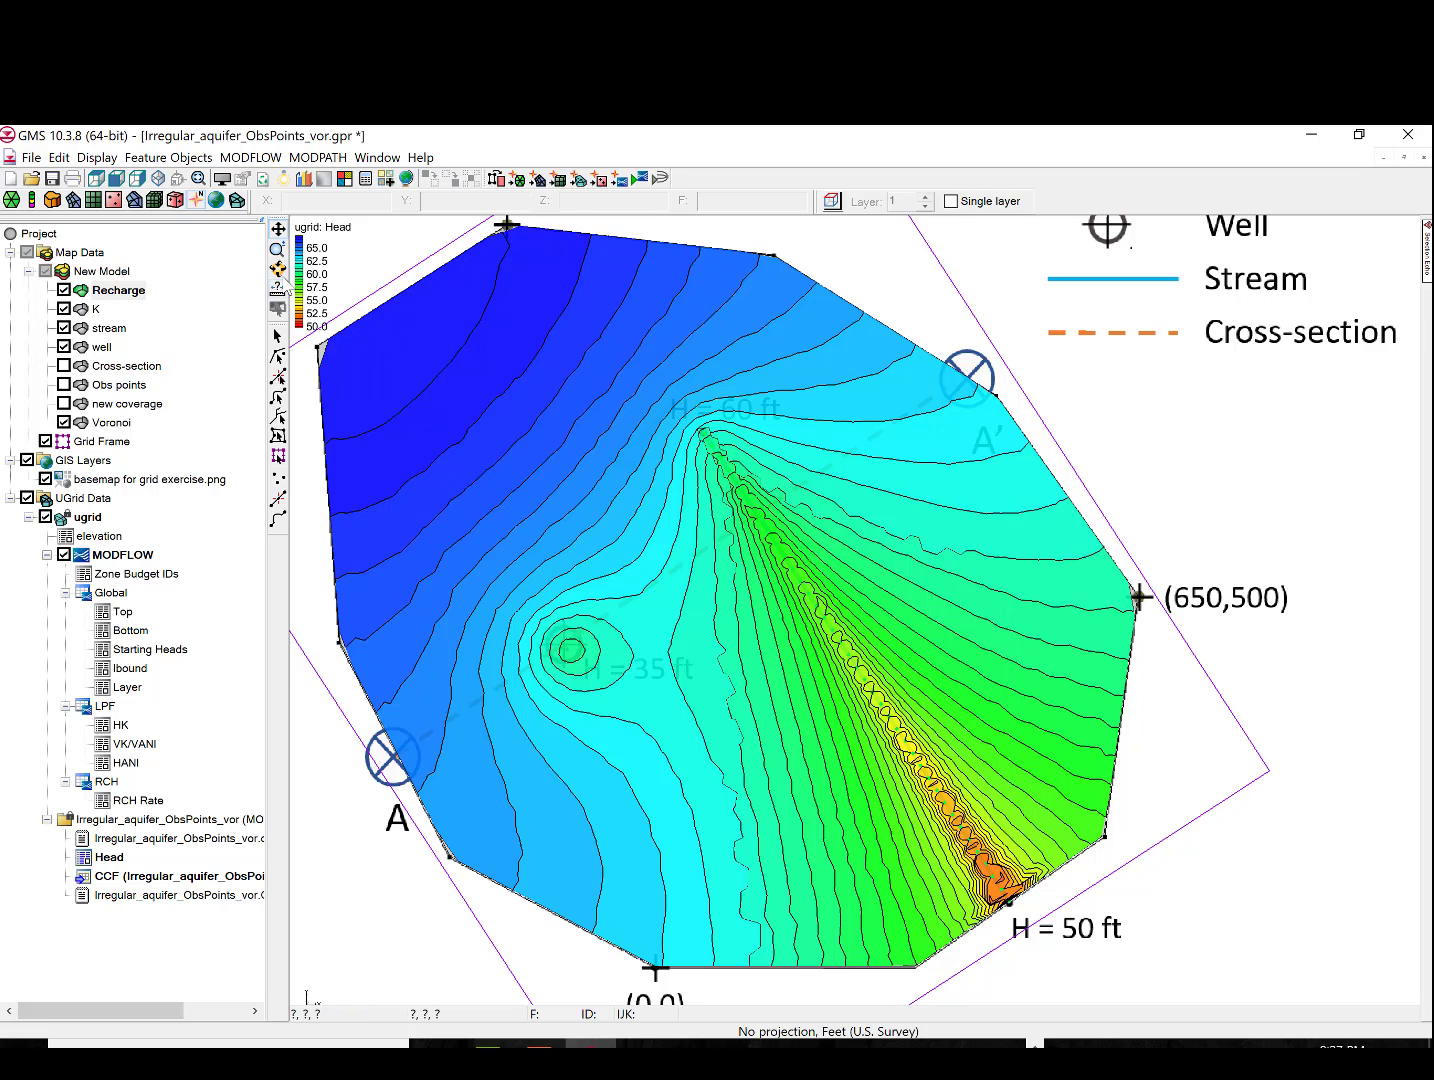
pyautogui.moveTo(829, 864); pyautogui.dragTo(547, 490)
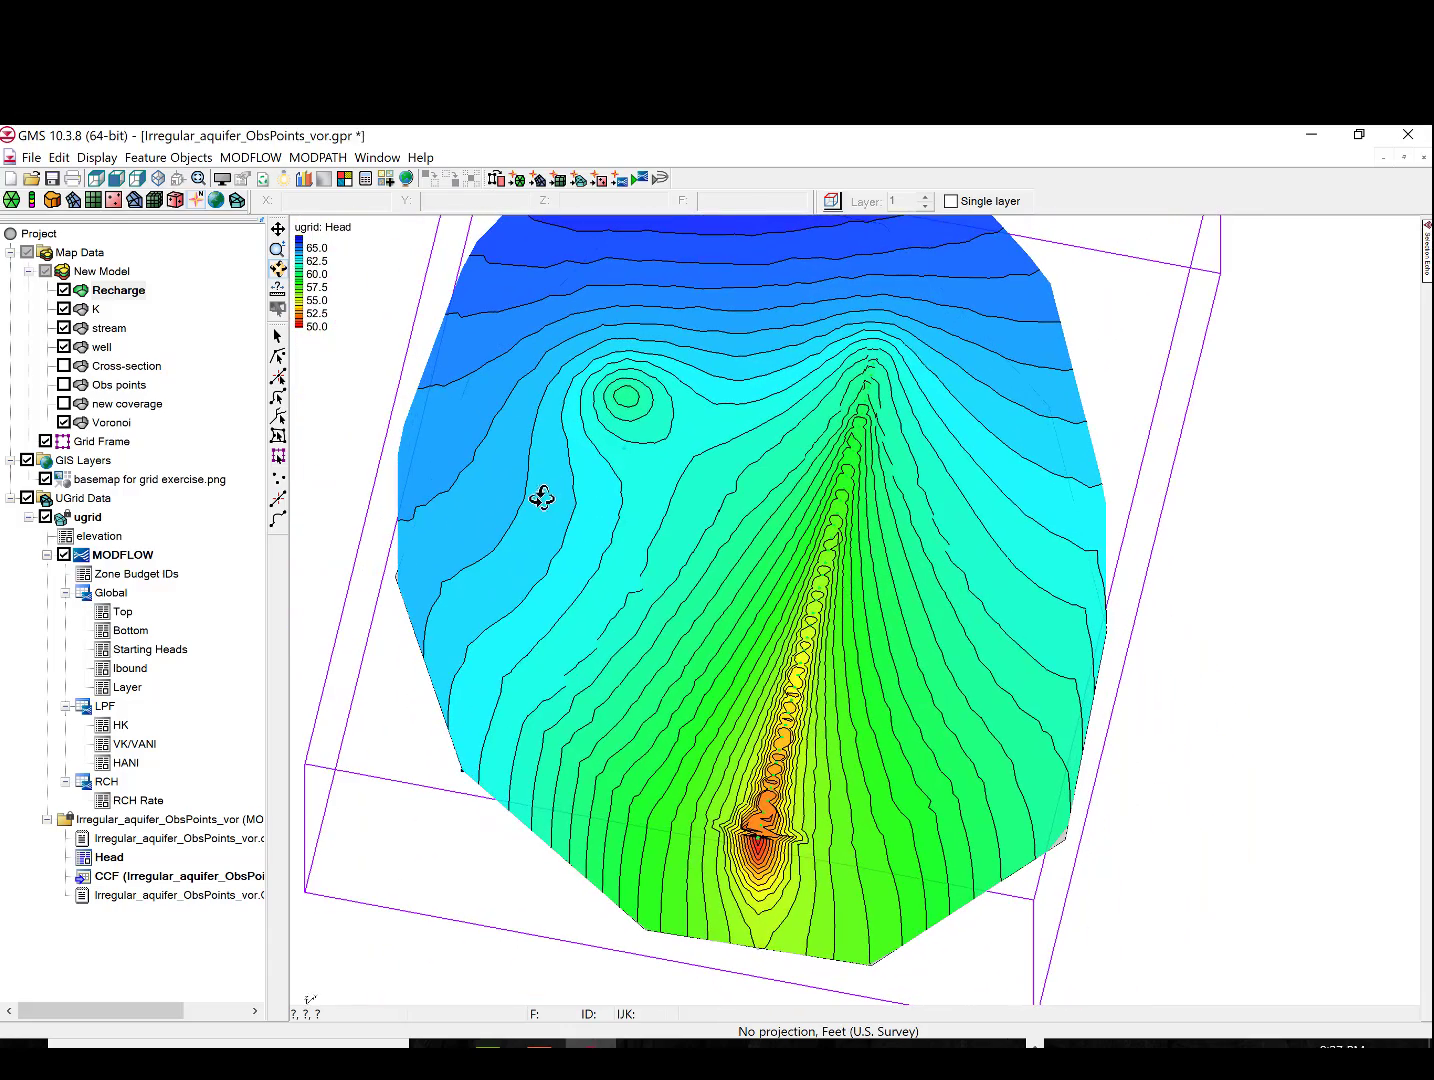
pyautogui.click(97, 158)
pyautogui.click(70, 178)
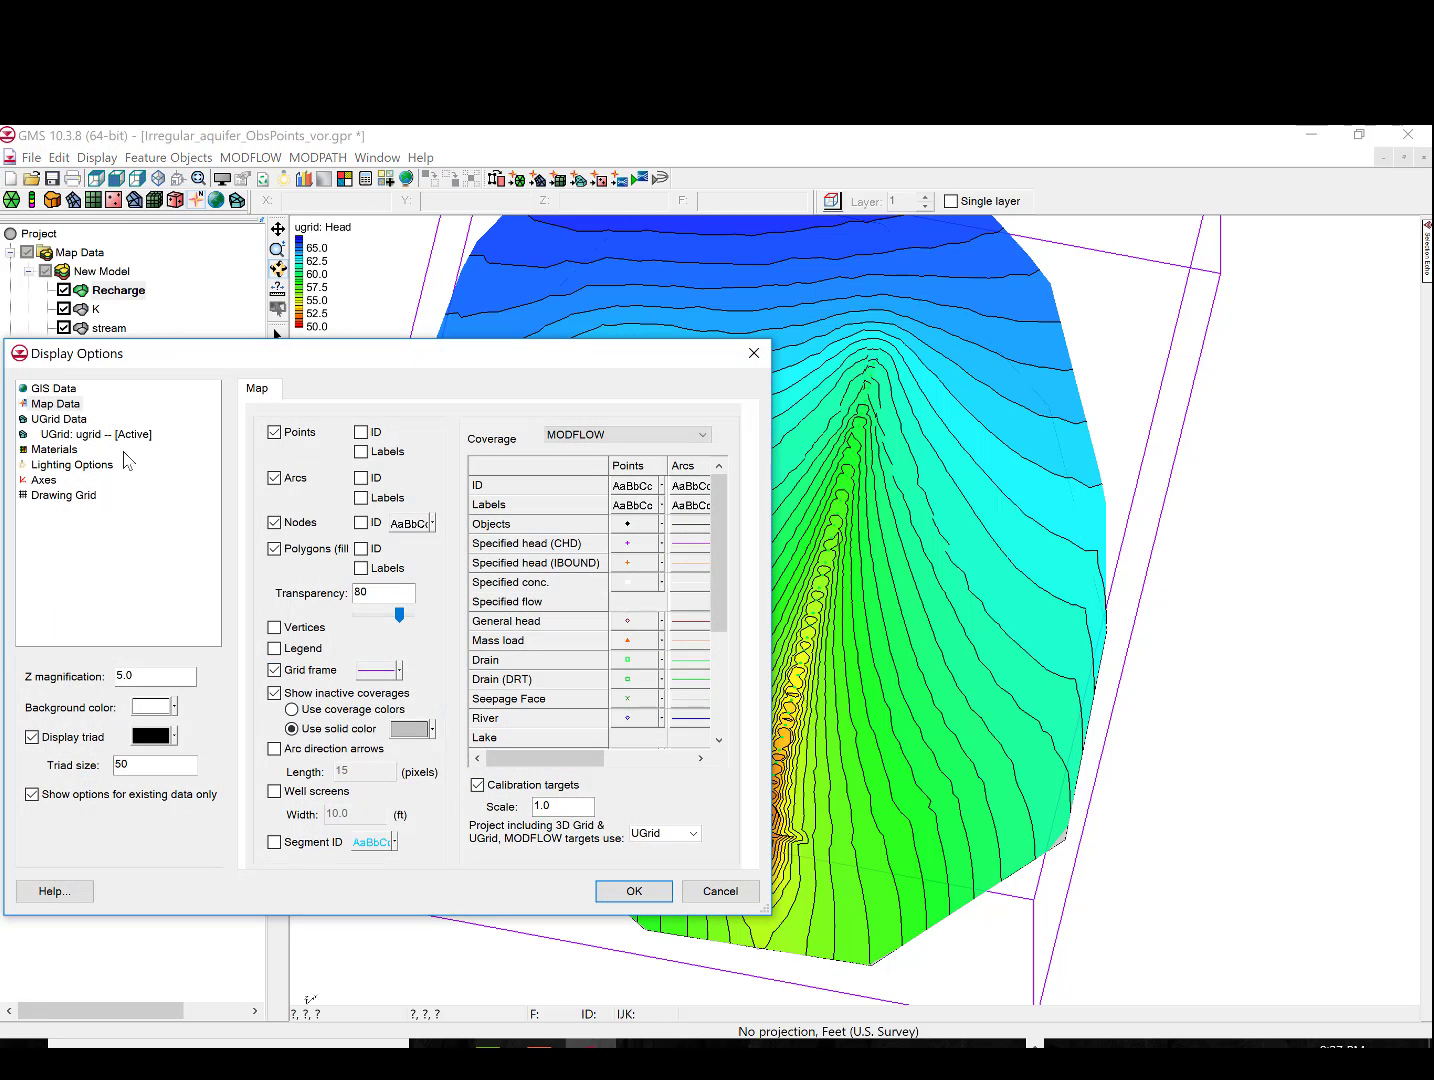
pyautogui.click(128, 435)
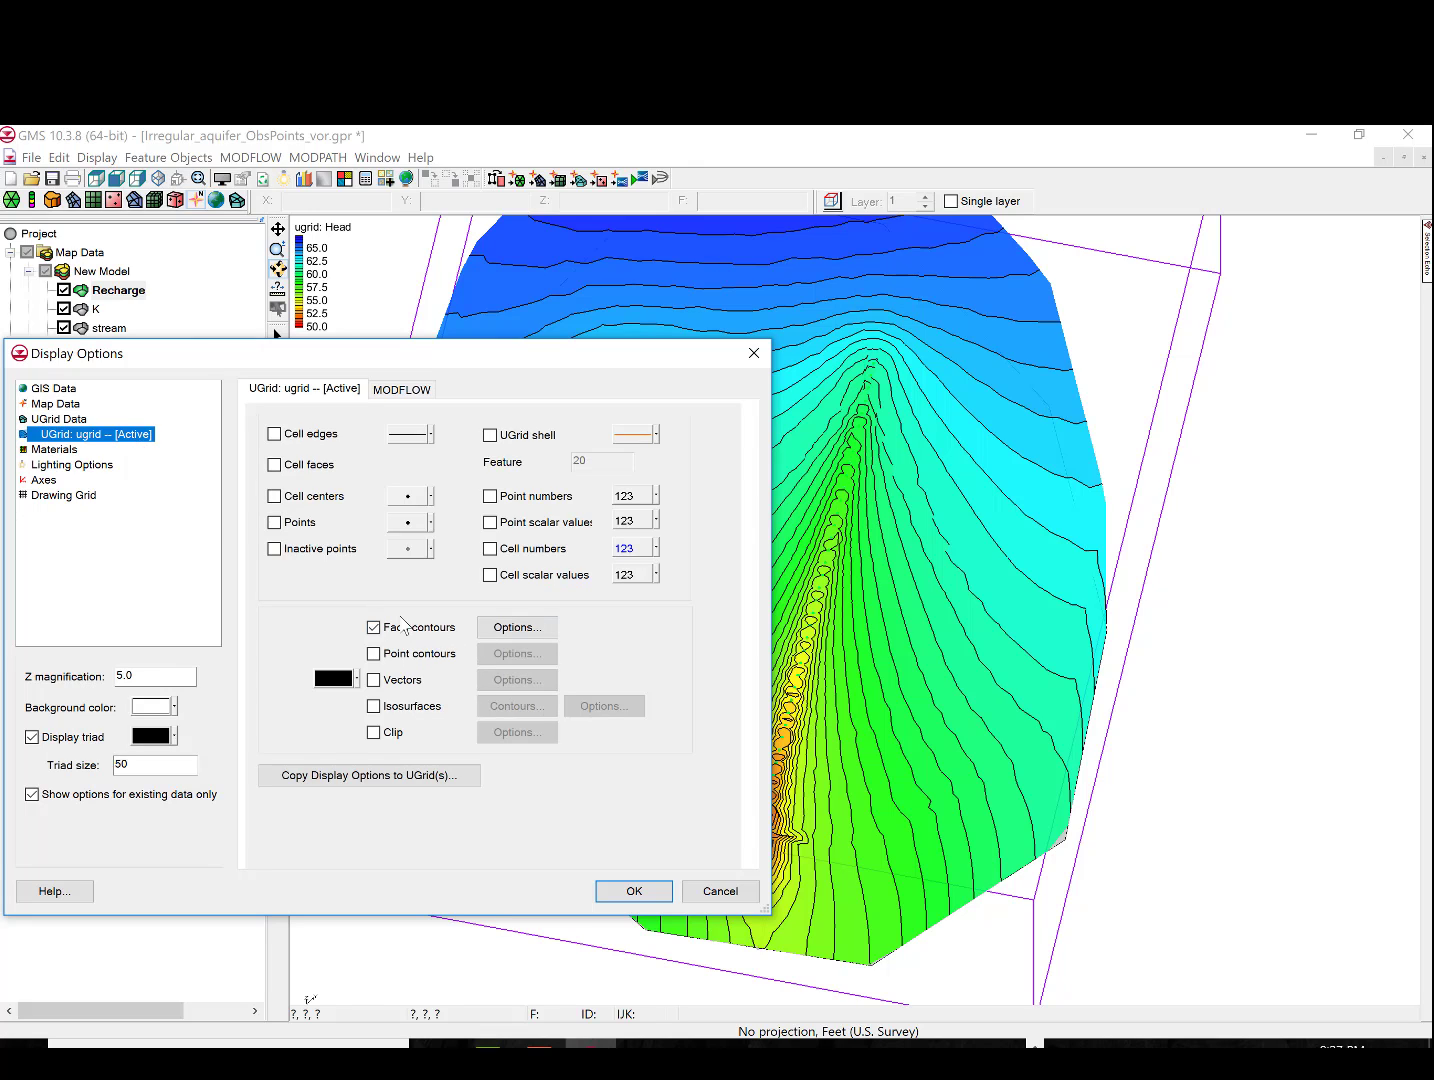
pyautogui.click(374, 628)
pyautogui.click(374, 707)
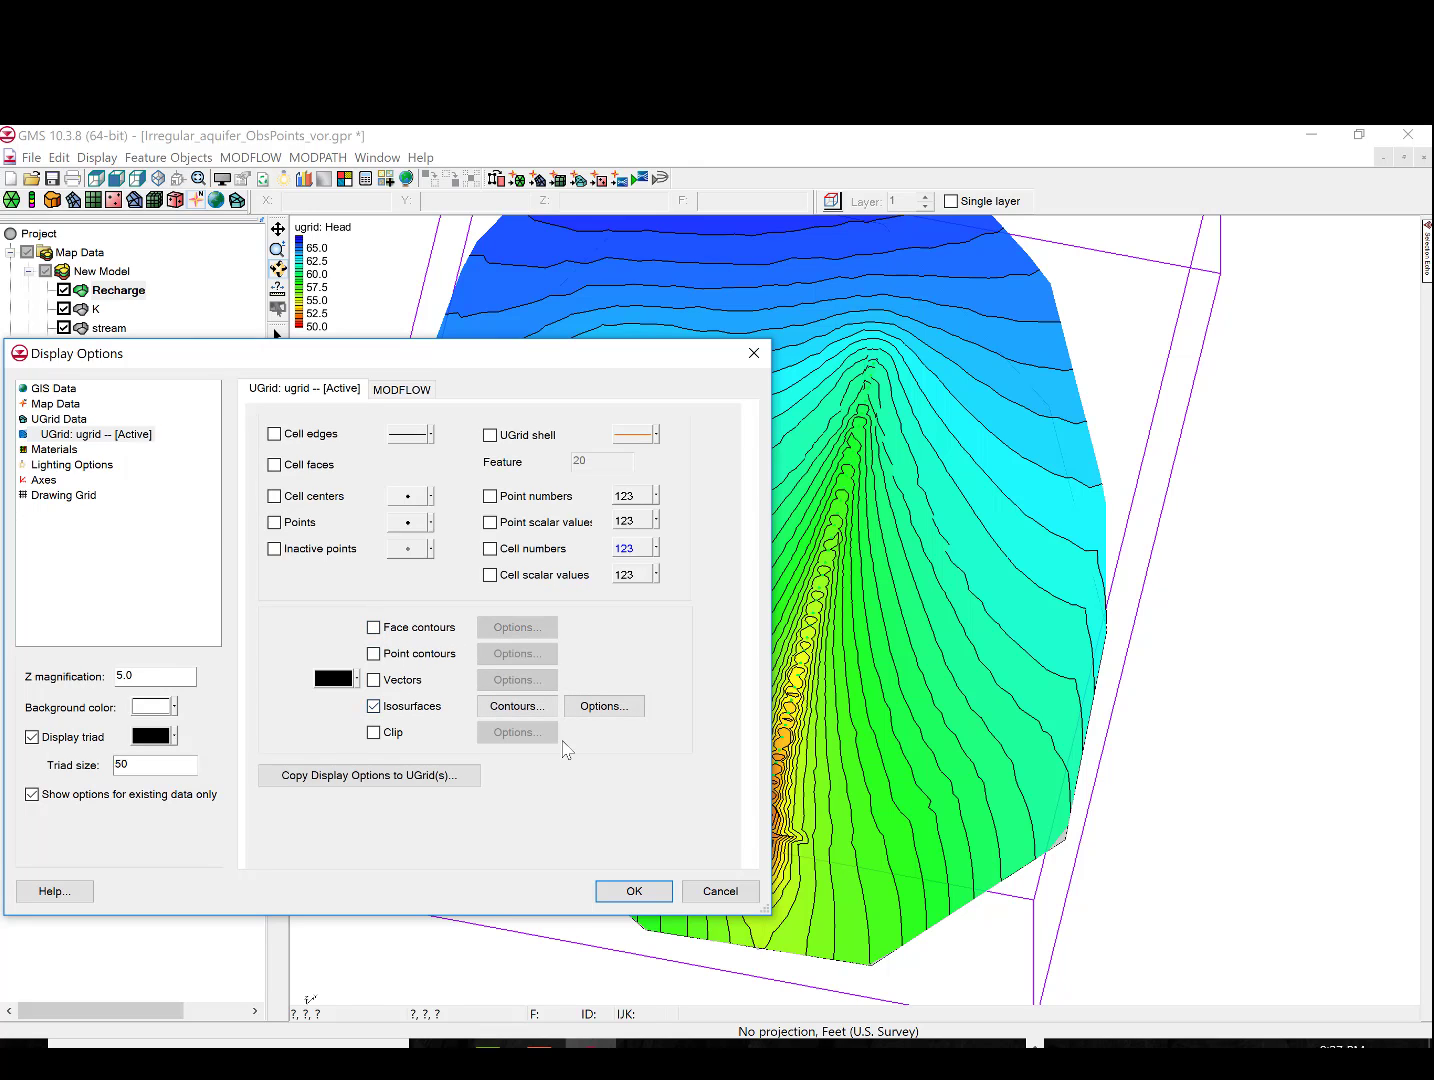
pyautogui.click(608, 712)
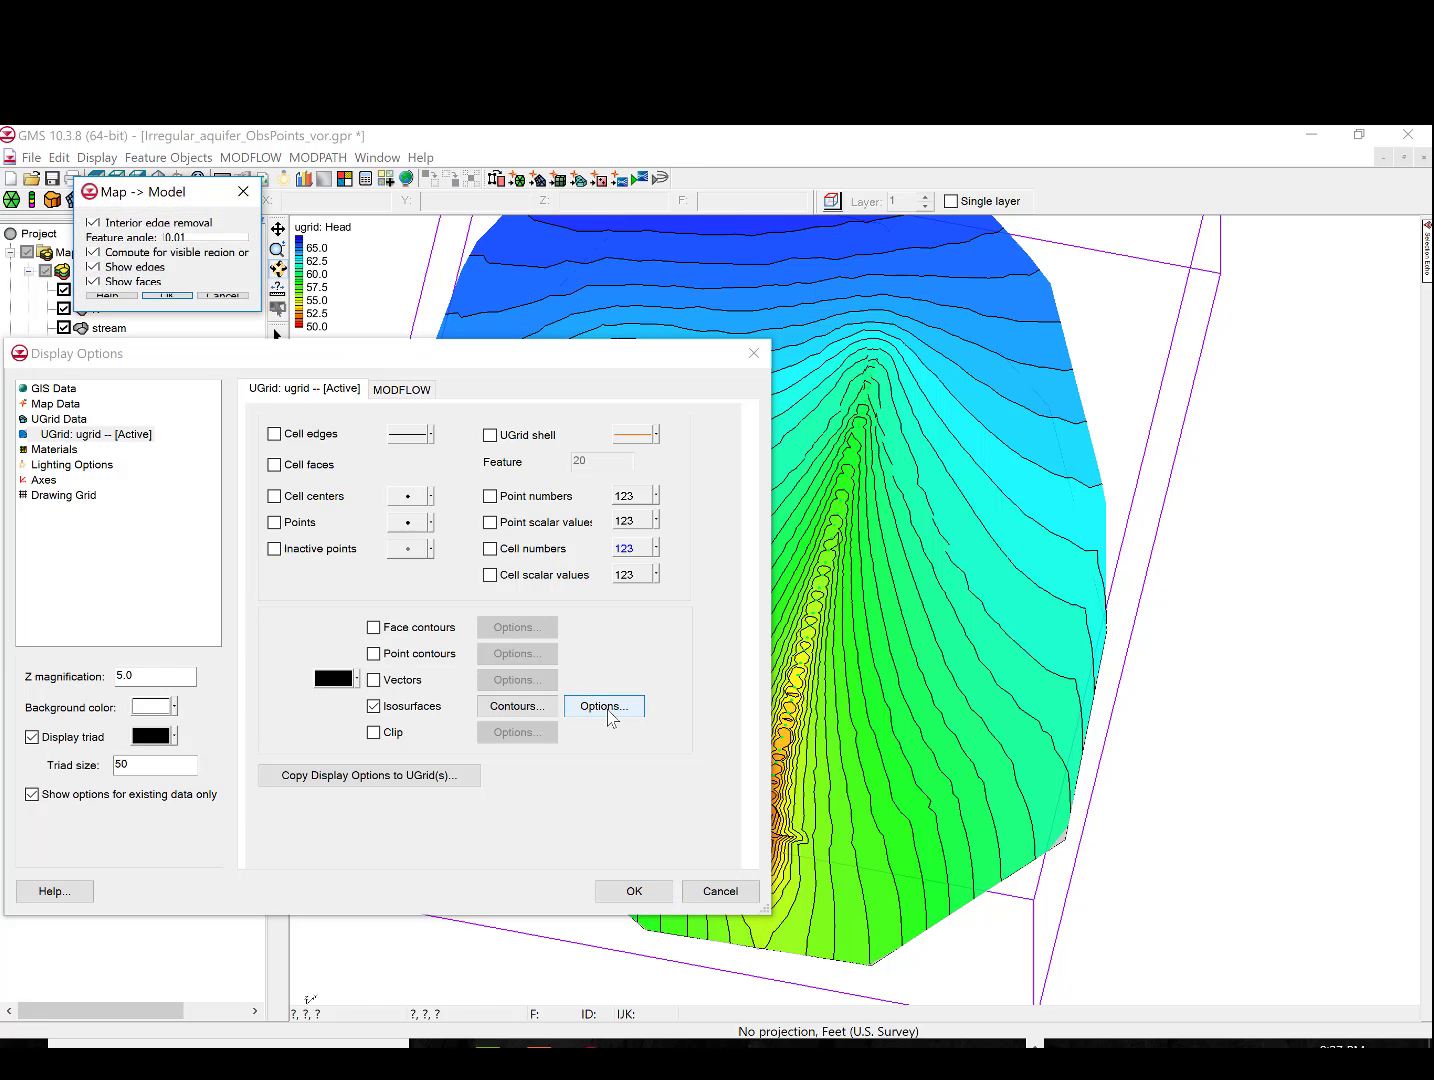
pyautogui.click(541, 706)
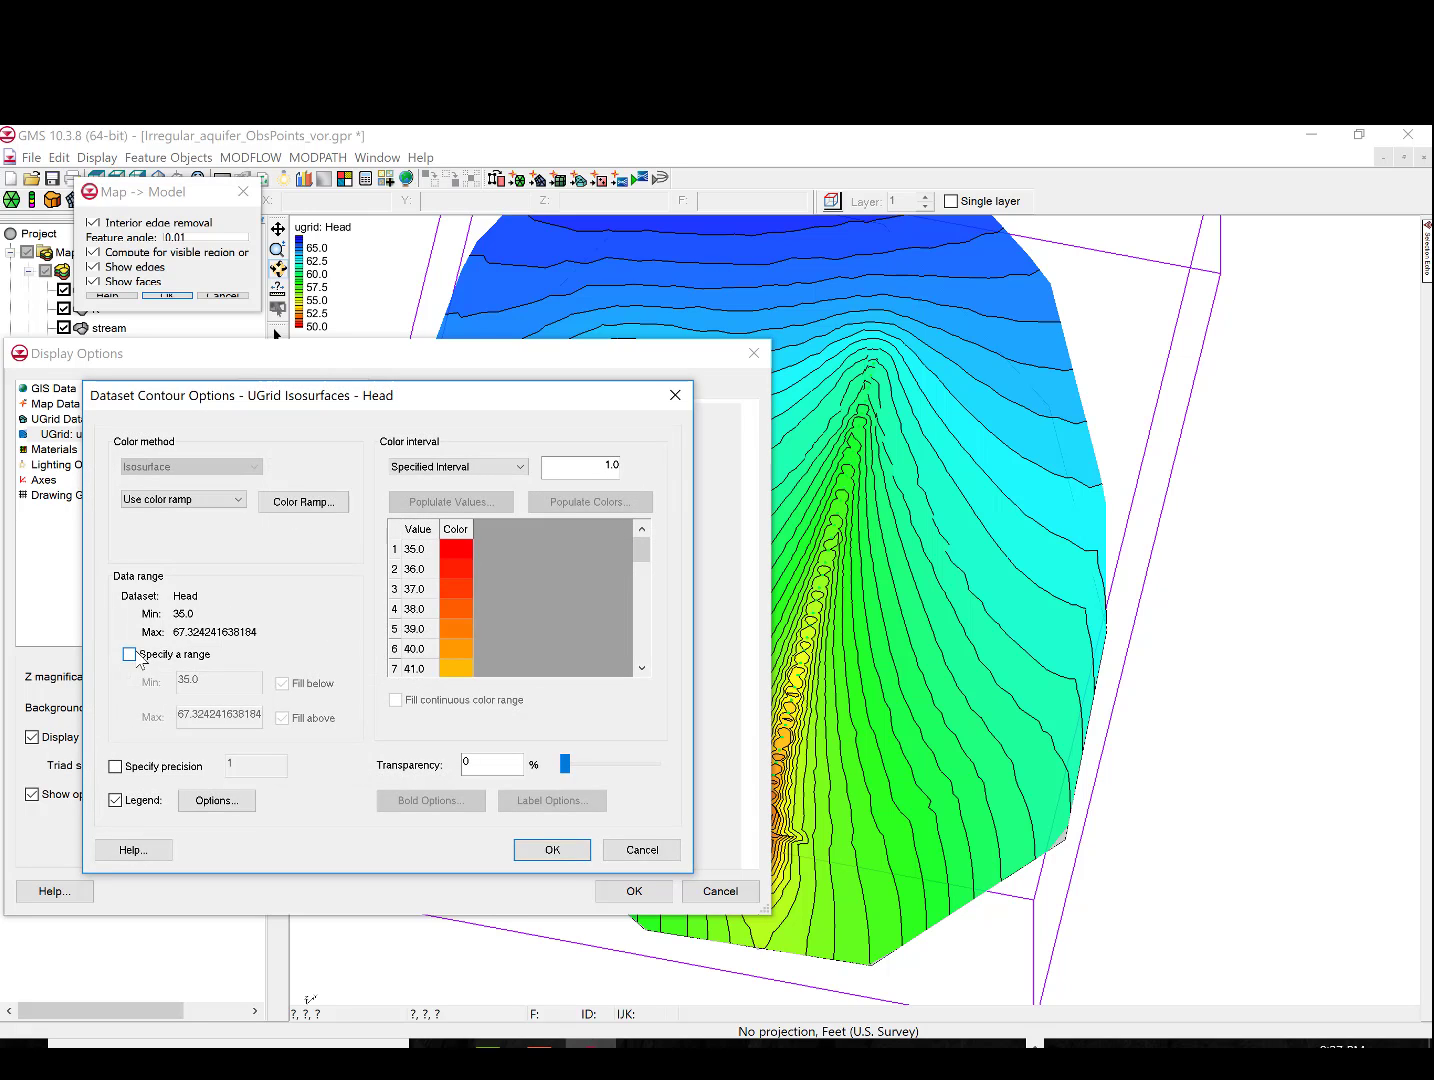
pyautogui.click(140, 656)
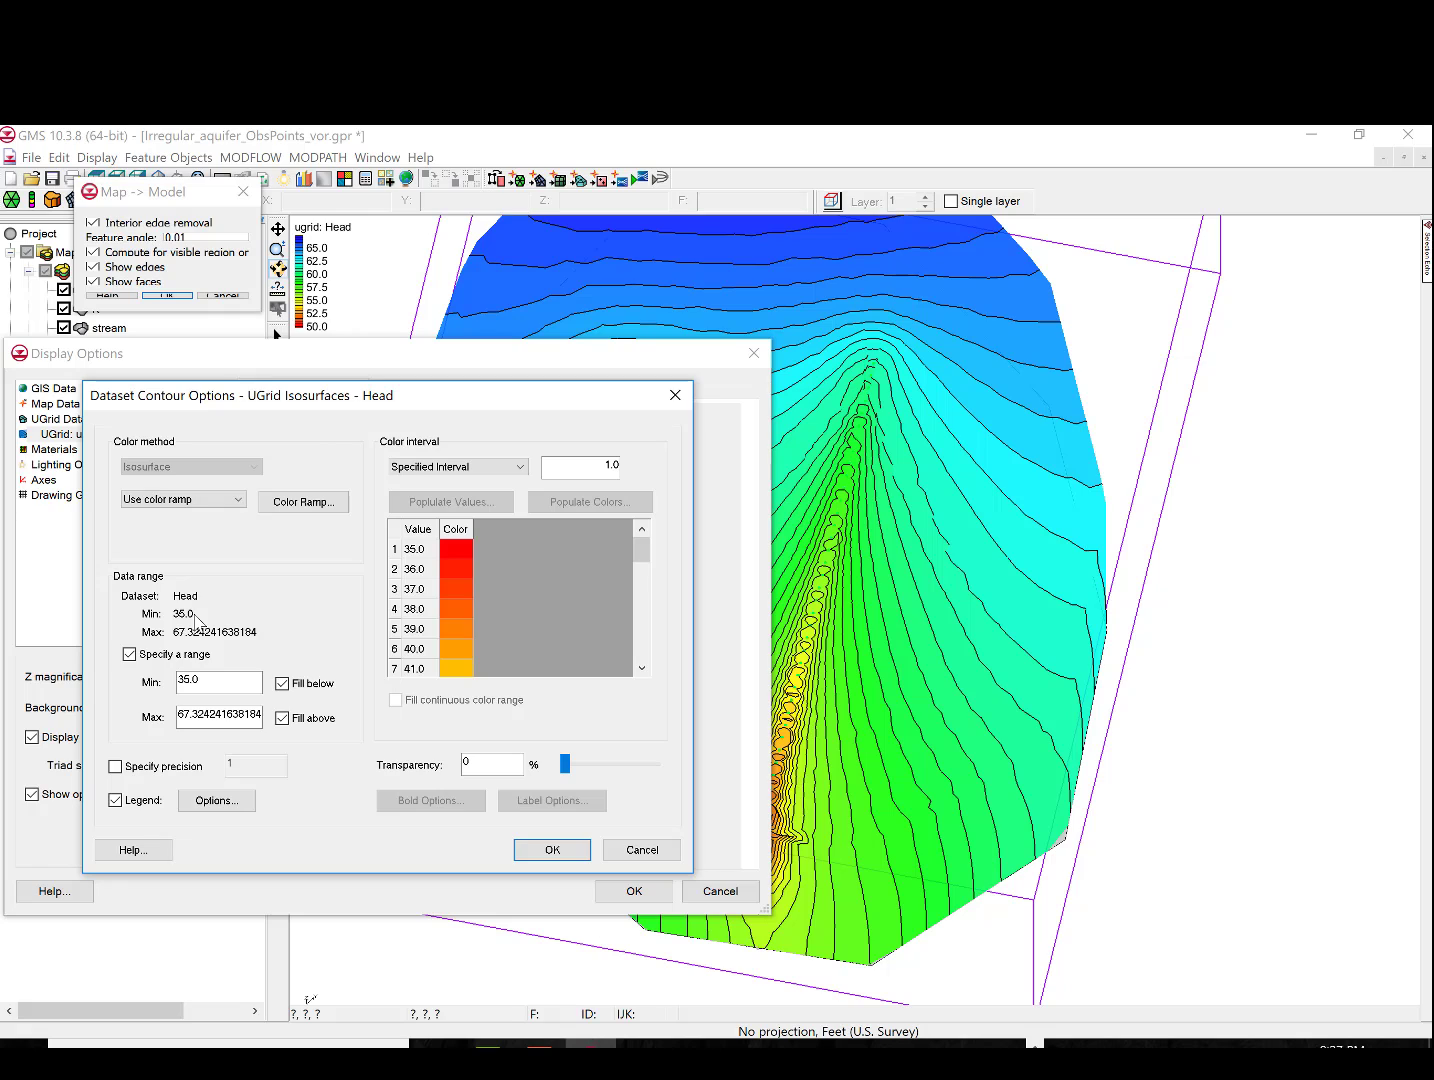
pyautogui.moveTo(205, 682); pyautogui.dragTo(161, 682)
pyautogui.click(552, 849)
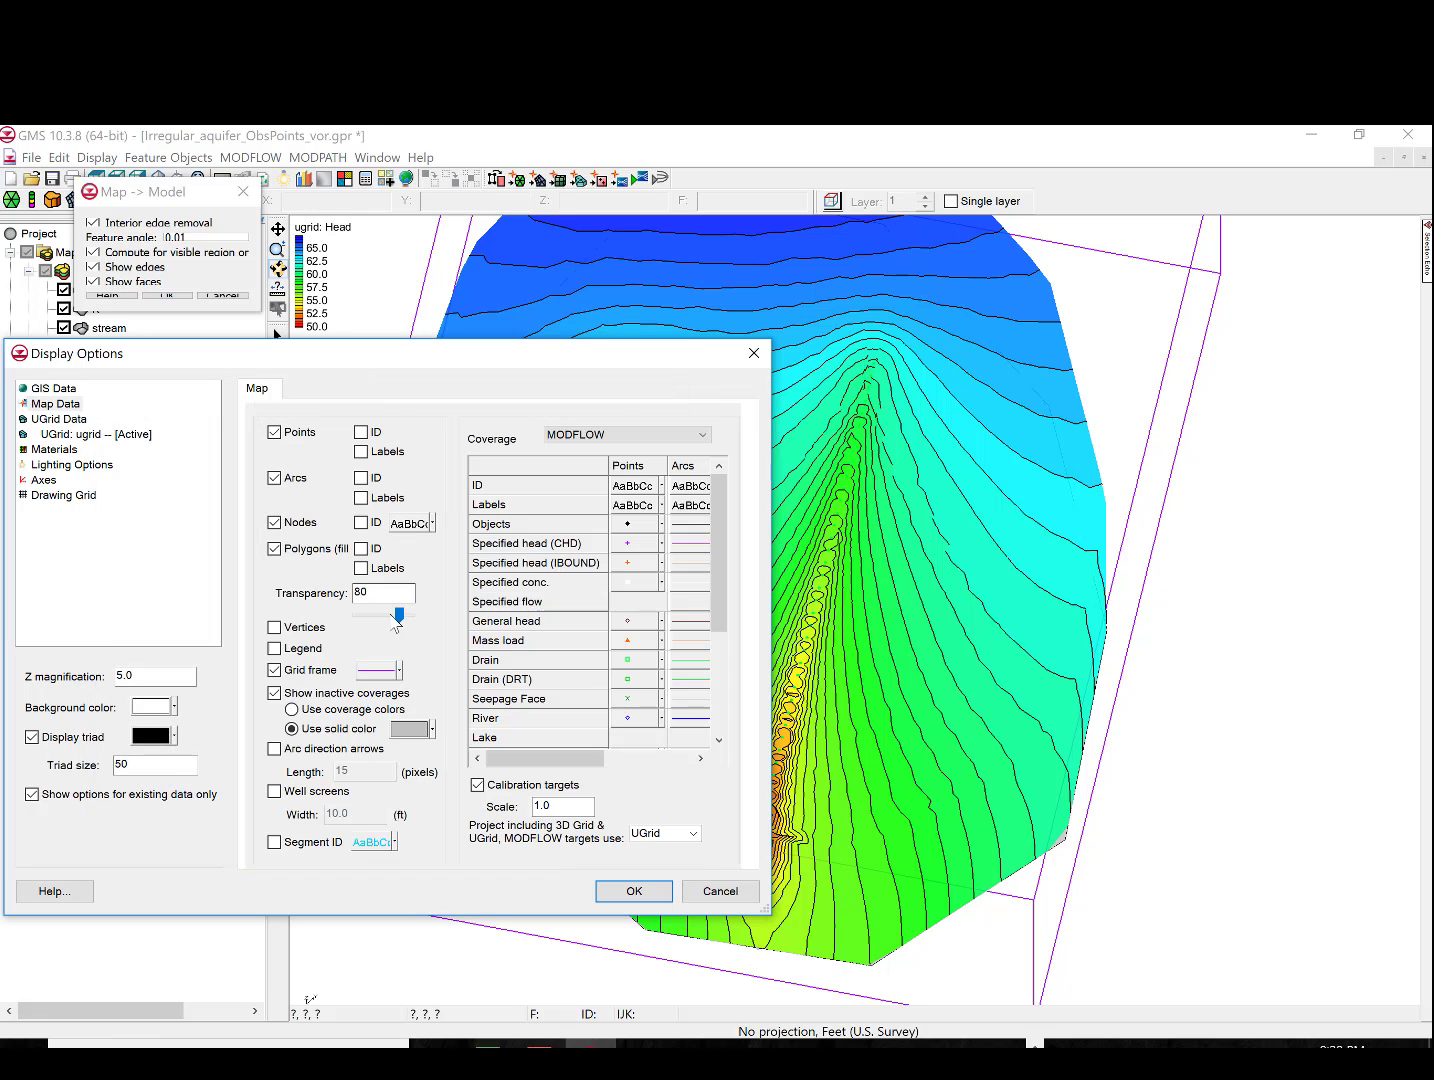
# Display the Head dataset as isosurfaces with face contours turned off and view them in 3D around the stream drain and well
pyautogui.click(138, 436)
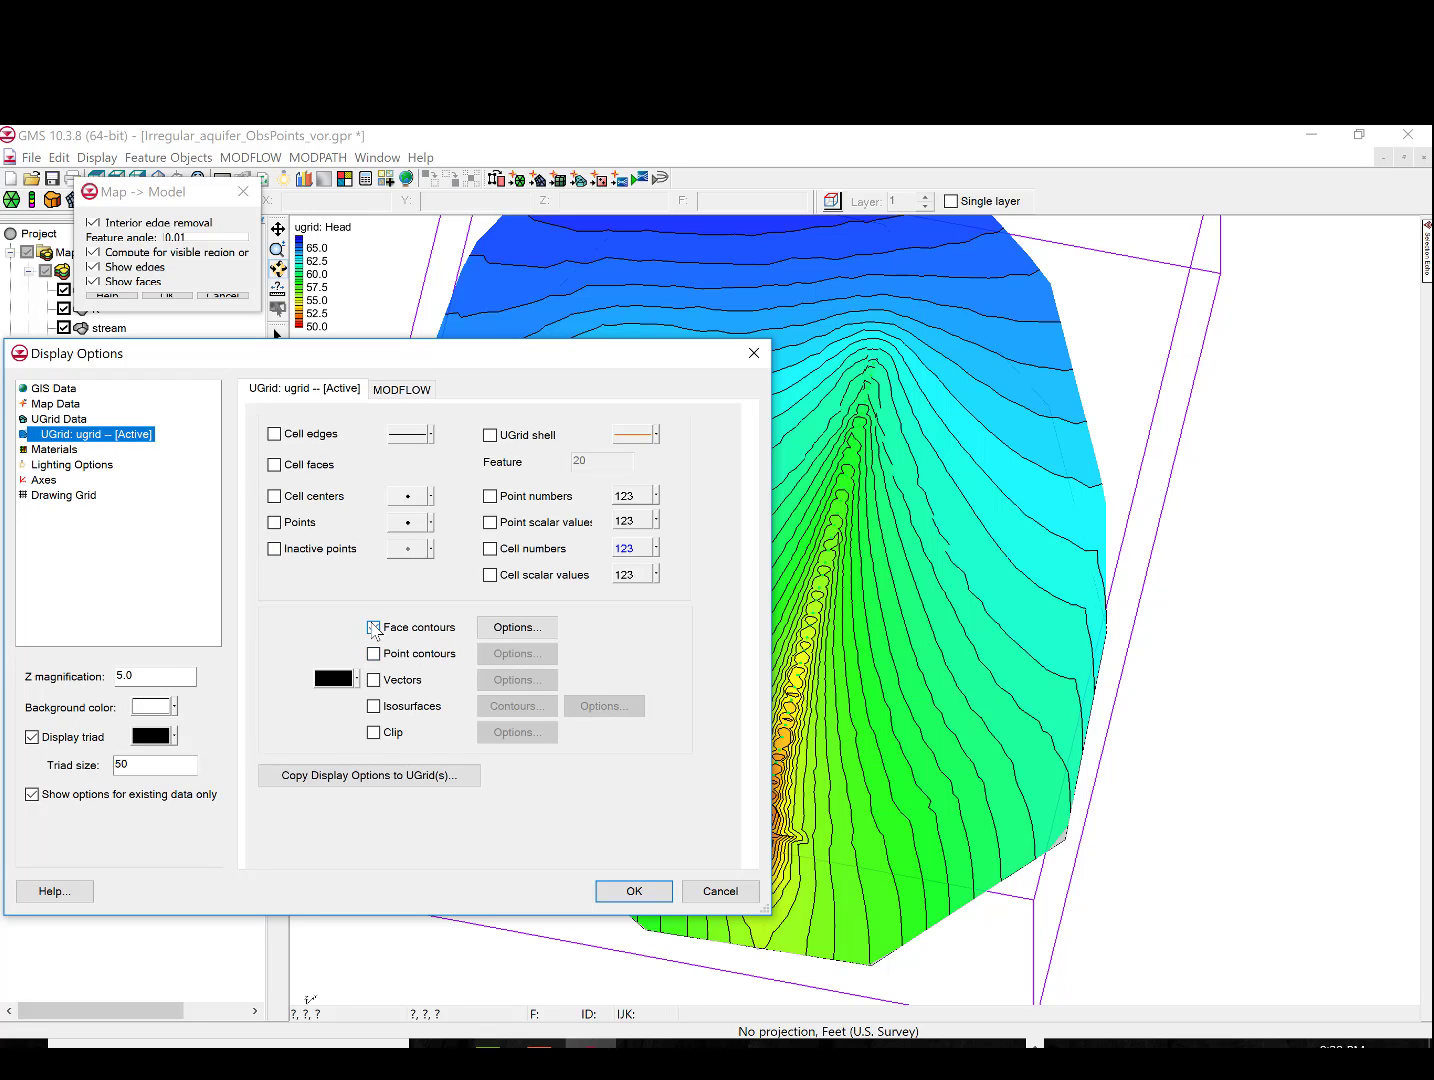
pyautogui.click(373, 627)
pyautogui.click(373, 706)
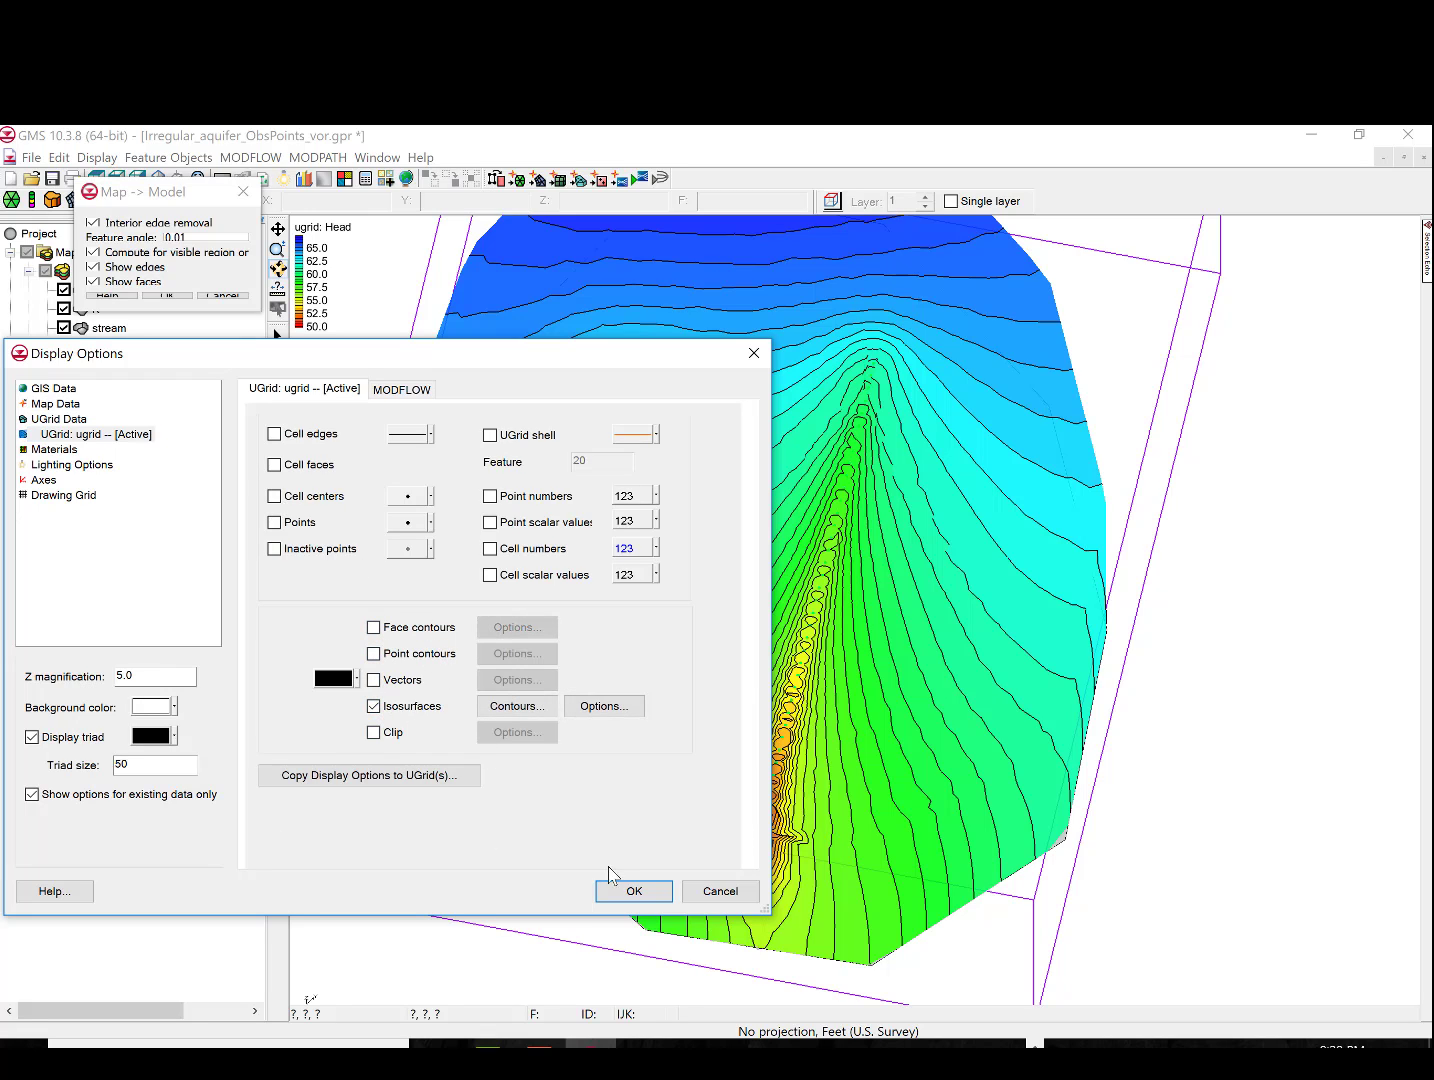
pyautogui.click(625, 892)
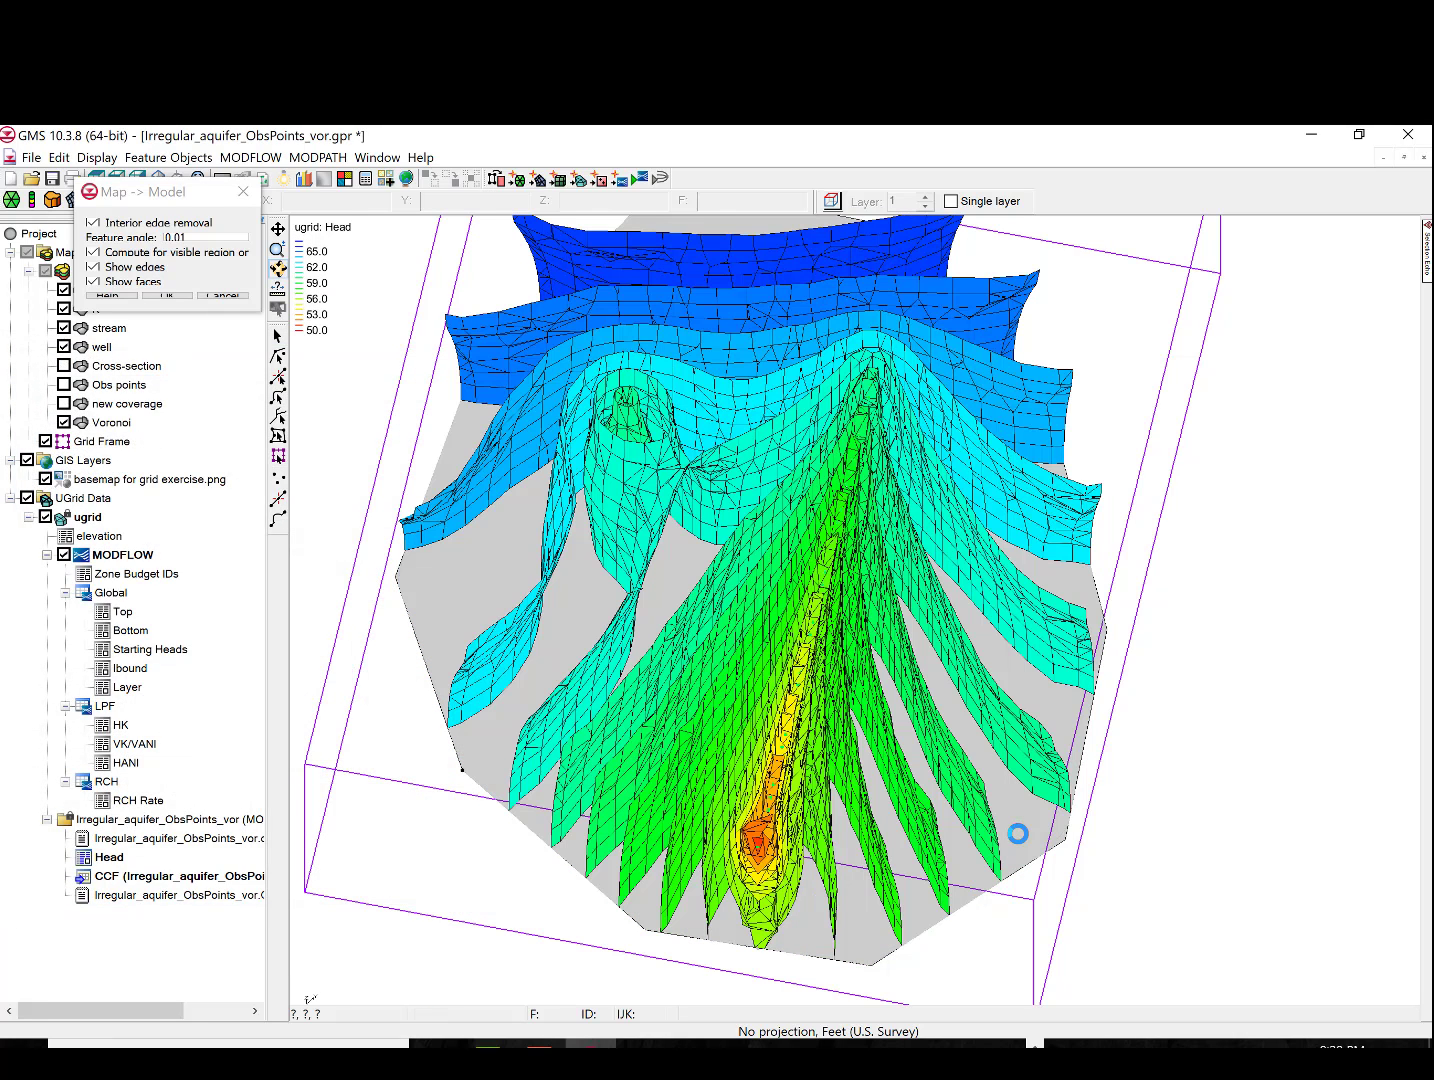
pyautogui.moveTo(944, 821); pyautogui.dragTo(988, 627)
pyautogui.moveTo(728, 810); pyautogui.dragTo(545, 540)
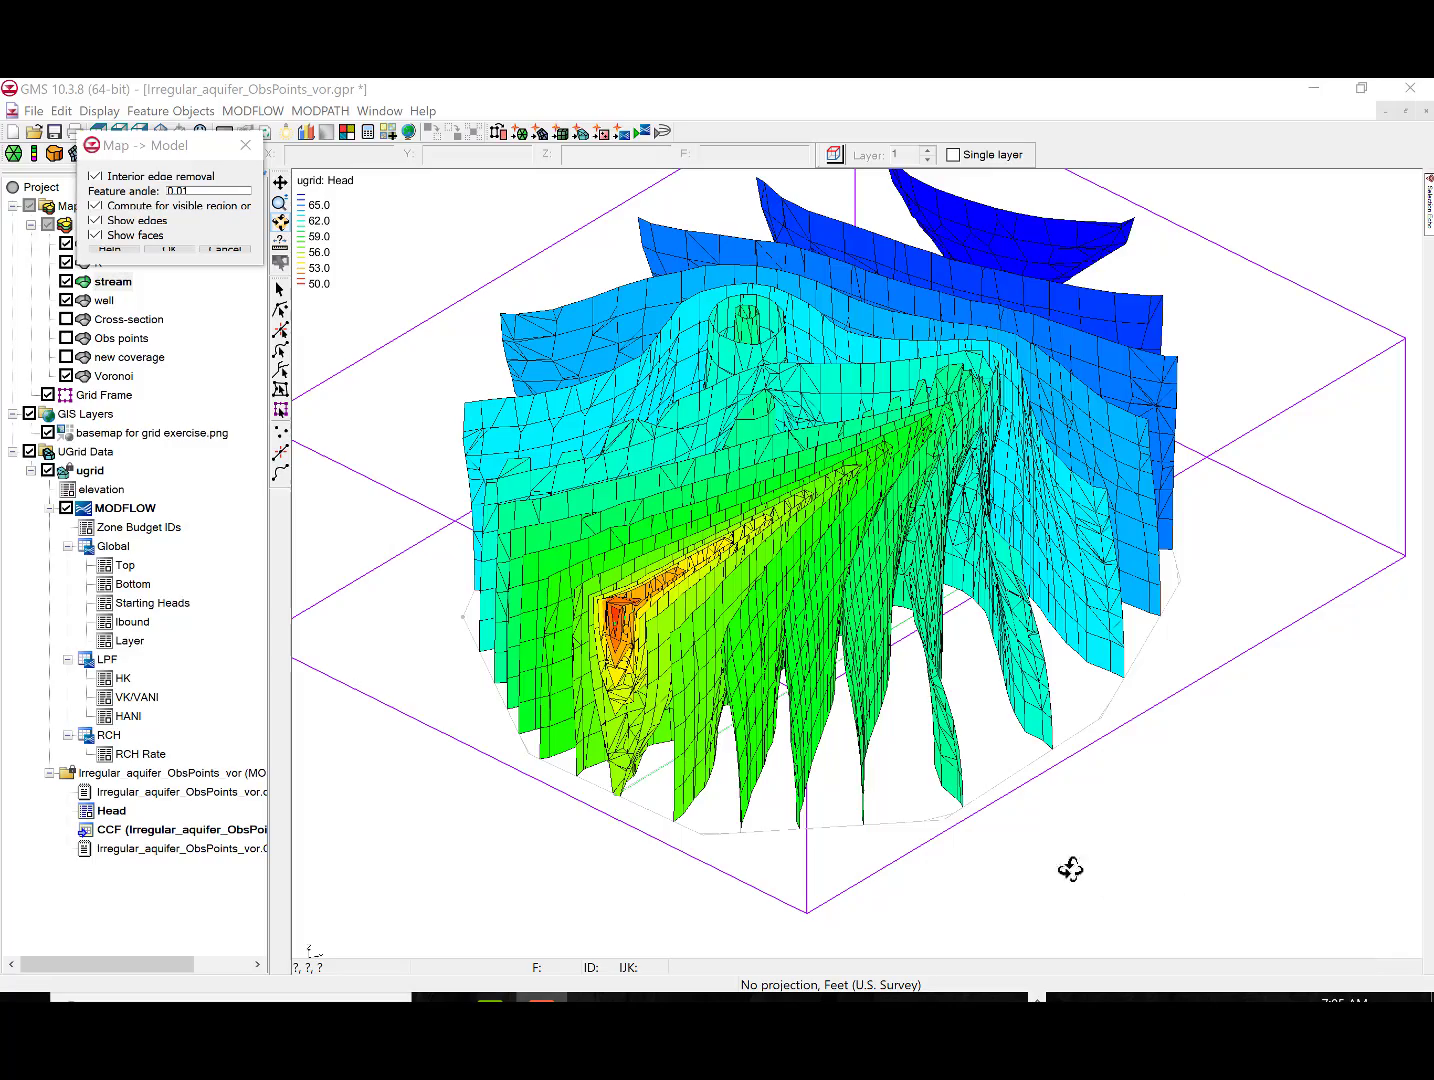
pyautogui.moveTo(882, 752); pyautogui.dragTo(684, 680)
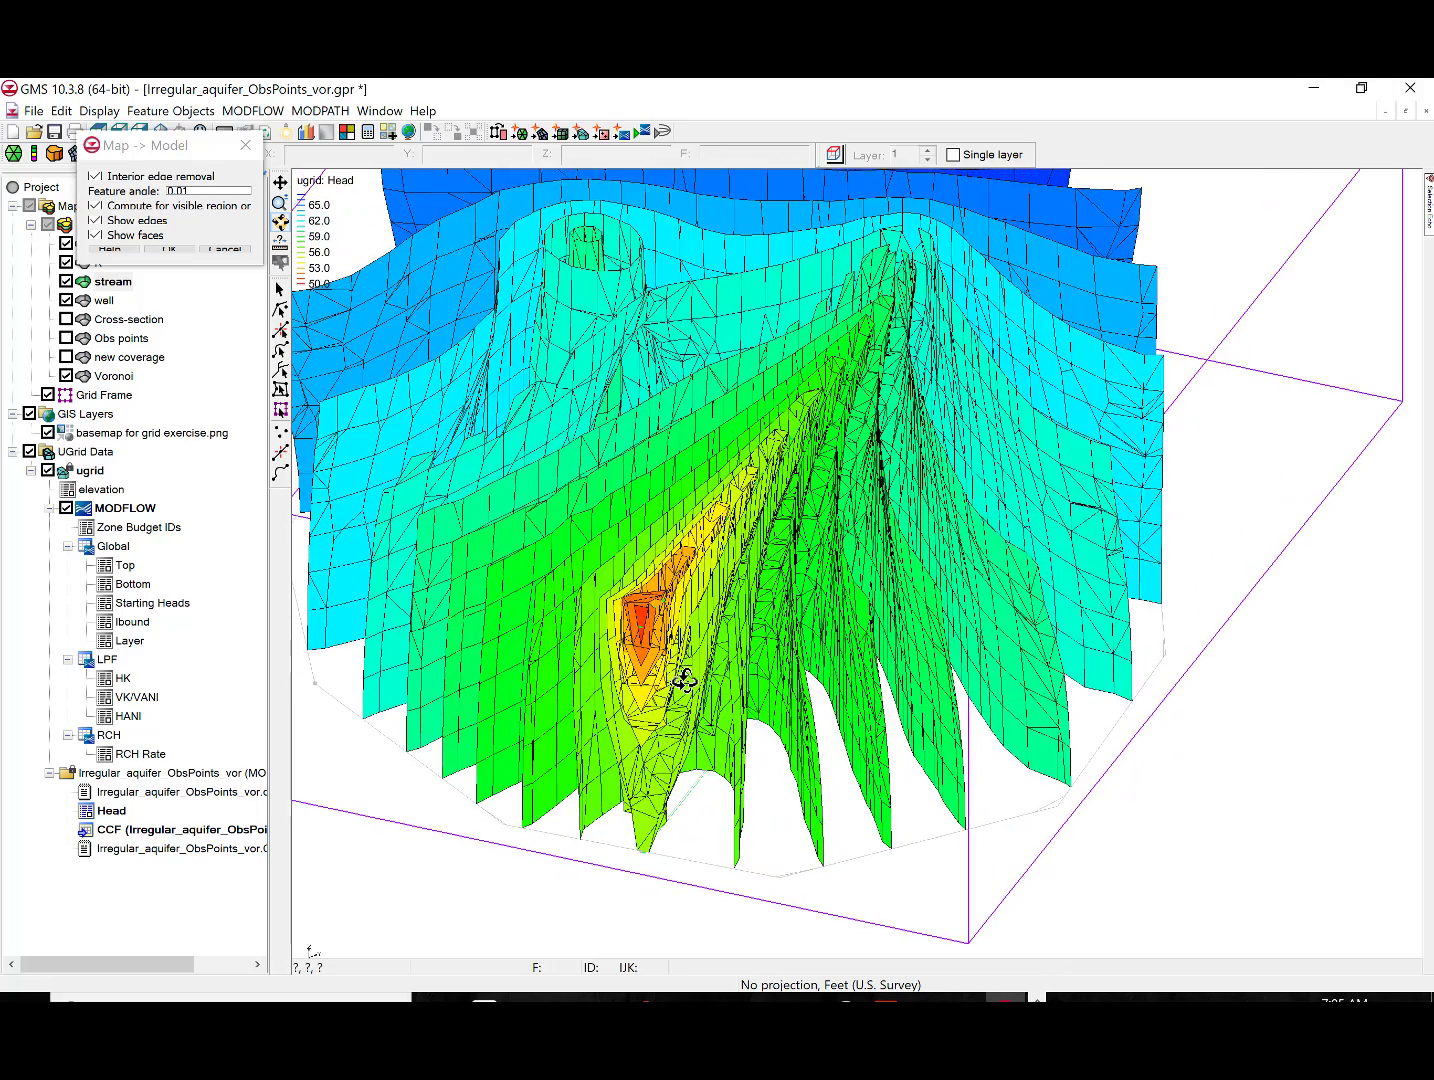